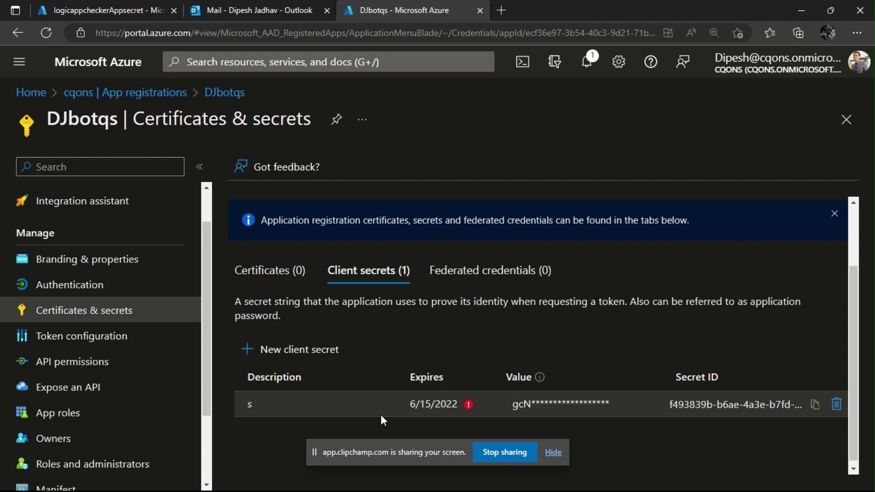
# Return to the logicappcheckerAppsecret designer showing Recurrence, three Initialize variable steps and HTTP.
pyautogui.click(554, 452)
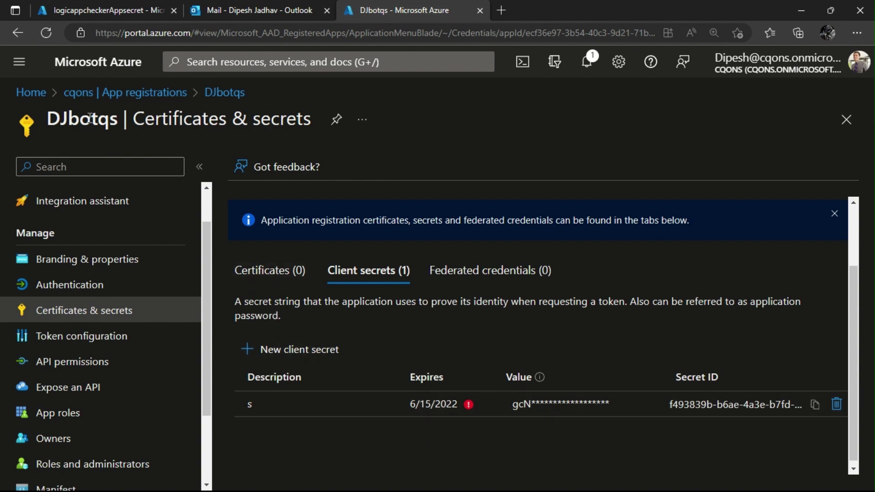
pyautogui.doubleClick(72, 119)
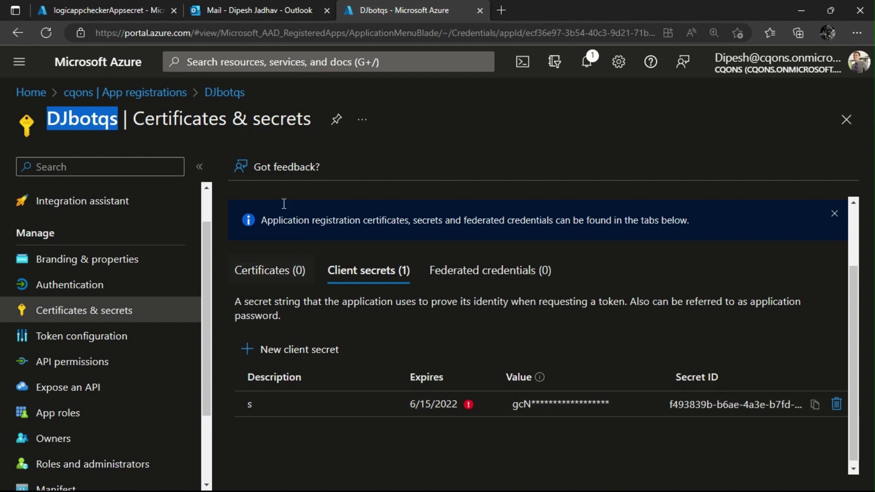
pyautogui.click(117, 13)
pyautogui.scroll(5, 382, 347)
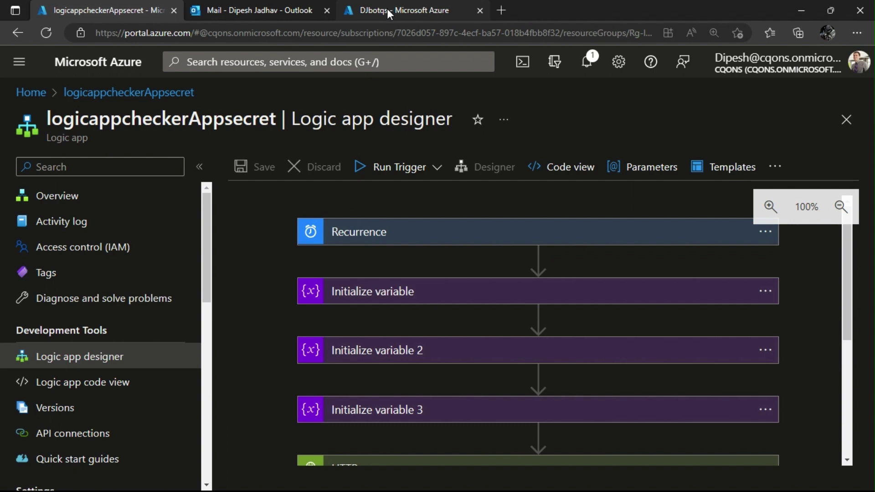
# Check the sent 'app About to Expire' client-secret alert email in Outlook on the web.
pyautogui.click(263, 20)
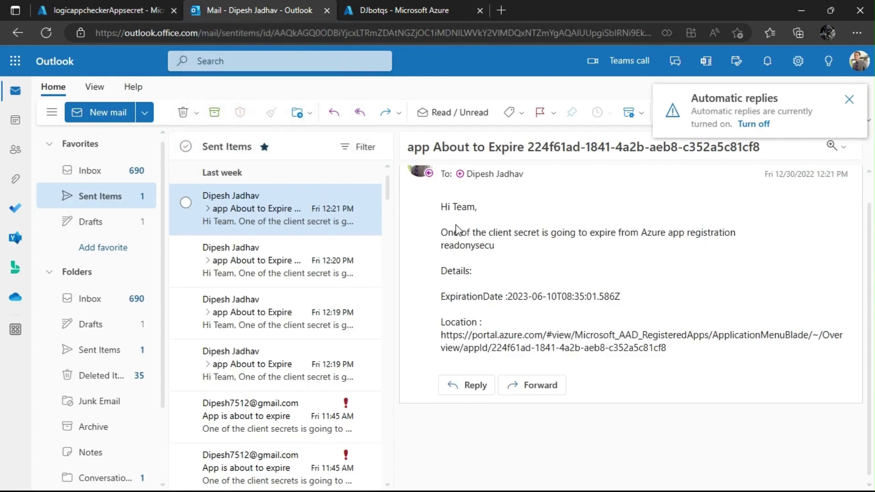
pyautogui.moveTo(441, 207); pyautogui.dragTo(473, 211)
pyautogui.click(467, 248)
# Review the logicappcheckerAppsecret workflow from Recurrence to For each, then go to the portal home.
pyautogui.click(73, 14)
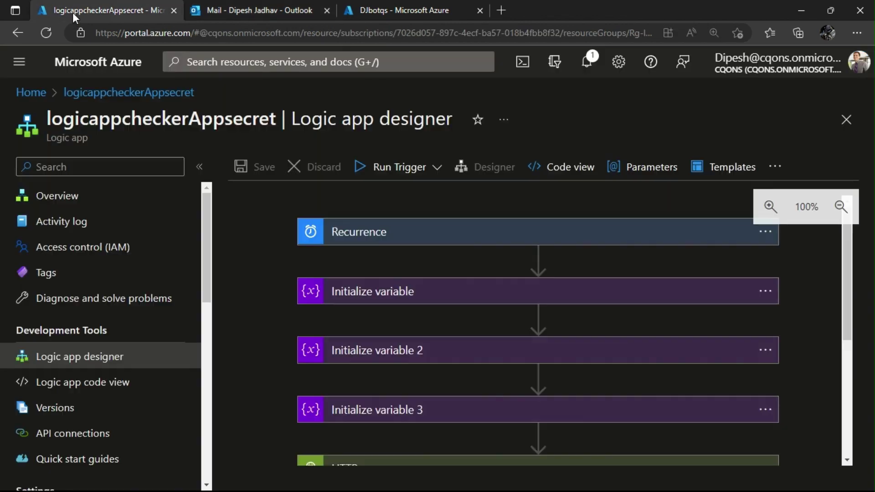
pyautogui.scroll(-5, 486, 377)
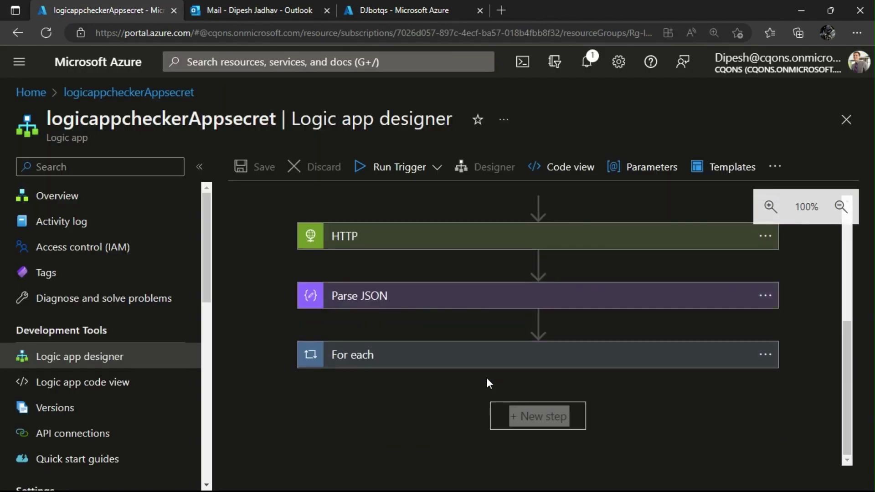
pyautogui.scroll(4, 486, 377)
pyautogui.scroll(1, 488, 382)
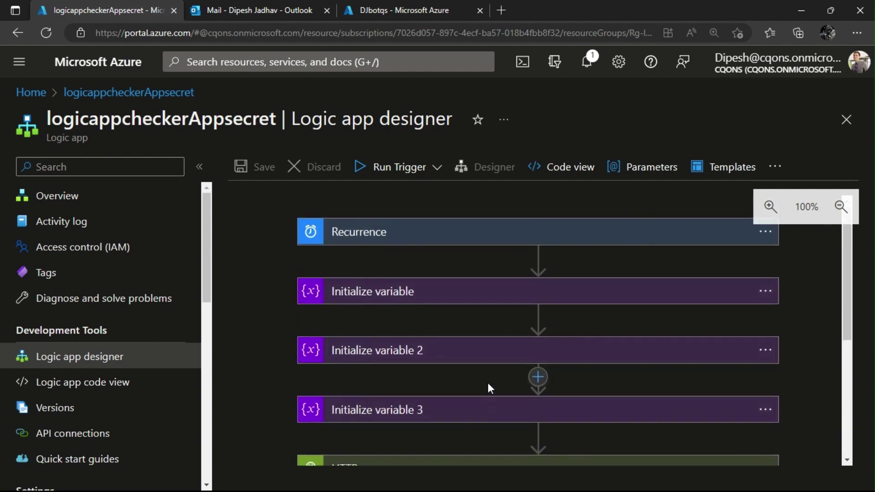
pyautogui.moveTo(445, 490)
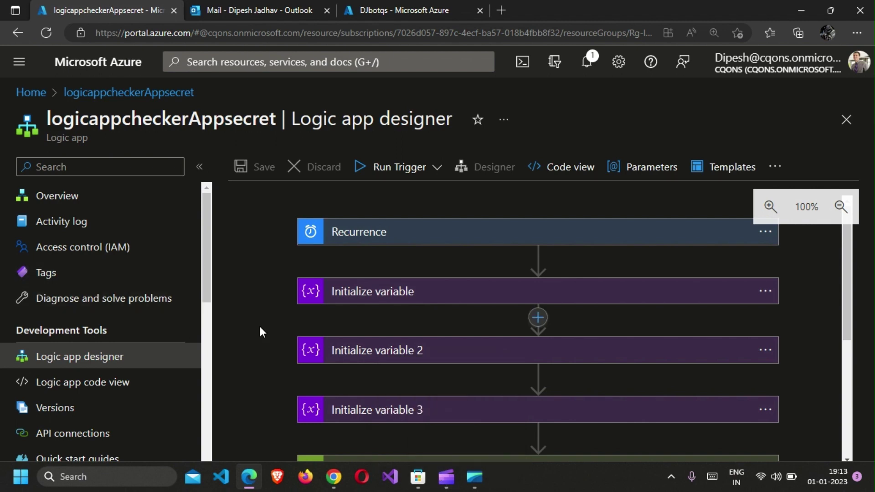
pyautogui.scroll(-5, 262, 326)
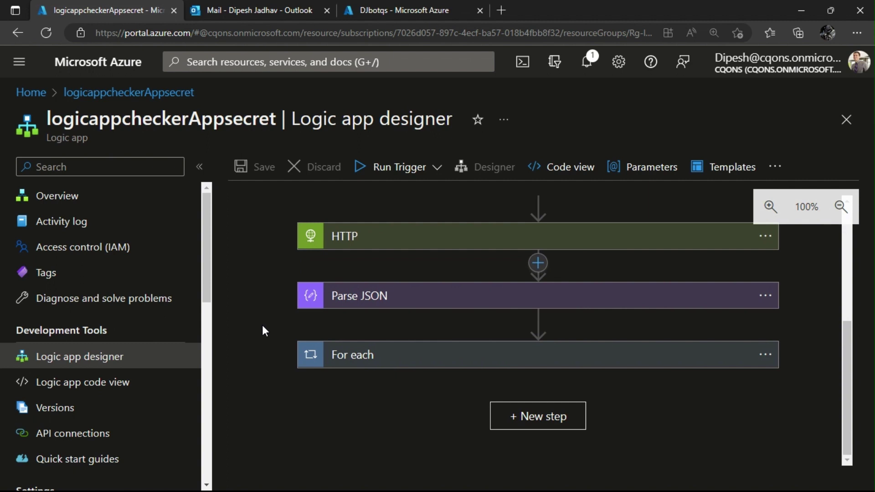
pyautogui.scroll(5, 263, 324)
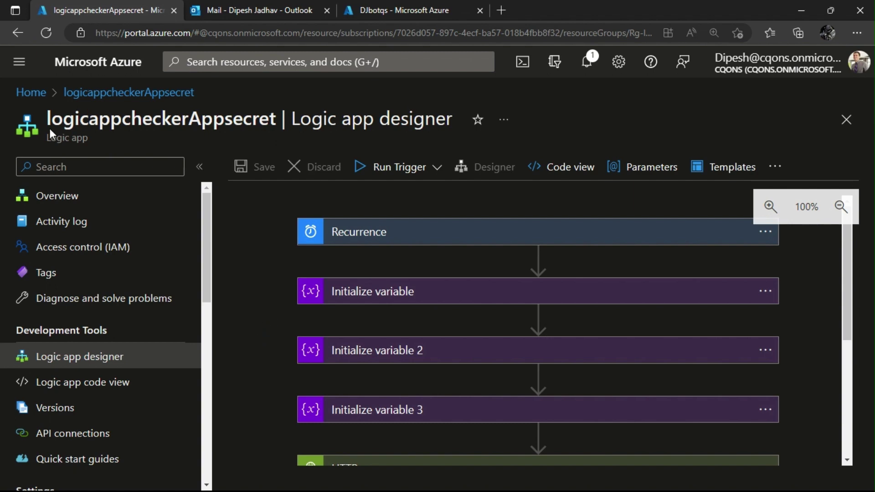
pyautogui.click(25, 93)
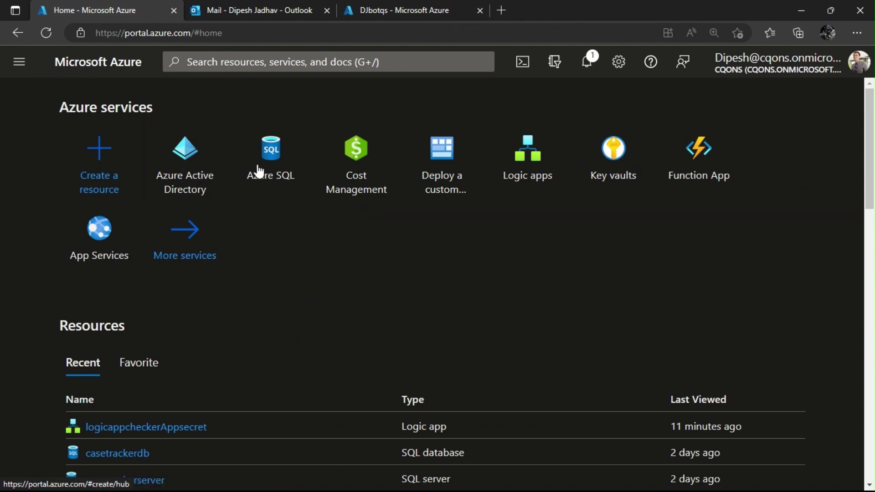
# Find Logic apps via the portal search and start adding a new logic app from its list.
pyautogui.click(361, 62)
pyautogui.write('logic')
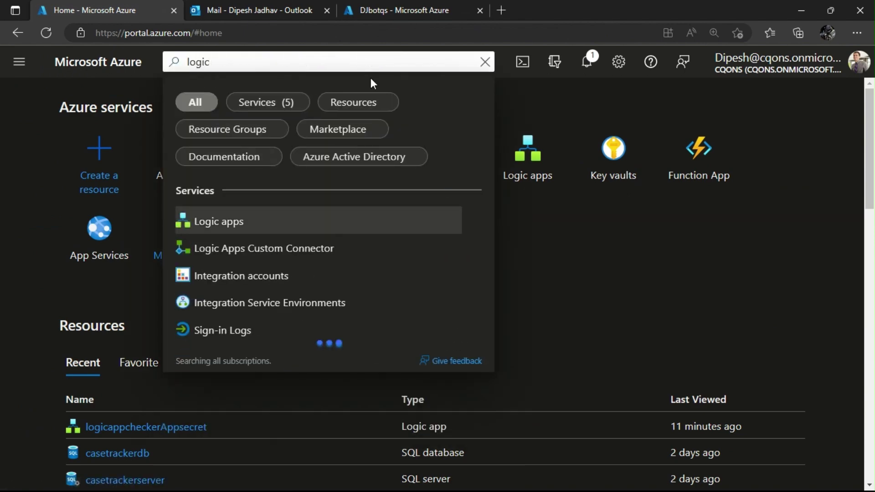
pyautogui.click(271, 242)
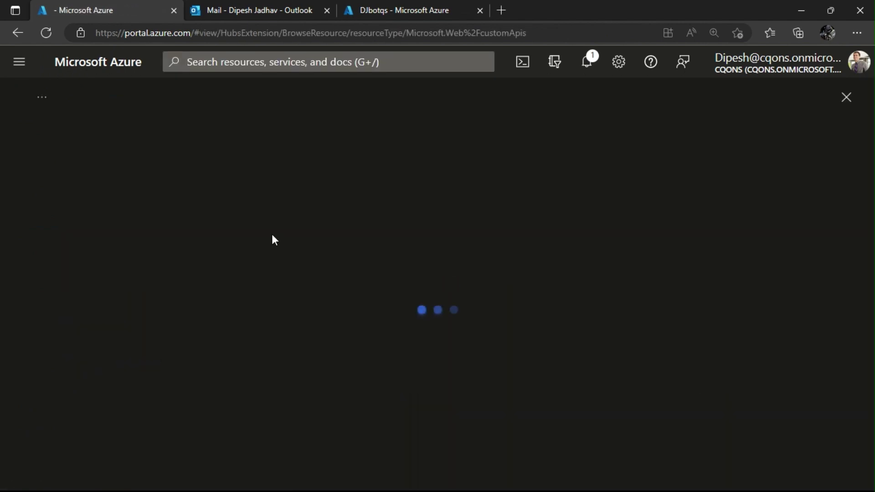
pyautogui.click(261, 33)
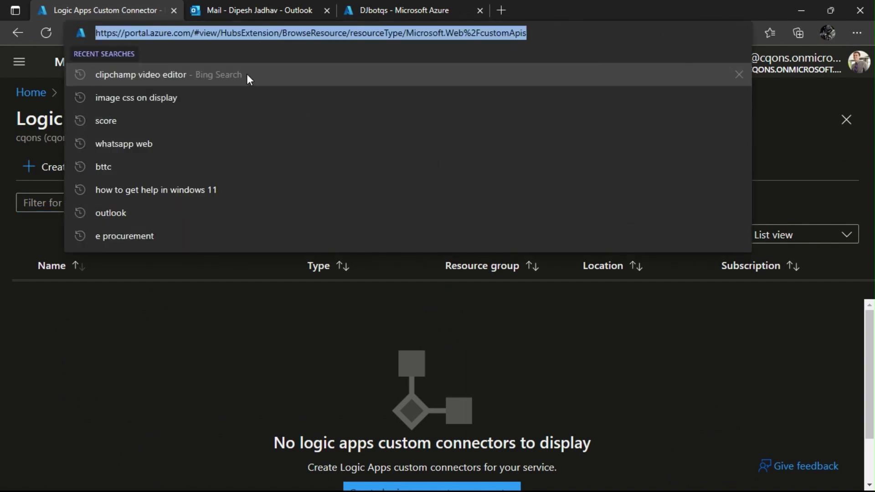
pyautogui.click(31, 91)
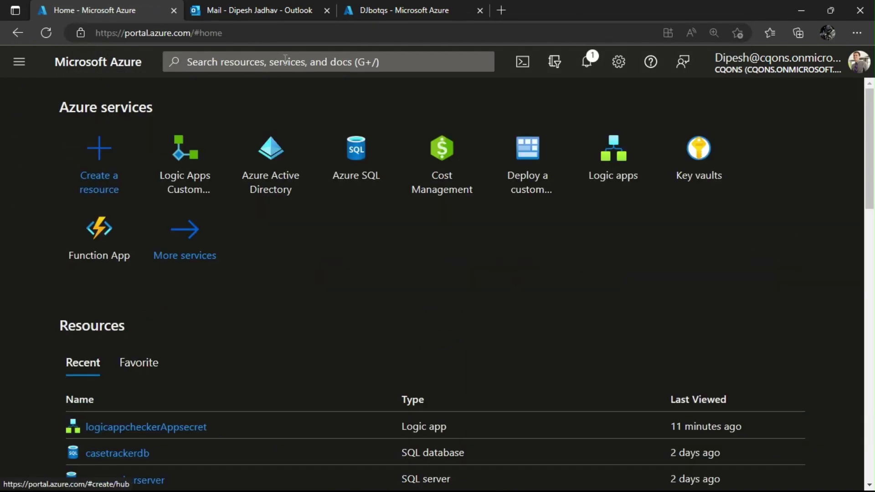
pyautogui.click(283, 62)
pyautogui.write('lopgic app')
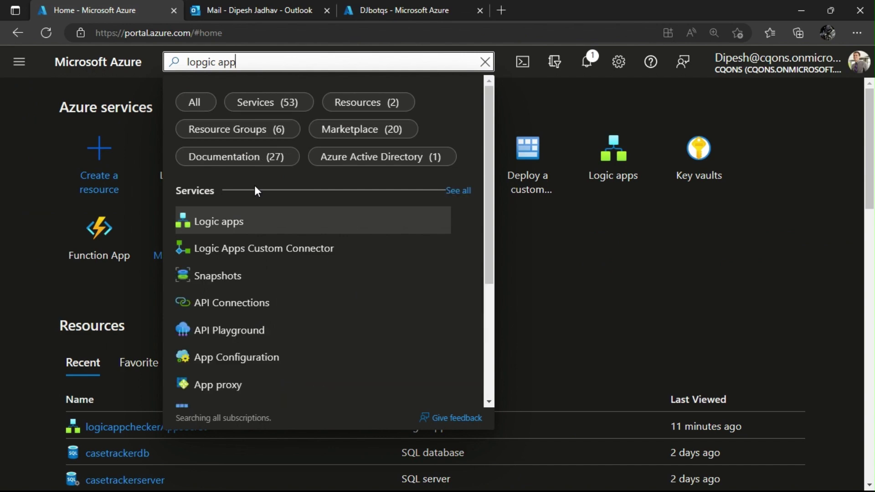
pyautogui.click(201, 221)
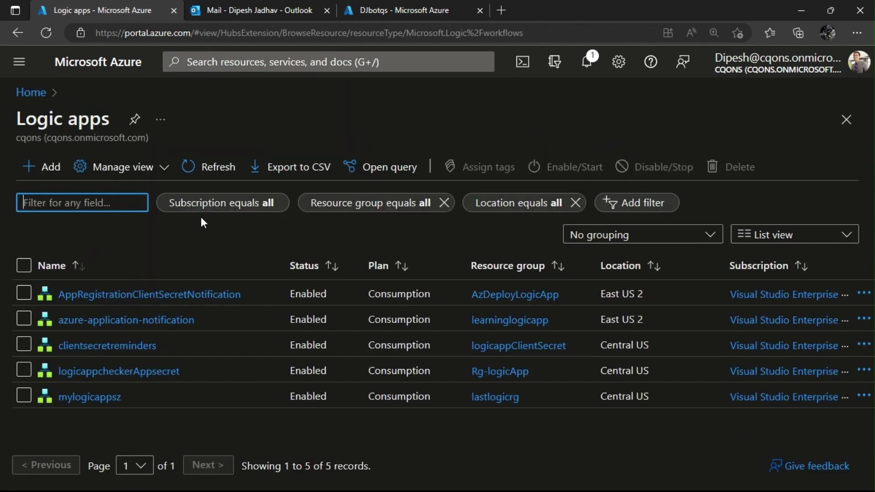
pyautogui.click(50, 173)
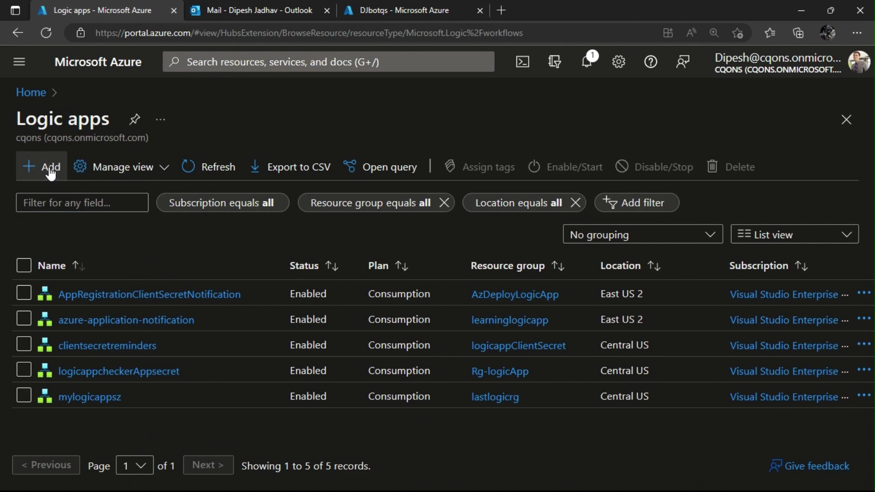
pyautogui.click(46, 175)
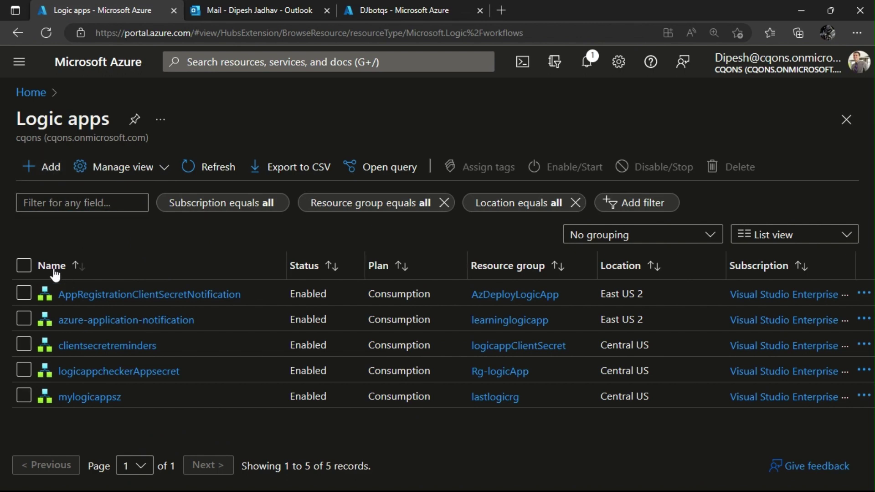
pyautogui.click(40, 174)
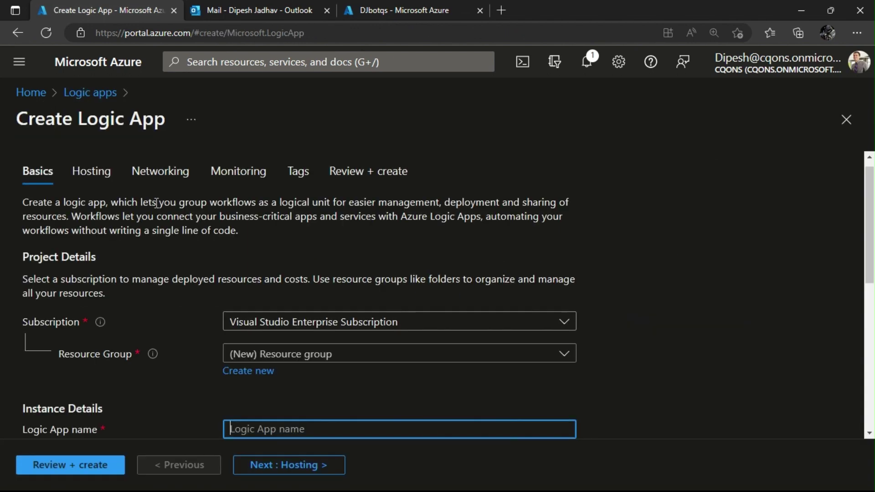
# Create resource group RG_LogicAppYoutube and name the logic app logicappforyoutube.
pyautogui.click(259, 372)
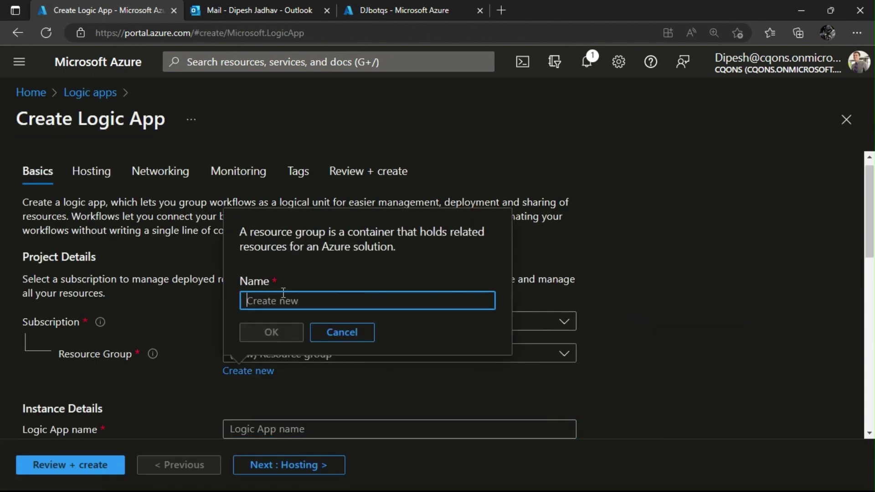
pyautogui.write('RG')
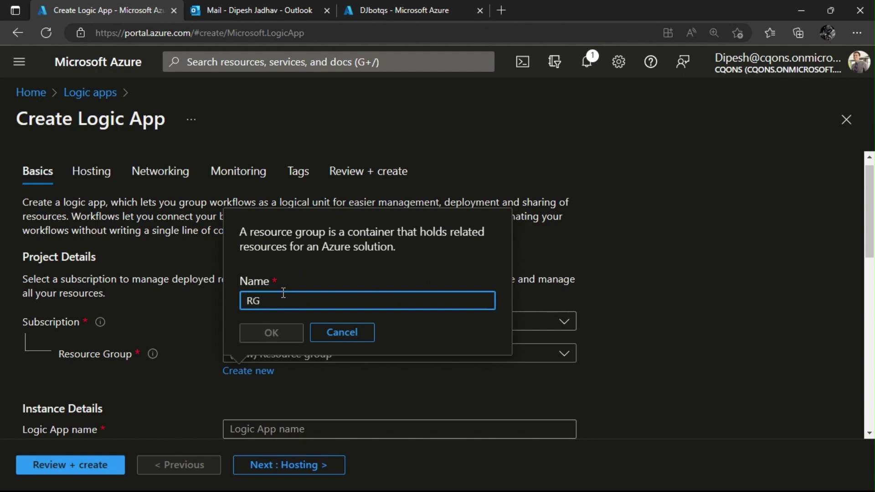
pyautogui.write('_Logi')
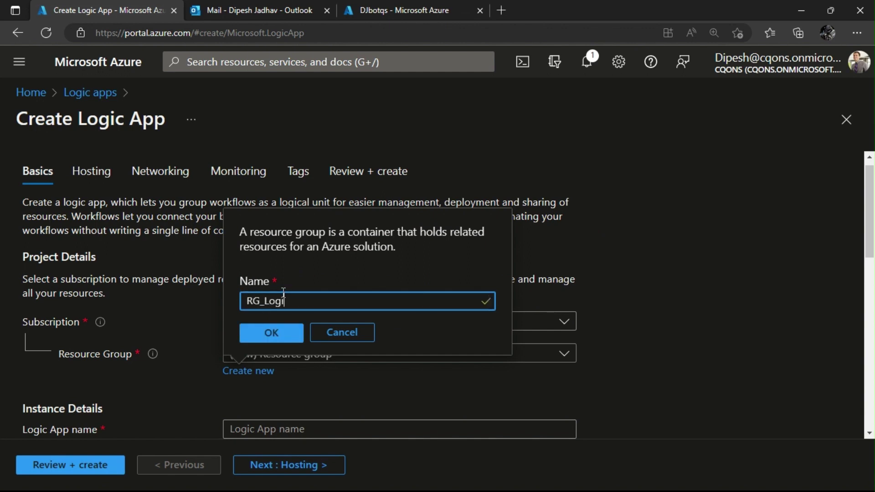
pyautogui.write('cAppYoutube')
pyautogui.click(275, 332)
pyautogui.scroll(-2, 278, 332)
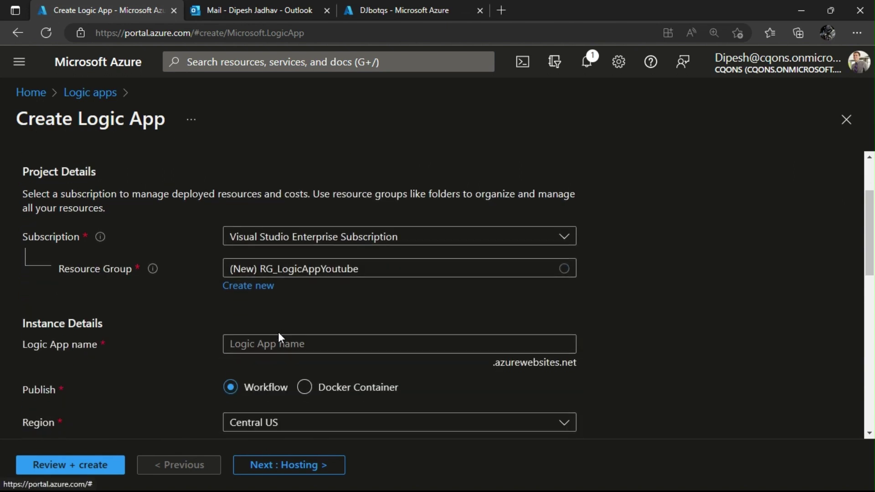
pyautogui.click(284, 345)
pyautogui.write('L')
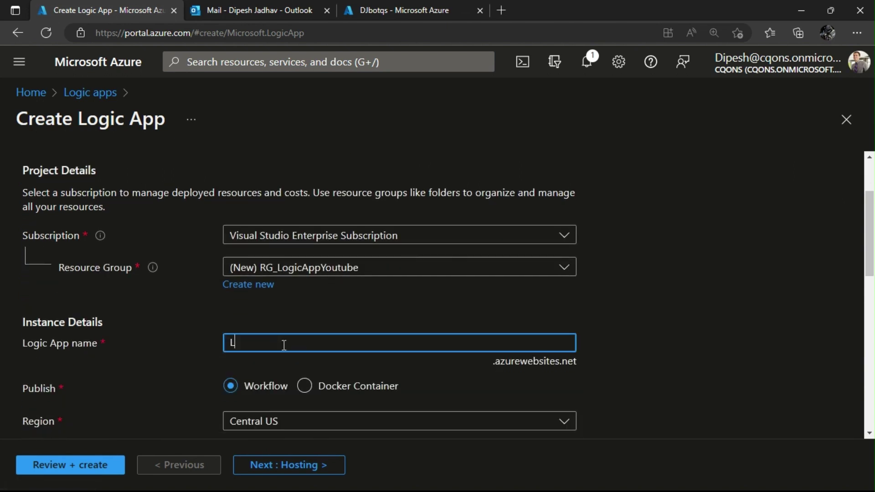
pyautogui.press('BackSpace')
pyautogui.write('logicap')
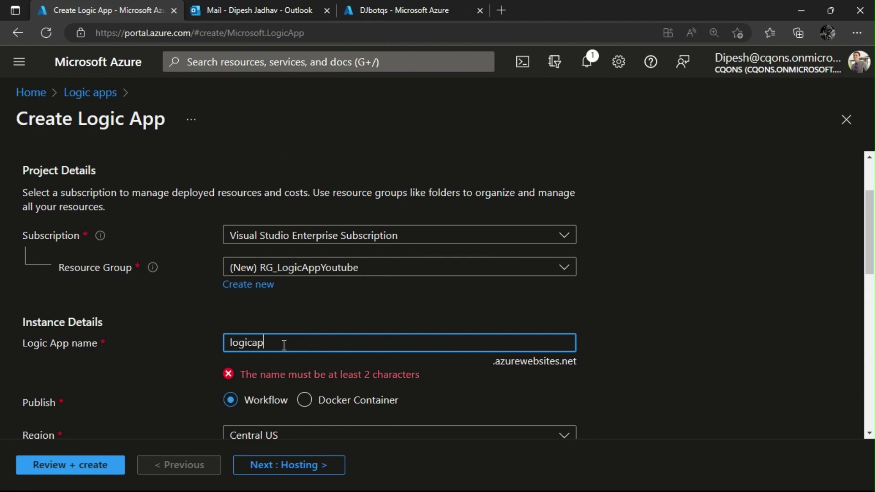
pyautogui.write('pforyoutube')
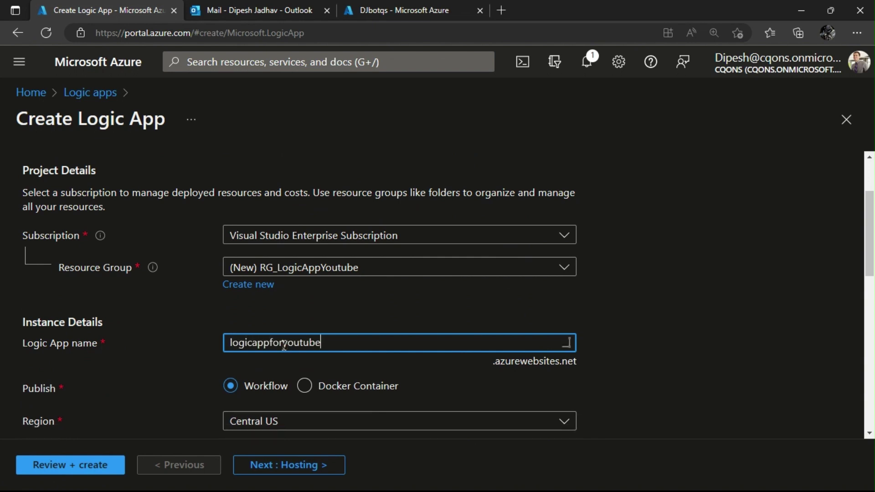
# Choose the Consumption plan, submit for Review + create, then switch to the DJbotqs secrets page.
pyautogui.scroll(-3, 279, 347)
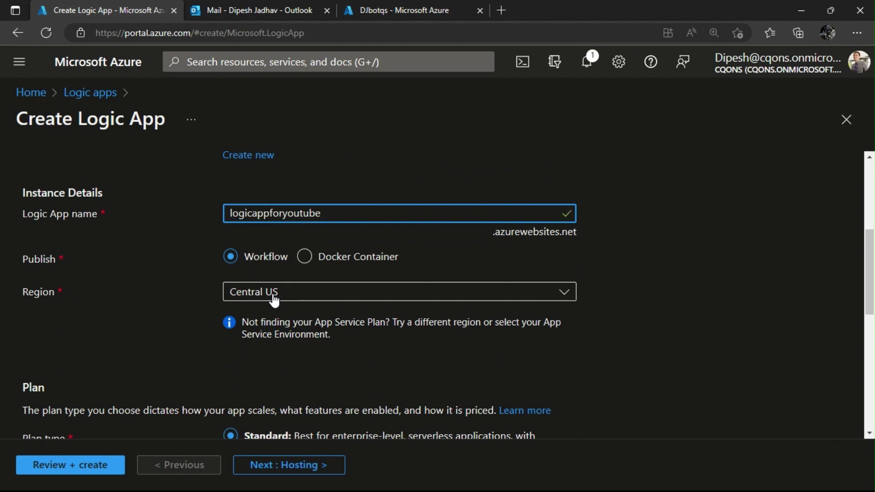
pyautogui.scroll(-5, 273, 294)
pyautogui.click(239, 258)
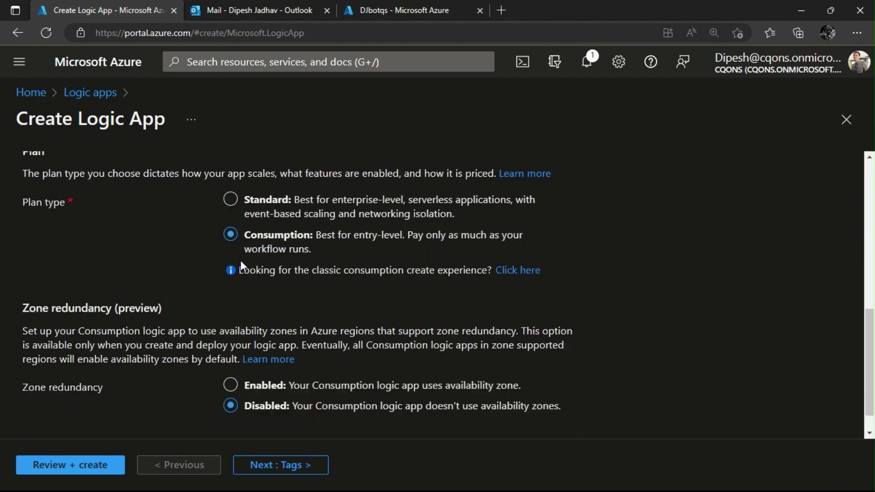
pyautogui.scroll(-1, 240, 267)
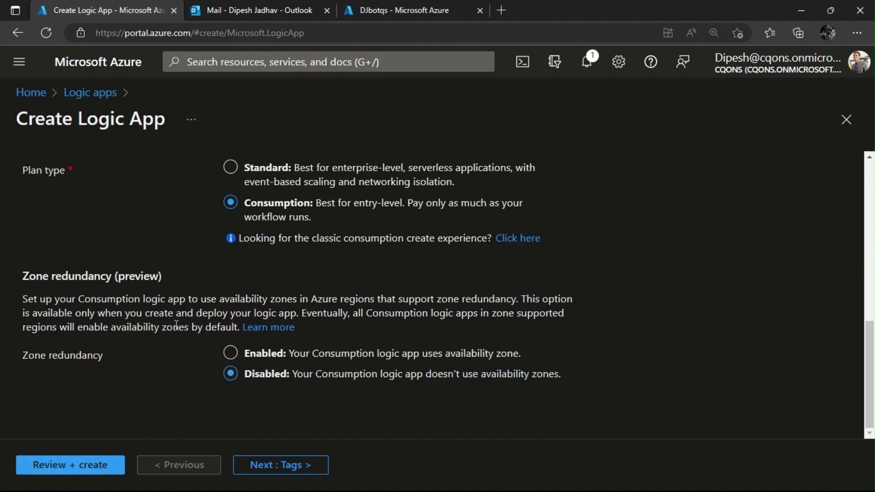
pyautogui.click(85, 474)
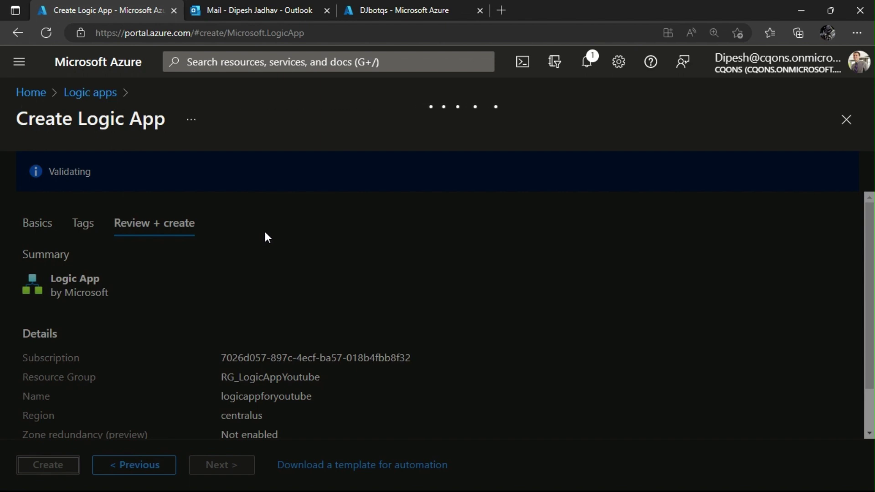
pyautogui.click(419, 8)
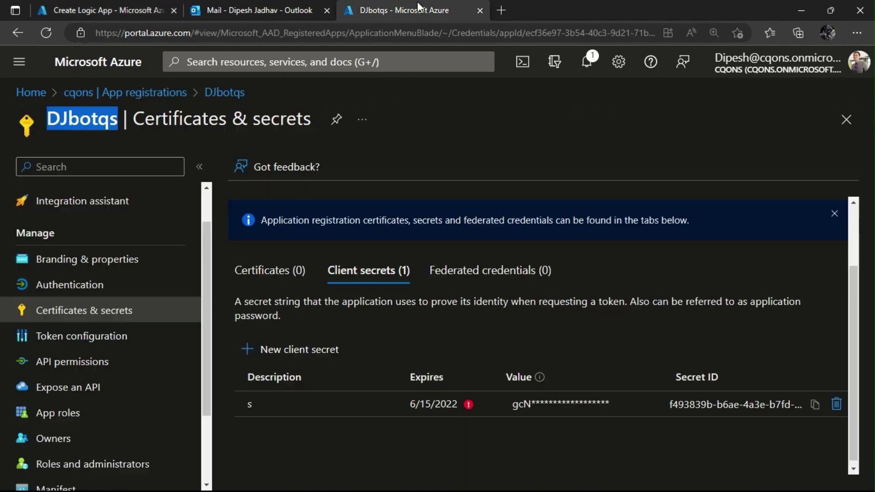
# Open the App registrations list of the cqons Azure Active Directory.
pyautogui.click(34, 95)
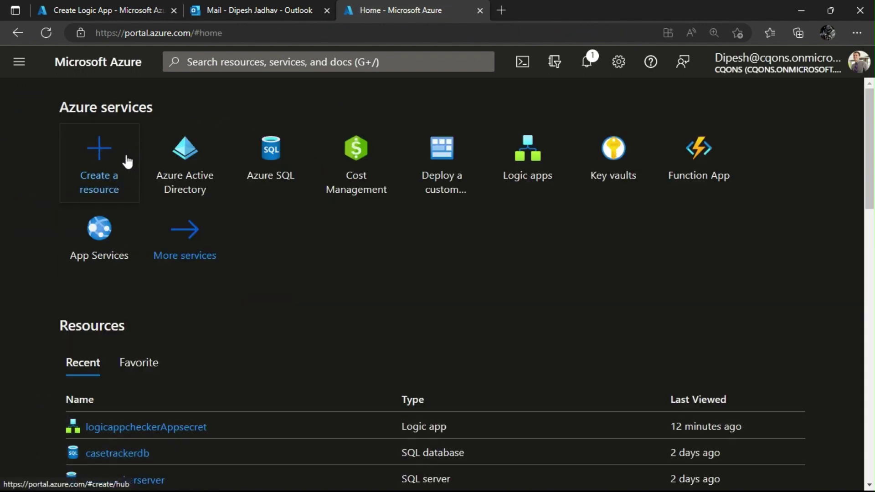
pyautogui.click(122, 166)
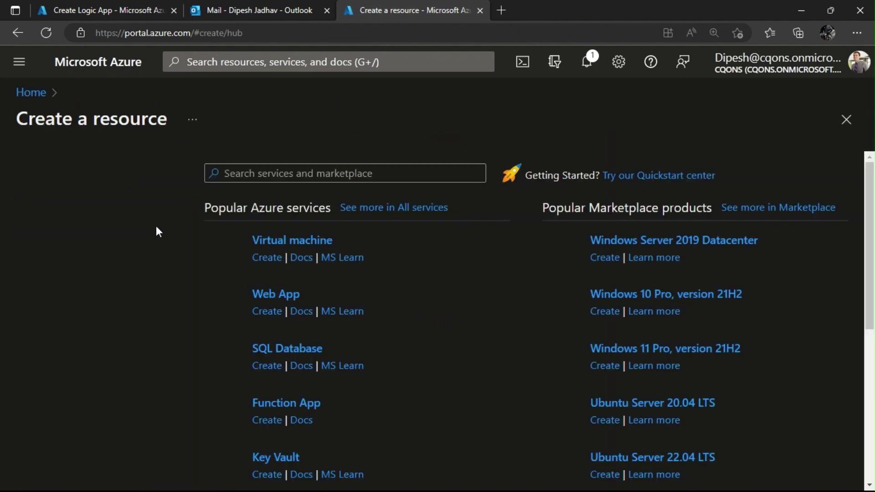
pyautogui.click(31, 94)
pyautogui.click(206, 174)
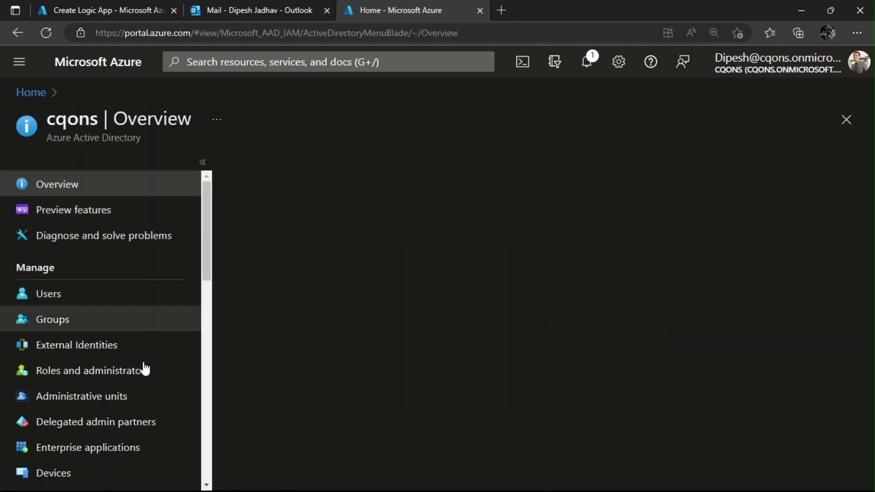
pyautogui.scroll(-2, 120, 408)
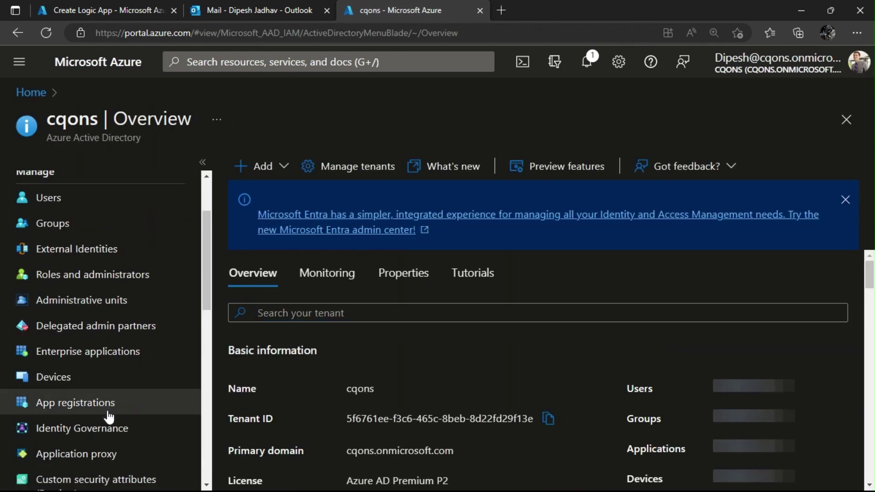
pyautogui.click(109, 403)
# Create the logicappforyoutube logic app, then start a new application registration.
pyautogui.click(108, 1)
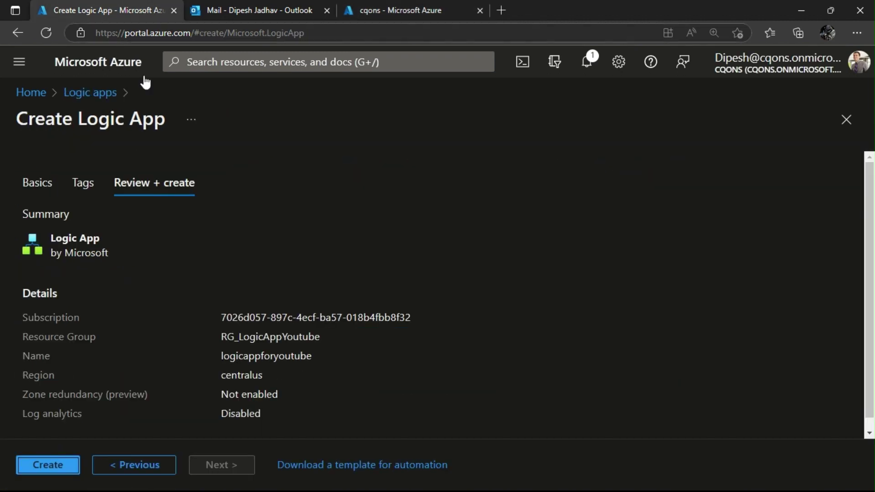
pyautogui.click(66, 465)
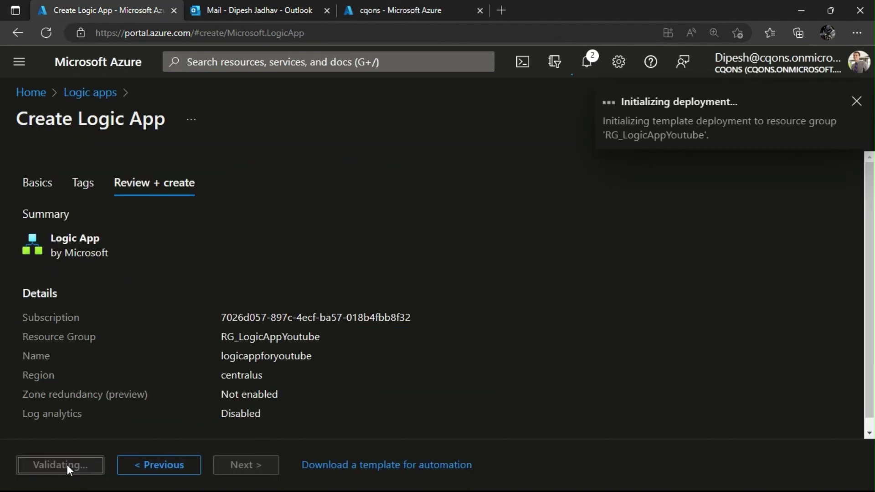
pyautogui.click(401, 10)
pyautogui.click(287, 173)
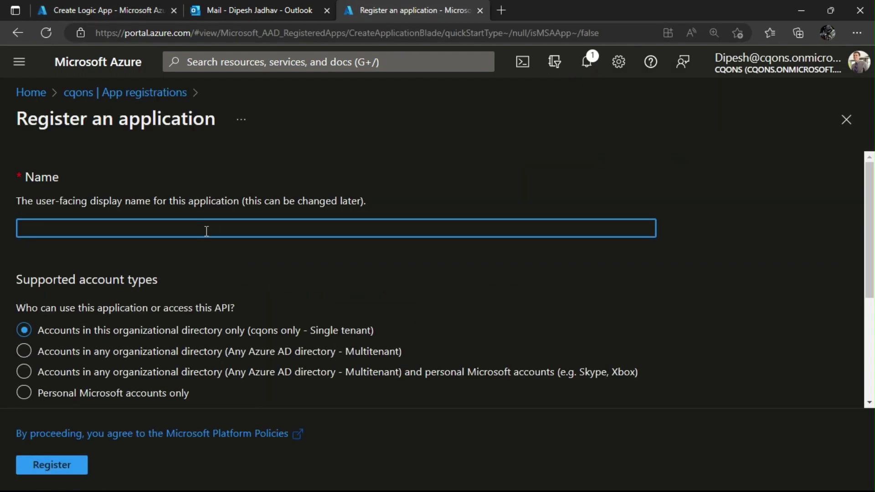
# Register an app named Logicappasample and go to its Certificates & secrets page.
pyautogui.write('Logicappasam')
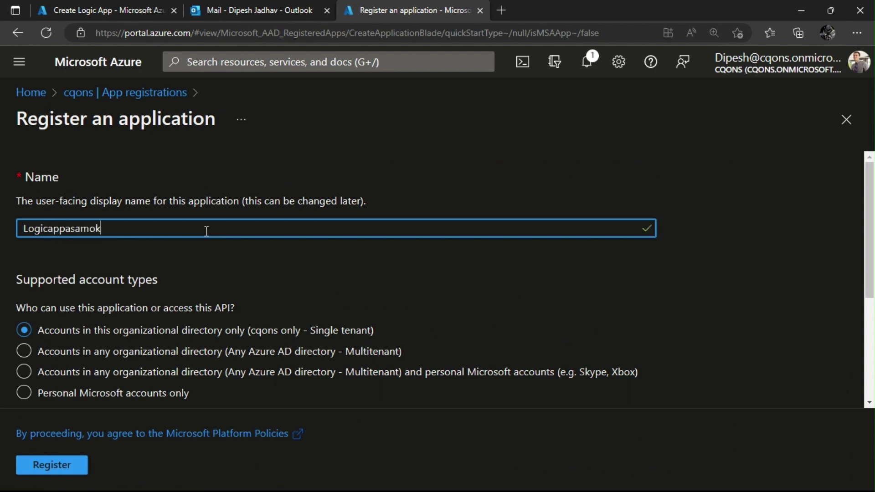
pyautogui.write('ple')
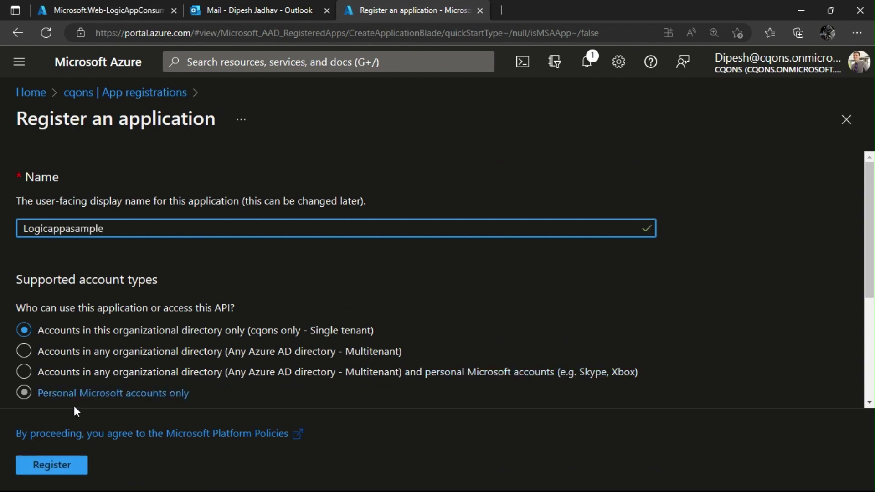
pyautogui.click(57, 463)
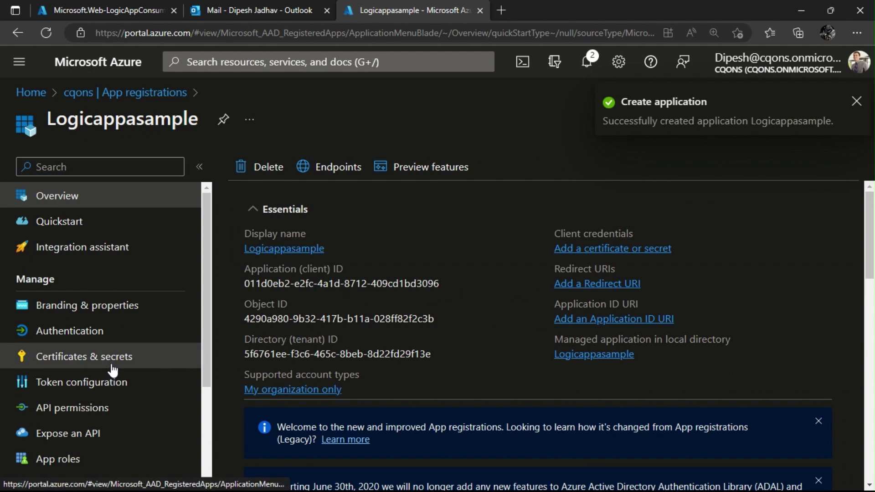
pyautogui.click(75, 362)
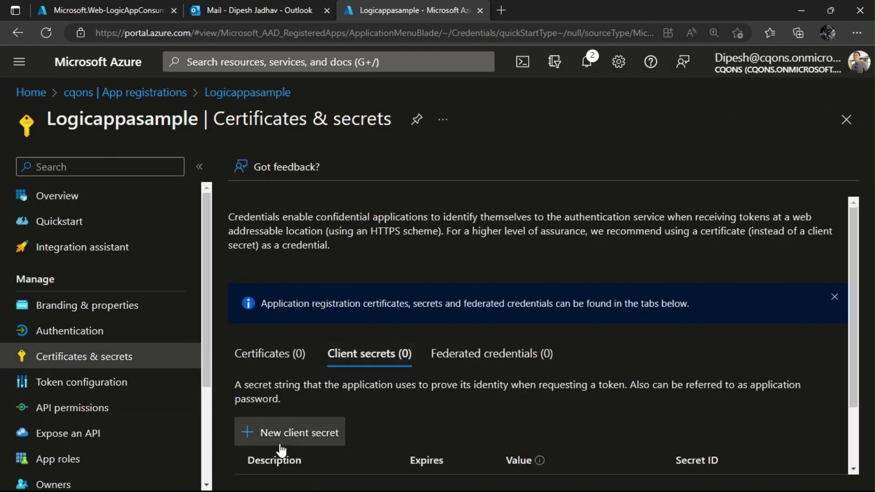
pyautogui.click(315, 431)
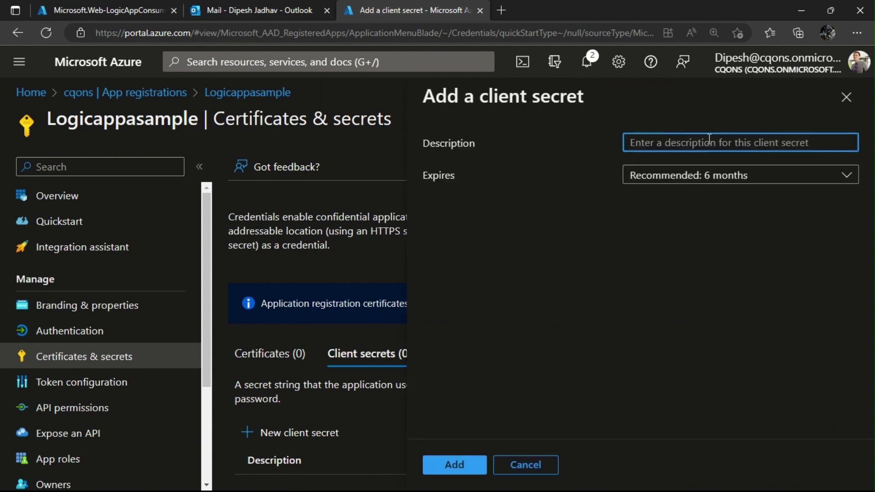
# Add a client secret named Sample with the 6-month expiry.
pyautogui.click(699, 179)
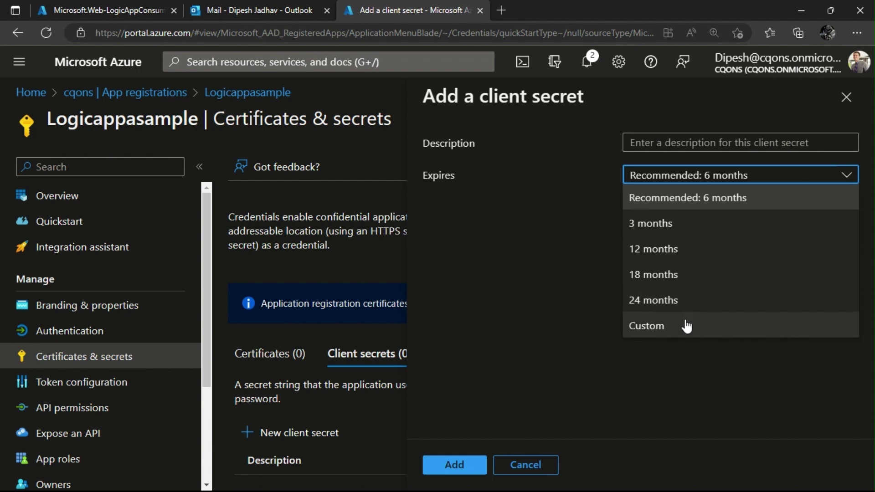
pyautogui.click(674, 145)
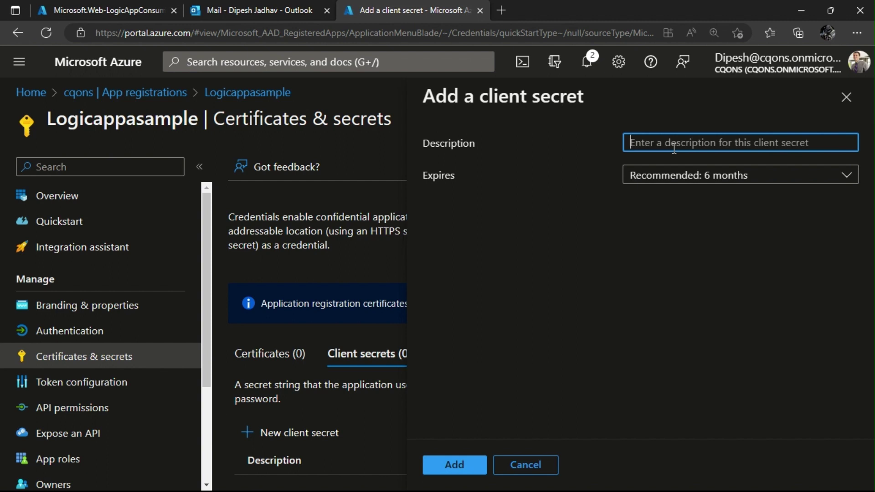
pyautogui.write('Sample')
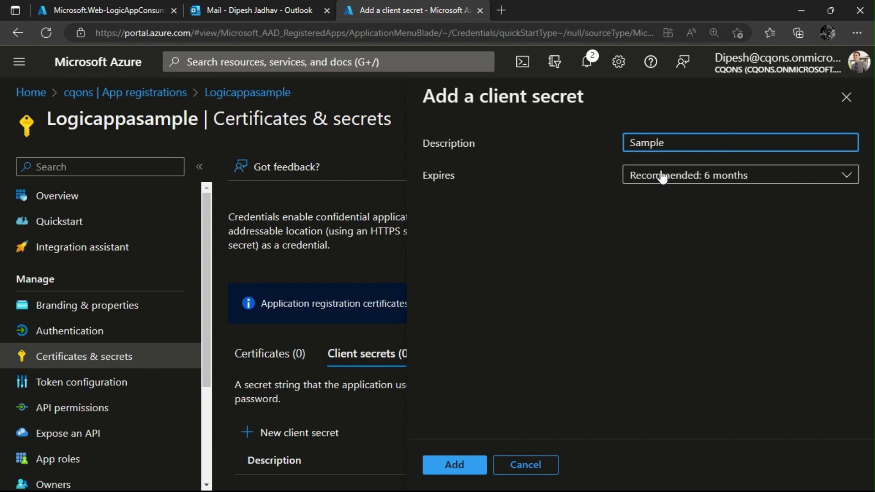
pyautogui.click(451, 465)
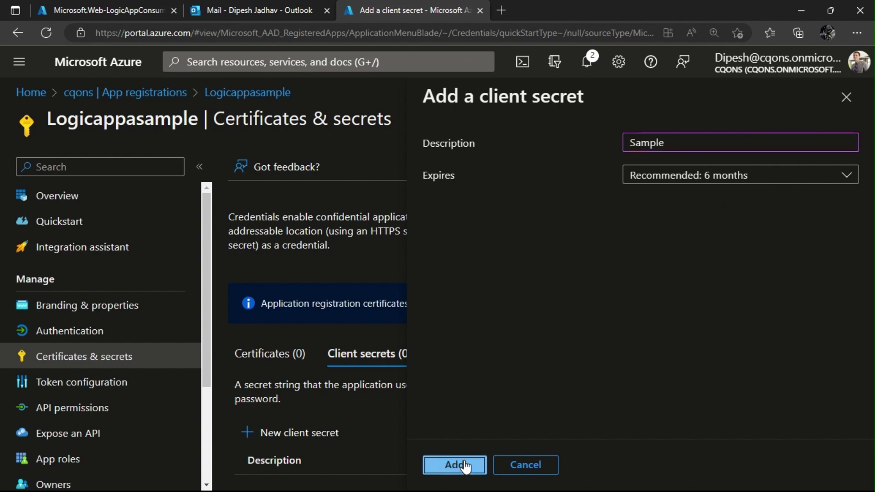
# Copy the new secret's value and paste it into Notepad.
pyautogui.scroll(-3, 347, 378)
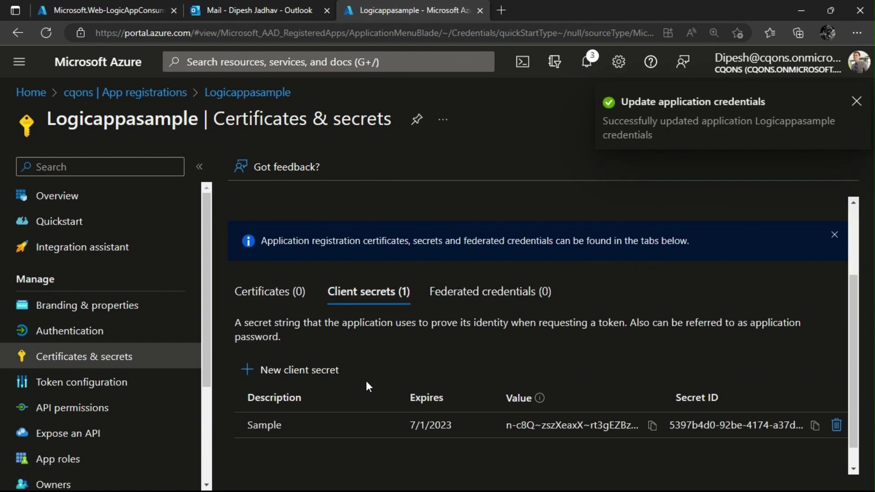
pyautogui.click(652, 401)
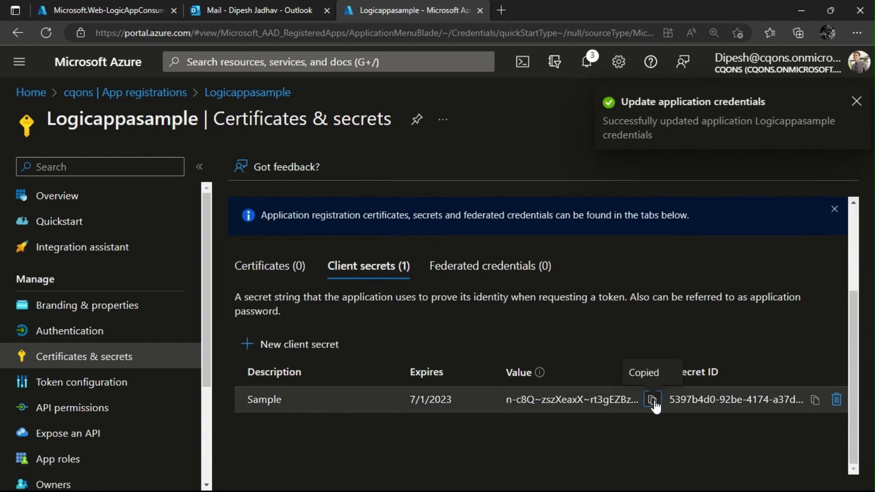
pyautogui.press('super')
pyautogui.write('notepad')
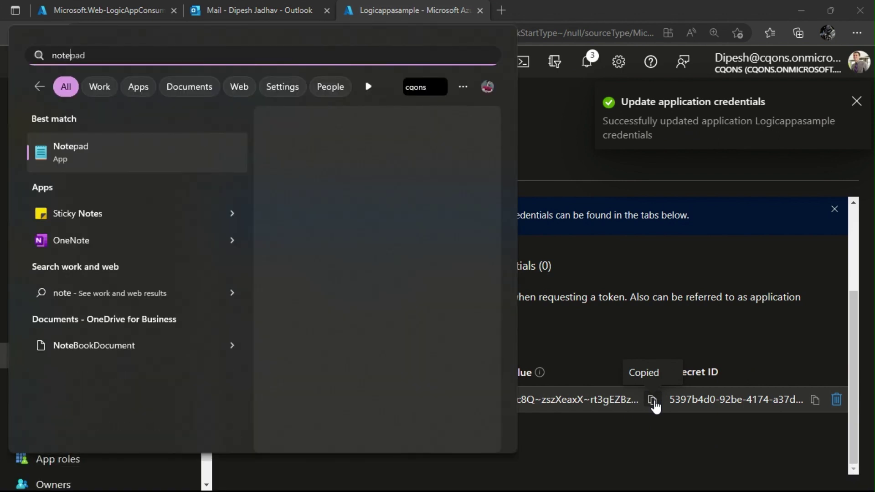
pyautogui.press('Return')
pyautogui.hotkey('ctrl', 'v')
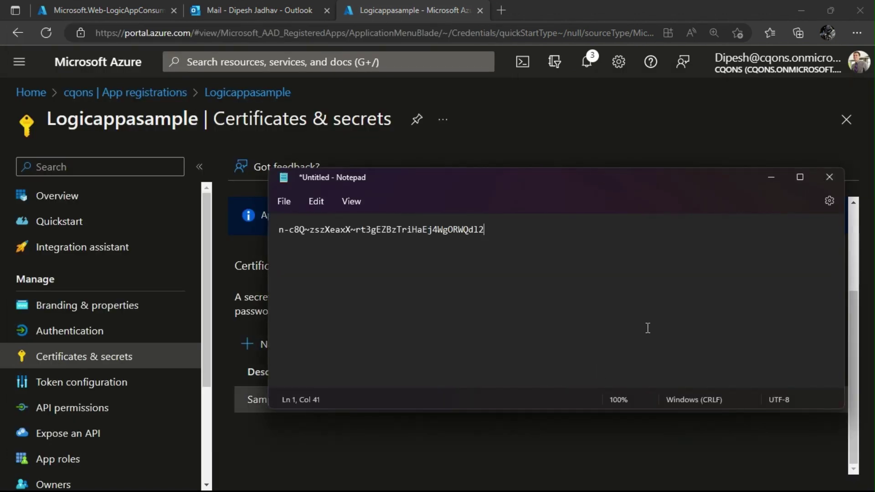
pyautogui.click(539, 120)
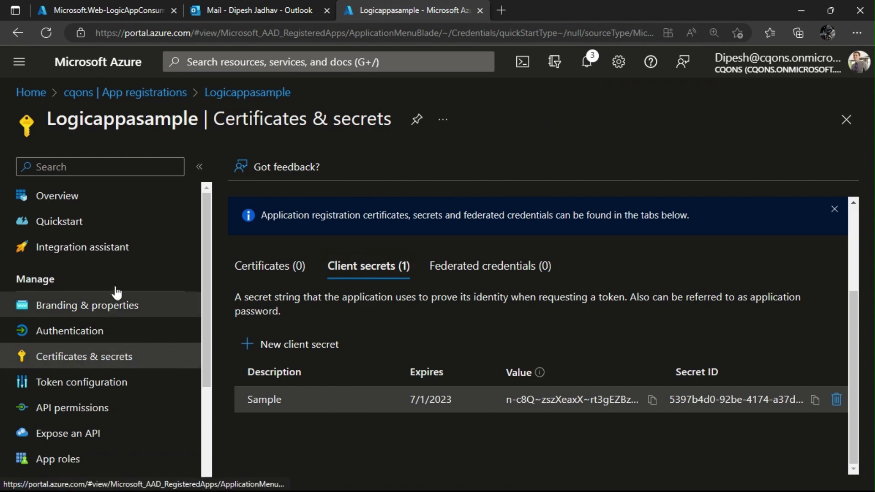
# Open the app's API permissions, then bring up Microsoft Learn's List applications documentation.
pyautogui.click(97, 411)
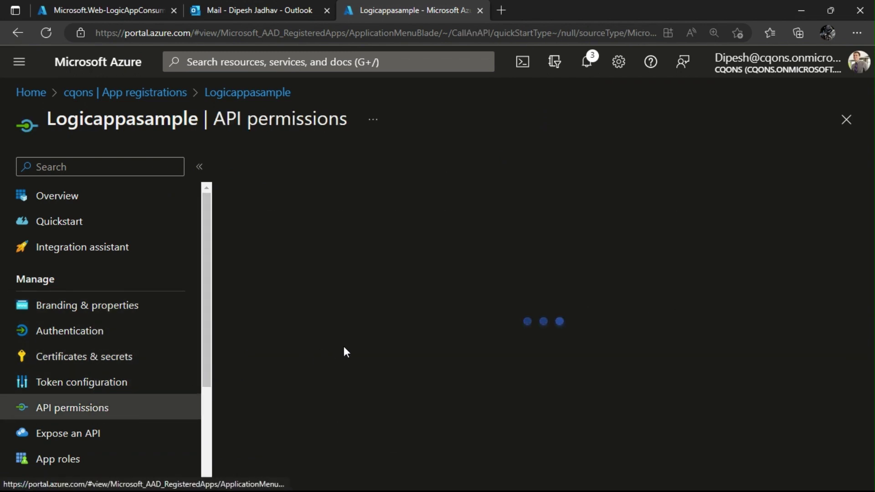
pyautogui.hotkey('alt', 'Tab')
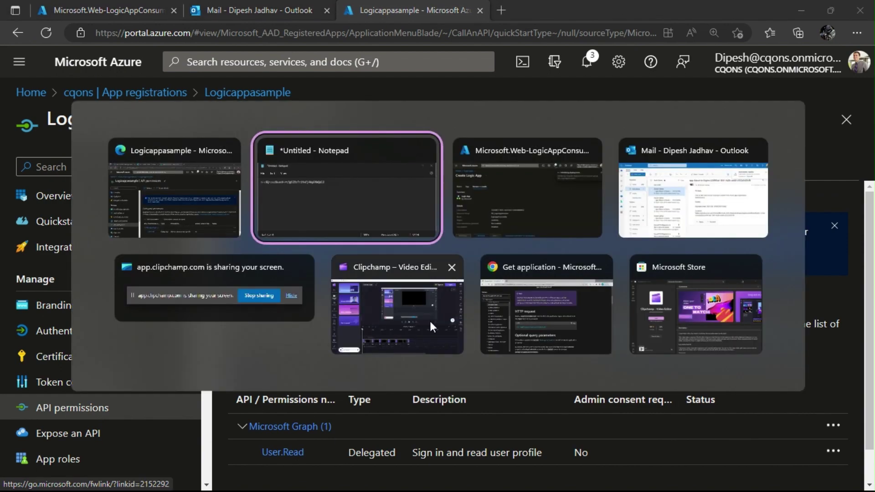
pyautogui.click(572, 341)
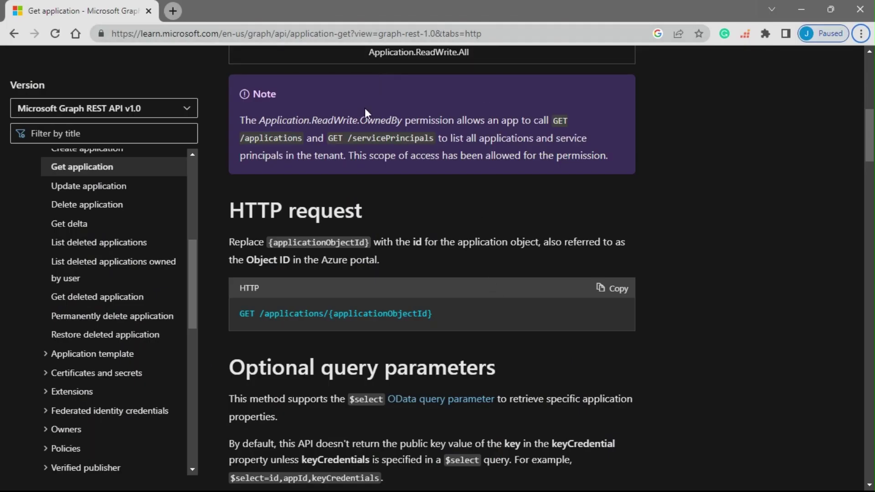
pyautogui.scroll(9, 300, 319)
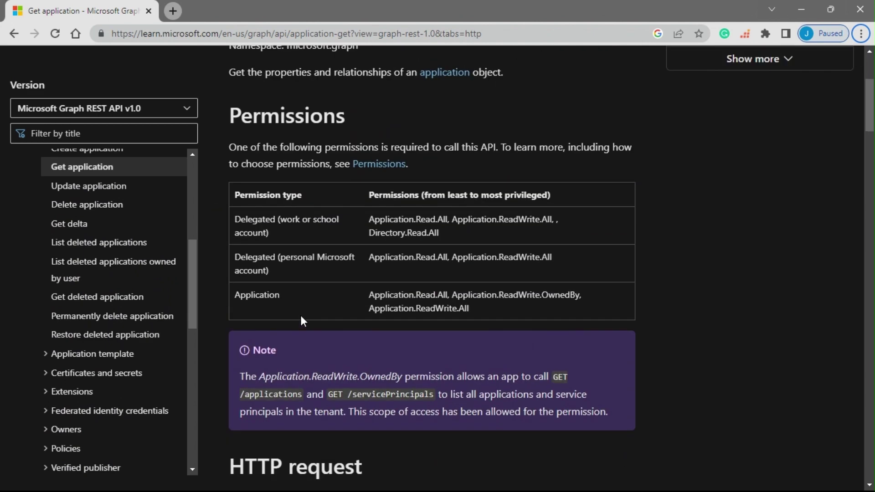
pyautogui.scroll(2, 91, 301)
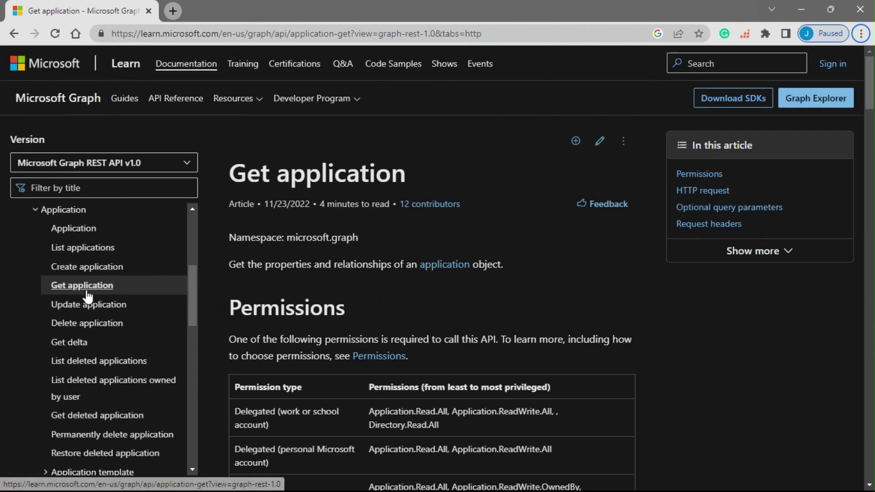
pyautogui.click(107, 255)
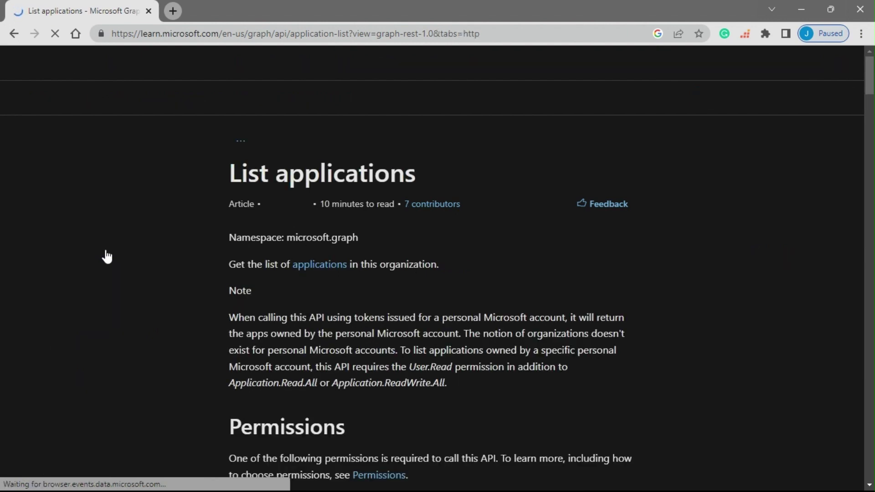
# Select the three Application permissions for listing applications, then start adding a permission in Azure.
pyautogui.scroll(-8, 398, 347)
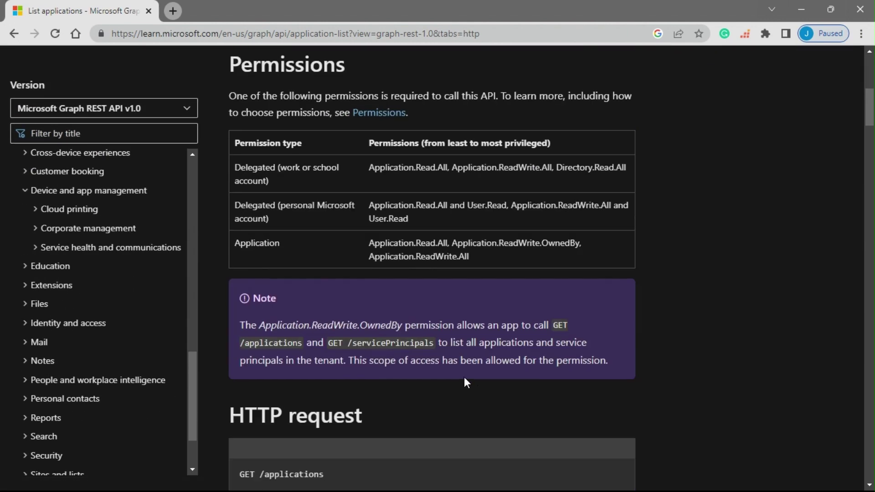
pyautogui.moveTo(483, 266); pyautogui.dragTo(368, 251)
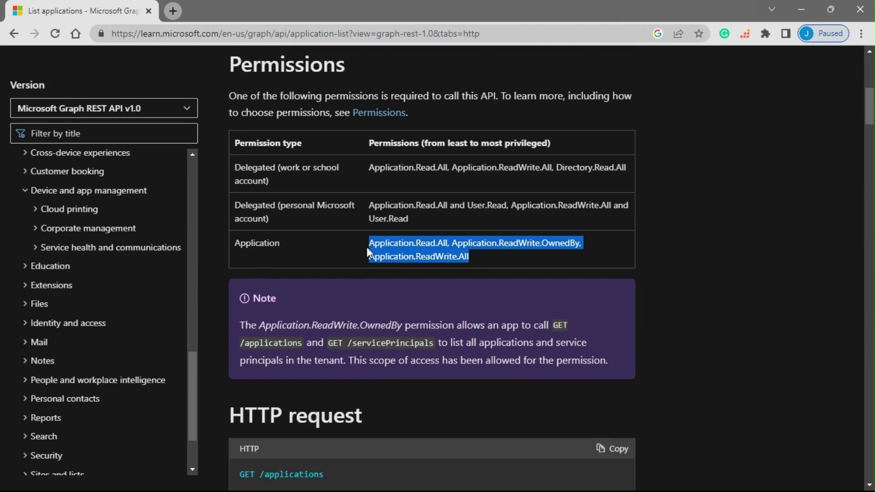
pyautogui.hotkey('alt', 'Tab')
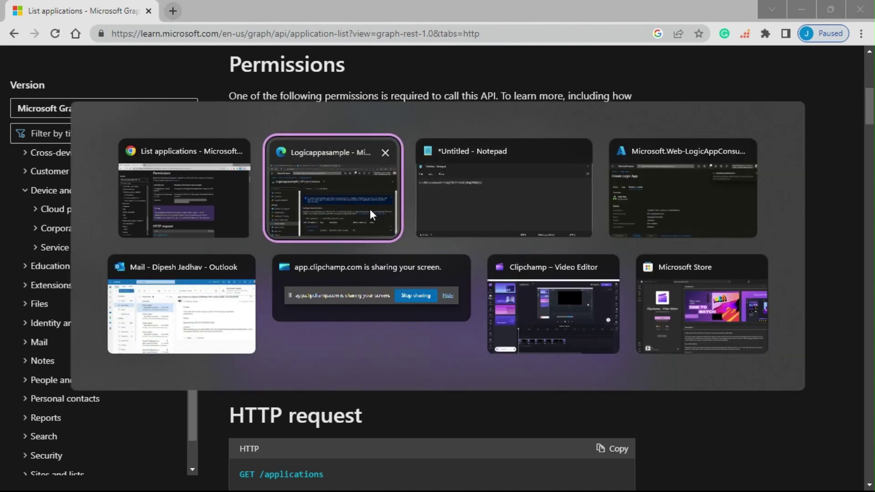
pyautogui.click(370, 209)
pyautogui.click(246, 379)
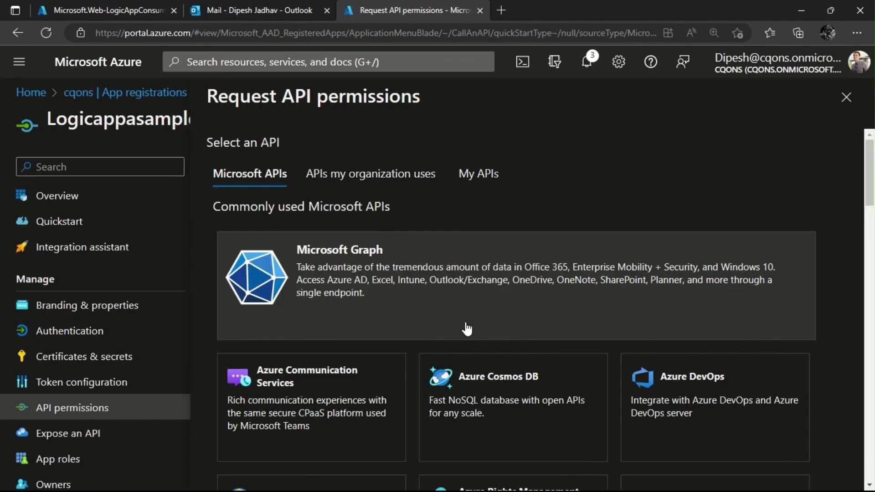
# Choose Microsoft Graph application permissions and tick Application.Read.All.
pyautogui.click(451, 309)
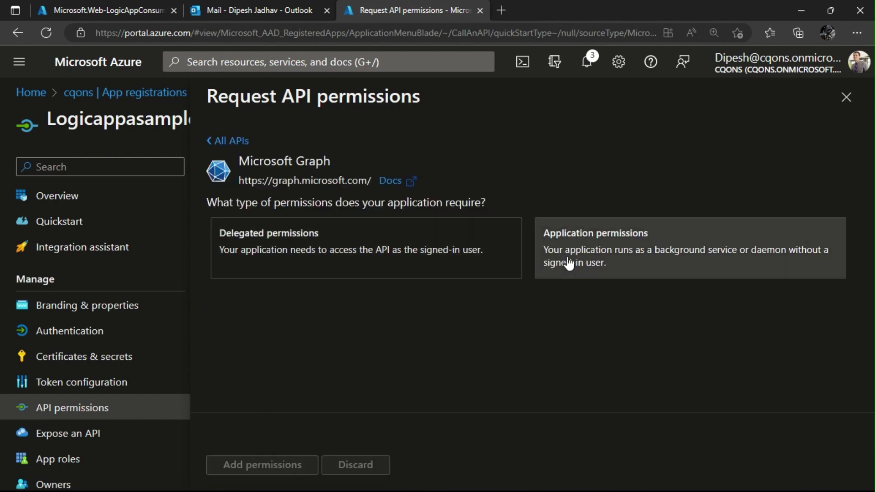
pyautogui.click(564, 263)
pyautogui.click(314, 337)
pyautogui.hotkey('ctrl', 'v')
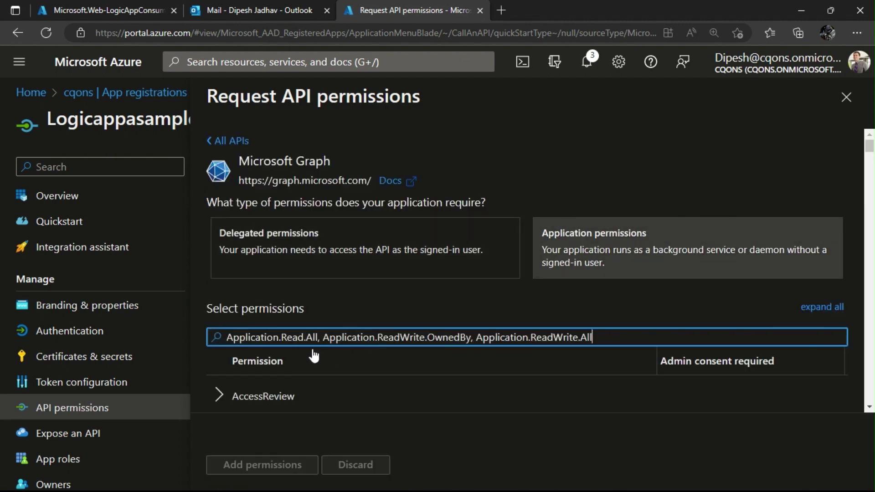
pyautogui.moveTo(317, 337); pyautogui.dragTo(592, 337)
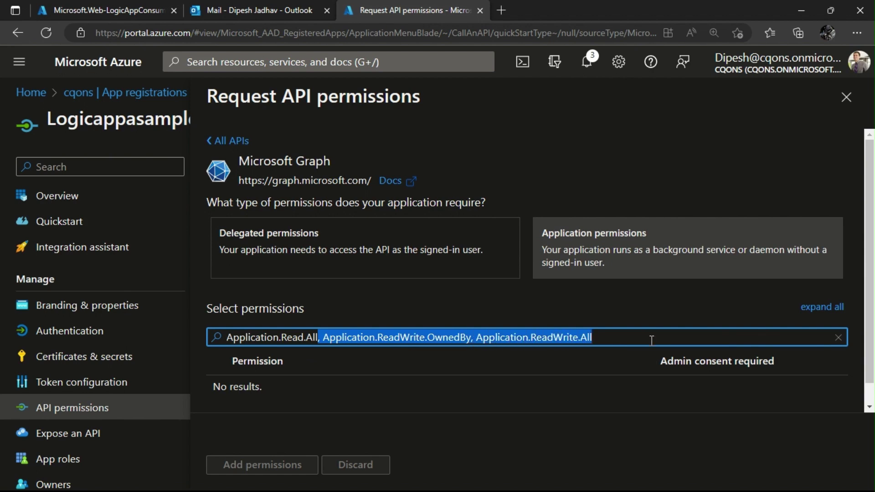
pyautogui.press('BackSpace')
pyautogui.click(218, 396)
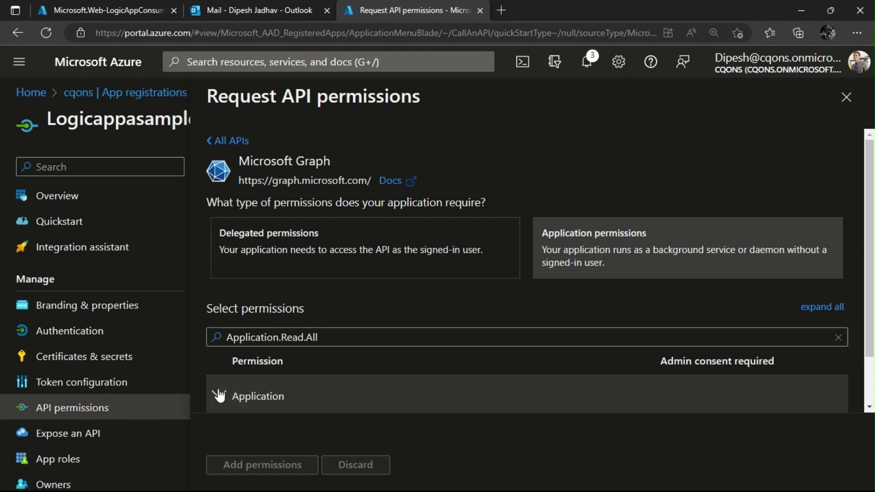
pyautogui.click(217, 377)
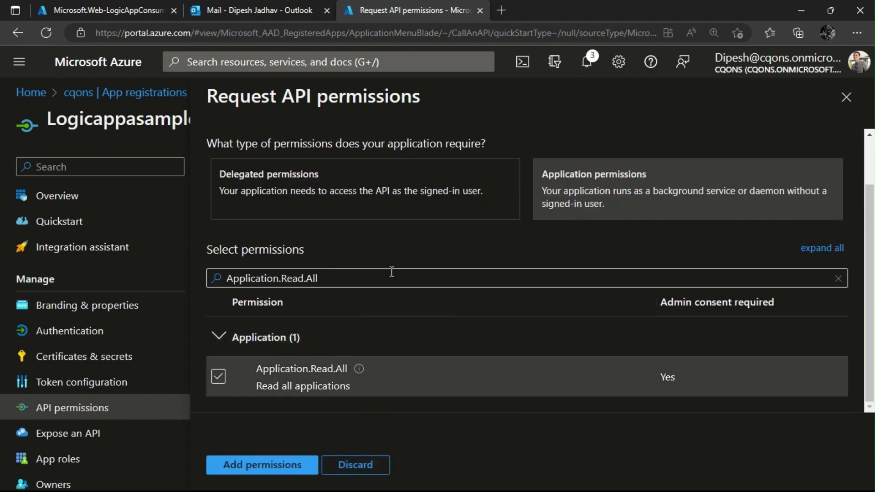
# Filter for and tick Application.ReadWrite.OwnedBy.
pyautogui.tripleClick(384, 275)
pyautogui.hotkey('ctrl', 'v')
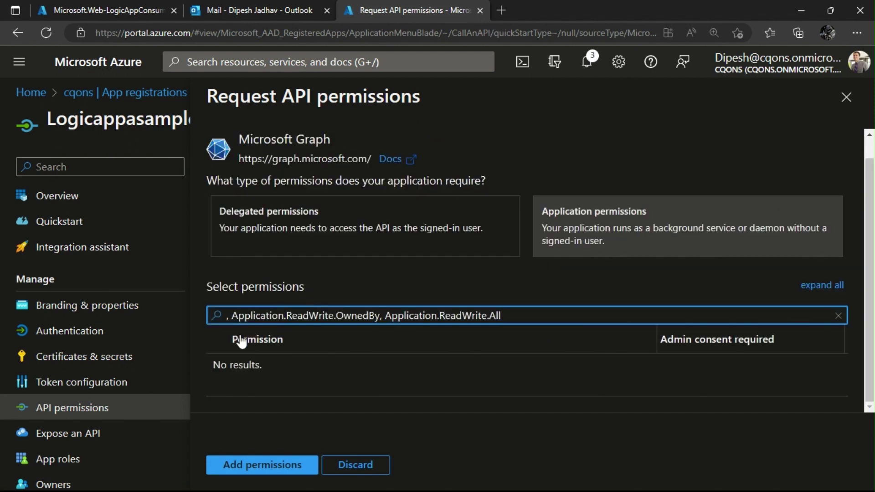
pyautogui.click(232, 316)
pyautogui.press('BackSpace')
pyautogui.press('BackSpace')
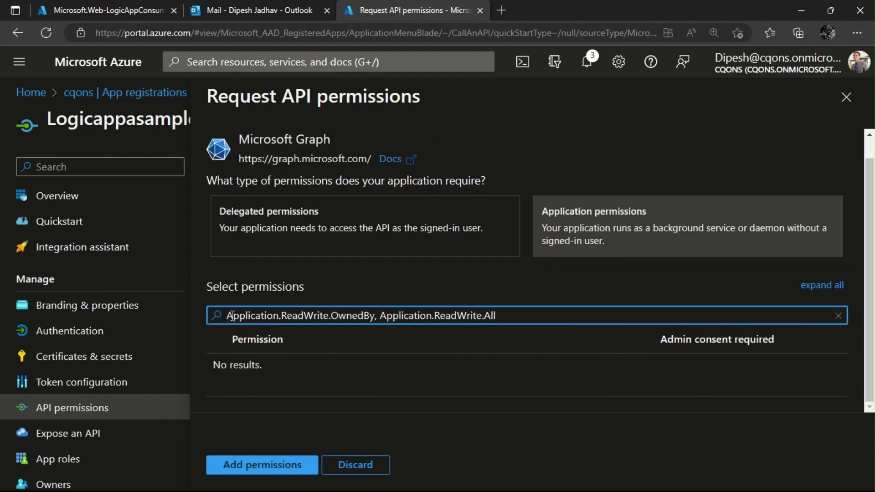
pyautogui.moveTo(375, 316); pyautogui.dragTo(527, 337)
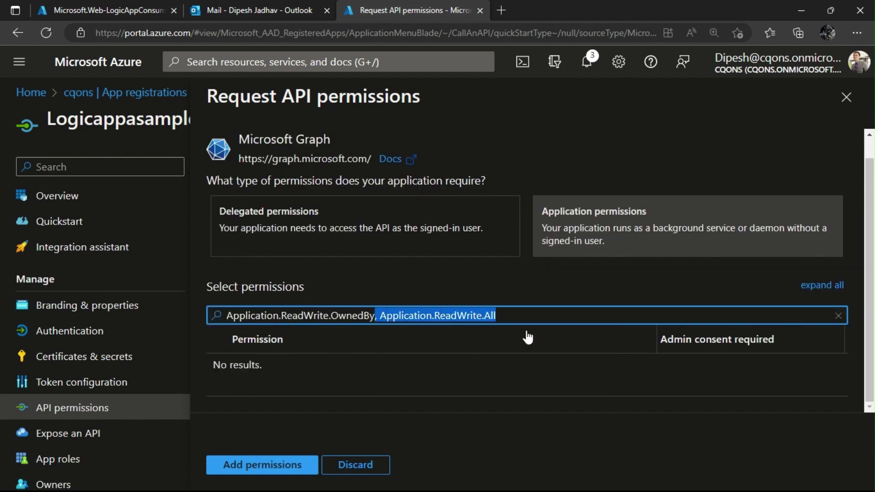
pyautogui.press('BackSpace')
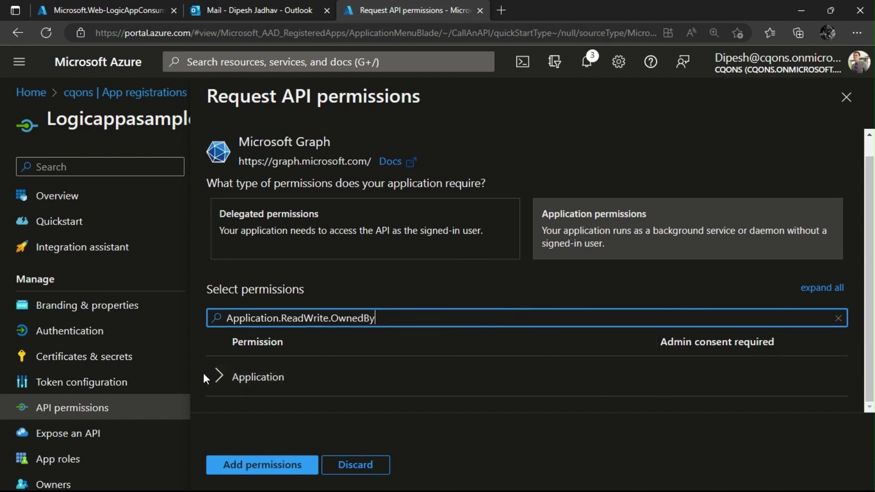
pyautogui.click(217, 377)
pyautogui.scroll(-1, 218, 383)
pyautogui.click(219, 377)
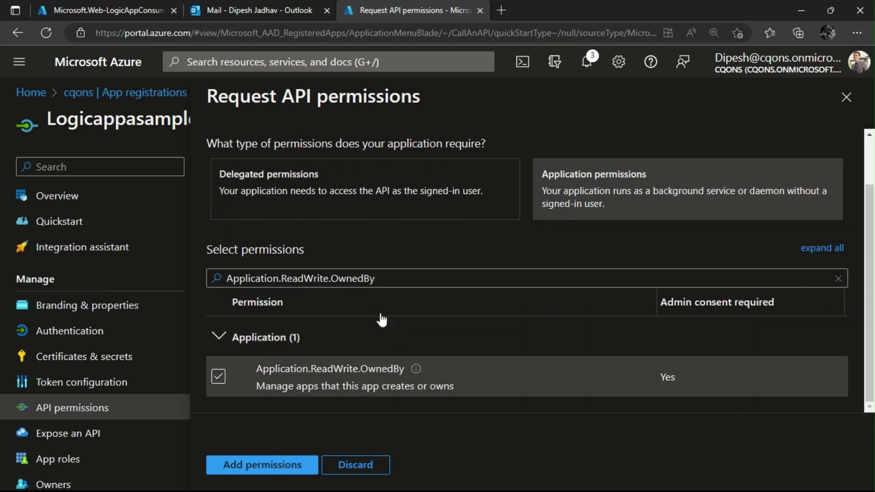
# Filter for and tick Application.ReadWrite.All, then add the three permissions.
pyautogui.click(397, 274)
pyautogui.hotkey('ctrl', 'z')
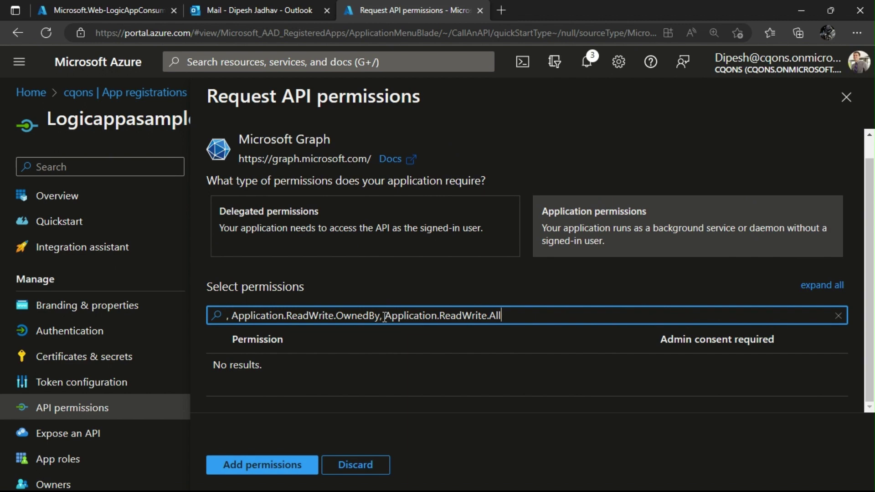
pyautogui.moveTo(383, 315); pyautogui.dragTo(190, 303)
pyautogui.press('BackSpace')
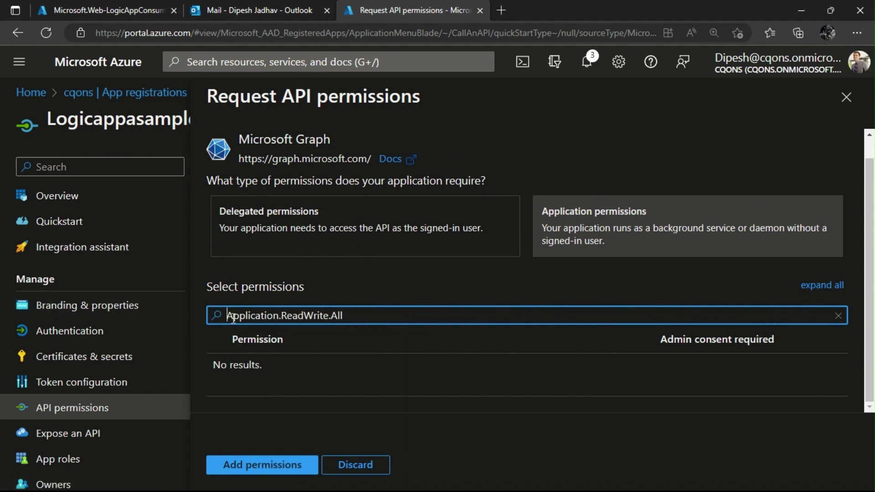
pyautogui.click(221, 381)
pyautogui.click(222, 383)
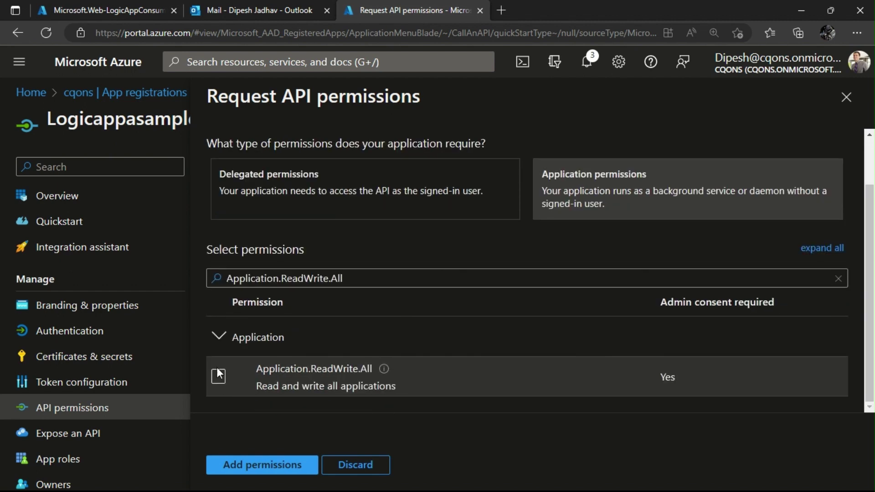
pyautogui.click(219, 375)
pyautogui.click(260, 463)
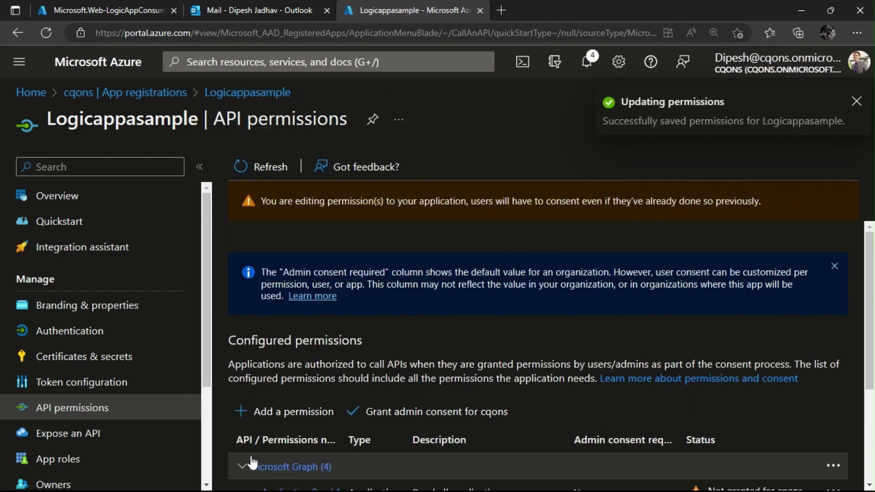
pyautogui.scroll(-3, 319, 401)
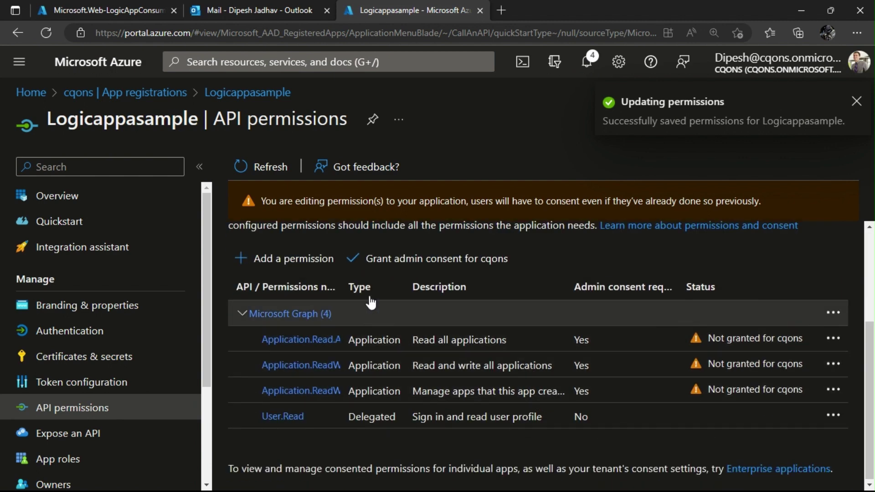
# Grant and confirm admin consent for Logicappasample's four Microsoft Graph permissions.
pyautogui.click(379, 258)
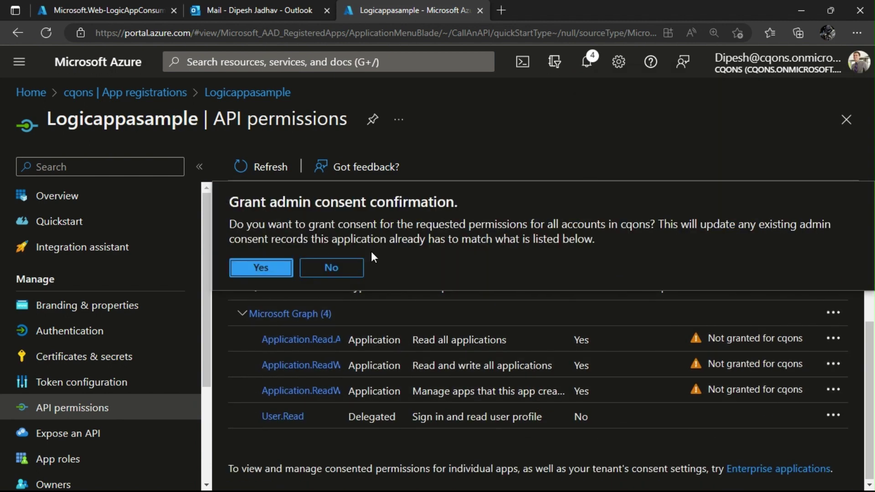
pyautogui.click(269, 273)
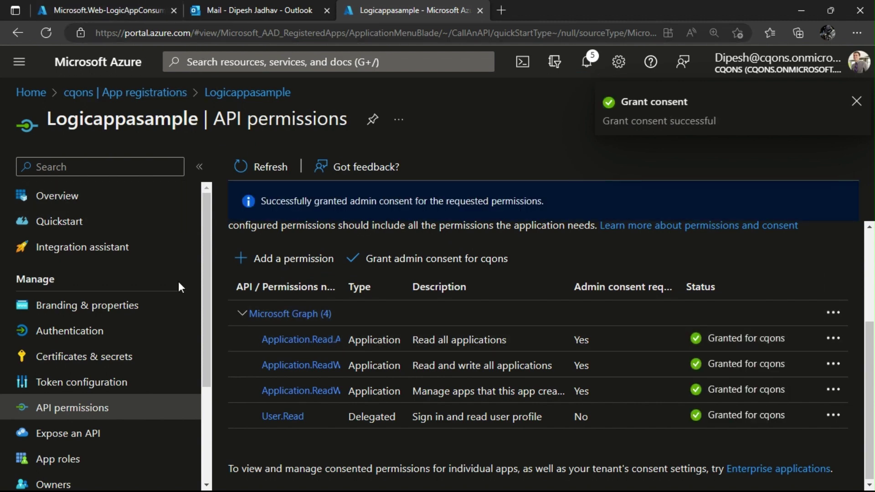
# Open the deployed logicappforyoutube resource and start from a Blank Logic App.
pyautogui.click(114, 7)
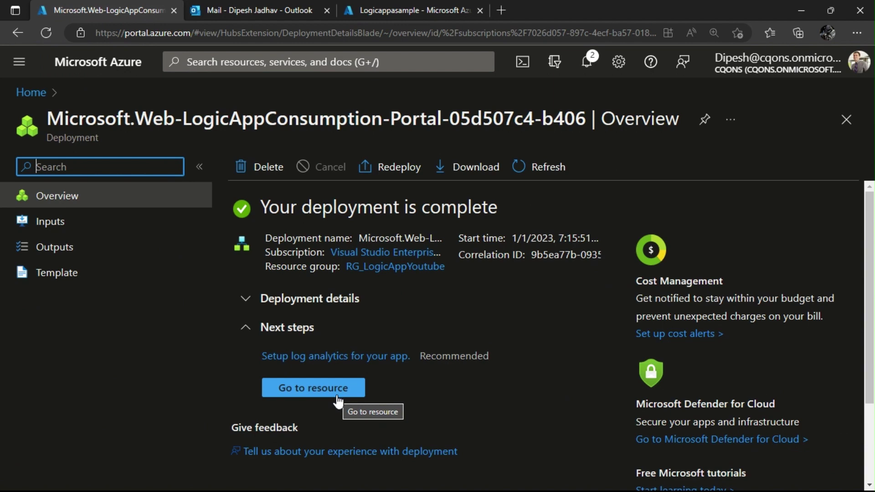
pyautogui.click(314, 388)
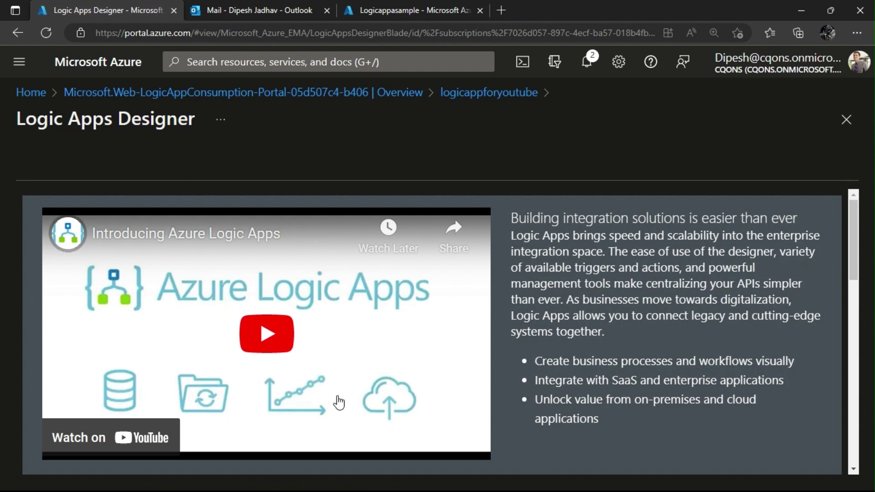
pyautogui.scroll(-10, 406, 381)
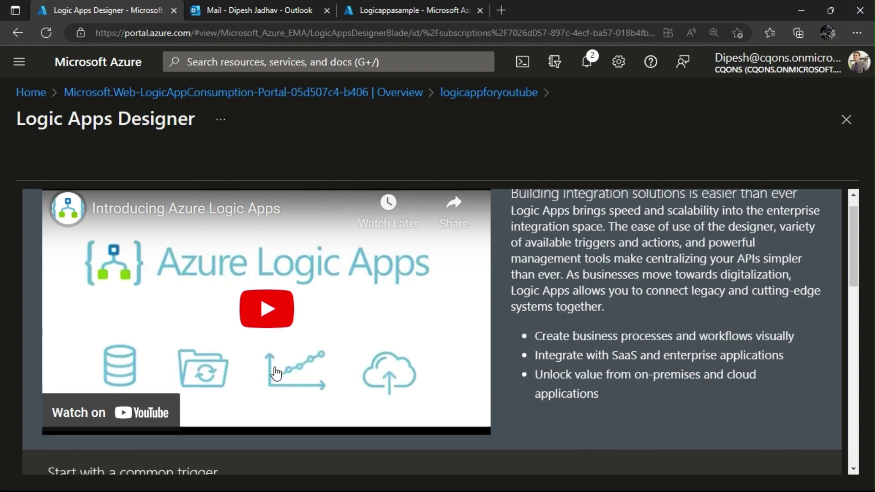
pyautogui.click(227, 355)
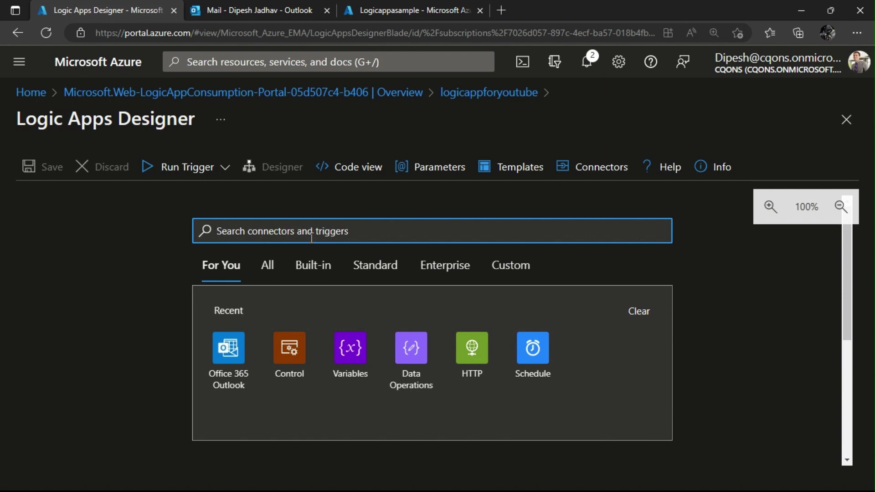
# Add a Schedule Recurrence trigger with Interval 1 and Frequency Day.
pyautogui.click(531, 374)
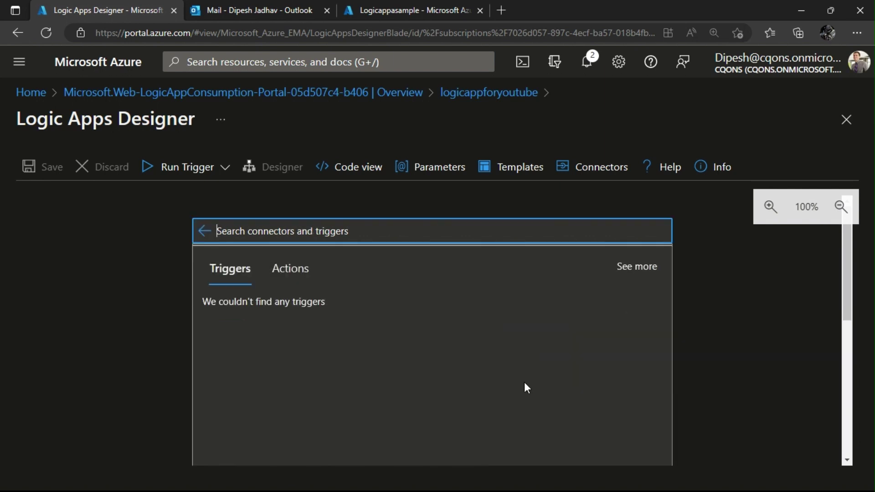
pyautogui.click(257, 329)
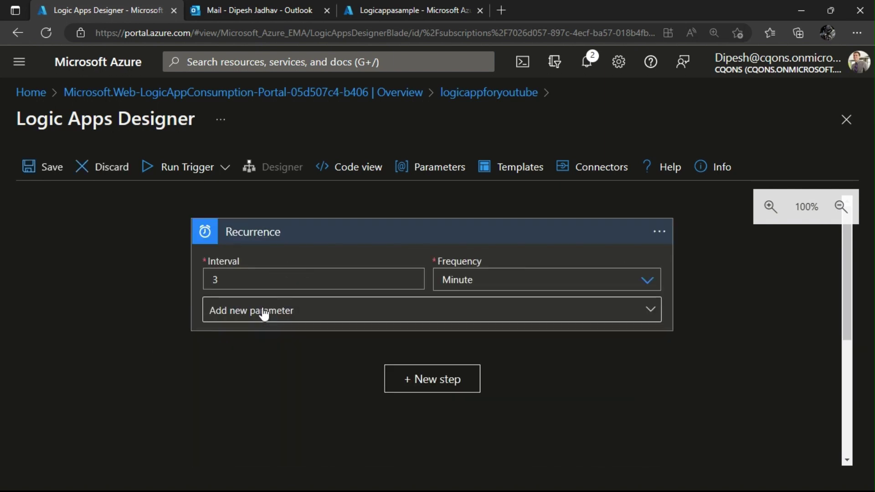
pyautogui.click(303, 278)
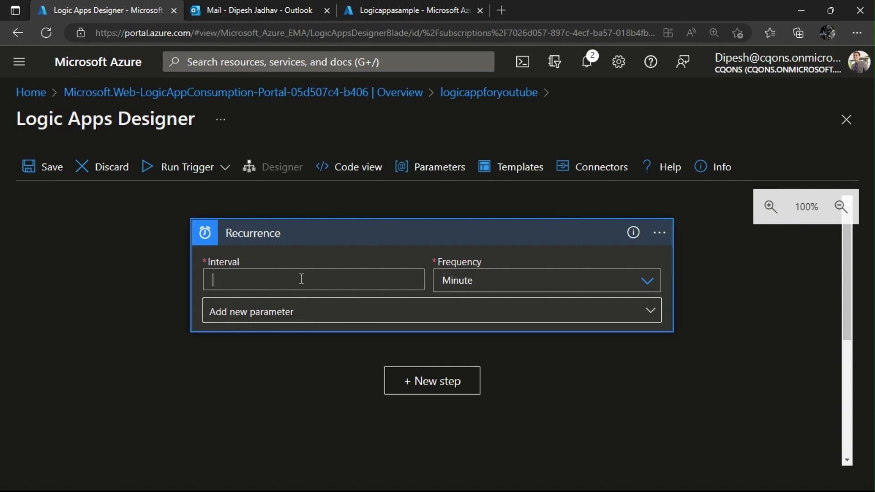
pyautogui.click(526, 282)
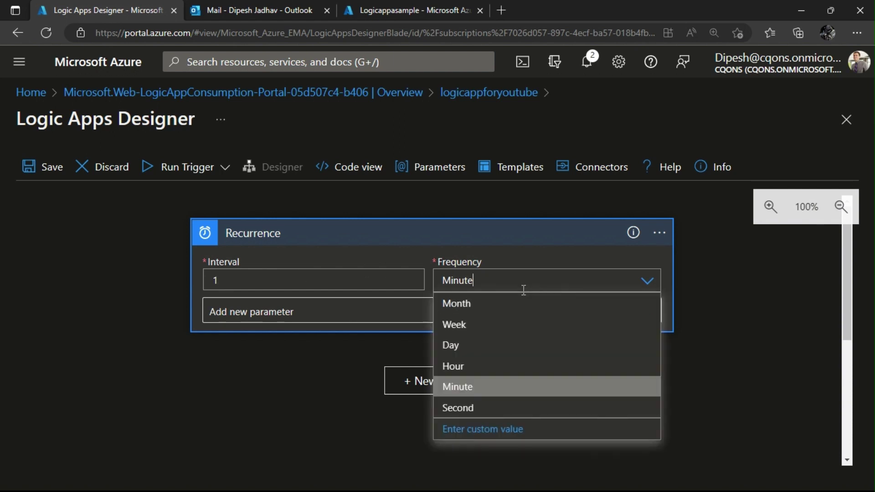
pyautogui.click(508, 354)
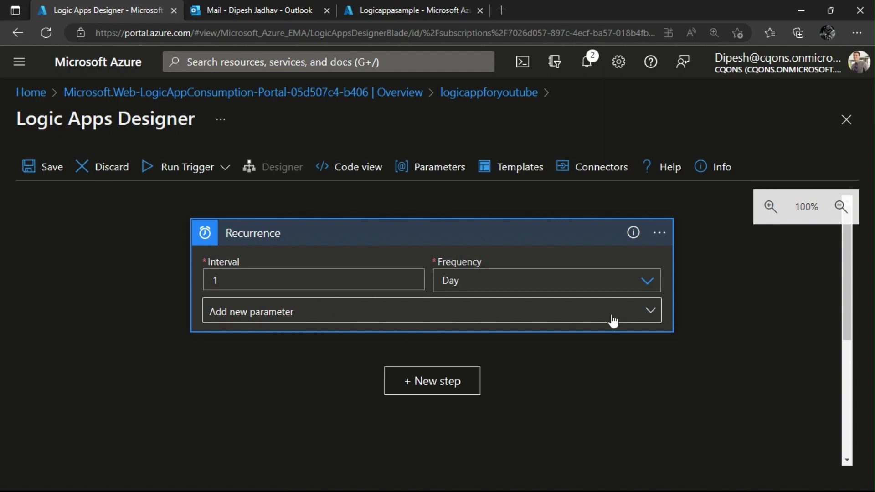
pyautogui.click(419, 386)
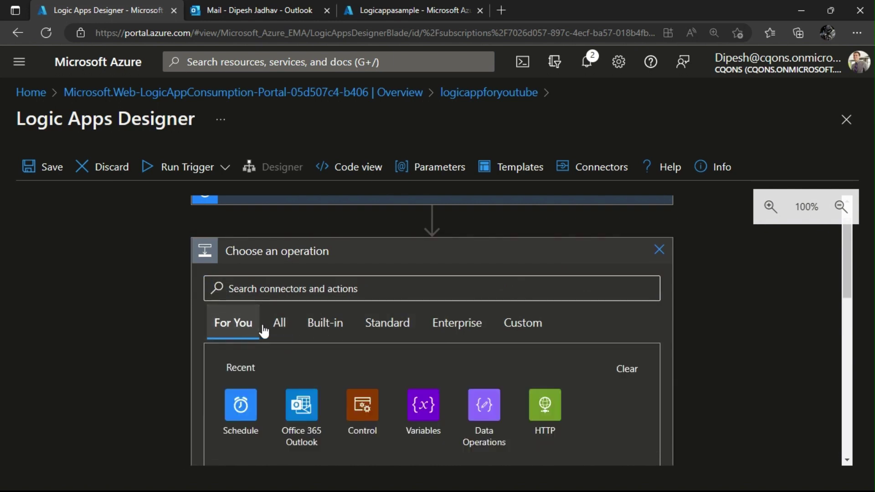
# Add an Initialize variable step named appID of type String.
pyautogui.click(421, 401)
pyautogui.scroll(-3, 401, 369)
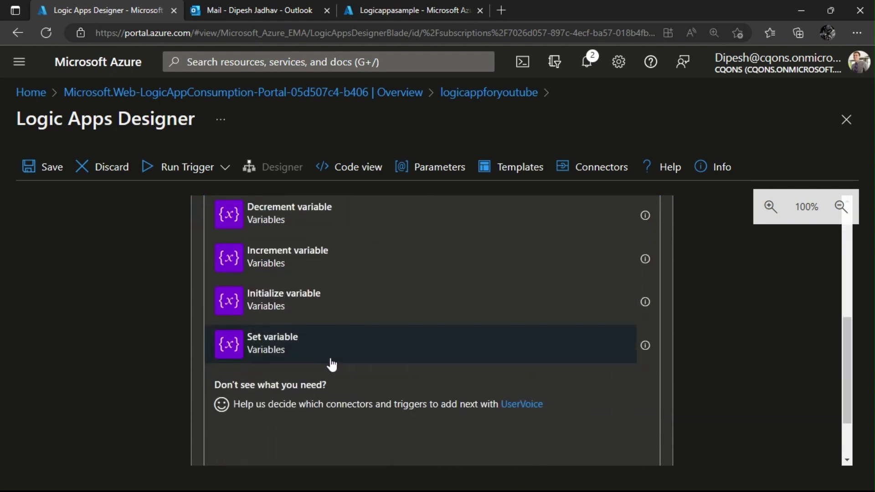
pyautogui.click(294, 295)
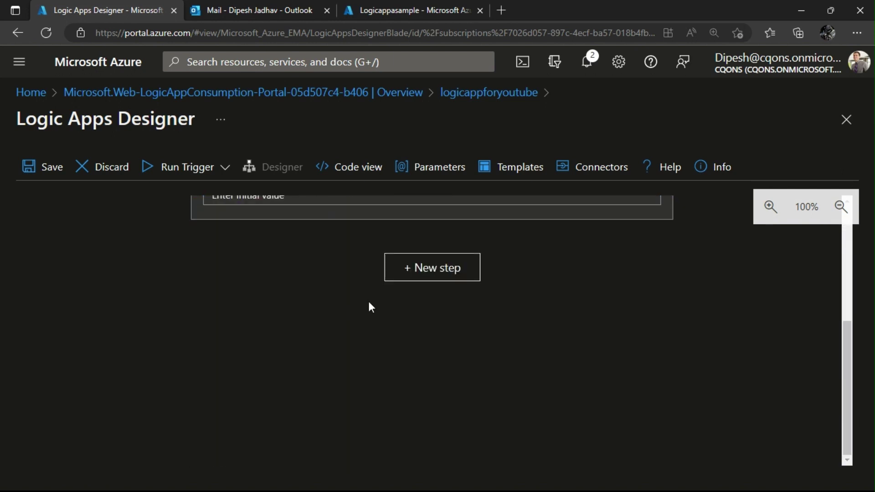
pyautogui.scroll(4, 333, 315)
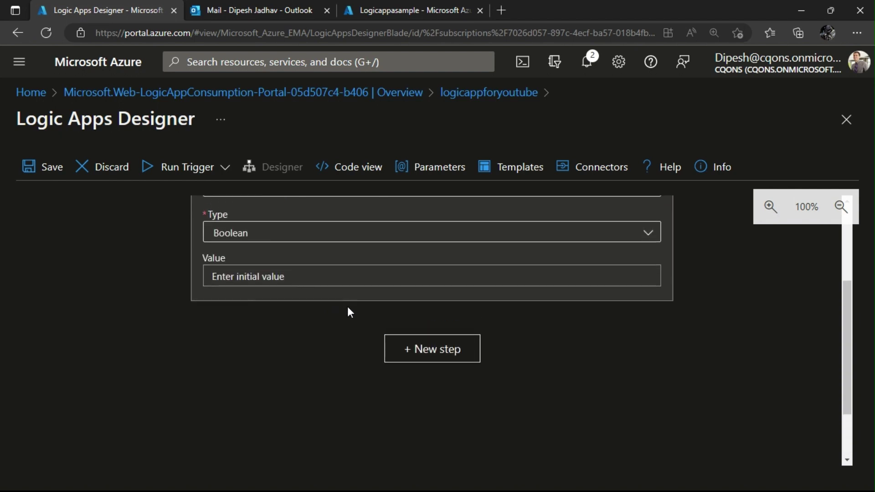
pyautogui.click(286, 308)
pyautogui.write('appID')
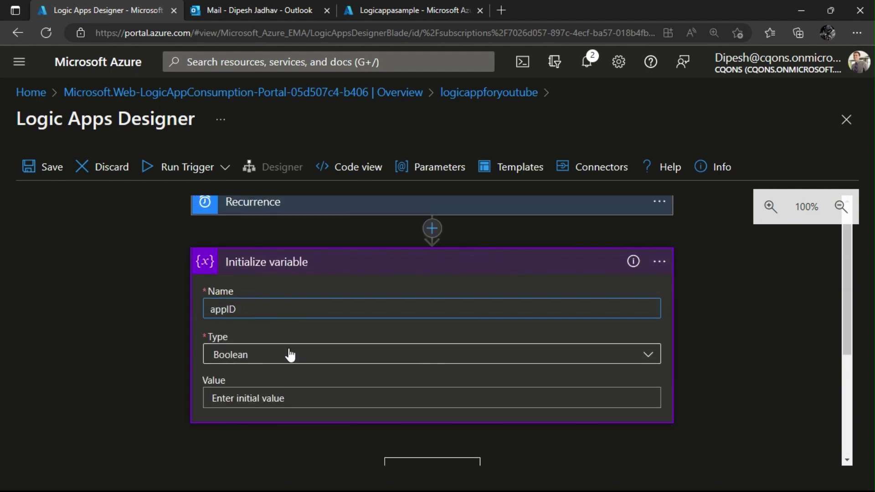
pyautogui.click(290, 355)
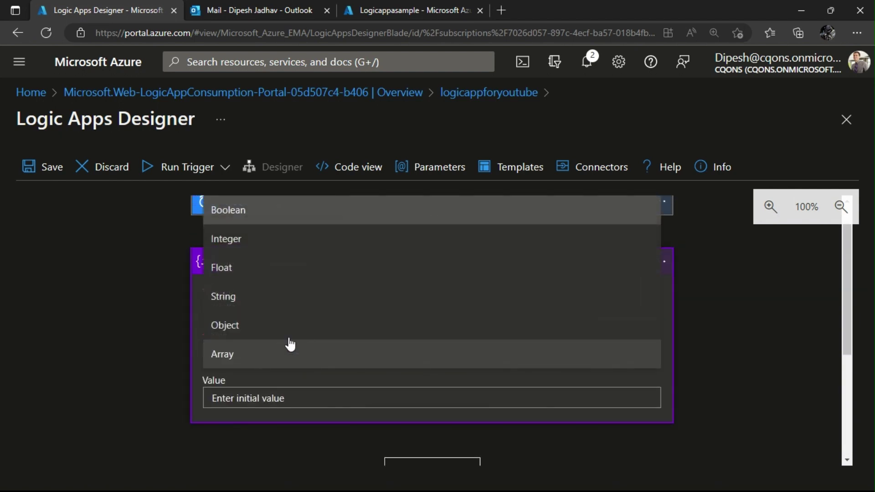
pyautogui.click(289, 297)
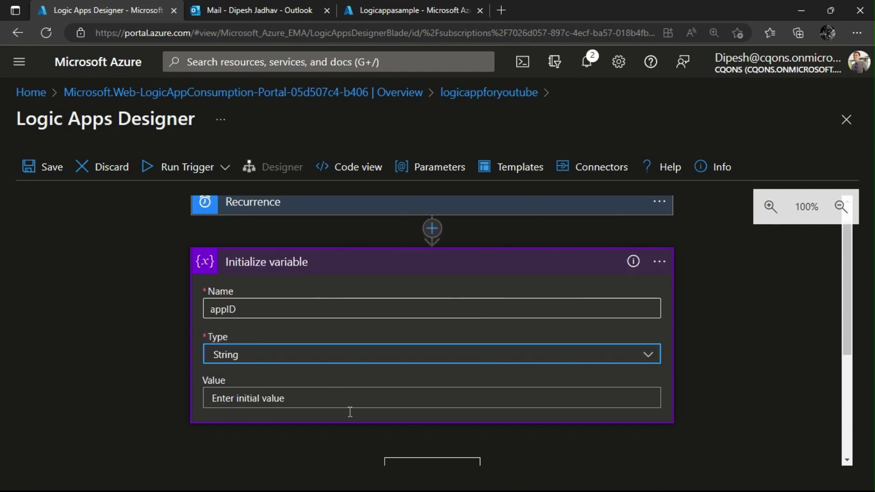
pyautogui.scroll(-3, 349, 412)
# Add a second Initialize variable step named displayName of type String.
pyautogui.click(453, 357)
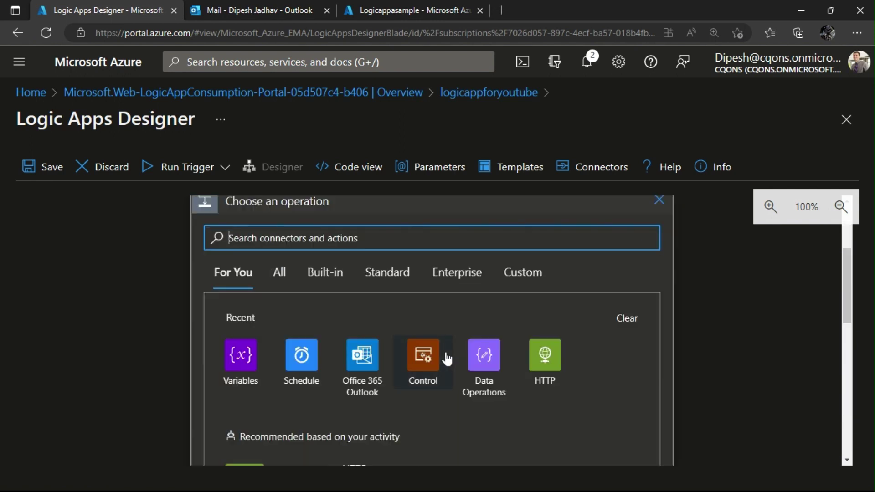
pyautogui.click(238, 356)
pyautogui.scroll(-2, 272, 372)
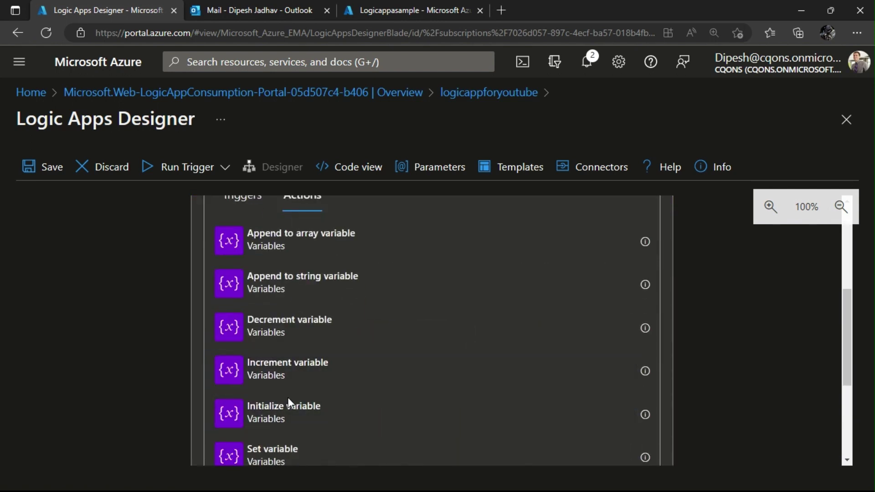
pyautogui.click(288, 424)
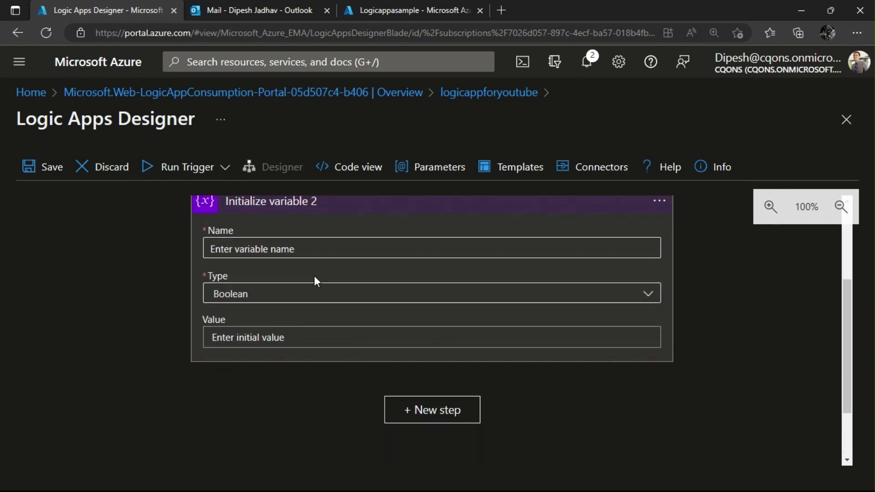
pyautogui.click(313, 247)
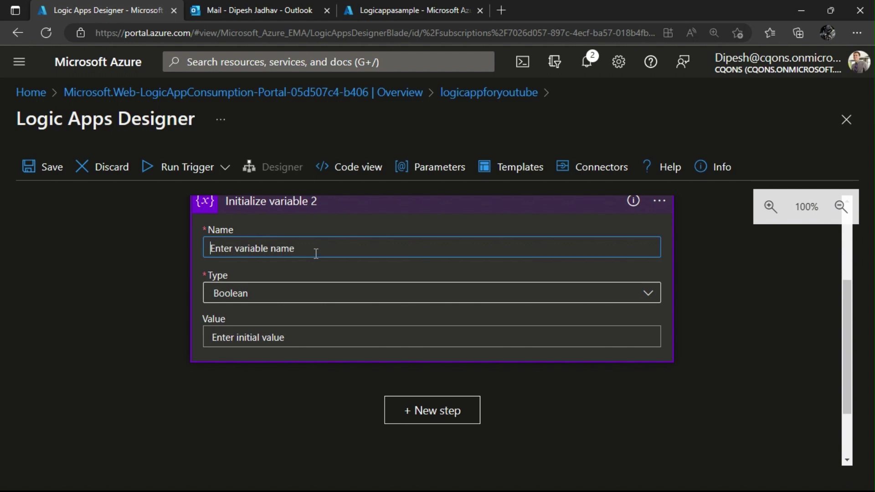
pyautogui.write('displayName')
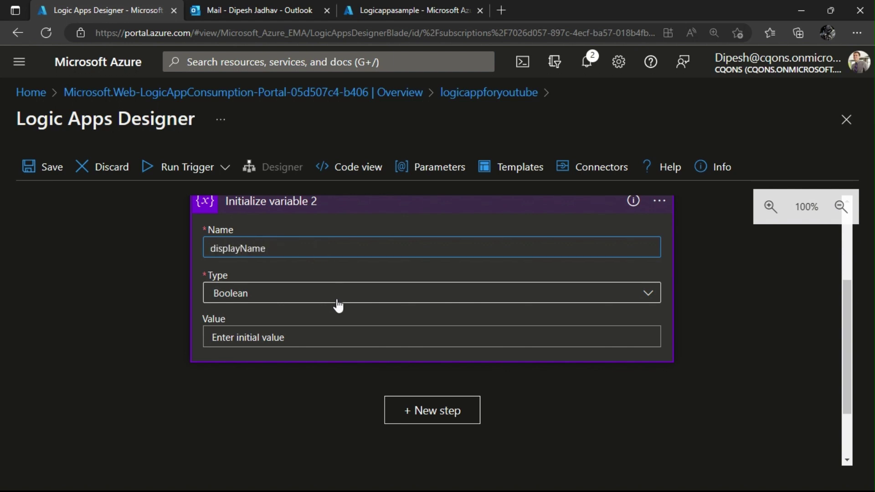
pyautogui.click(337, 304)
pyautogui.click(326, 405)
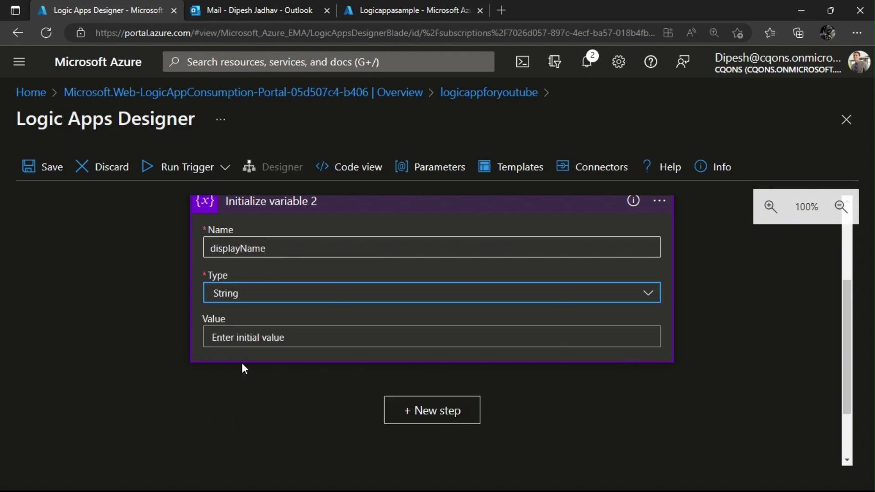
pyautogui.scroll(-2, 499, 331)
pyautogui.click(443, 330)
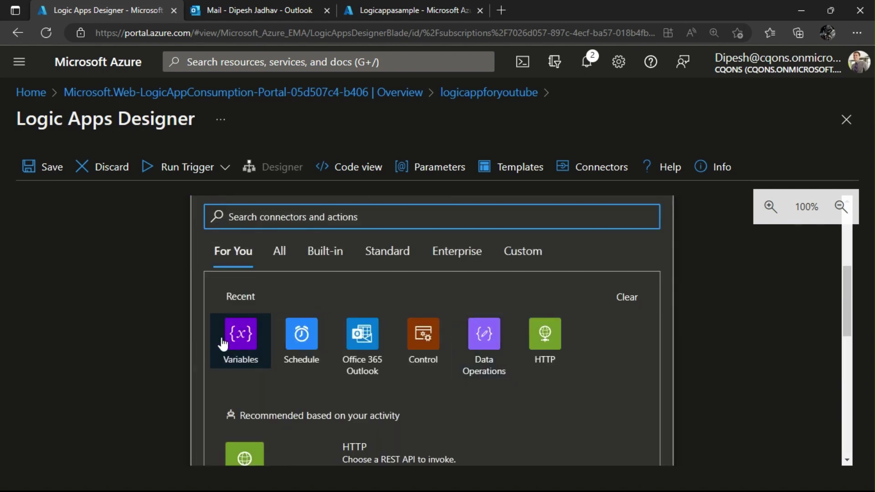
# Add an Increment variable step, then delete it.
pyautogui.click(237, 338)
pyautogui.click(270, 401)
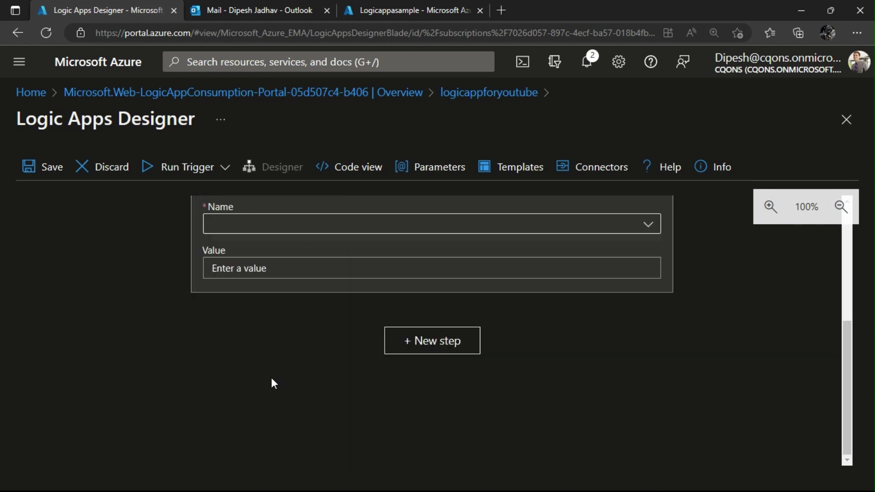
pyautogui.click(283, 231)
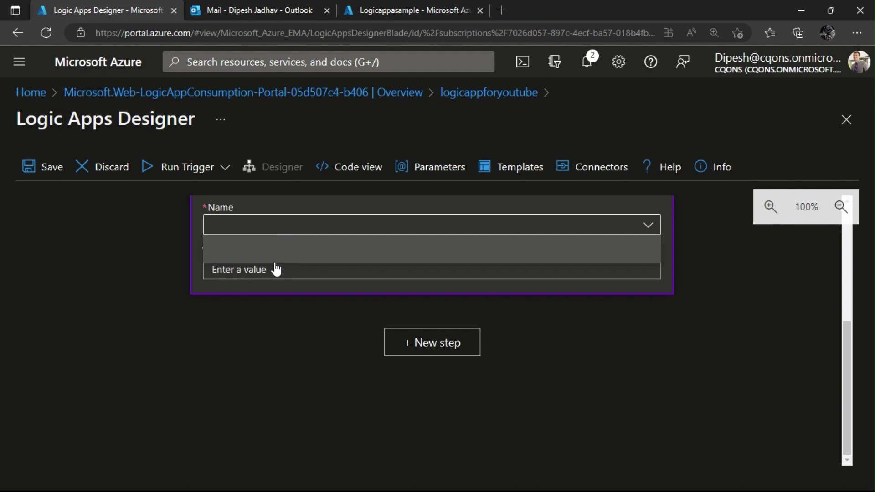
pyautogui.scroll(3, 381, 355)
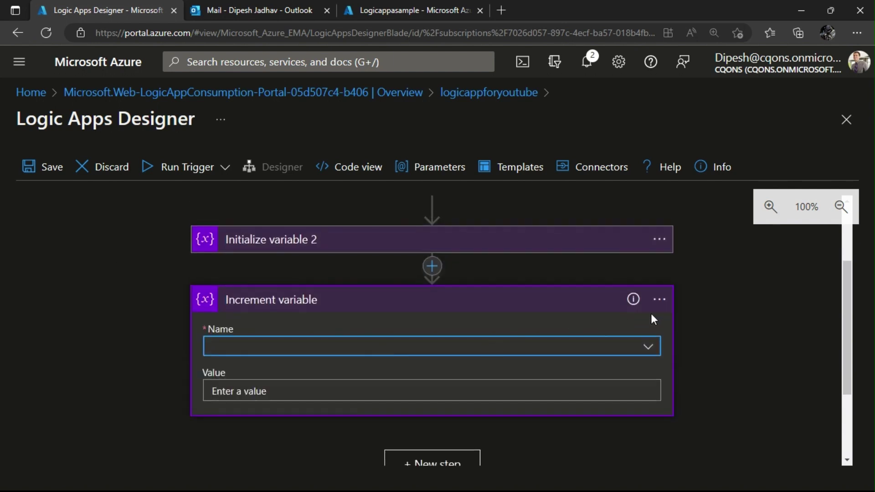
pyautogui.click(659, 300)
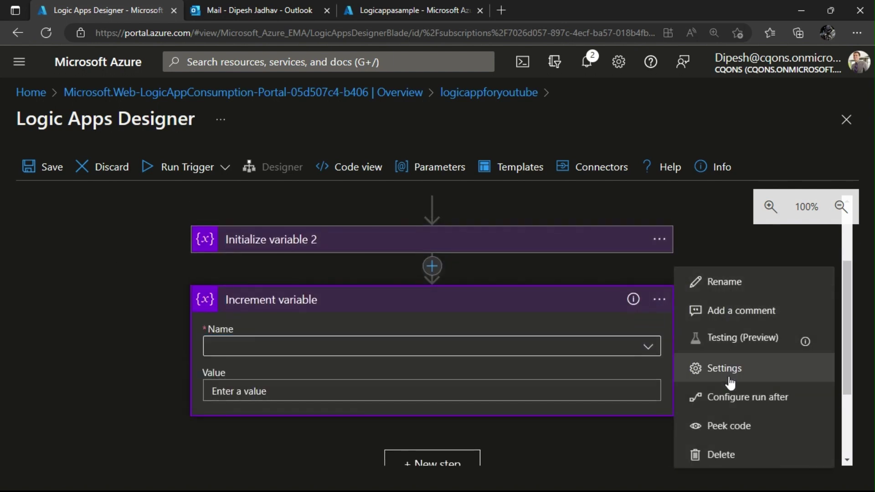
pyautogui.click(711, 454)
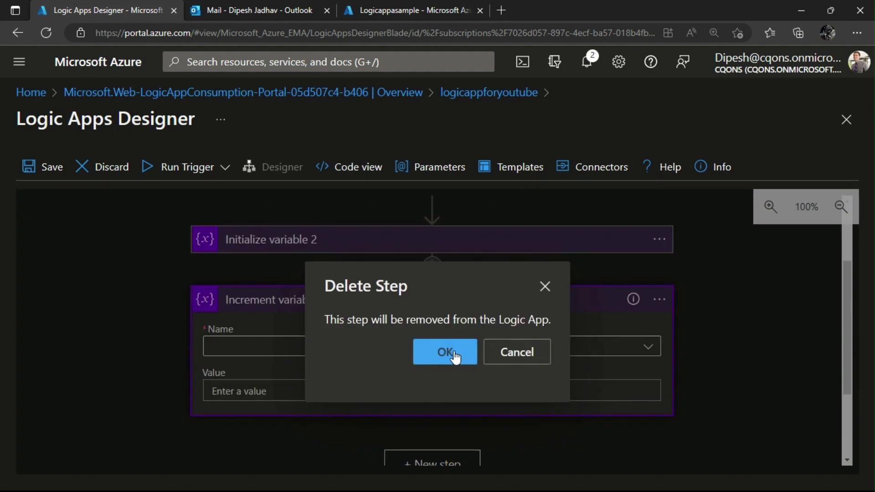
pyautogui.click(452, 353)
# Initialize a third variable named passwordCredential with type Array.
pyautogui.click(438, 312)
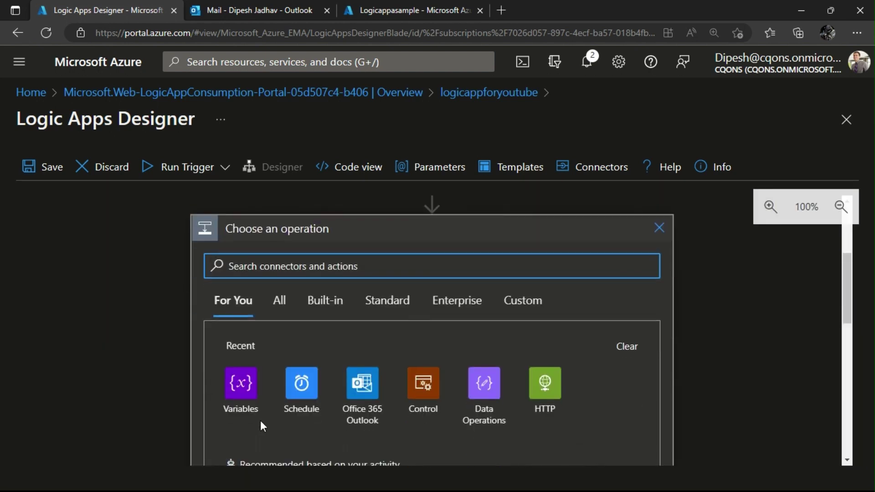
pyautogui.click(241, 380)
pyautogui.scroll(-5, 288, 416)
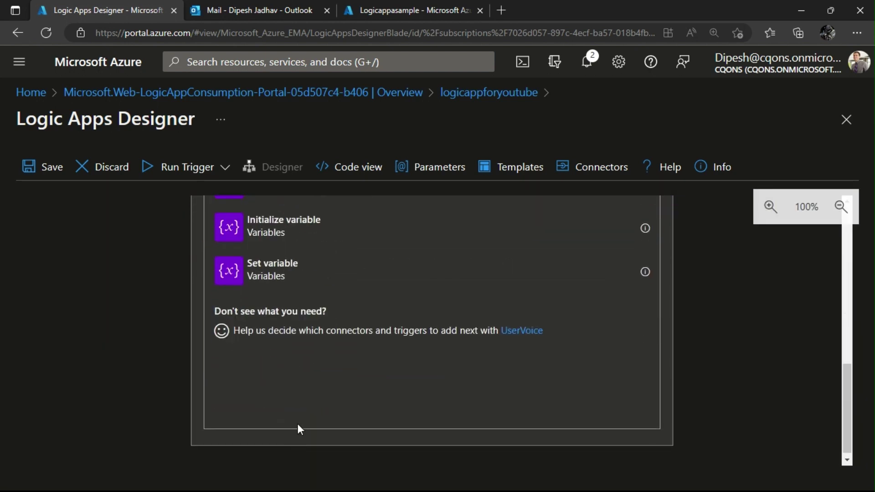
pyautogui.click(319, 234)
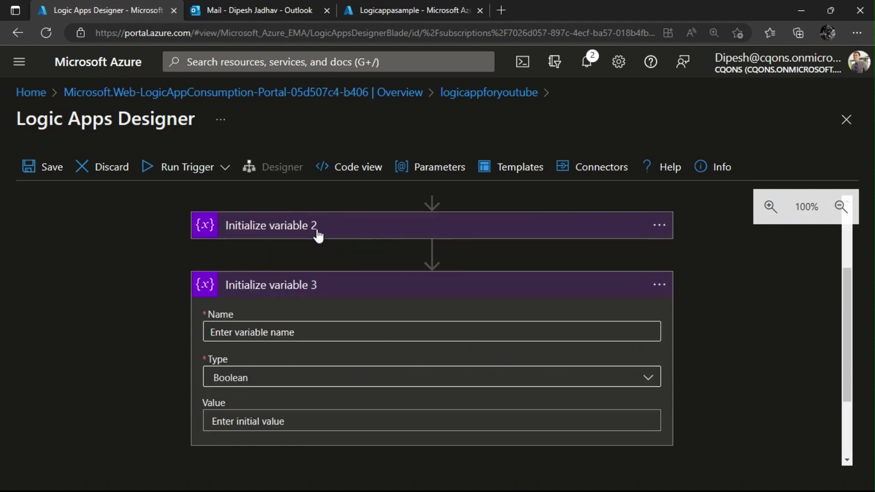
pyautogui.click(267, 334)
pyautogui.write('pass')
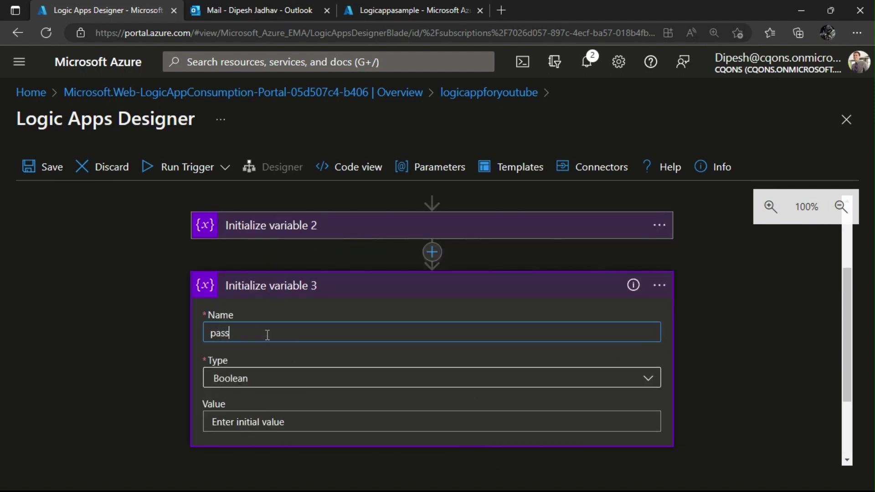
pyautogui.write('wordCredentials')
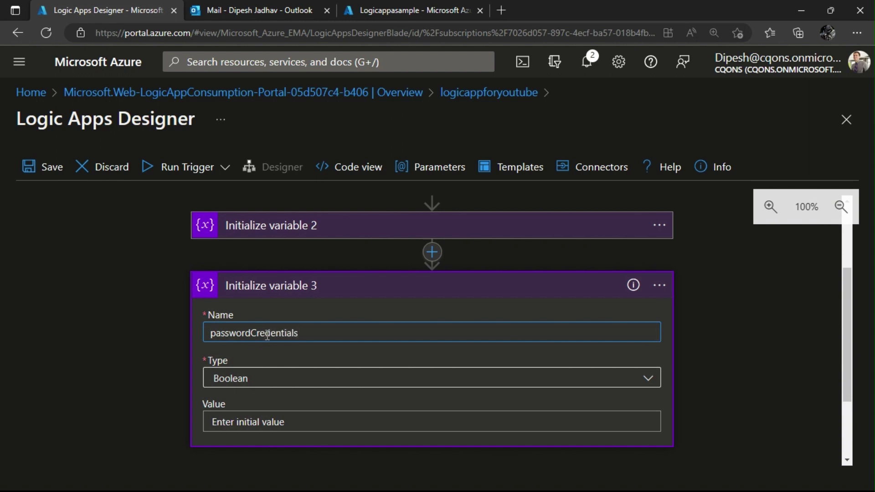
pyautogui.press('BackSpace')
pyautogui.scroll(-1, 267, 336)
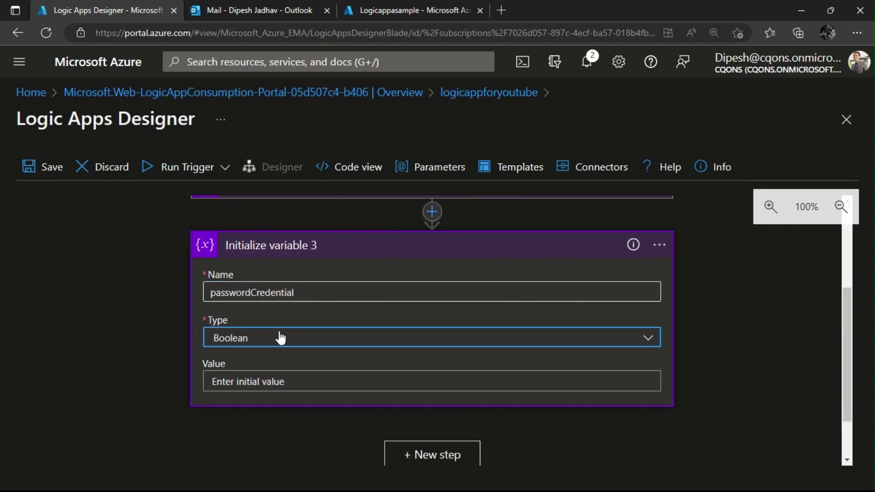
pyautogui.click(279, 336)
pyautogui.click(286, 348)
pyautogui.scroll(-2, 121, 350)
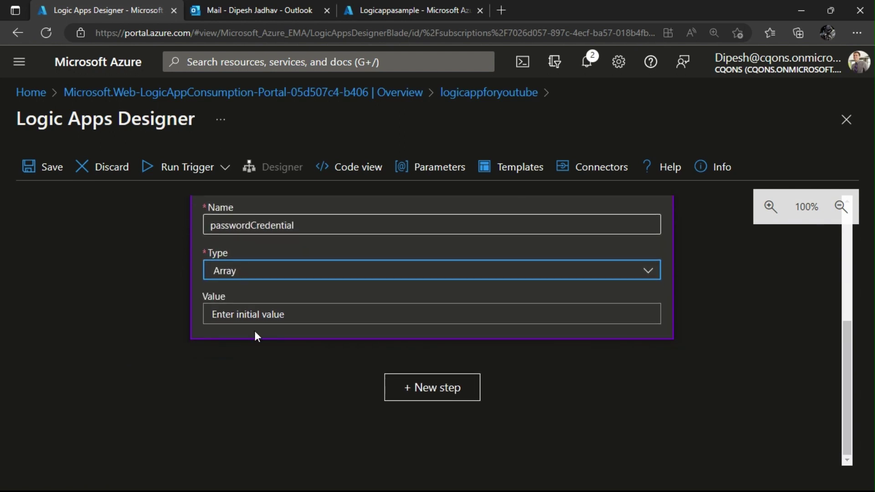
# Add an HTTP action after the variables with Method set to GET.
pyautogui.click(433, 388)
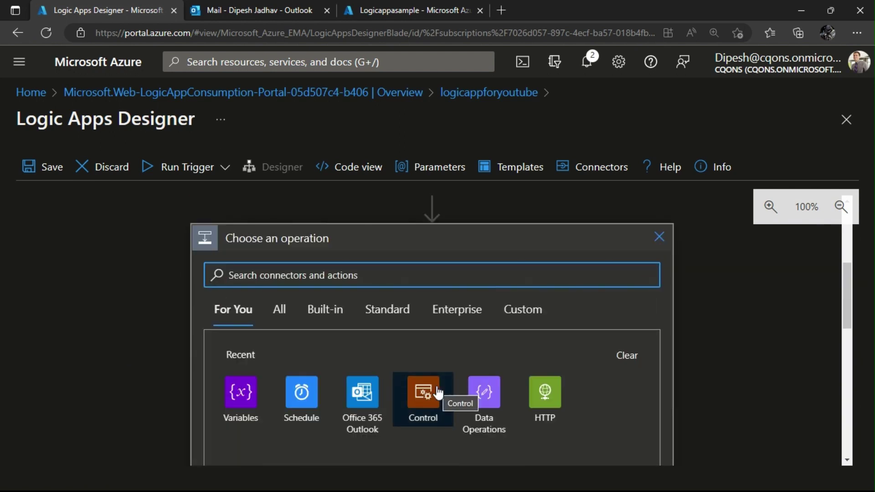
pyautogui.click(532, 402)
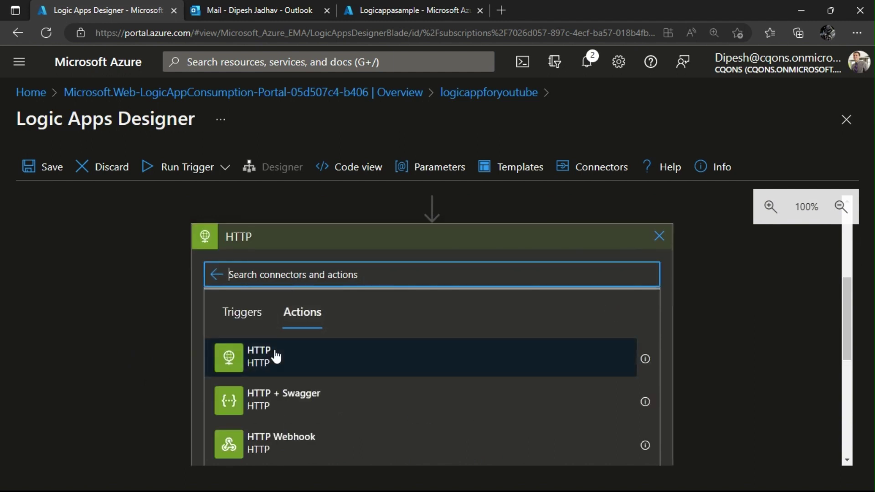
pyautogui.click(275, 354)
pyautogui.click(235, 283)
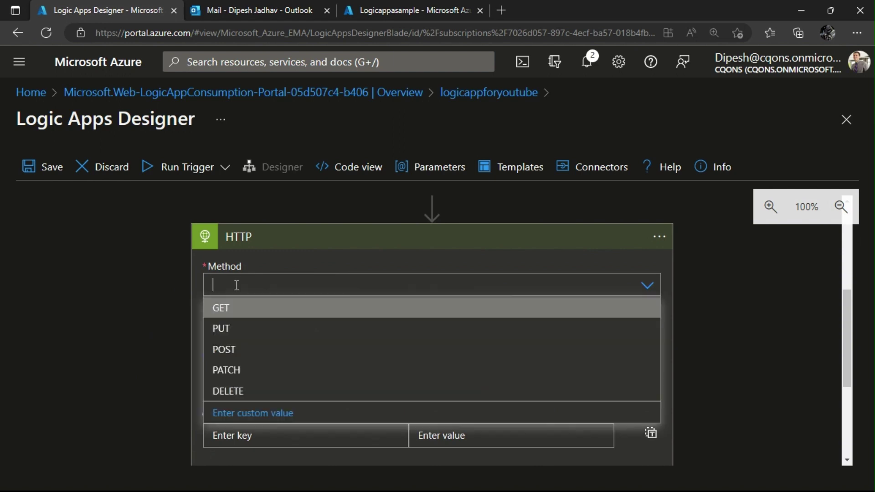
pyautogui.click(236, 307)
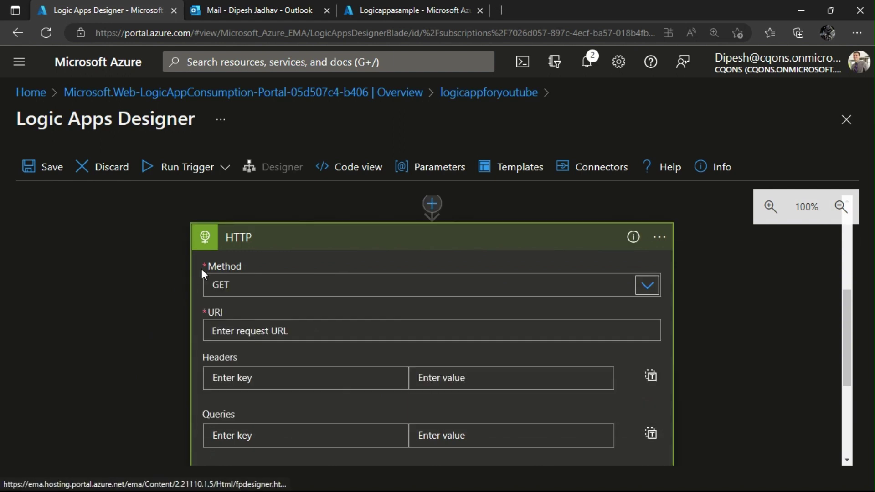
pyautogui.click(268, 331)
pyautogui.hotkey('alt', 'Tab')
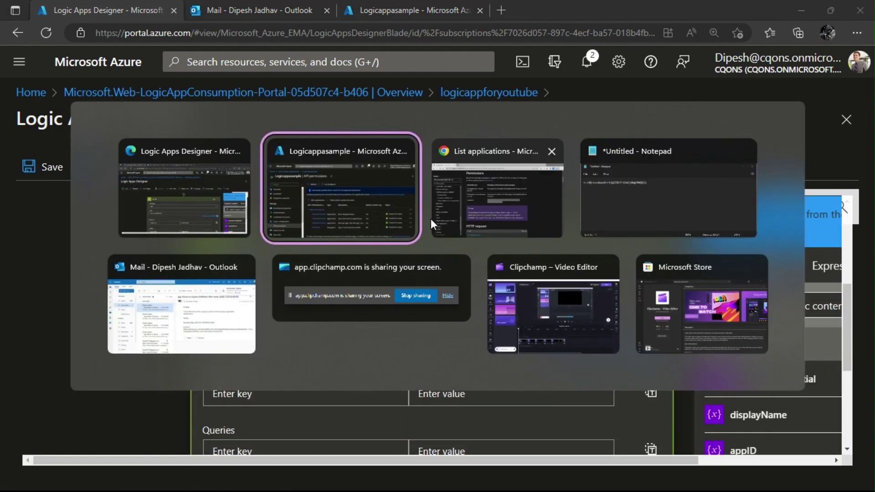
pyautogui.click(469, 215)
pyautogui.scroll(-7, 395, 329)
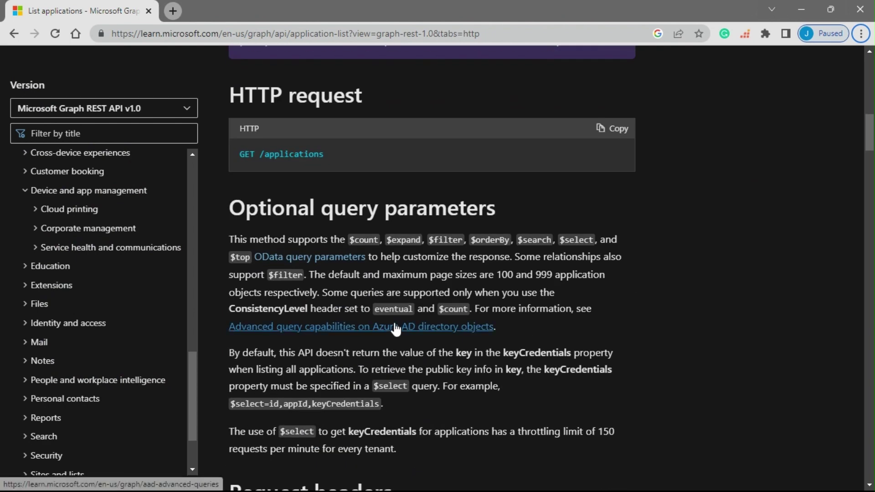
pyautogui.scroll(-15, 395, 329)
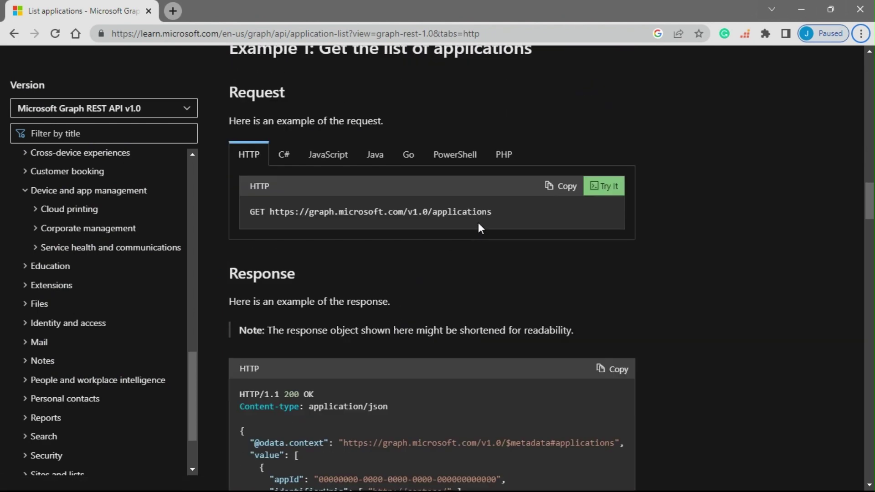
pyautogui.moveTo(510, 218); pyautogui.dragTo(269, 215)
pyautogui.hotkey('ctrl', 'c')
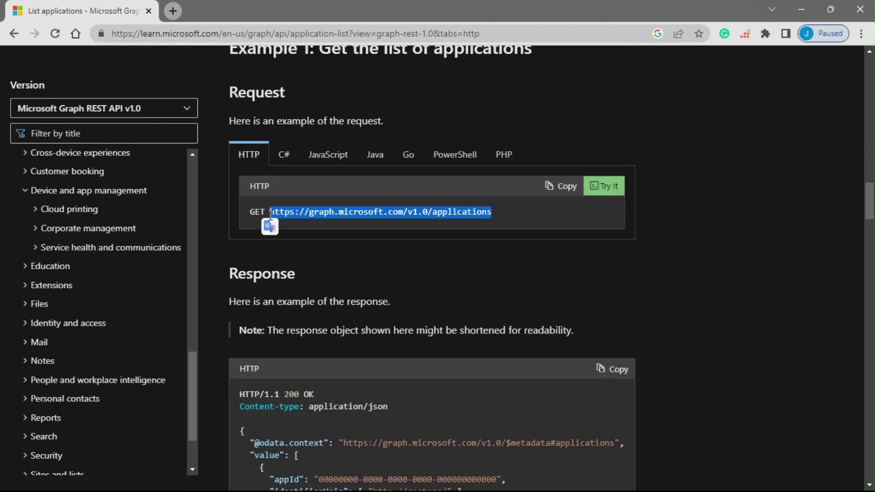
pyautogui.hotkey('alt', 'Tab')
pyautogui.click(320, 325)
pyautogui.hotkey('ctrl', 'v')
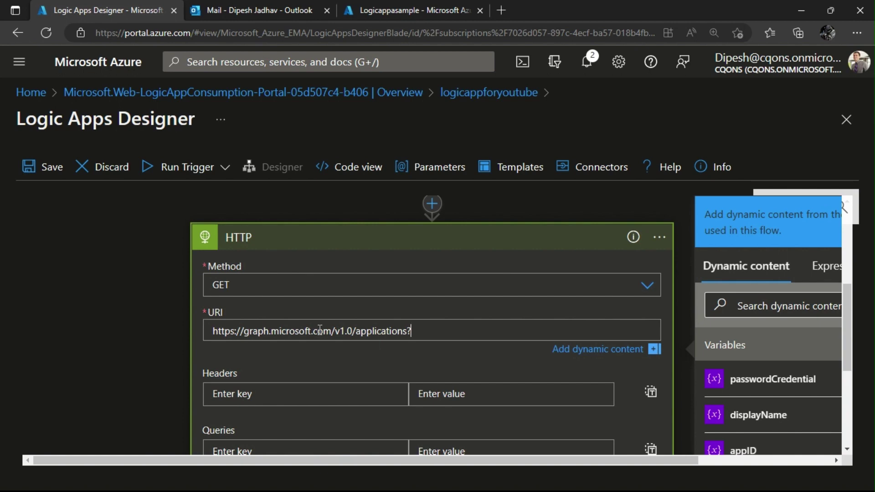
# Append ?$tope=2&$select=id,appid,displayname,passwordCredentials to the URI and add the Authentication parameter.
pyautogui.write('?$tope=2')
pyautogui.write('&$sele')
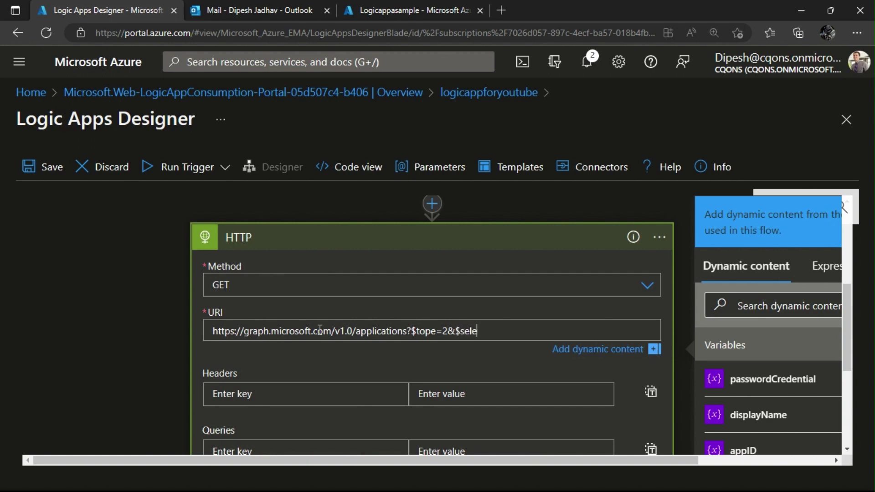
pyautogui.write('ct=id,appid,displ')
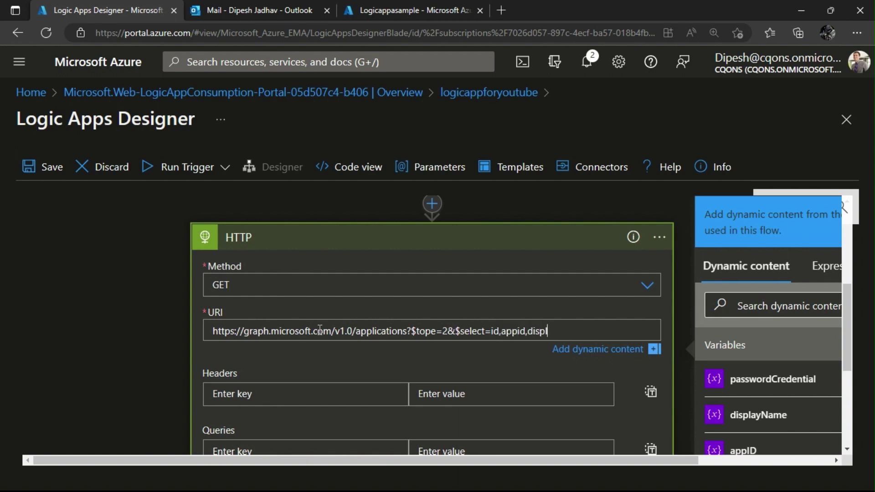
pyautogui.write('ayname,passwor')
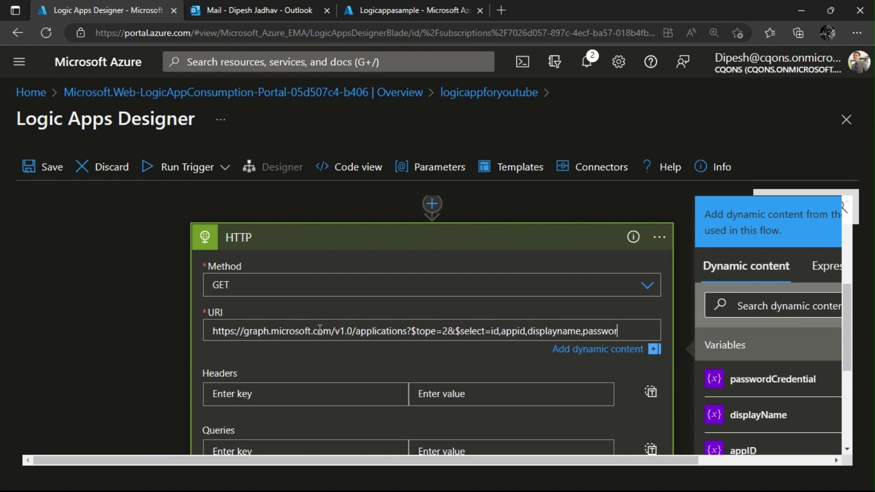
pyautogui.write('d')
pyautogui.write('Creden')
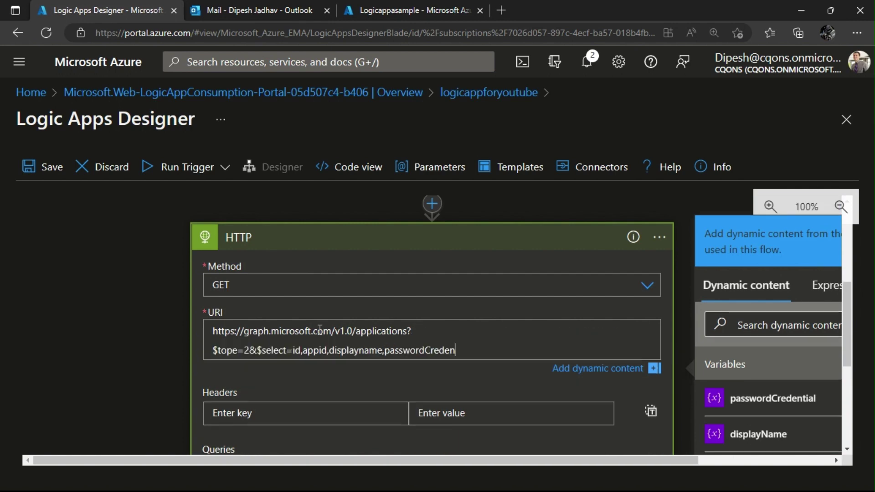
pyautogui.write('tials')
pyautogui.scroll(-3, 337, 334)
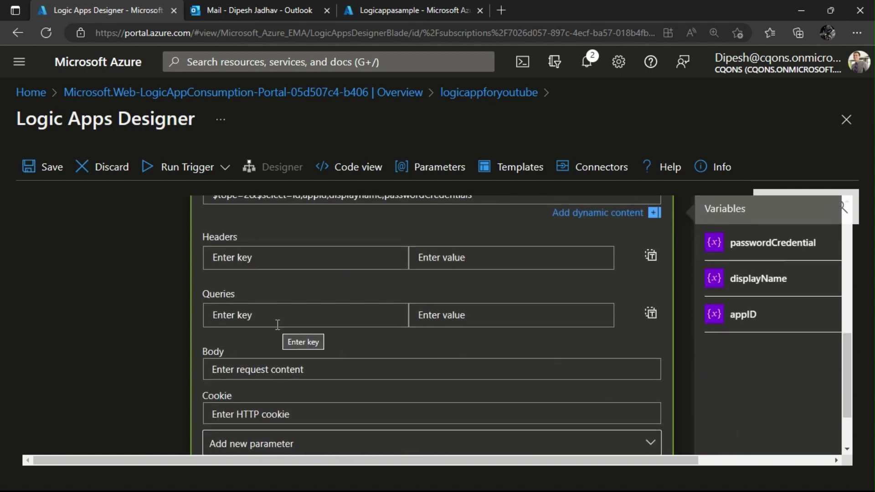
pyautogui.scroll(-2, 276, 325)
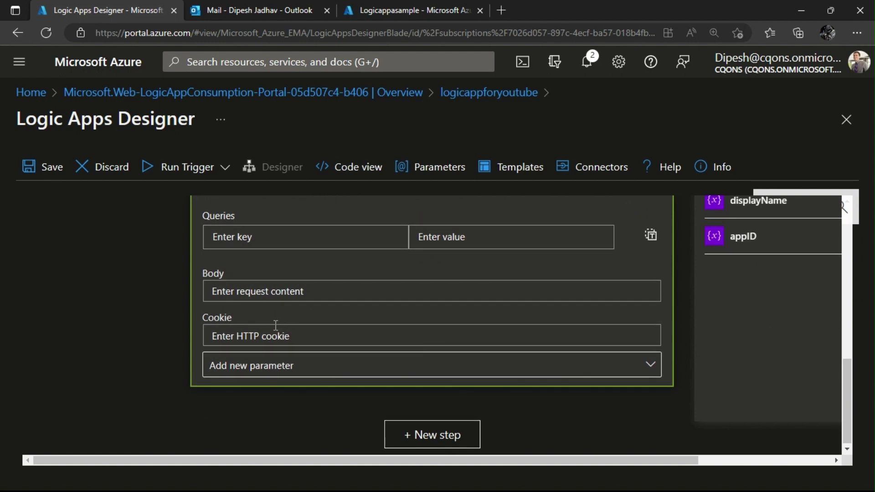
pyautogui.click(282, 367)
pyautogui.click(223, 440)
pyautogui.click(161, 388)
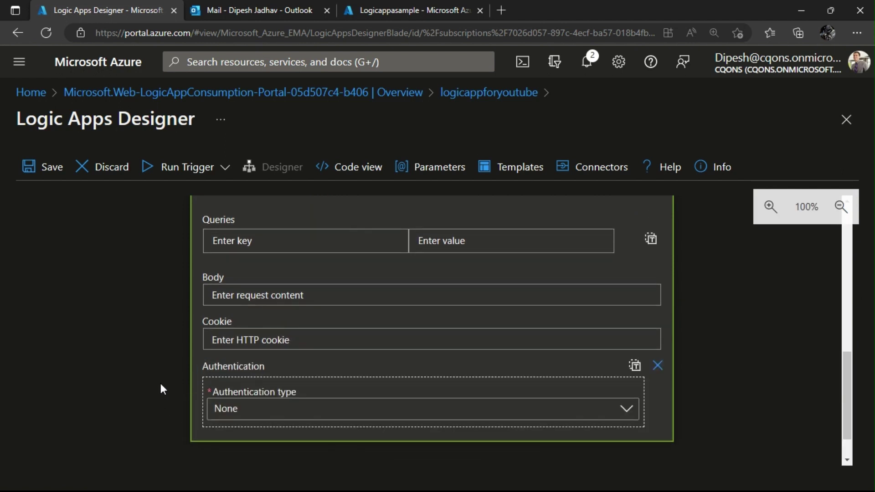
pyautogui.scroll(-1, 260, 344)
# Set authentication to Active Directory OAuth and fill Tenant with the app registration's tenant ID.
pyautogui.click(262, 362)
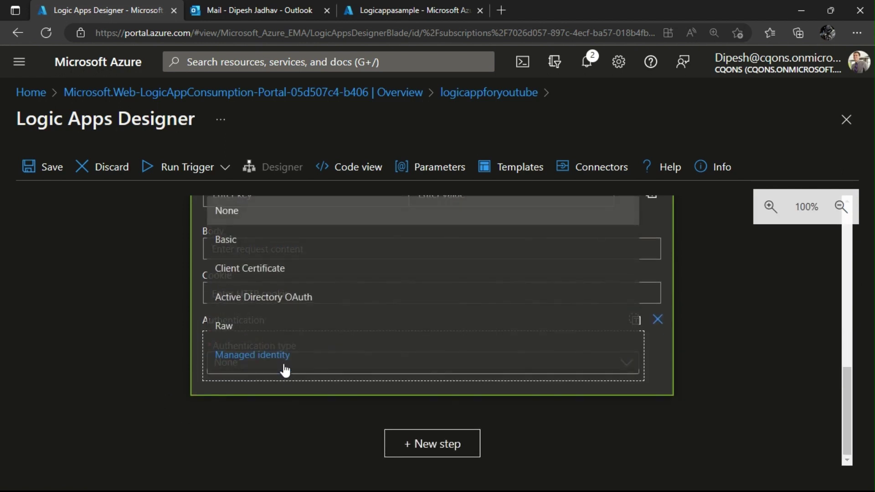
pyautogui.click(286, 297)
pyautogui.scroll(-2, 288, 303)
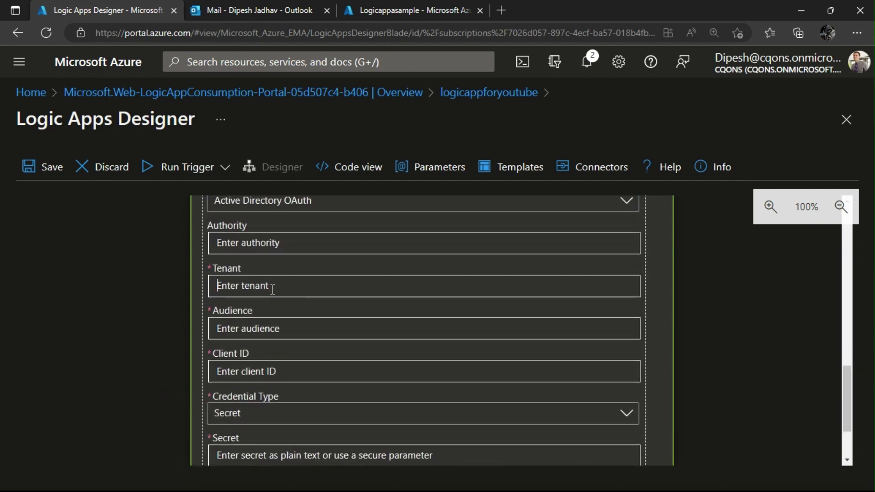
pyautogui.click(273, 288)
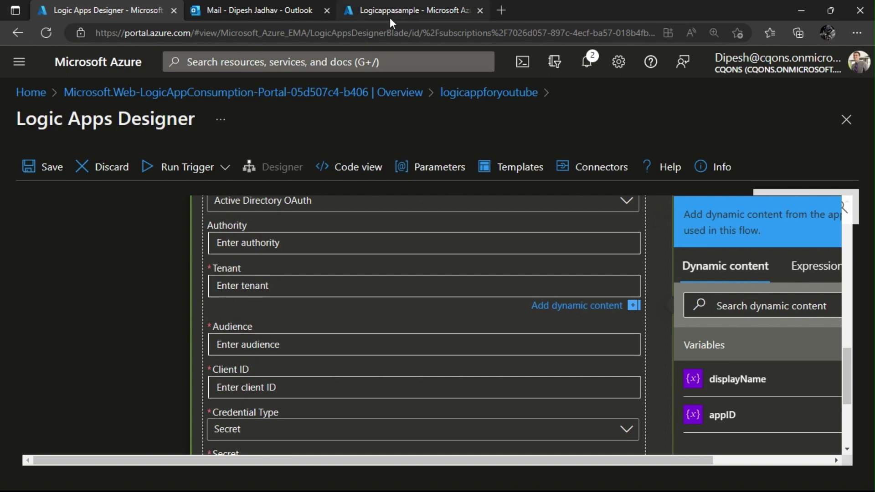
pyautogui.click(389, 17)
pyautogui.click(121, 195)
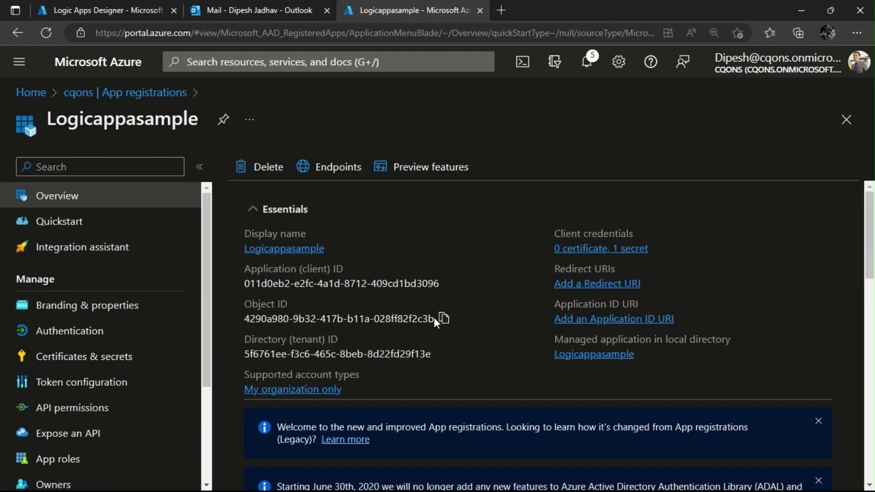
pyautogui.click(441, 354)
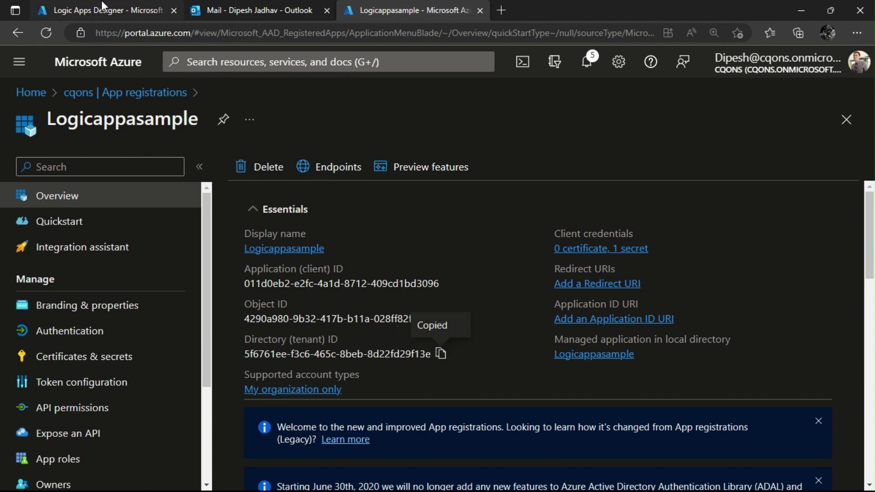
pyautogui.click(102, 10)
pyautogui.click(322, 283)
pyautogui.hotkey('ctrl', 'v')
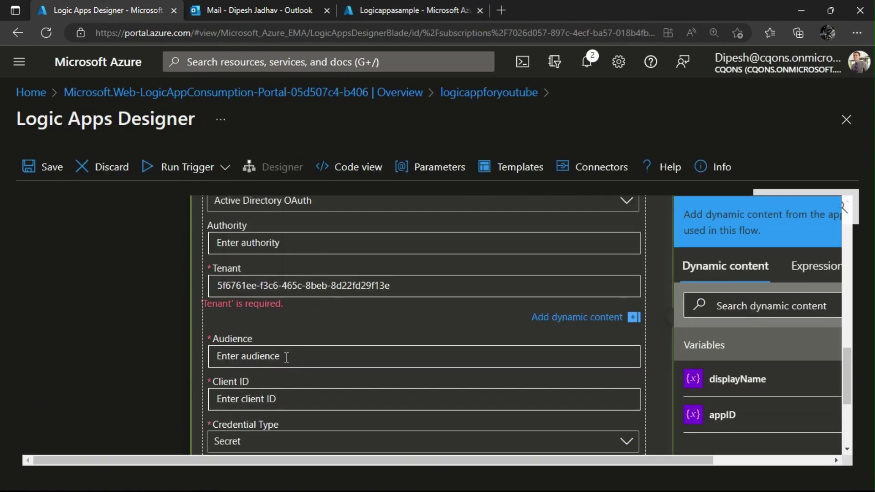
pyautogui.click(286, 357)
pyautogui.hotkey('alt', 'Tab')
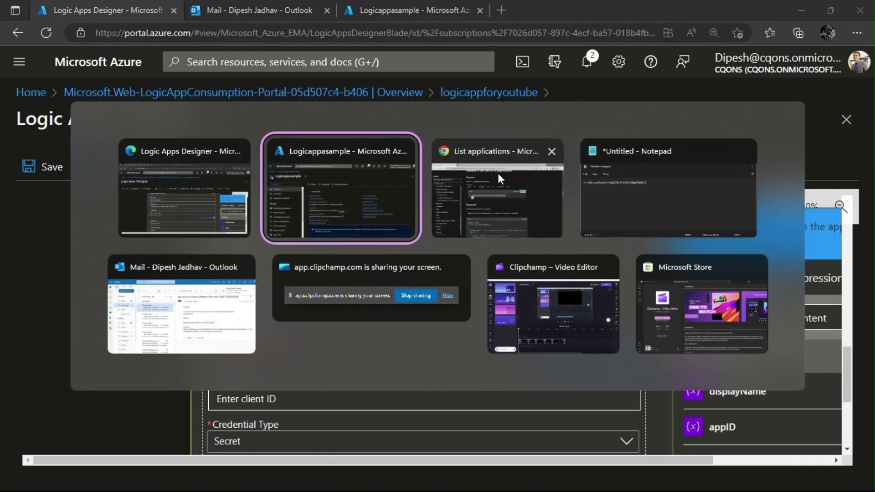
pyautogui.click(540, 200)
pyautogui.click(304, 228)
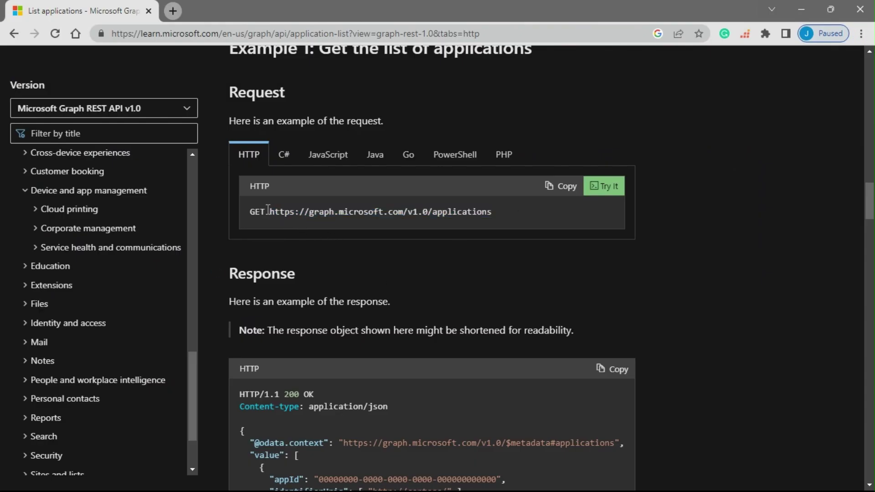
pyautogui.moveTo(269, 211); pyautogui.dragTo(405, 211)
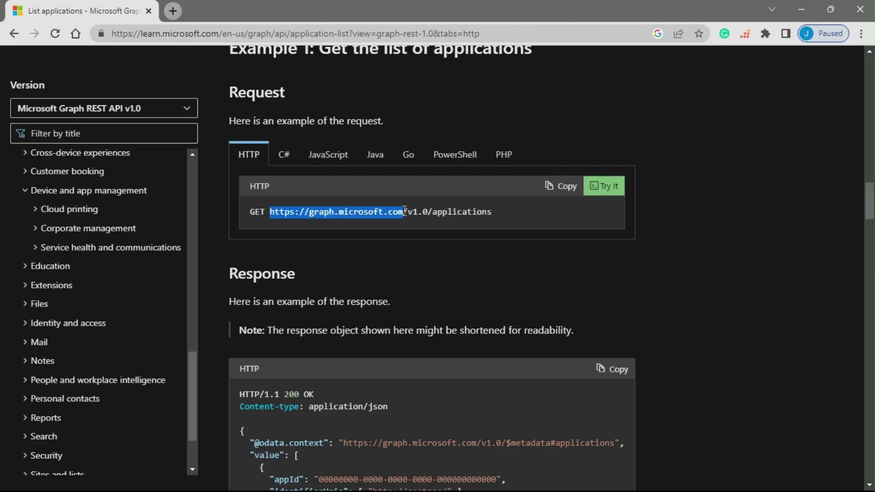
pyautogui.hotkey('ctrl', 'c')
pyautogui.hotkey('alt', 'Tab')
pyautogui.hotkey('ctrl', 'v')
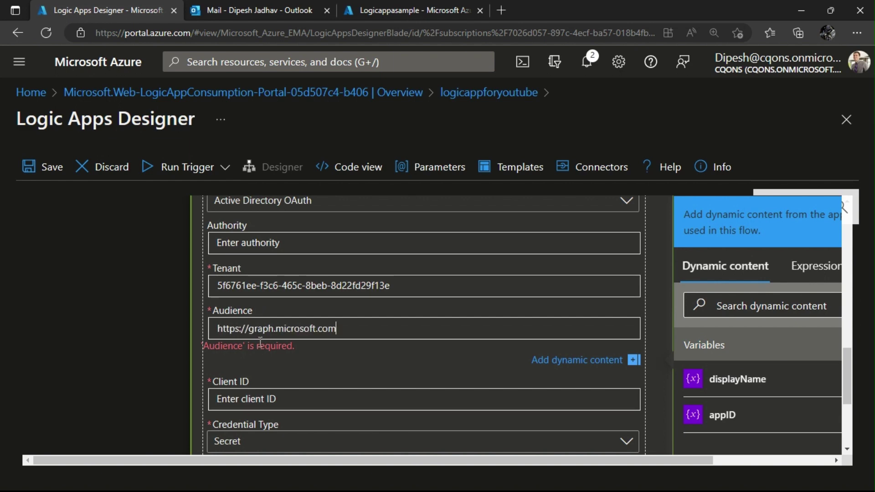
pyautogui.scroll(-2, 177, 329)
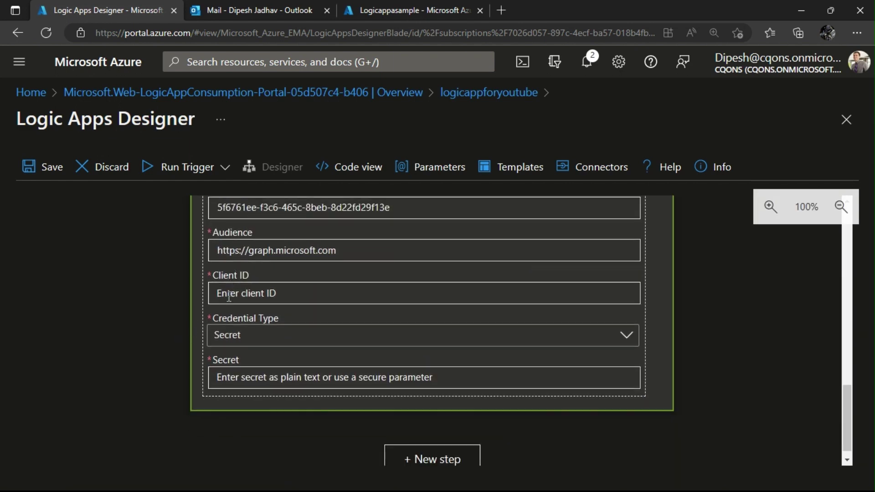
# Fill Client ID with the Logicappasample application ID, keeping Secret as the credential type.
pyautogui.click(229, 297)
pyautogui.hotkey('alt', 'Tab')
pyautogui.hotkey('alt', 'Tab')
pyautogui.hotkey('ctrl', 'shift', 'Tab')
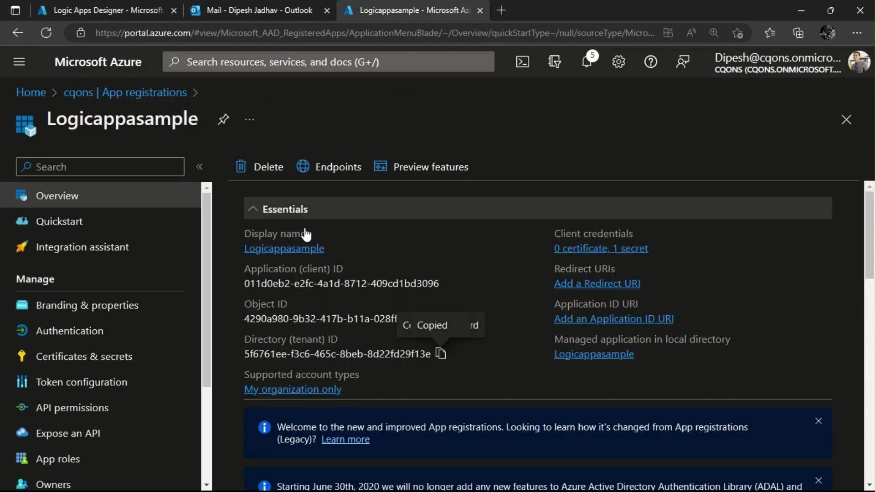
pyautogui.click(445, 284)
pyautogui.hotkey('alt', 'Tab')
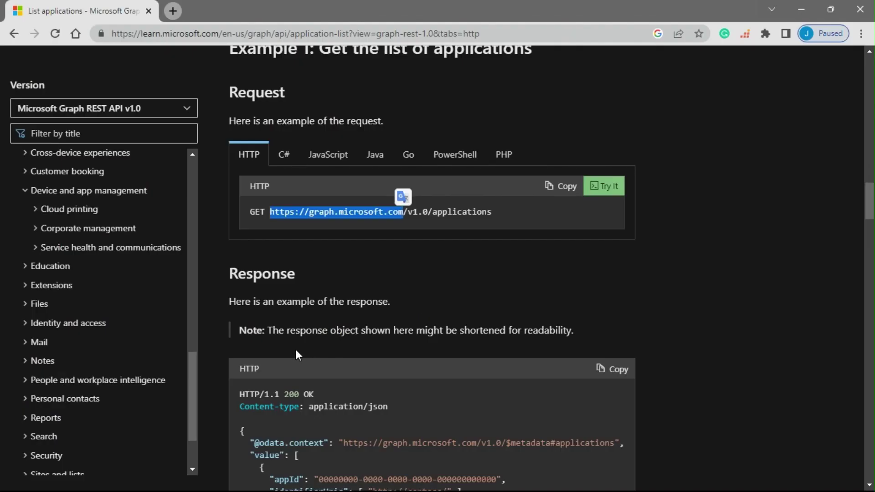
pyautogui.hotkey('alt', 'Tab')
pyautogui.click(496, 205)
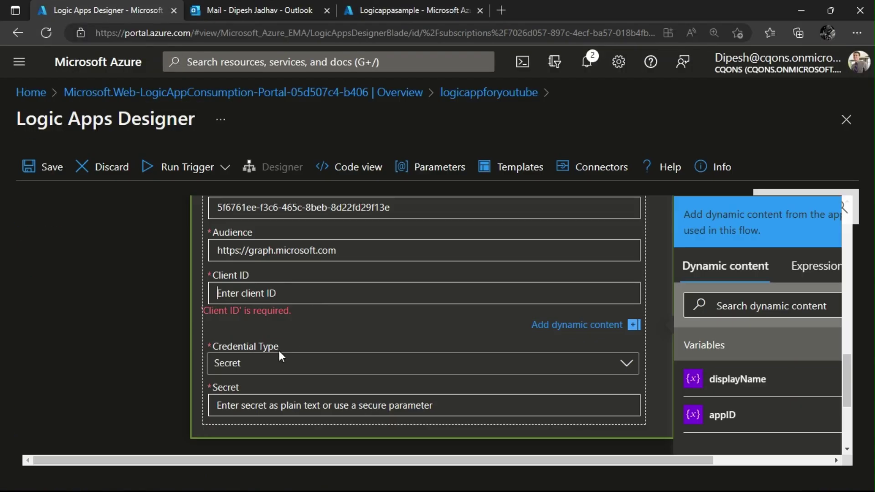
pyautogui.click(266, 372)
pyautogui.click(210, 396)
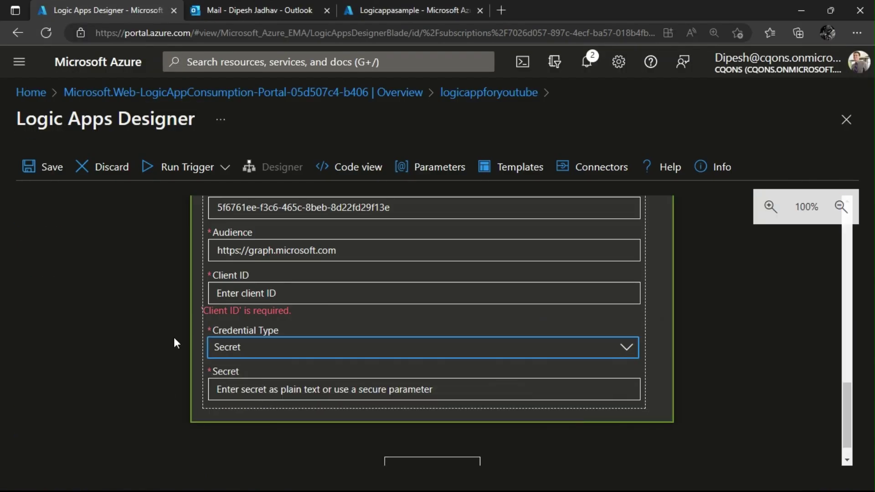
pyautogui.click(234, 294)
pyautogui.hotkey('ctrl', 'v')
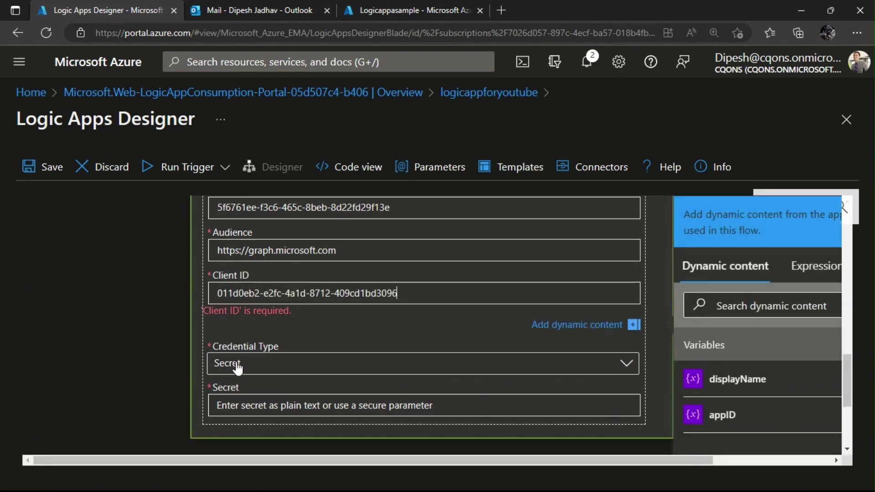
# Paste the app's client secret from Notepad into the Secret field.
pyautogui.click(231, 365)
pyautogui.click(237, 367)
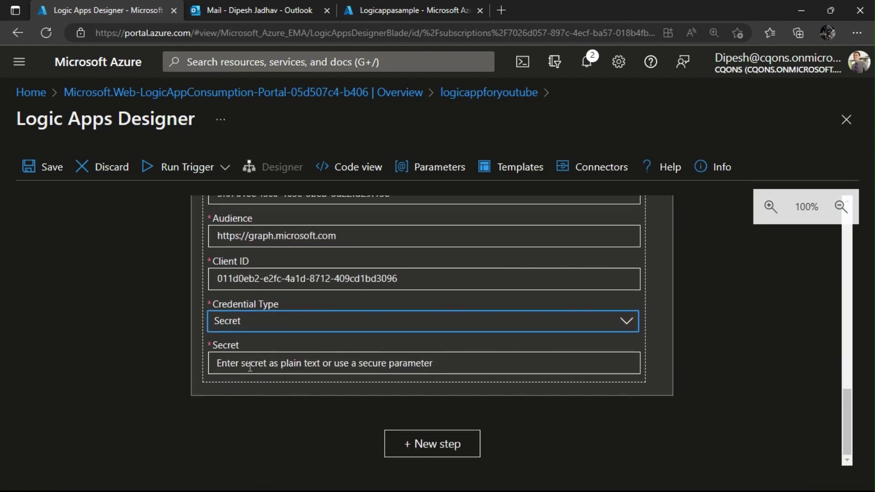
pyautogui.click(250, 368)
pyautogui.hotkey('alt', 'Tab')
pyautogui.click(609, 224)
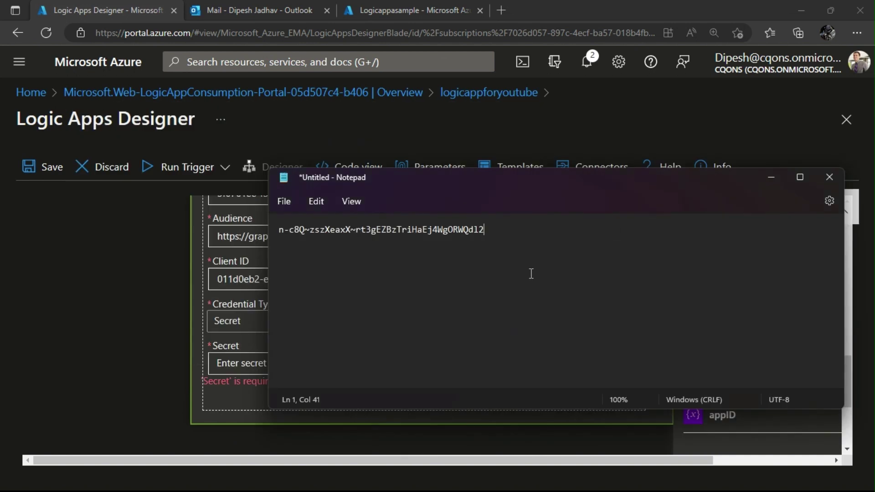
pyautogui.hotkey('ctrl', 'a')
pyautogui.hotkey('ctrl', 'c')
pyautogui.hotkey('alt', 'Tab')
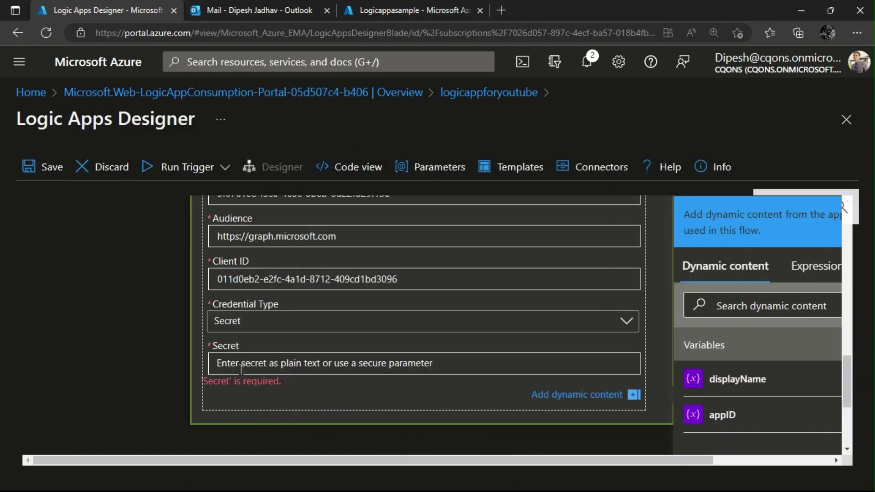
pyautogui.hotkey('ctrl', 'v')
pyautogui.click(94, 348)
pyautogui.scroll(8, 99, 348)
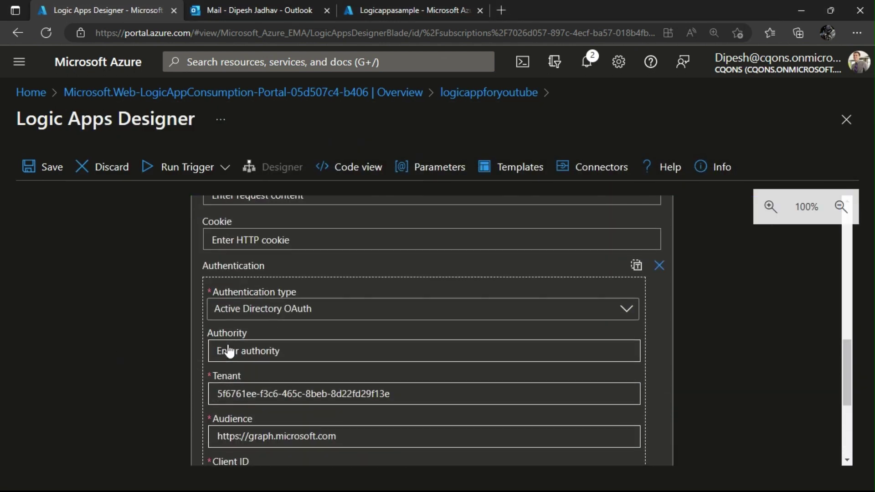
pyautogui.scroll(4, 156, 335)
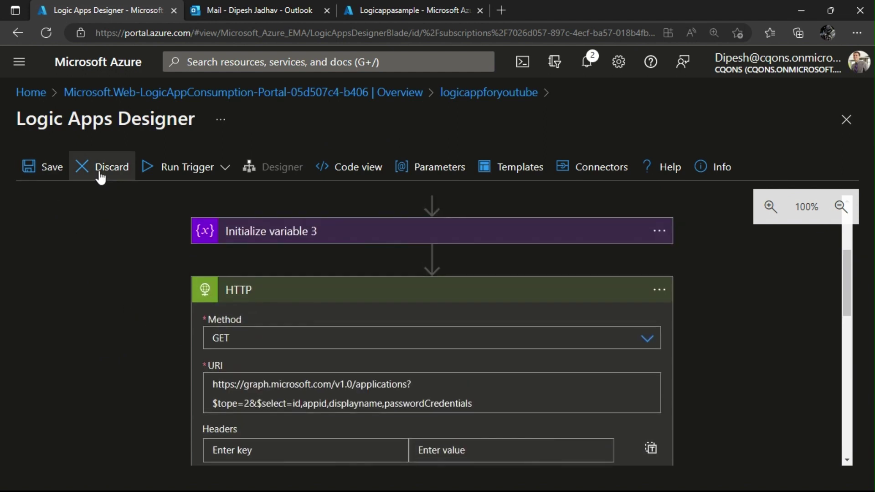
# Save logicappforyoutube and run its trigger.
pyautogui.click(37, 176)
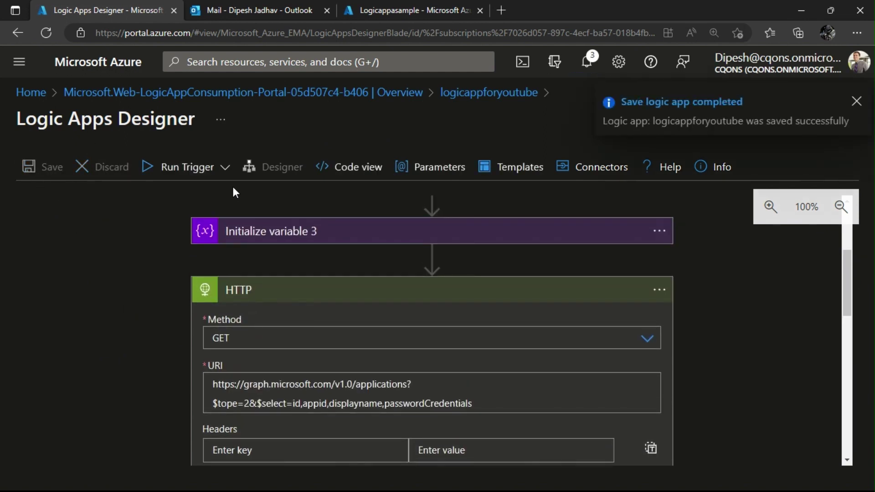
pyautogui.click(225, 167)
pyautogui.click(151, 194)
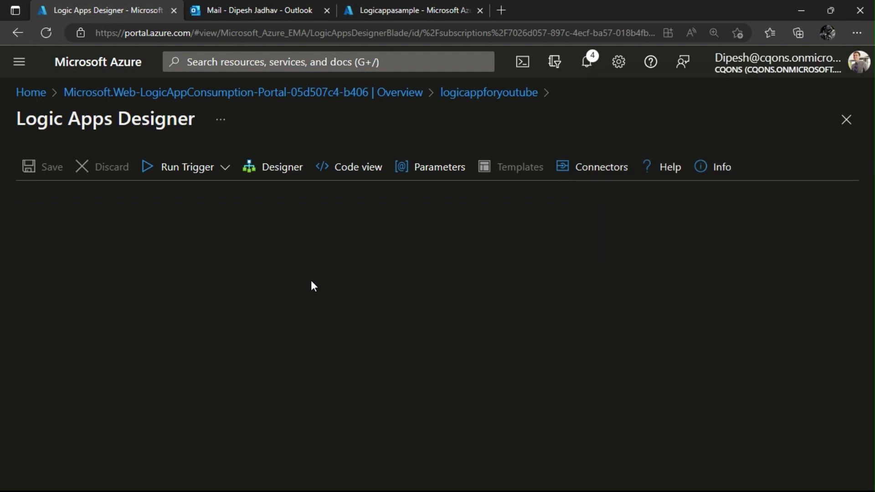
# Inspect the HTTP step's run details, then go back to the designer.
pyautogui.scroll(-2, 312, 285)
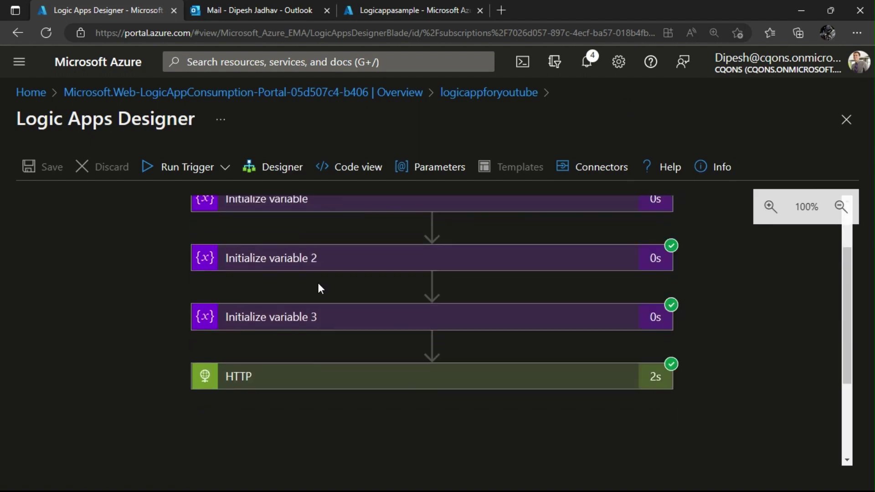
pyautogui.scroll(2, 319, 283)
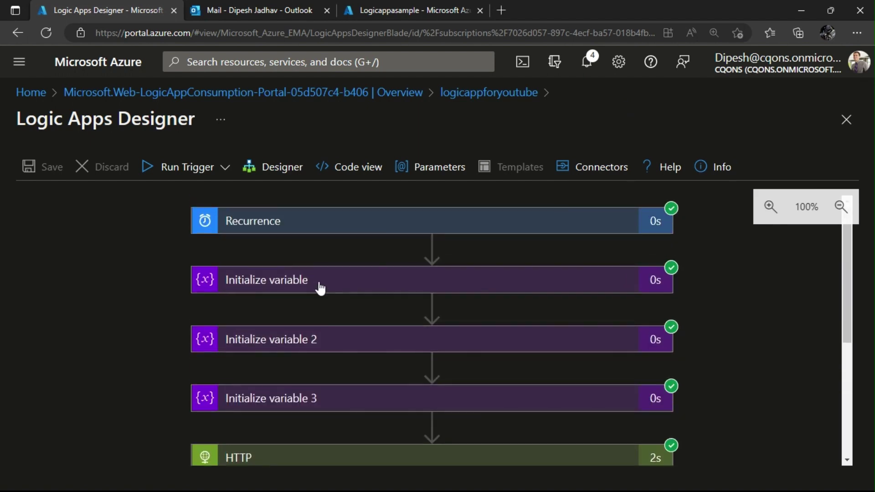
pyautogui.scroll(-2, 321, 289)
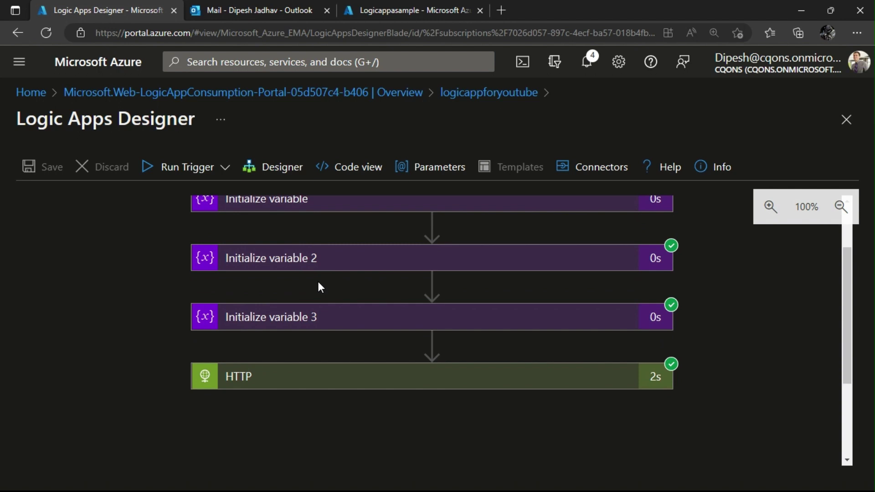
pyautogui.click(338, 377)
pyautogui.scroll(-2, 334, 332)
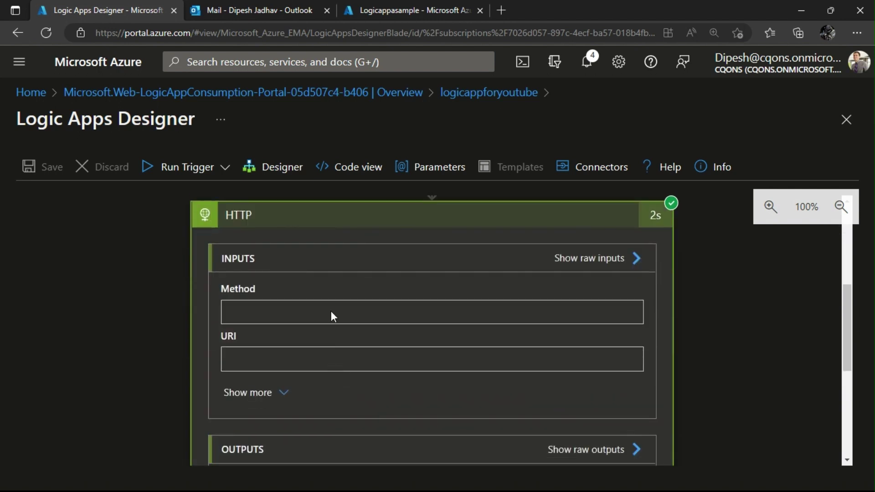
pyautogui.click(272, 168)
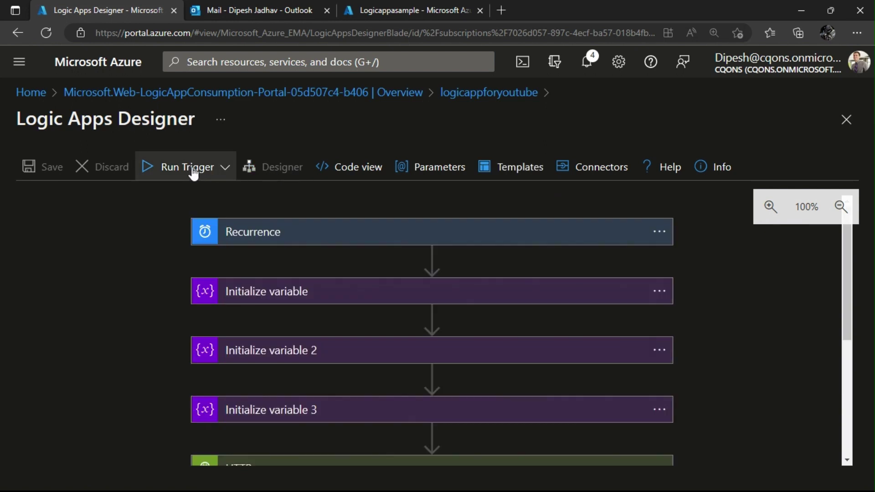
# Rerun the workflow and select the HTTP step's status-200 response body JSON.
pyautogui.click(224, 166)
pyautogui.click(151, 194)
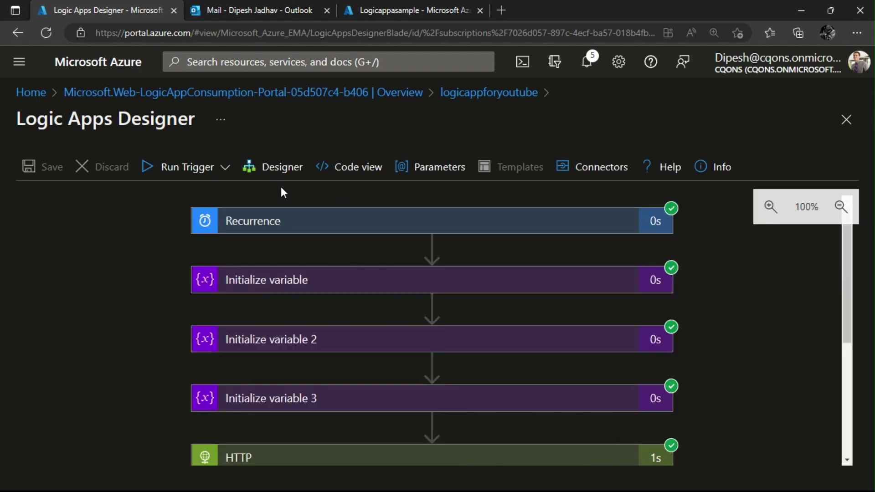
pyautogui.scroll(-2, 350, 244)
pyautogui.click(414, 347)
pyautogui.scroll(-10, 411, 340)
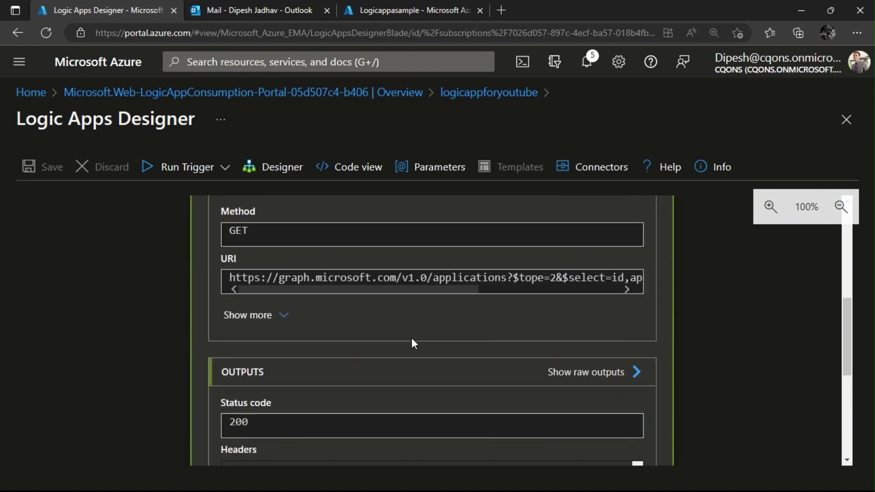
pyautogui.click(378, 373)
pyautogui.hotkey('ctrl', 'a')
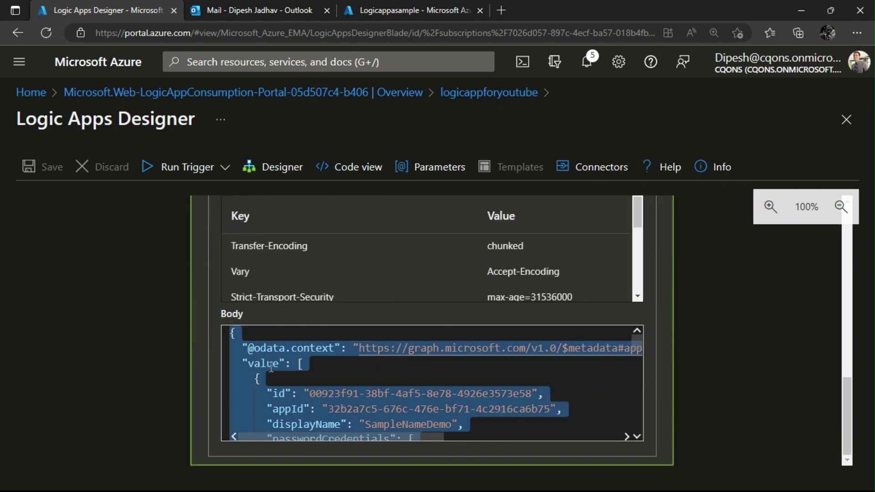
pyautogui.click(272, 175)
pyautogui.scroll(-5, 399, 285)
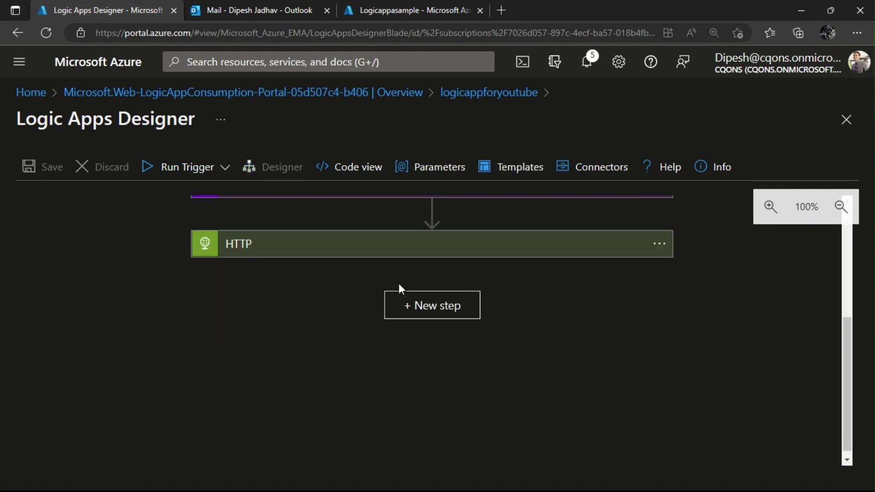
# Search 'Parse Json' and insert the Data Operations Parse JSON action below the HTTP call.
pyautogui.click(433, 306)
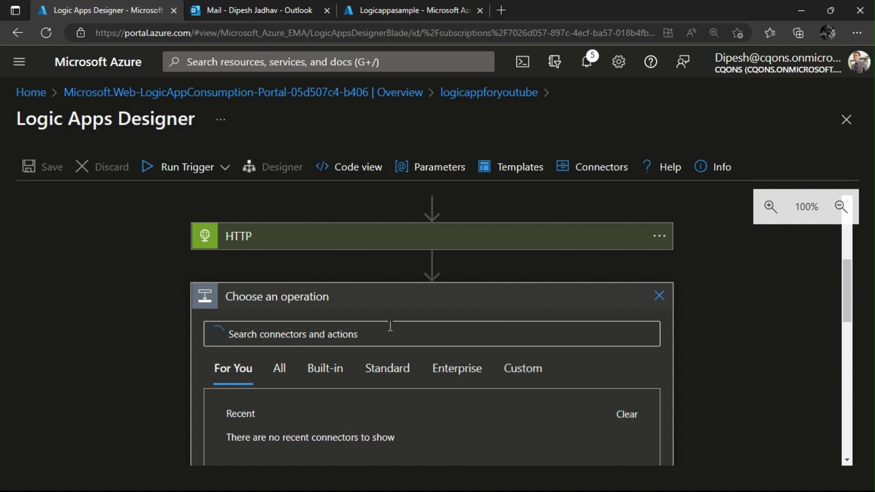
pyautogui.click(349, 336)
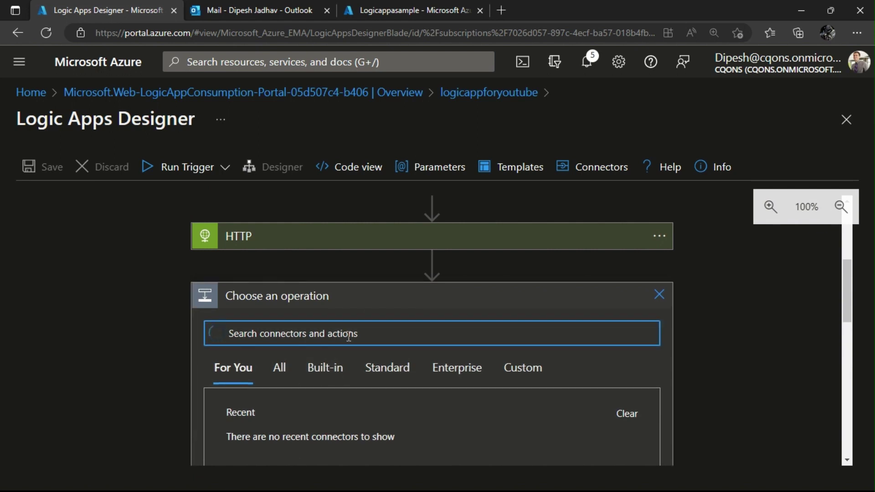
pyautogui.write('Parse Jso')
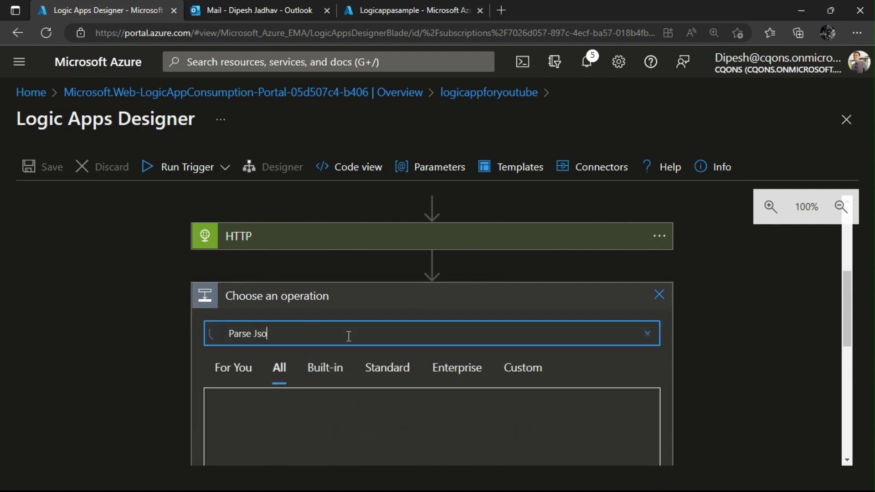
pyautogui.write('n')
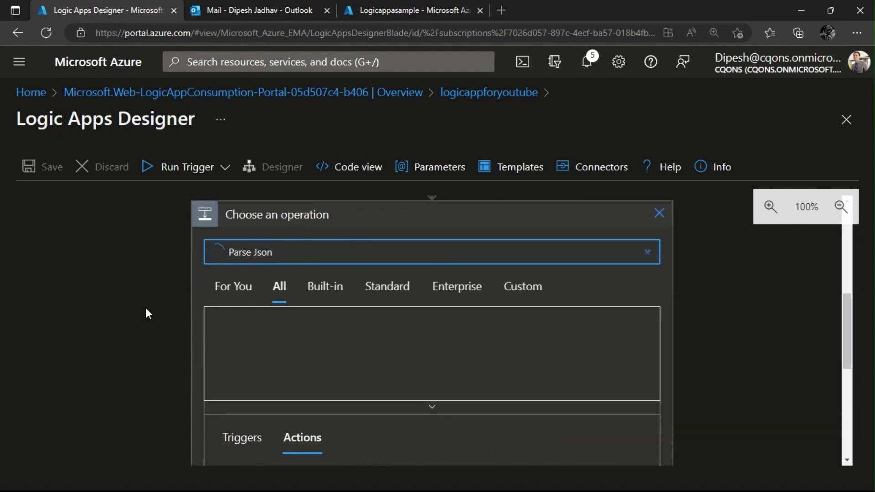
pyautogui.scroll(3, 190, 313)
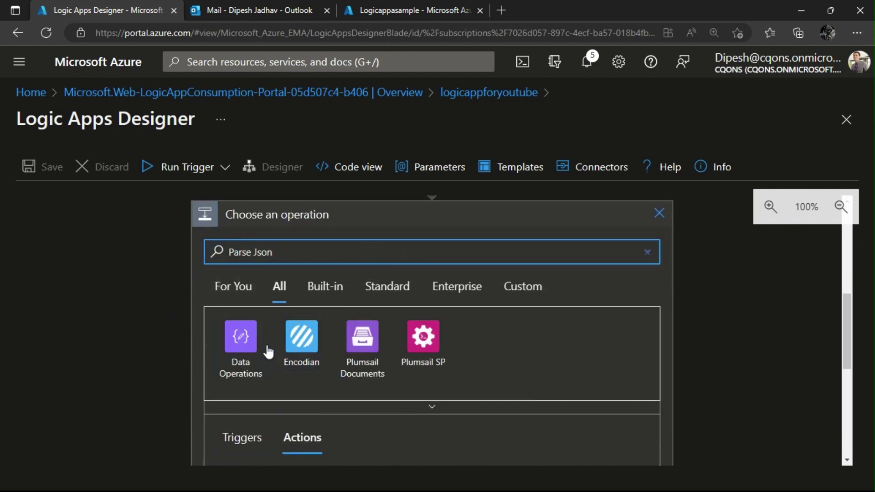
pyautogui.click(265, 352)
pyautogui.scroll(-5, 316, 345)
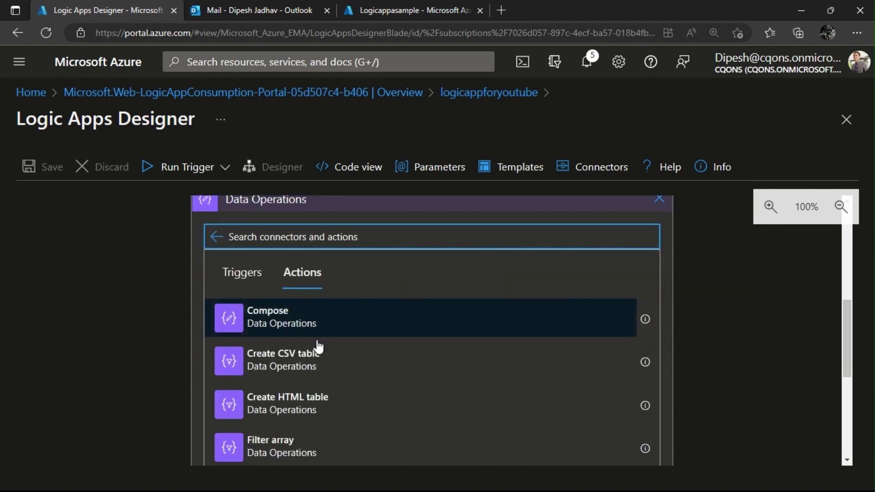
pyautogui.click(307, 298)
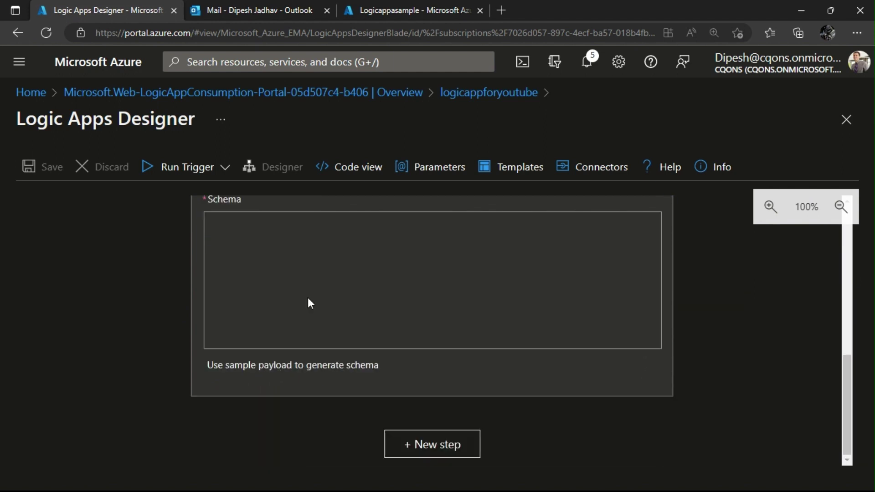
pyautogui.scroll(1, 291, 319)
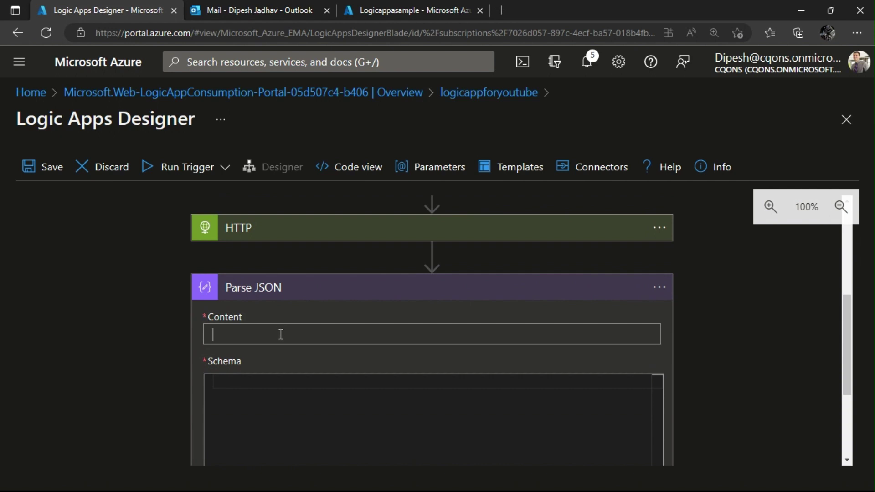
# Set Content to the HTTP Body token and build the schema from the pasted sample response.
pyautogui.click(281, 334)
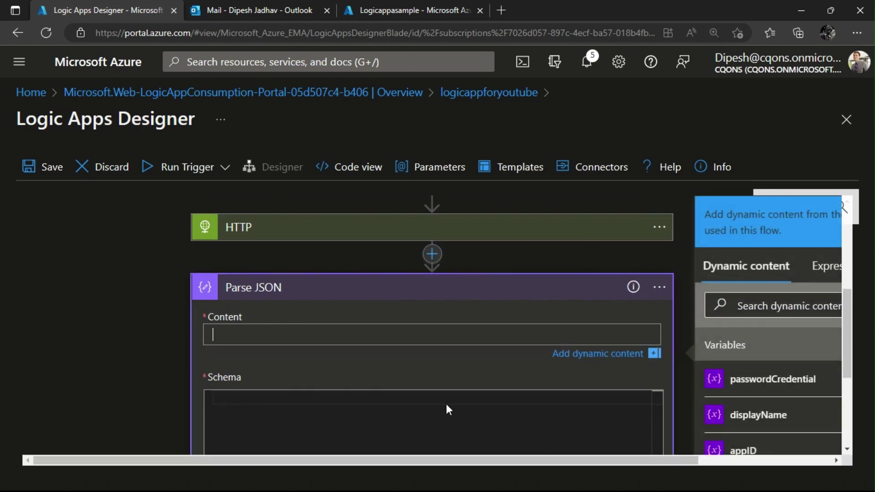
pyautogui.scroll(-3, 738, 400)
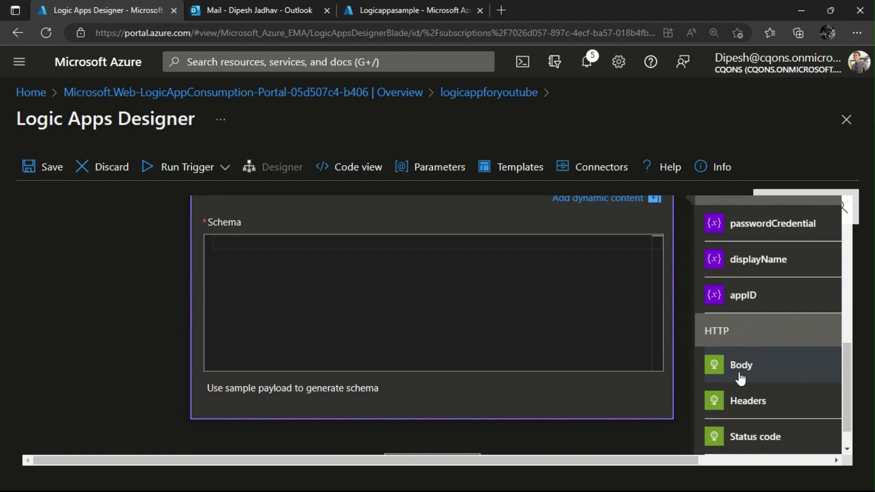
pyautogui.click(326, 389)
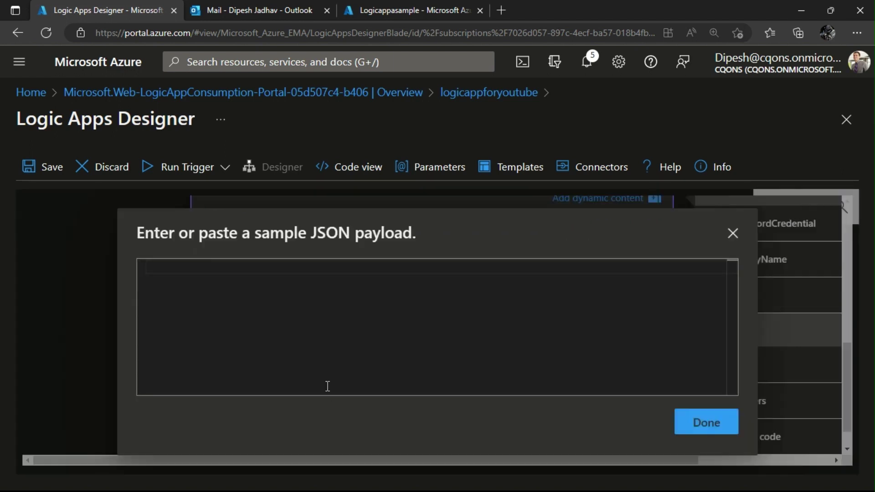
pyautogui.click(323, 313)
pyautogui.hotkey('ctrl', 'v')
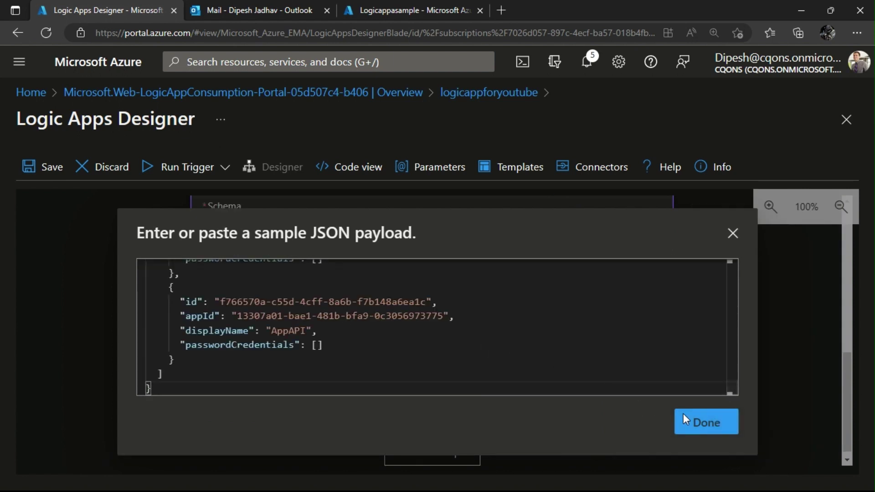
pyautogui.click(683, 414)
pyautogui.scroll(3, 110, 305)
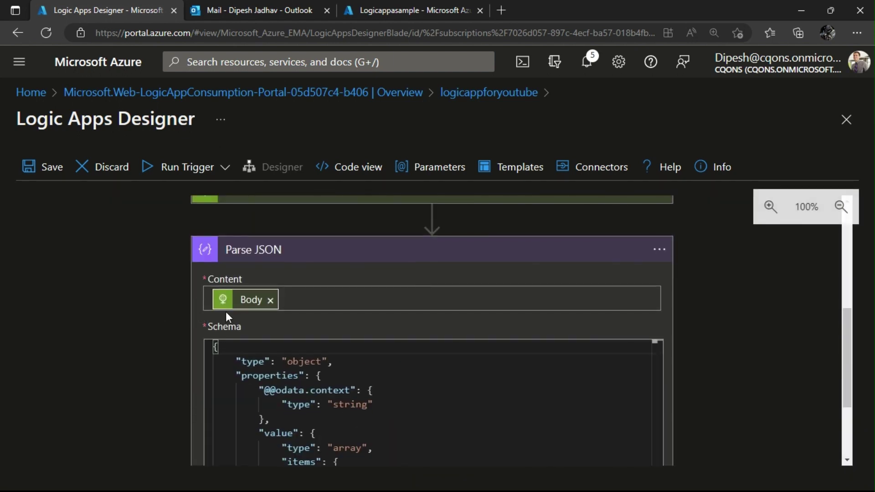
pyautogui.scroll(-3, 226, 317)
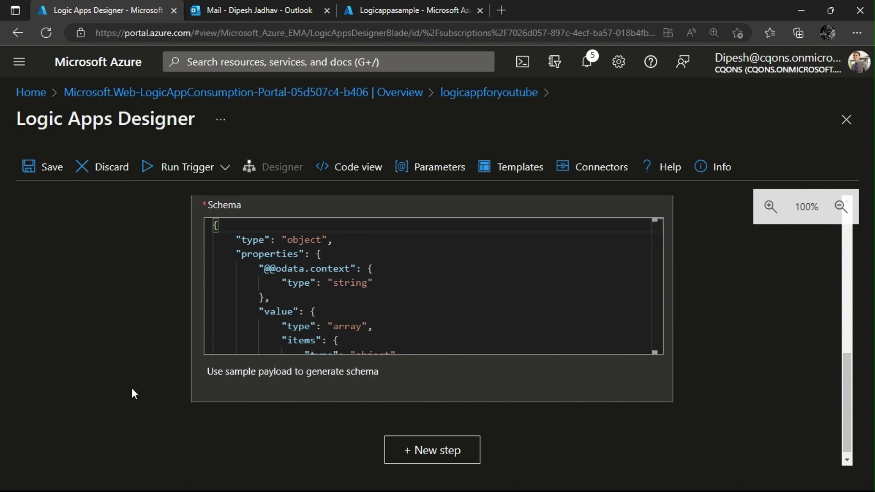
pyautogui.scroll(3, 63, 272)
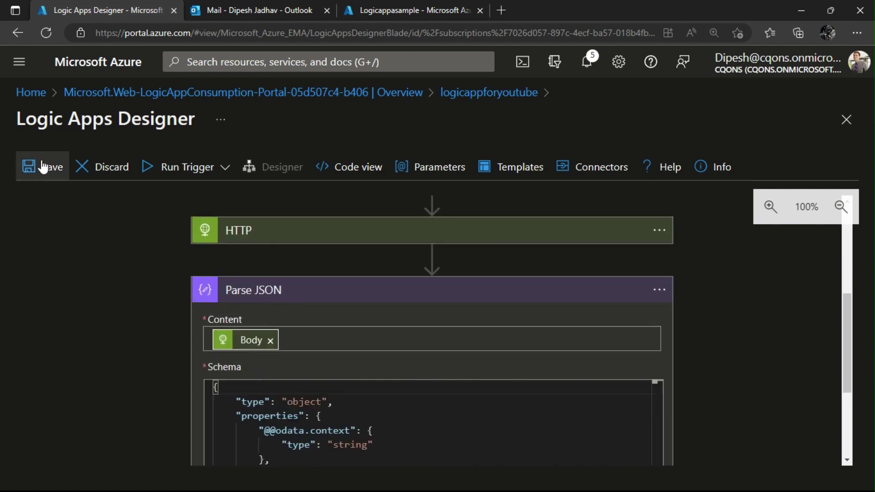
# Save the logic app, run it, and scroll the run view to the failed Parse JSON step.
pyautogui.click(42, 164)
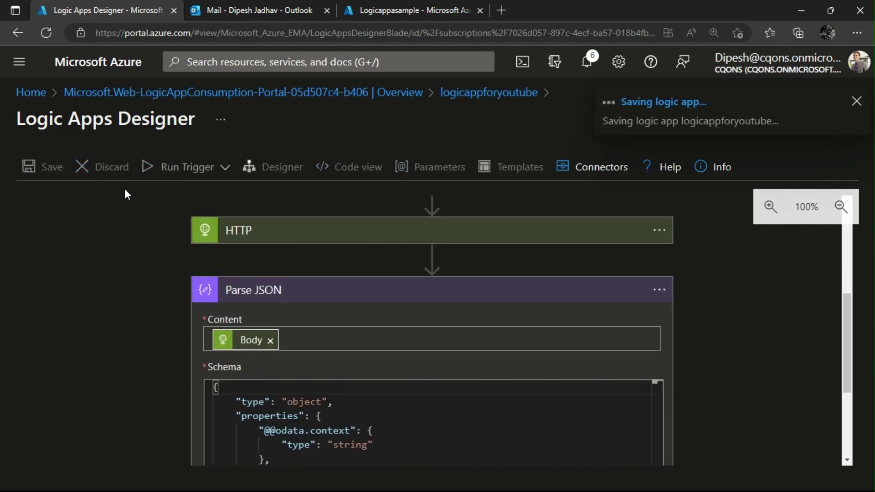
pyautogui.click(179, 167)
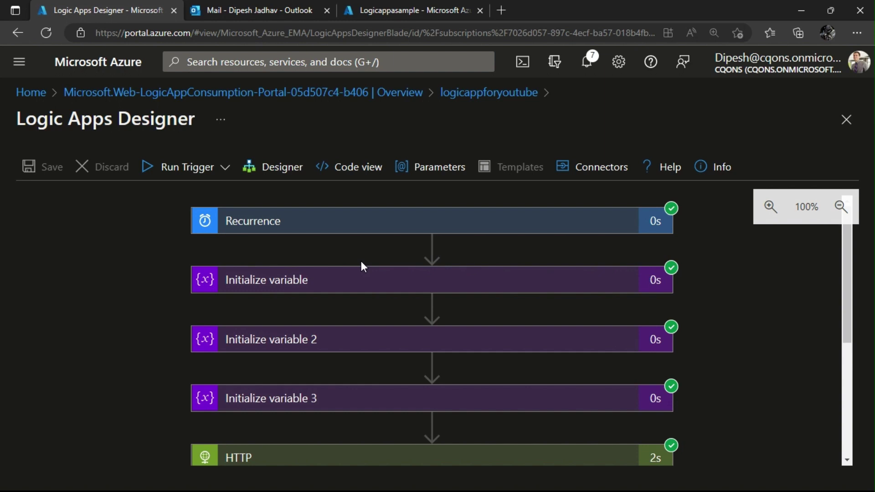
pyautogui.scroll(-1, 361, 263)
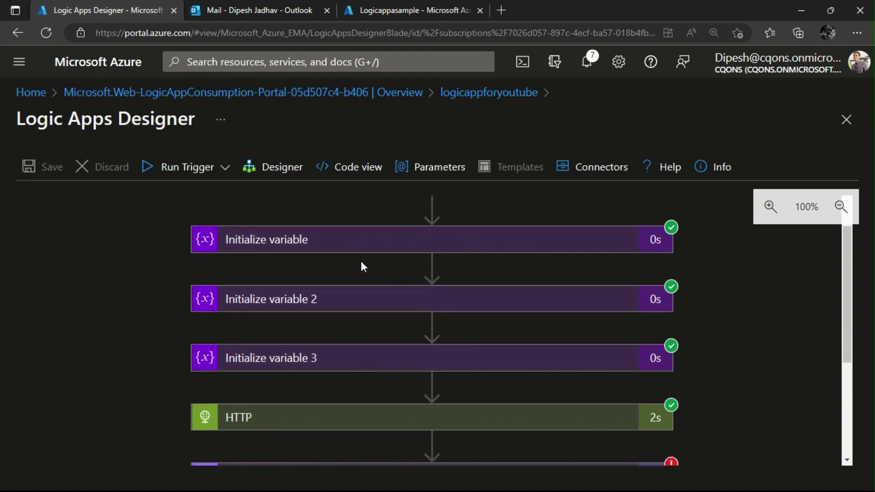
pyautogui.scroll(-3, 362, 263)
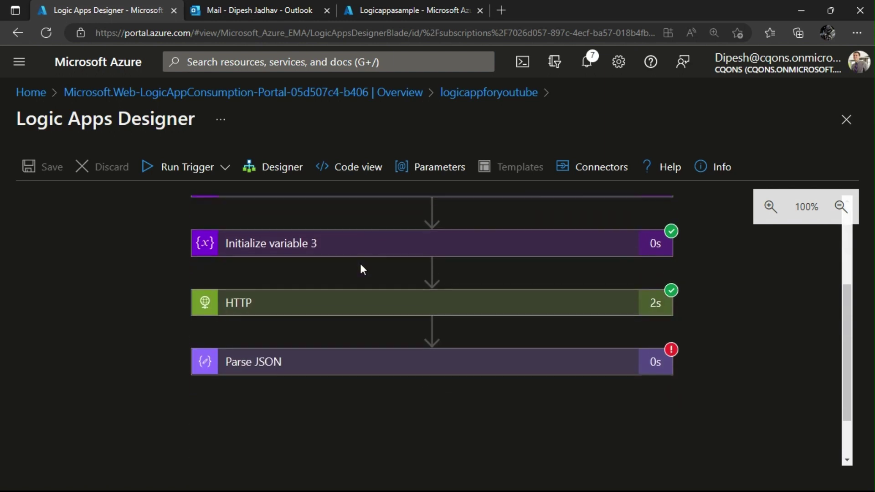
# Inspect the Parse JSON ValidationFailed error details, then return to the Designer view.
pyautogui.click(418, 353)
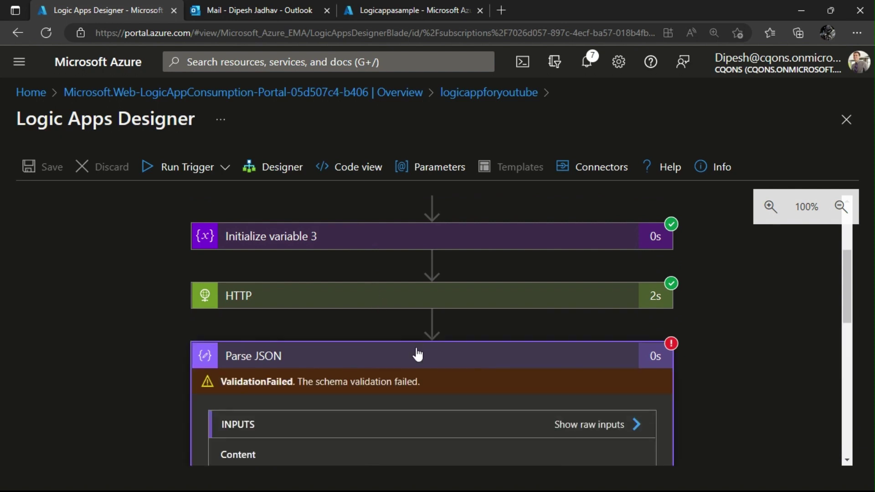
pyautogui.scroll(-8, 417, 349)
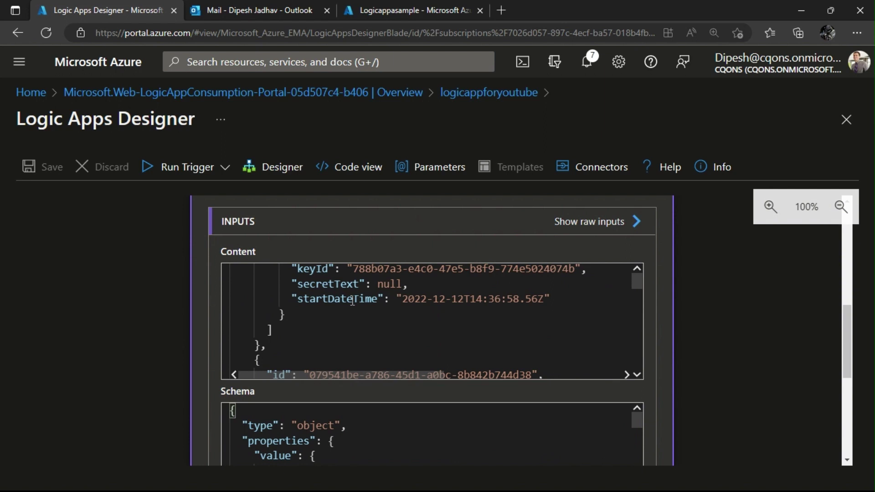
pyautogui.click(270, 165)
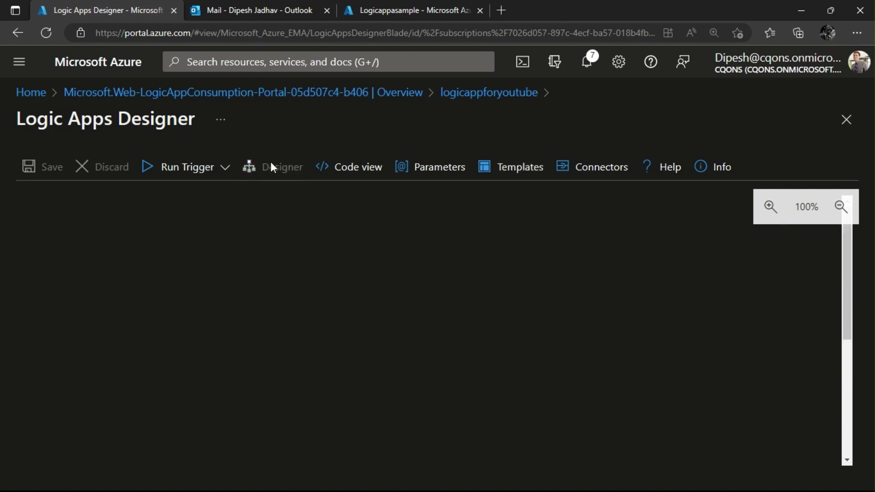
pyautogui.scroll(-5, 273, 296)
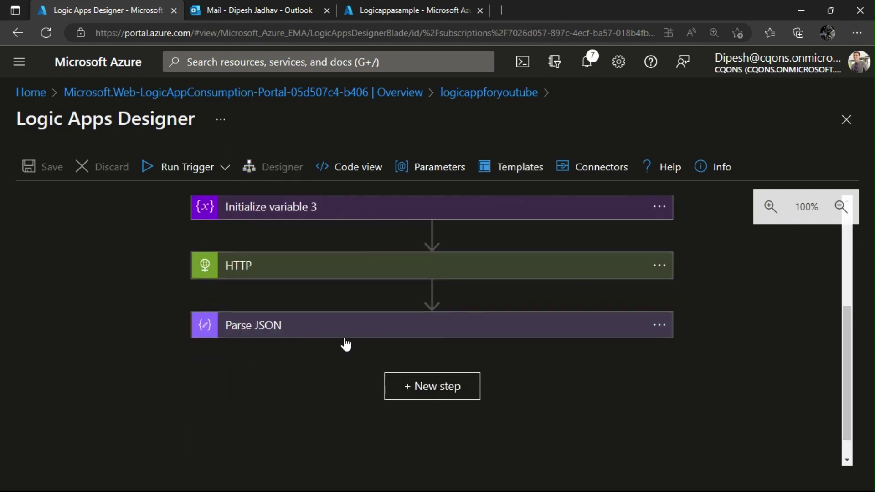
# Launch Postman from the Windows Start search ('psotman').
pyautogui.click(342, 334)
pyautogui.scroll(-1, 143, 367)
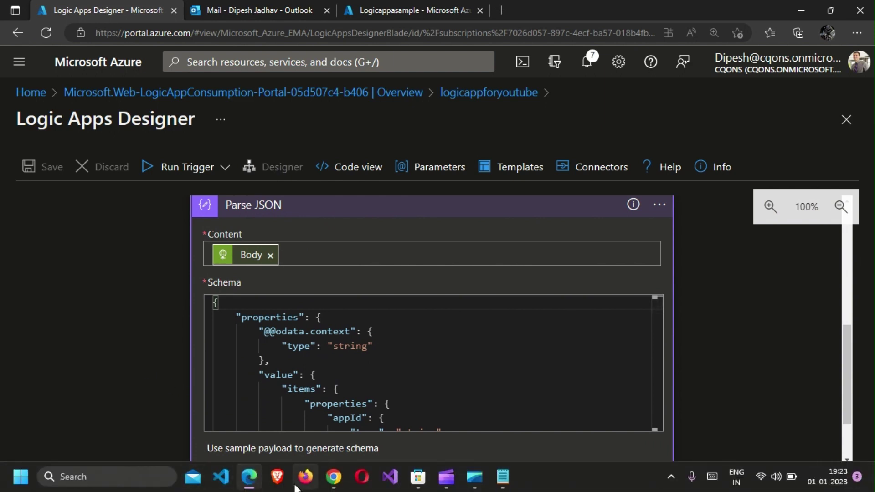
pyautogui.press('super')
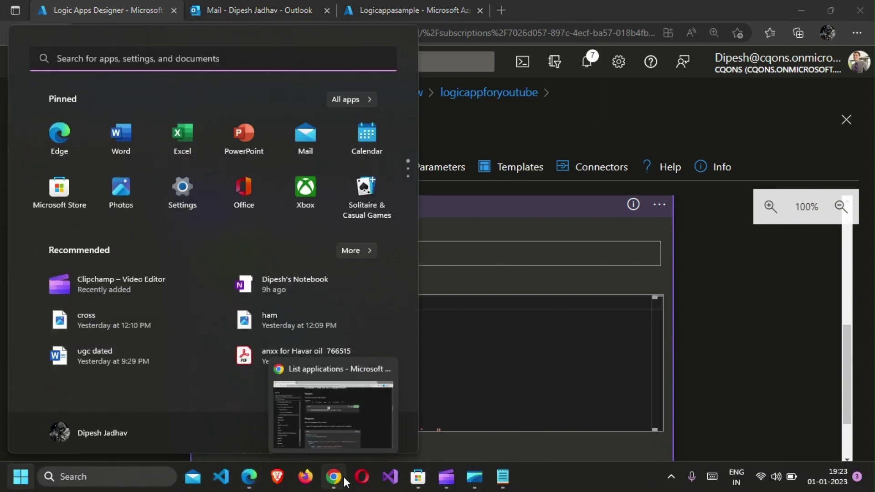
pyautogui.write('psotman')
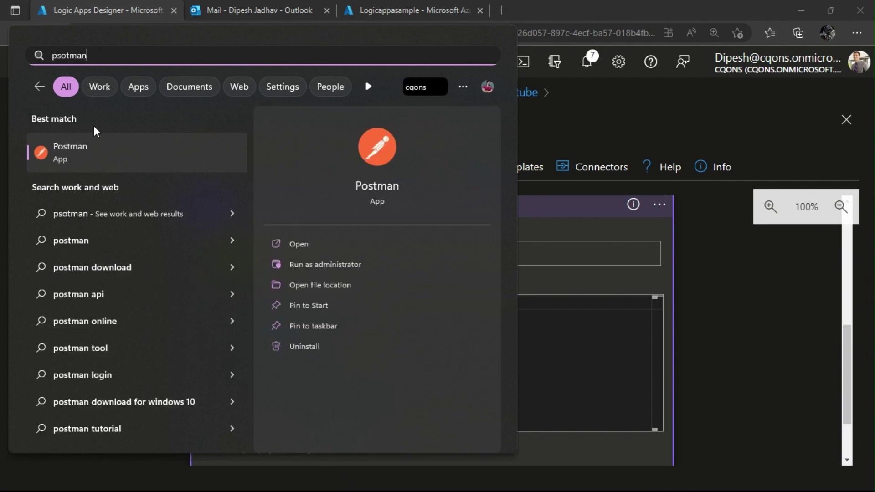
pyautogui.click(98, 149)
# Trigger a new Logic App run and bring Postman's window to the front.
pyautogui.scroll(5, 297, 273)
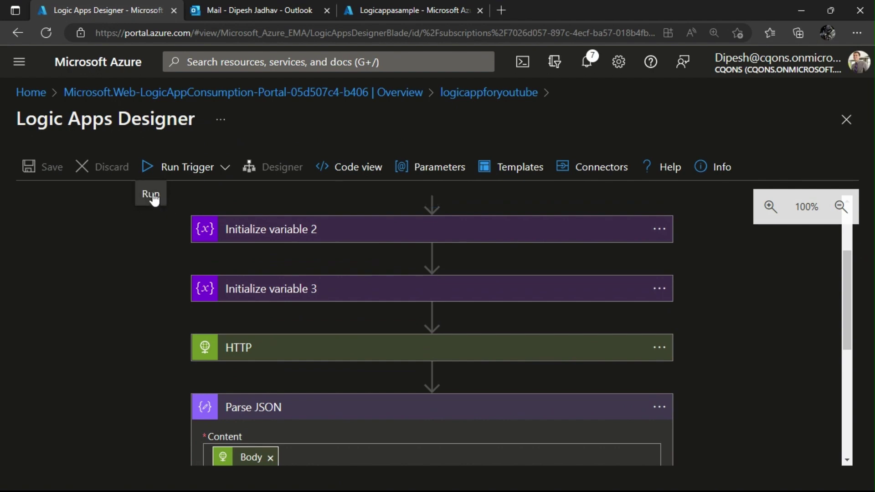
pyautogui.click(176, 167)
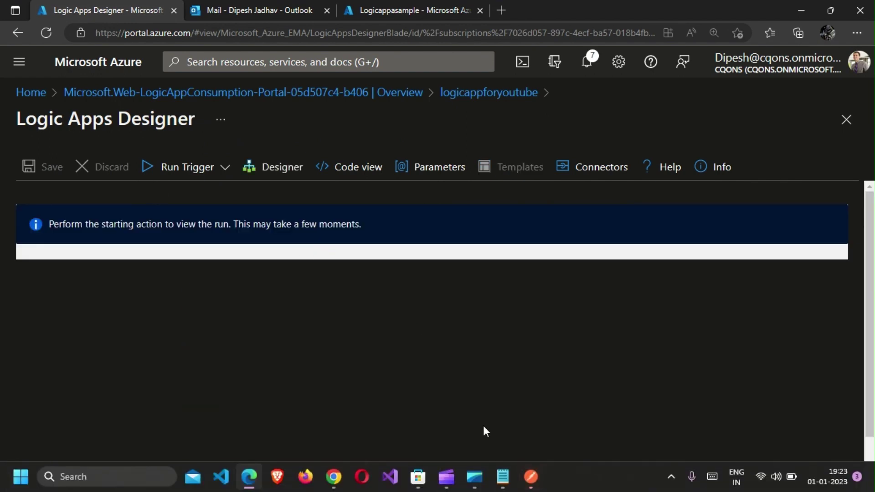
pyautogui.click(532, 476)
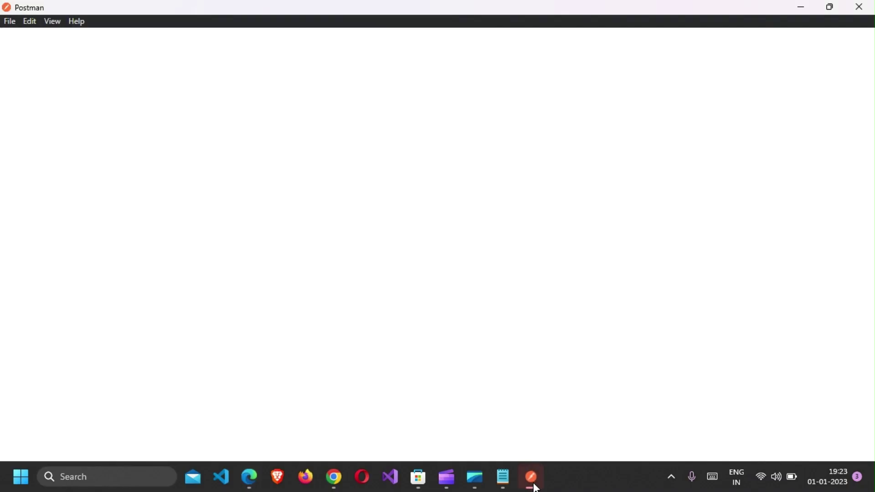
# Review the Graph request's OAuth 2.0 client-credentials settings on Postman's Authorization tab.
pyautogui.click(530, 479)
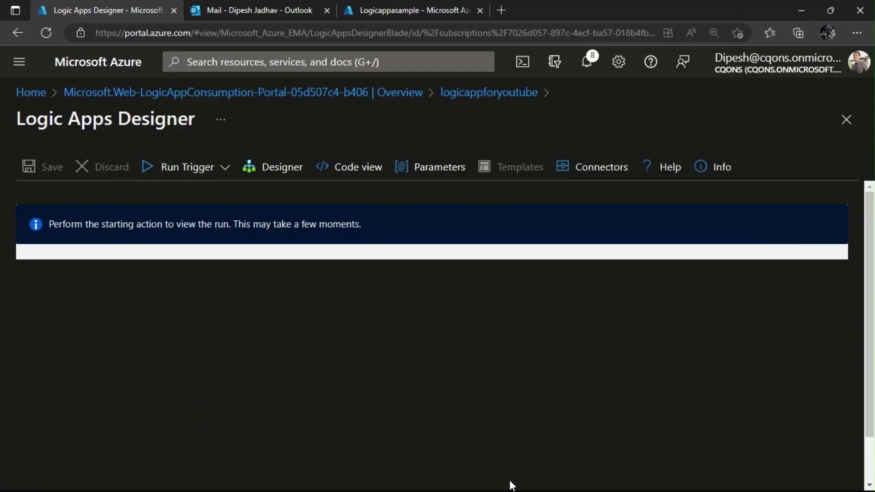
pyautogui.click(525, 485)
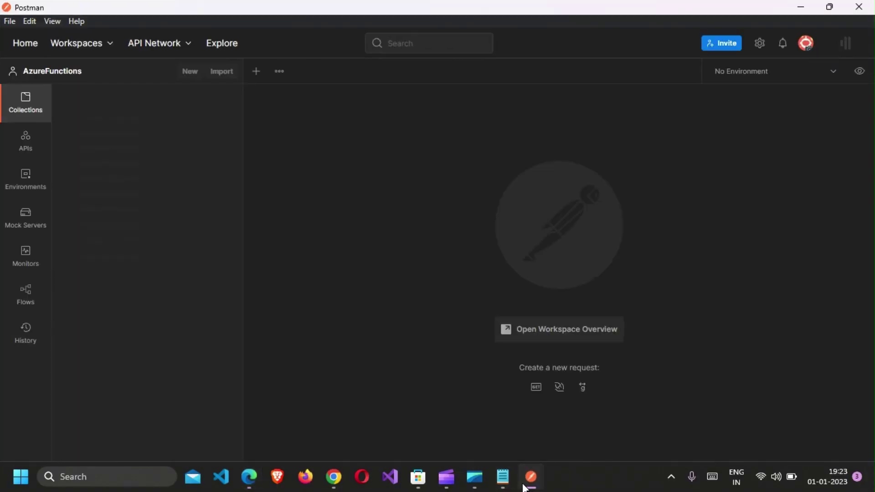
pyautogui.click(530, 476)
pyautogui.click(530, 476)
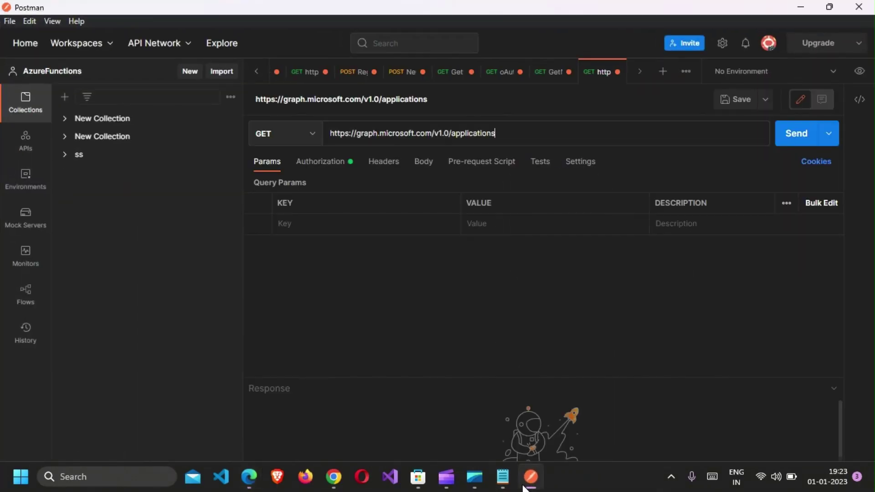
pyautogui.click(346, 164)
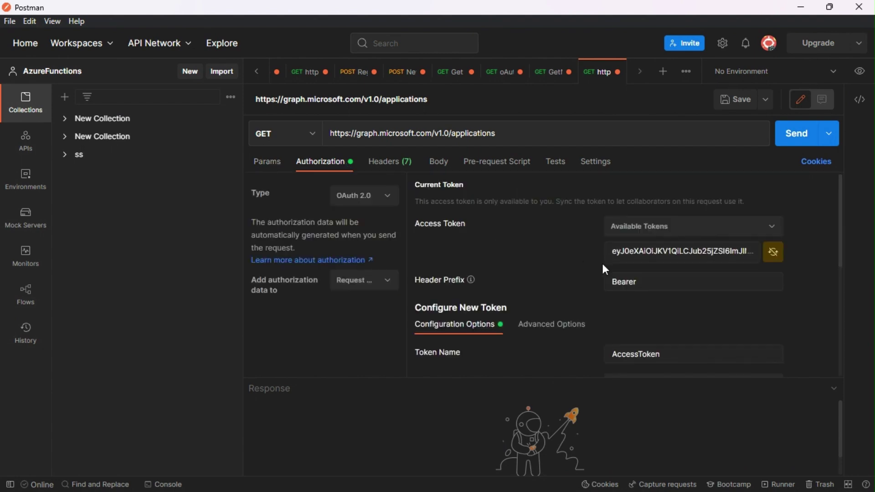
pyautogui.scroll(-4, 631, 278)
pyautogui.scroll(1, 638, 274)
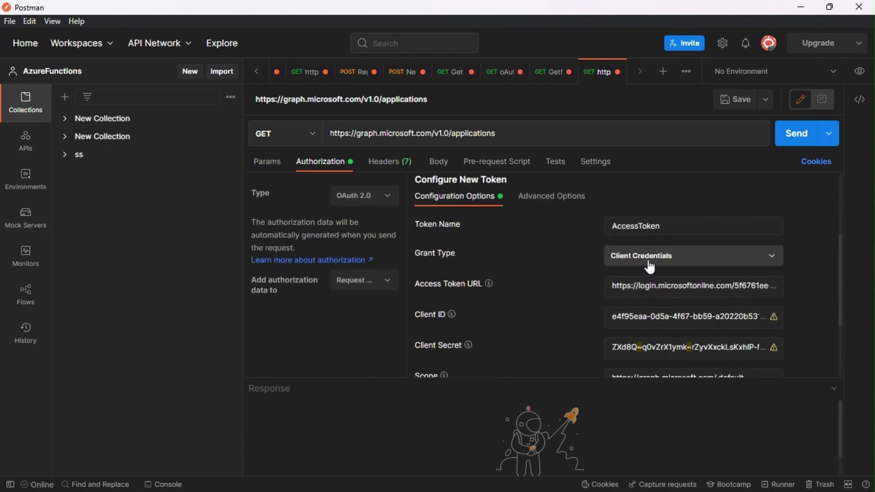
pyautogui.scroll(-3, 557, 255)
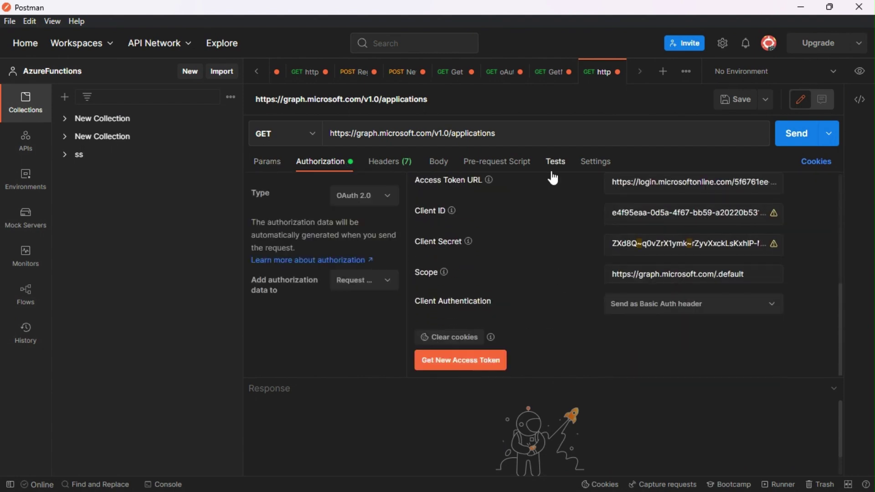
# Dismiss Postman's update notice and switch back to the Logic Apps Designer run.
pyautogui.click(545, 141)
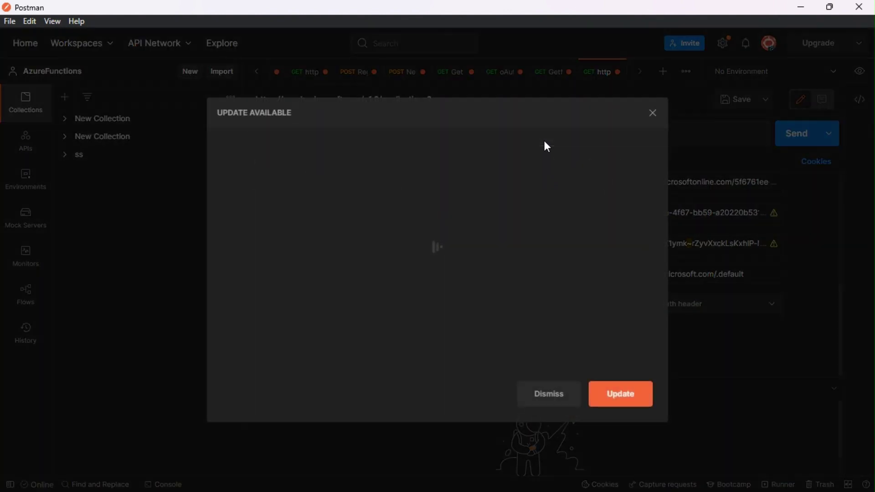
pyautogui.click(549, 393)
pyautogui.hotkey('alt', 'Tab')
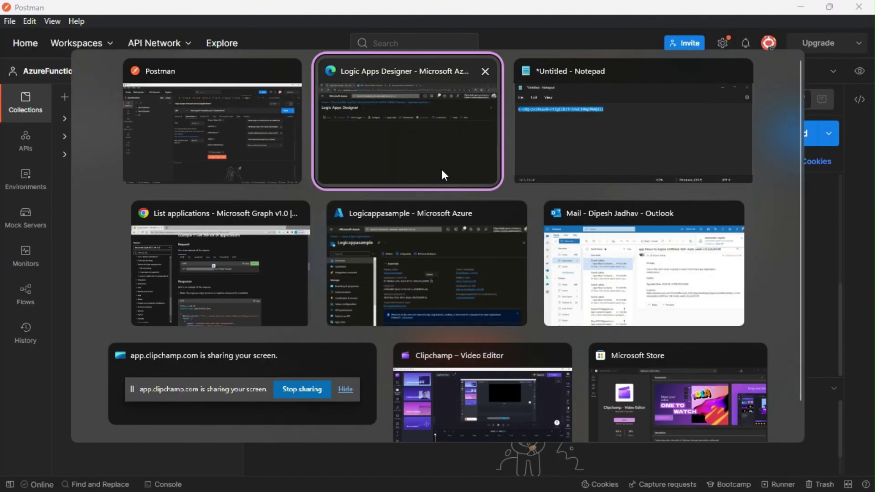
pyautogui.click(385, 171)
pyautogui.scroll(-4, 424, 282)
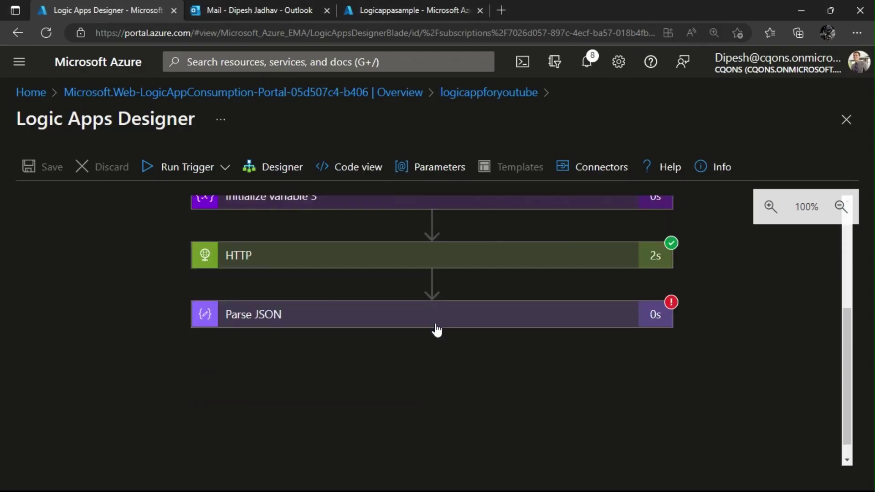
# Copy the HTTP step's full Graph applications URI from the run into Postman's request URL.
pyautogui.click(419, 264)
pyautogui.scroll(-2, 411, 282)
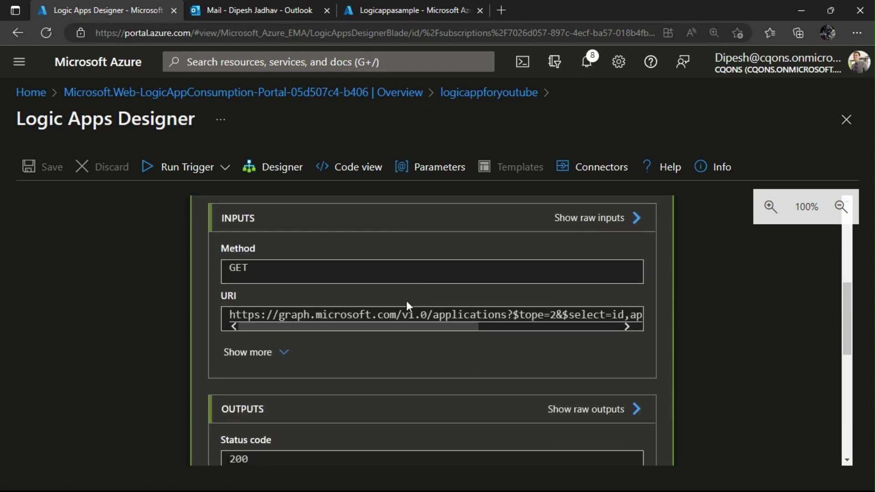
pyautogui.click(408, 315)
pyautogui.hotkey('ctrl', 'c')
pyautogui.hotkey('alt', 'Tab')
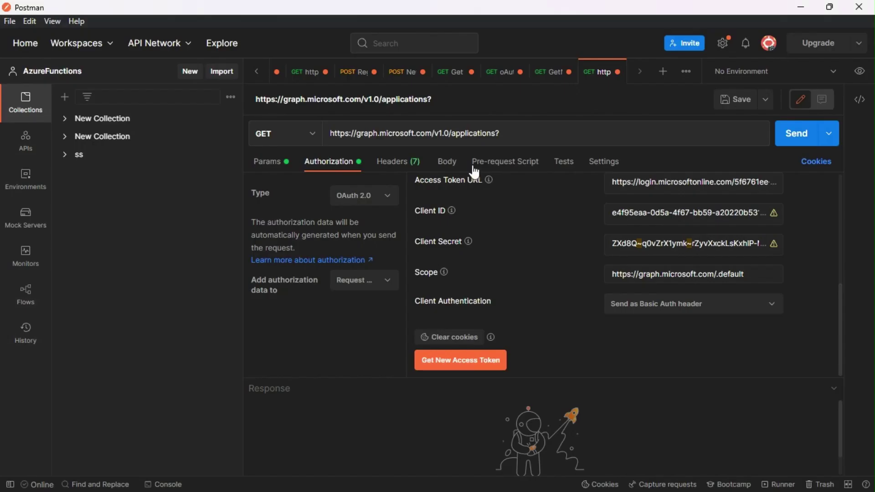
pyautogui.click(504, 133)
pyautogui.hotkey('ctrl', 'a')
pyautogui.hotkey('ctrl', 'v')
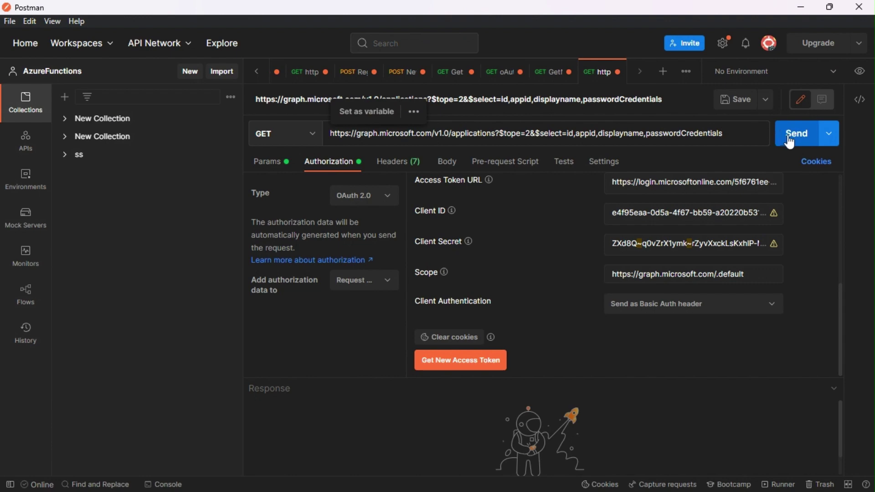
# Attempt a new OAuth 2.0 access token in Postman, cancel it, and return to Azure.
pyautogui.click(474, 358)
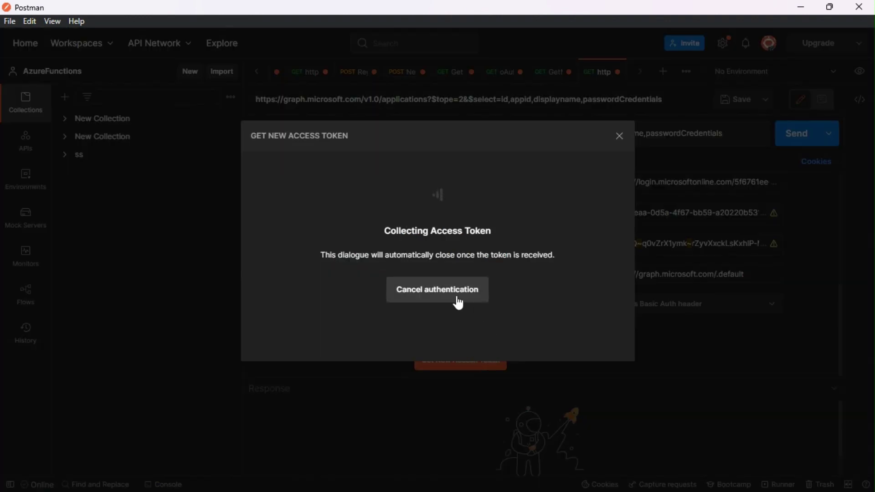
pyautogui.click(620, 137)
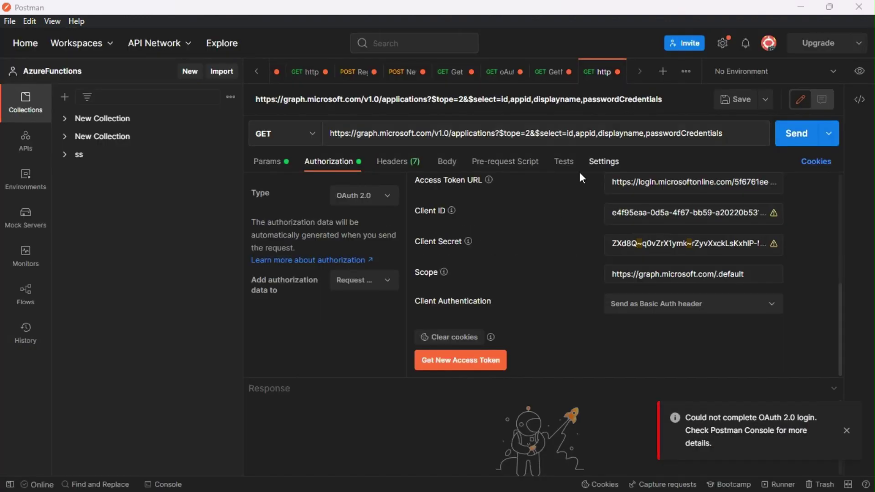
pyautogui.hotkey('alt', 'Tab')
pyautogui.scroll(-4, 434, 343)
pyautogui.scroll(-3, 398, 354)
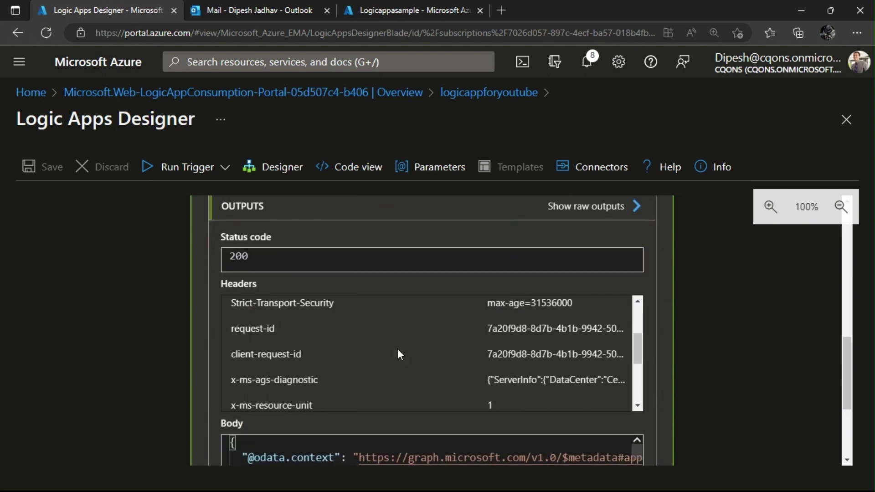
# Select and copy the HTTP step's entire JSON response body, then switch back to Designer.
pyautogui.scroll(-3, 76, 412)
pyautogui.click(251, 340)
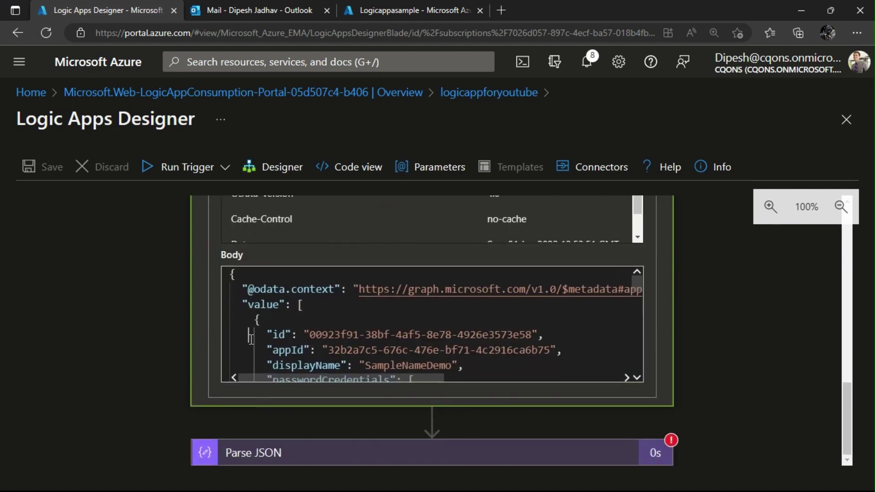
pyautogui.hotkey('ctrl', 'a')
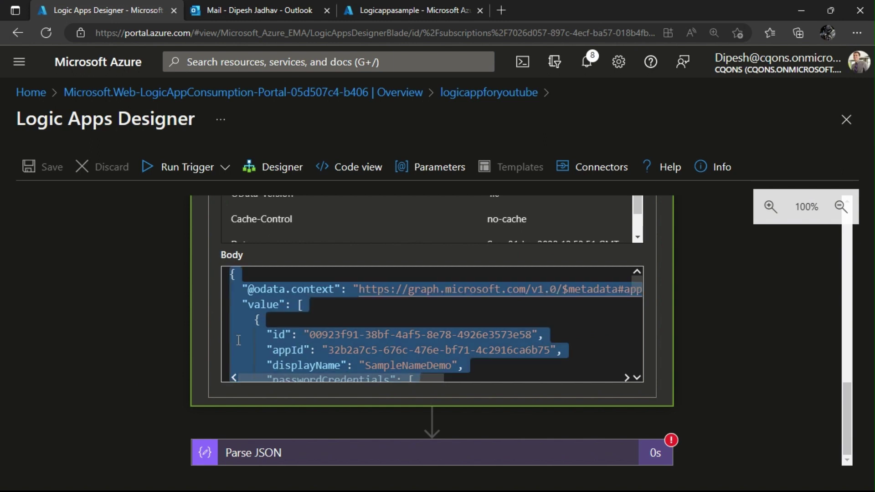
pyautogui.click(283, 160)
pyautogui.scroll(-5, 406, 319)
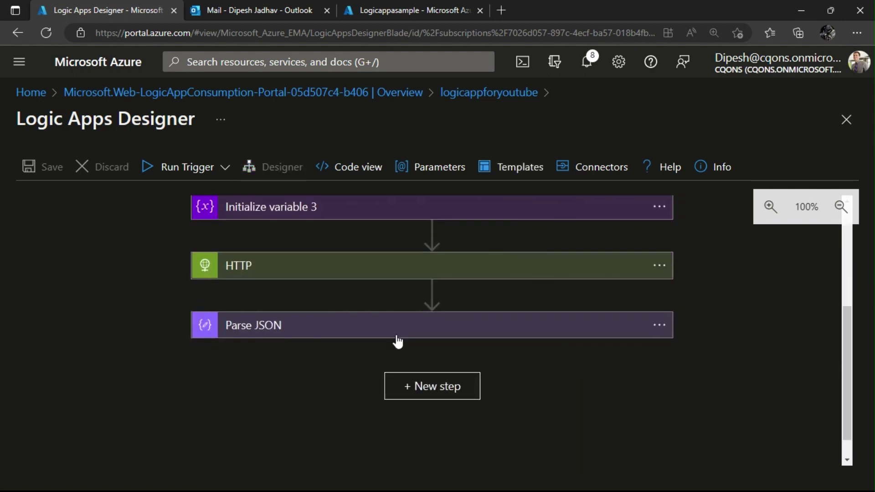
# Paste the copied applications response as sample payload to regenerate the Parse JSON schema.
pyautogui.click(397, 337)
pyautogui.click(396, 333)
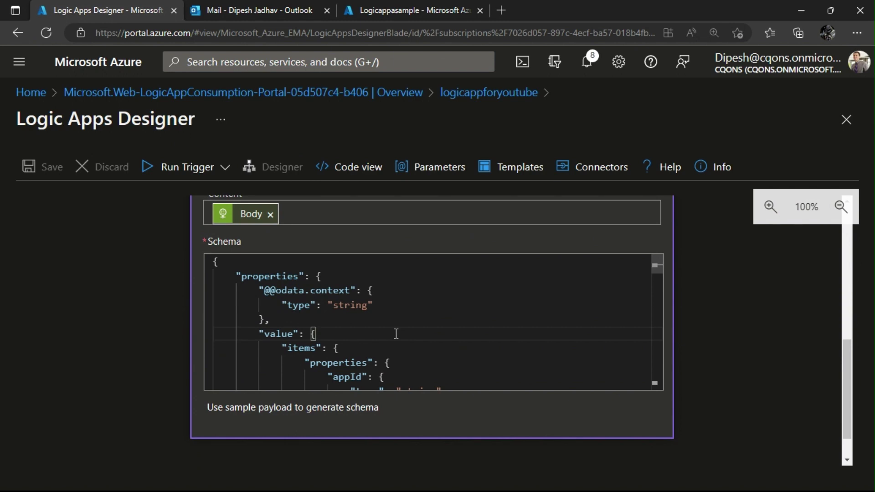
pyautogui.click(344, 406)
pyautogui.click(368, 328)
pyautogui.hotkey('ctrl', 'v')
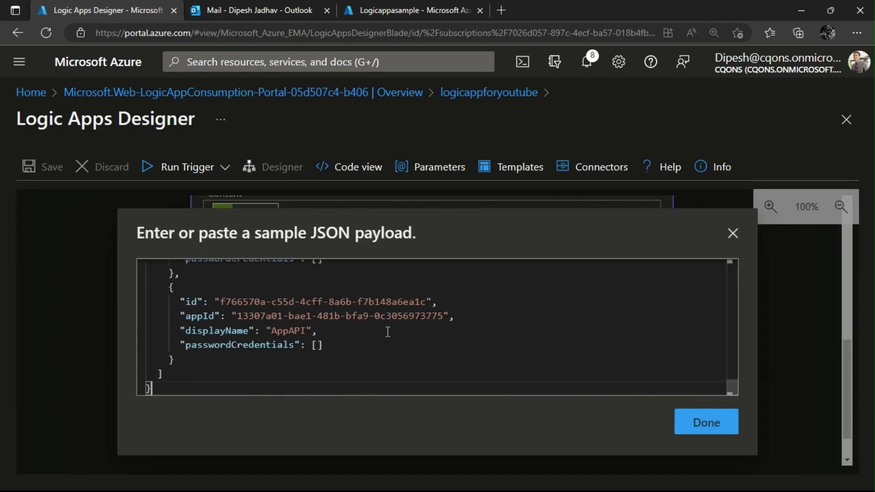
pyautogui.click(715, 424)
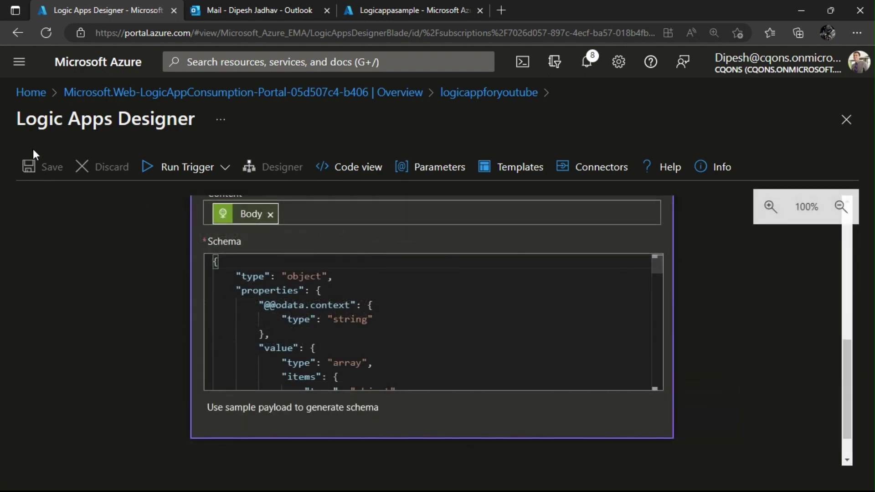
pyautogui.click(139, 277)
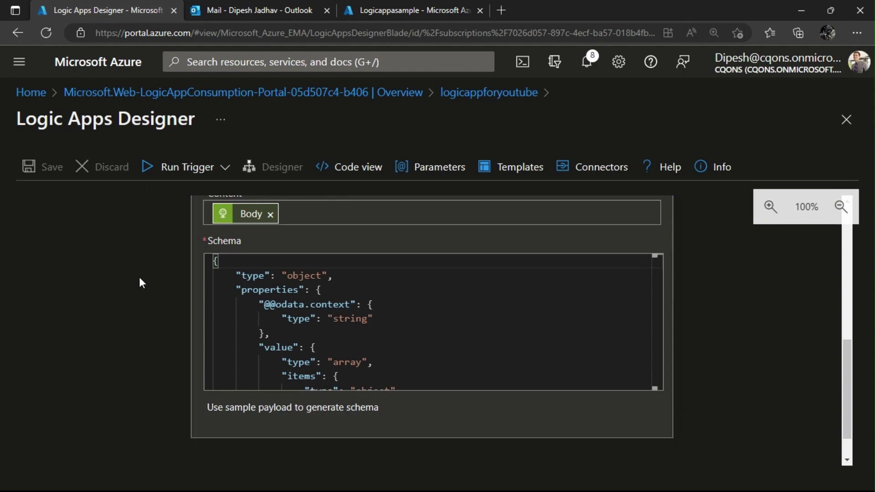
pyautogui.scroll(5, 187, 289)
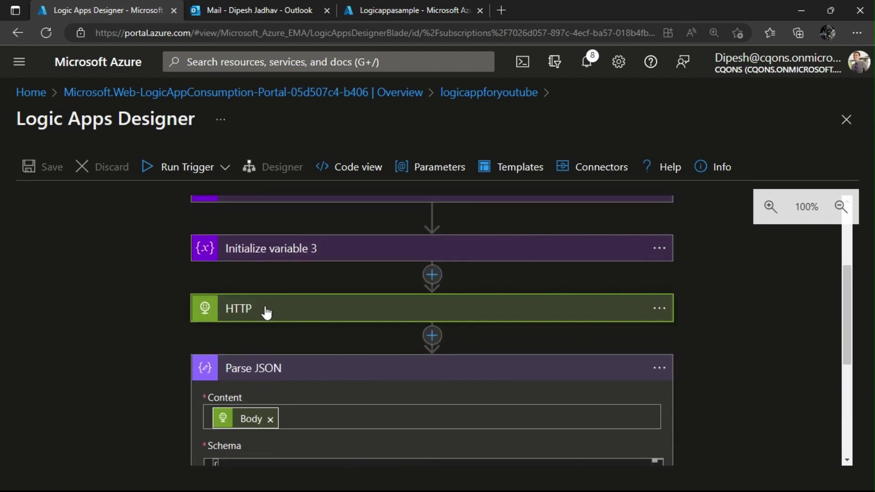
# Expand the HTTP action to check its Client ID and Secret authentication settings.
pyautogui.click(266, 313)
pyautogui.scroll(-10, 266, 309)
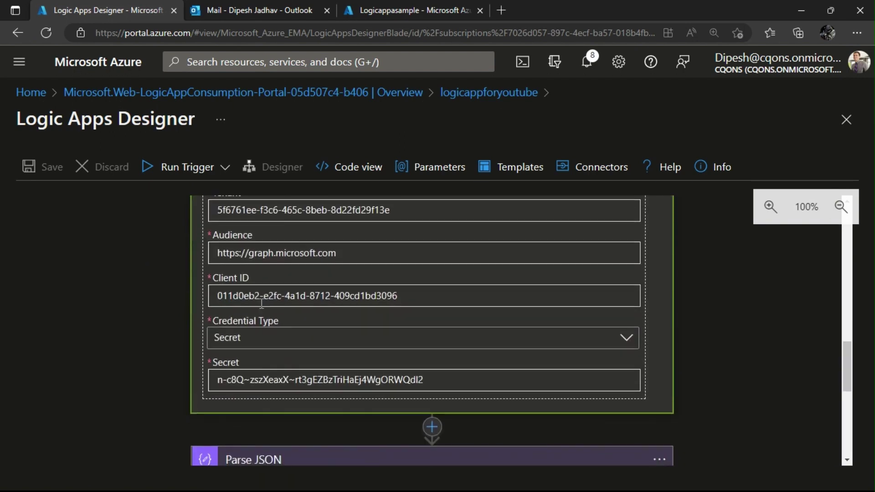
pyautogui.scroll(-7, 262, 304)
pyautogui.scroll(3, 269, 306)
# Replace Parse JSON's Content with a fresh HTTP Body token from Dynamic content.
pyautogui.click(271, 293)
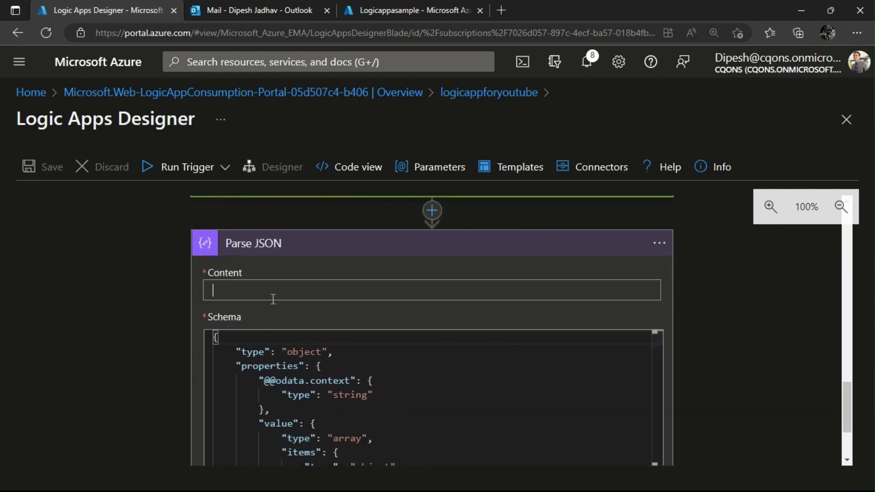
pyautogui.scroll(-4, 375, 324)
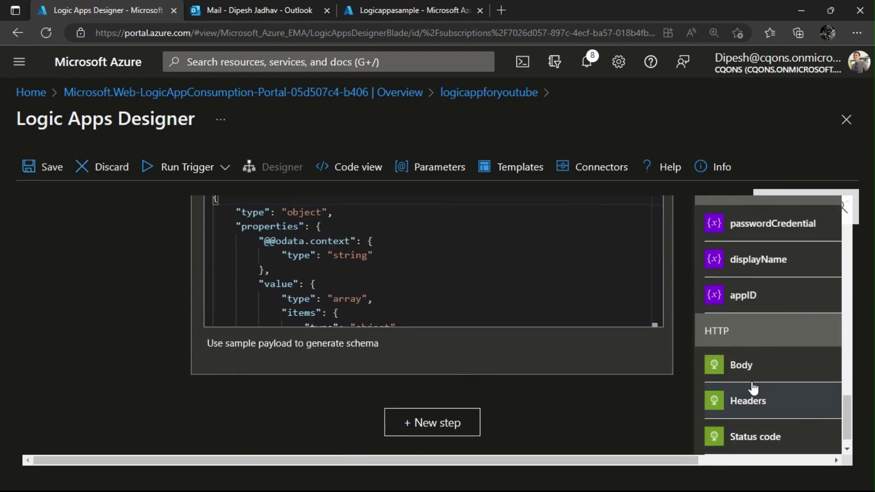
pyautogui.click(748, 366)
pyautogui.scroll(3, 393, 329)
pyautogui.scroll(-5, 323, 388)
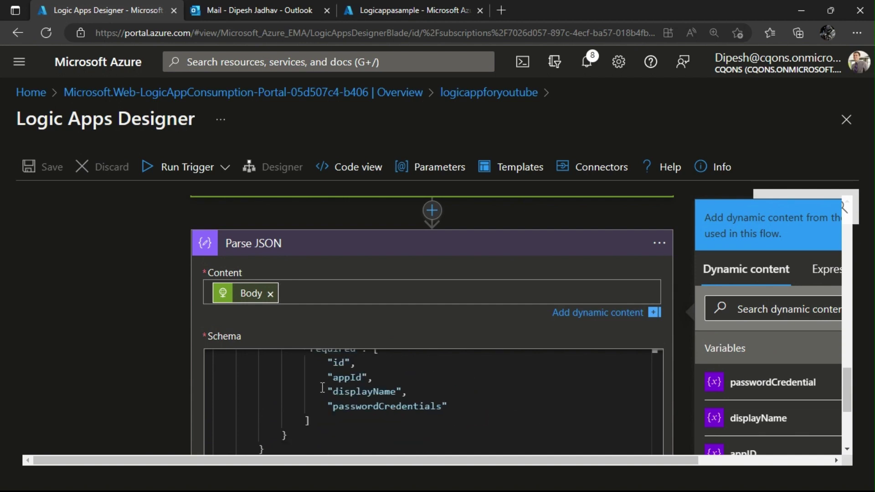
pyautogui.scroll(-5, 322, 387)
# Regenerate the Parse JSON schema from the pasted sample response payload.
pyautogui.click(232, 316)
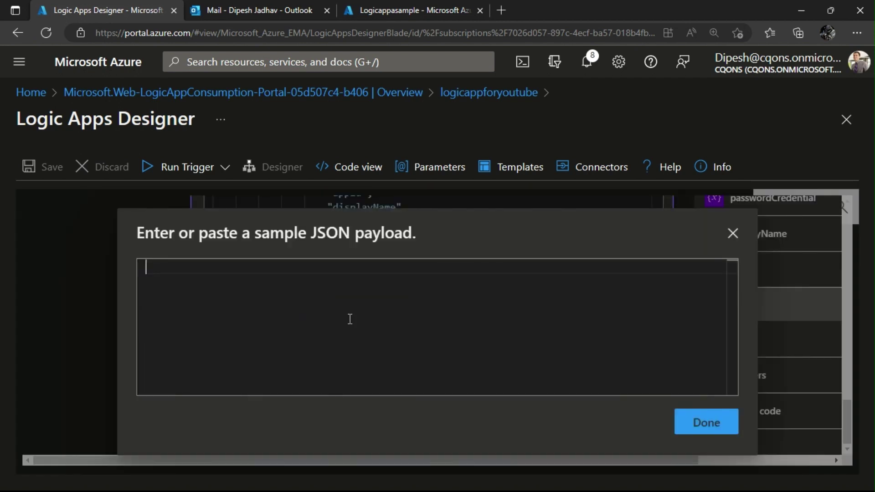
pyautogui.hotkey('ctrl', 'v')
pyautogui.click(701, 422)
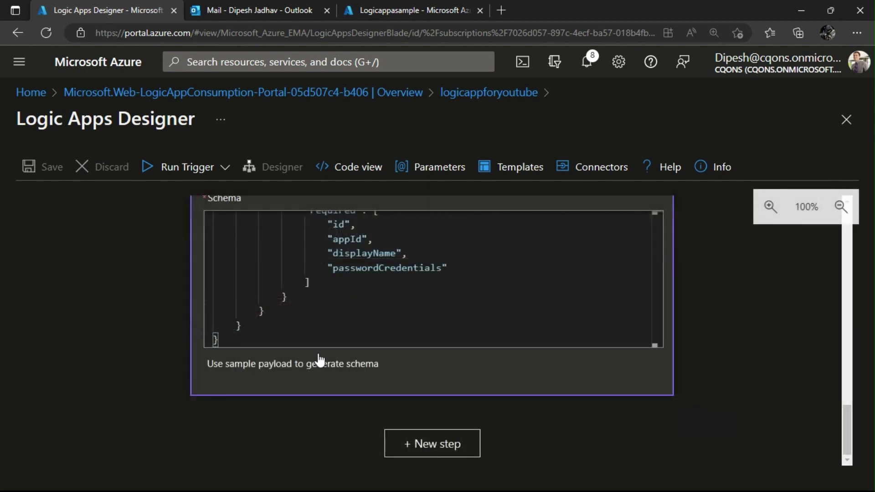
# Run the logic app's trigger.
pyautogui.scroll(4, 100, 302)
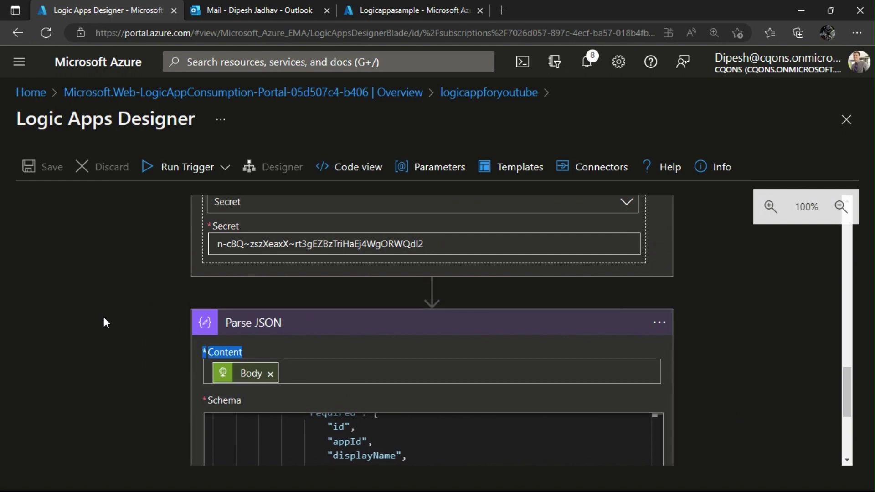
pyautogui.click(224, 169)
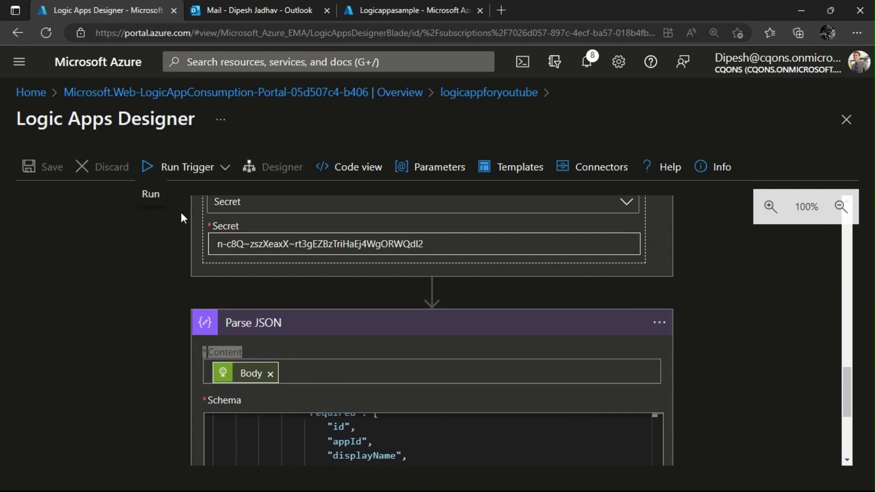
pyautogui.click(147, 196)
# Switch from the Azure designer over to the Postman window.
pyautogui.hotkey('alt', 'Tab')
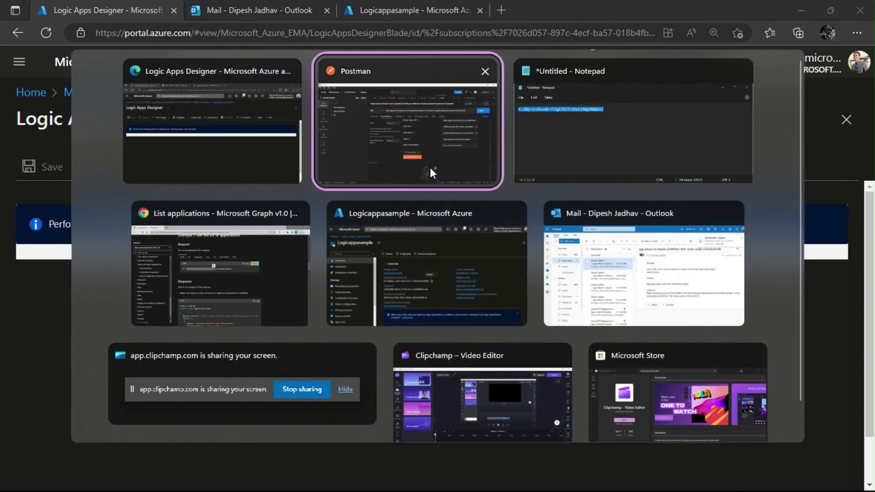
pyautogui.click(430, 165)
pyautogui.hotkey('alt', 'Tab')
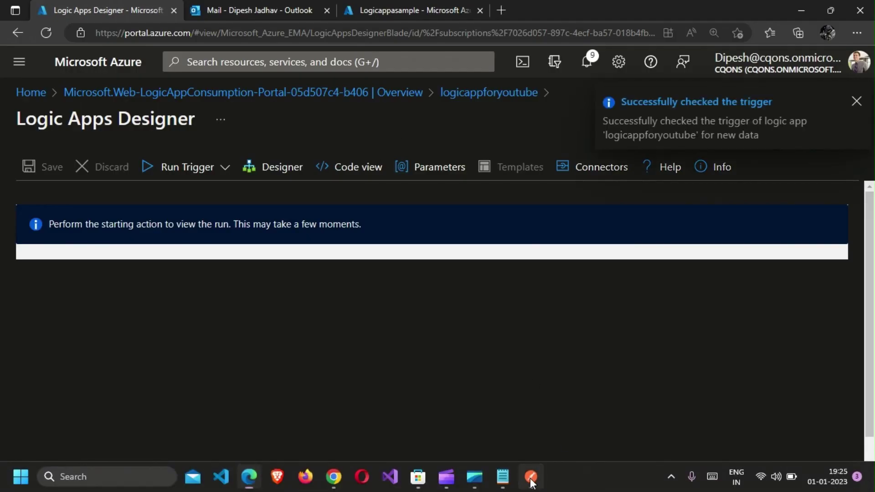
pyautogui.click(531, 478)
pyautogui.hotkey('alt', 'Tab')
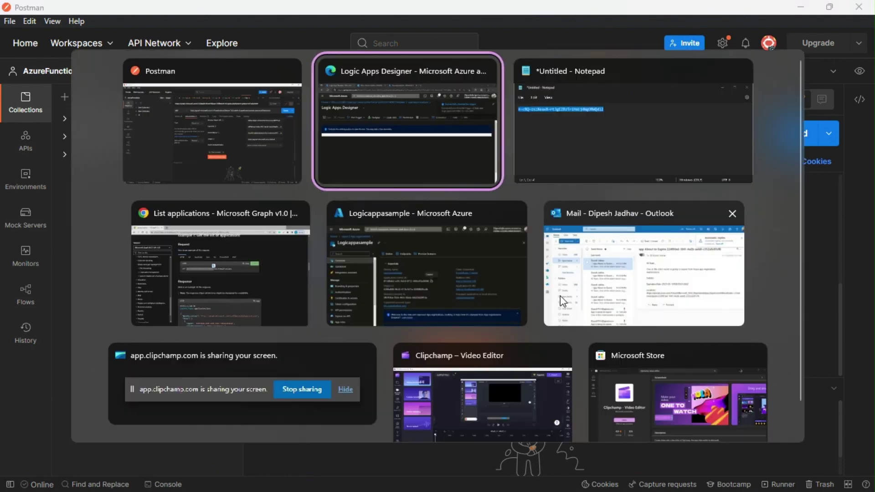
# Copy the secret from Notepad and paste it as Postman's new client secret.
pyautogui.click(550, 177)
pyautogui.click(561, 237)
pyautogui.hotkey('ctrl', 'a')
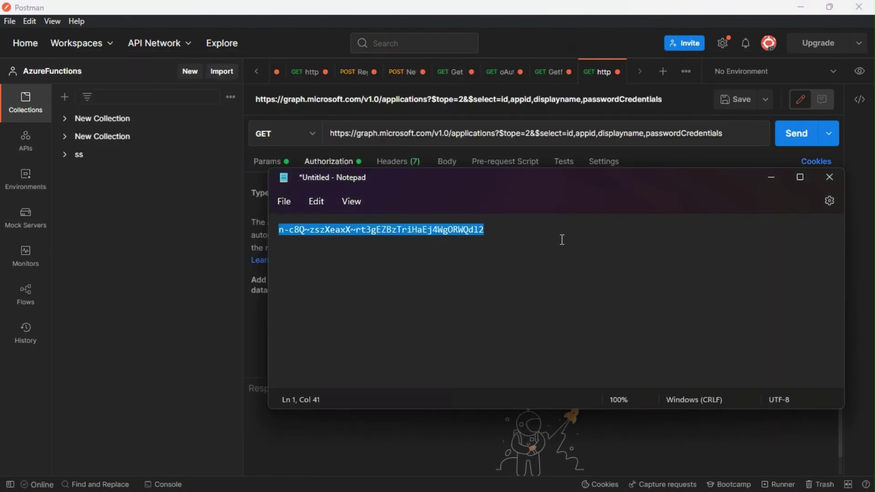
pyautogui.hotkey('alt', 'Tab')
pyautogui.hotkey('ctrl', 'a')
pyautogui.hotkey('ctrl', 'v')
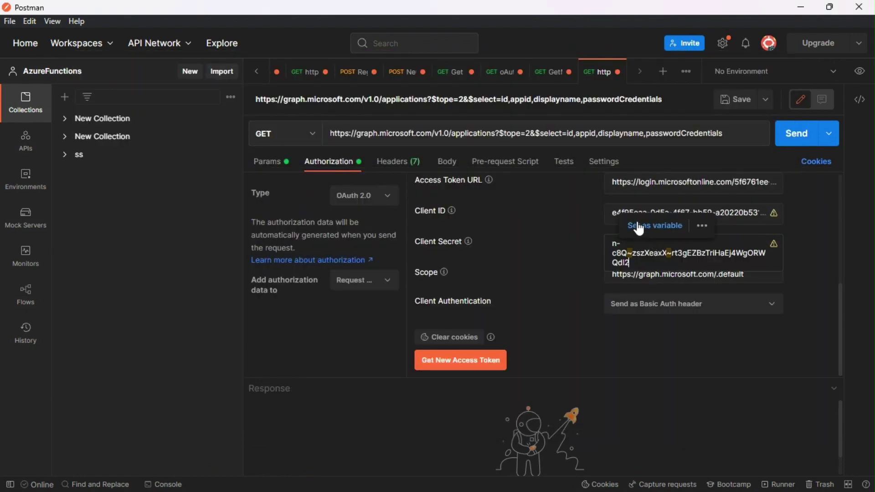
# Replace Postman's Client ID with the application client ID from the Azure app registration.
pyautogui.click(617, 209)
pyautogui.hotkey('alt', 'Tab')
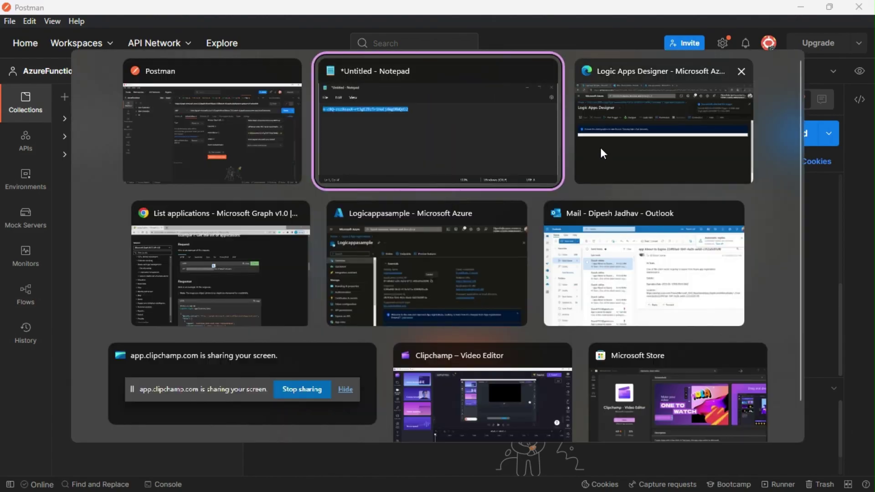
pyautogui.click(600, 147)
pyautogui.click(378, 5)
pyautogui.click(449, 283)
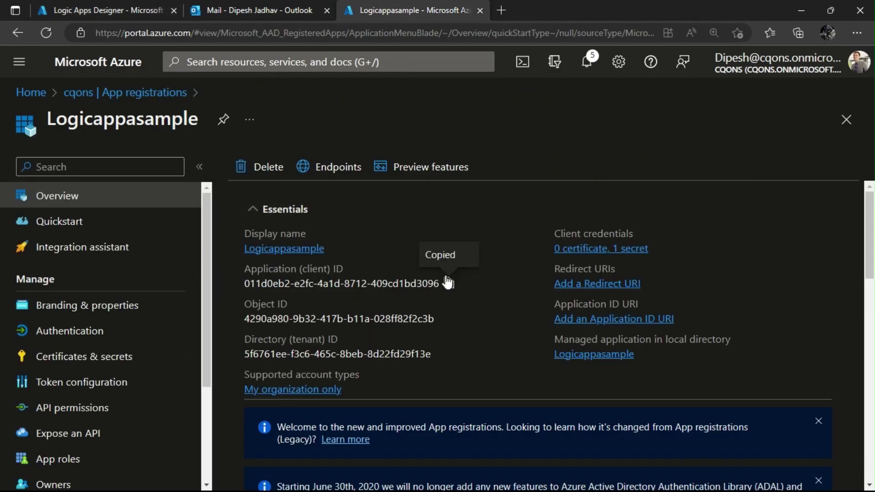
pyautogui.hotkey('alt', 'Tab')
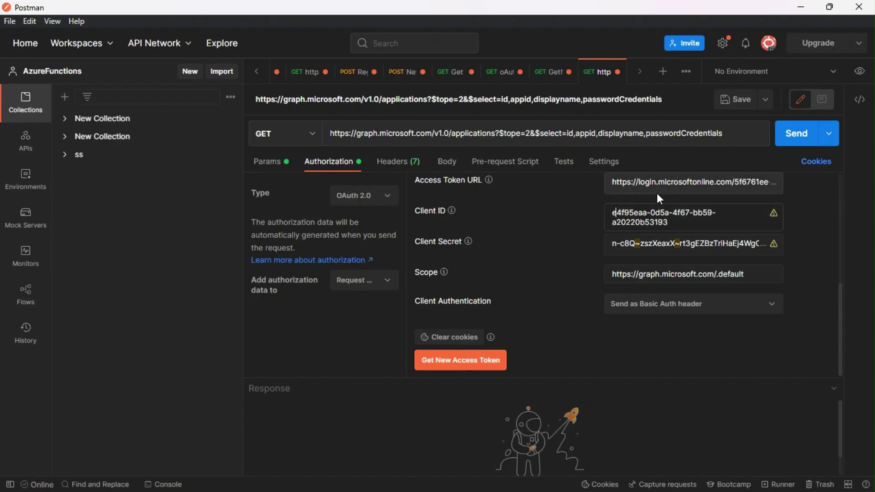
pyautogui.hotkey('ctrl', 'a')
pyautogui.hotkey('ctrl', 'v')
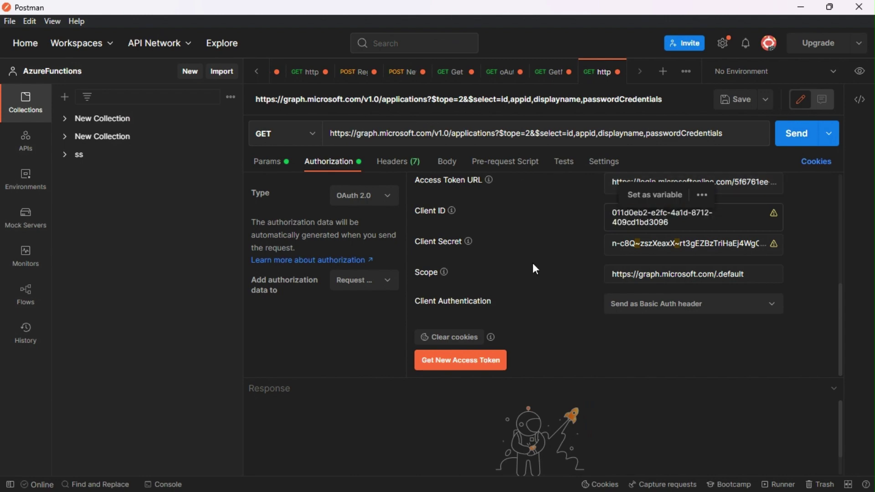
# Clear cookies, get a new access token, and use it for the request.
pyautogui.click(460, 337)
pyautogui.click(461, 360)
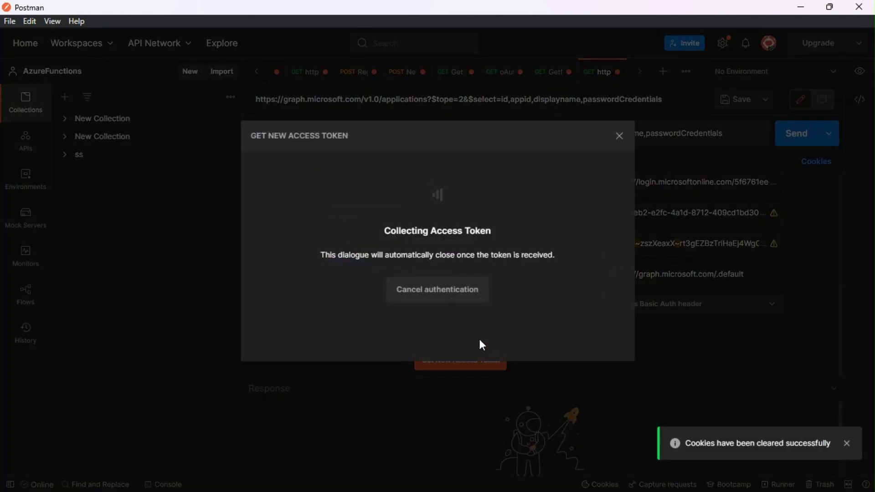
pyautogui.click(465, 308)
pyautogui.click(650, 171)
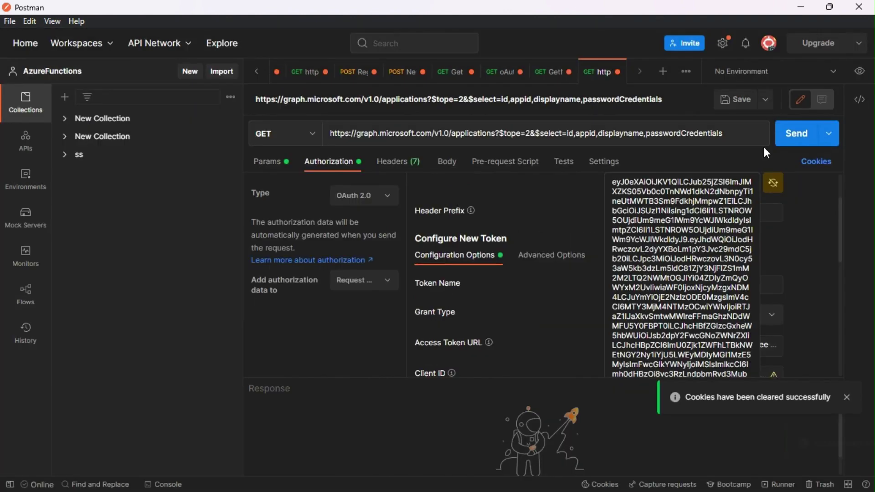
# Send the Graph applications request and copy its whole JSON response body.
pyautogui.hotkey('ctrl', 'Return')
pyautogui.moveTo(533, 378); pyautogui.dragTo(531, 206)
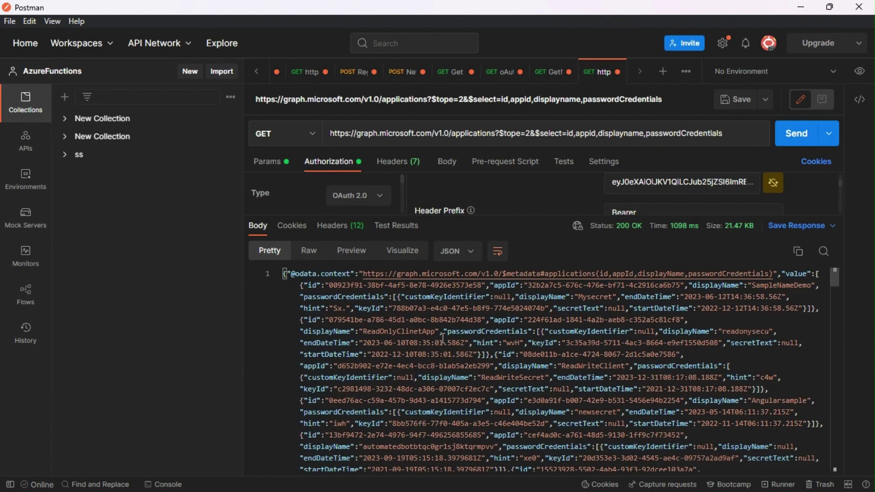
pyautogui.click(410, 354)
pyautogui.hotkey('ctrl', 'a')
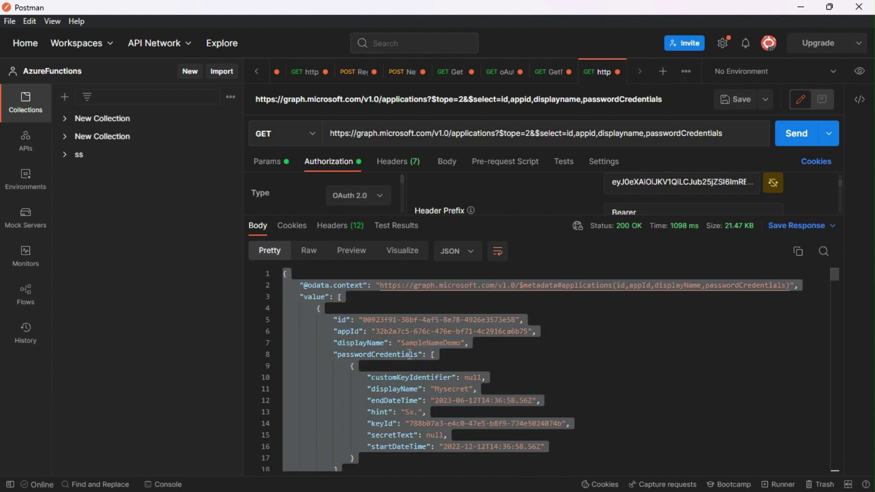
pyautogui.hotkey('alt', 'Tab')
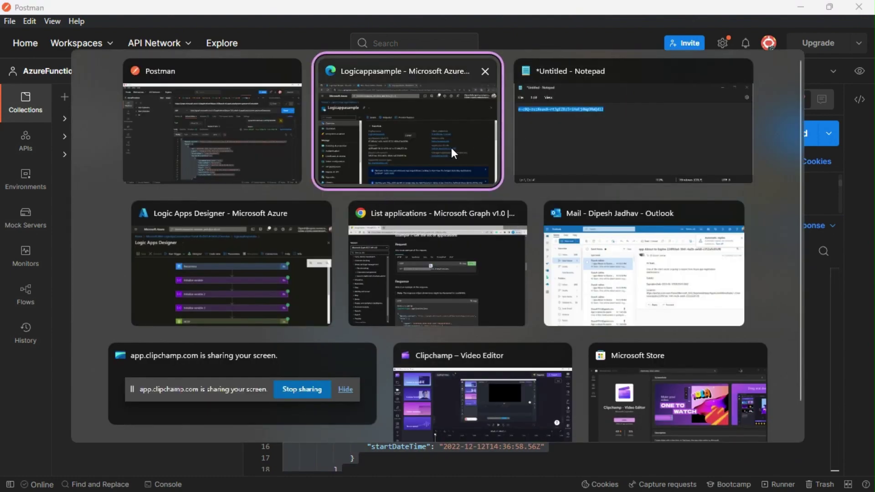
pyautogui.click(451, 148)
pyautogui.click(136, 6)
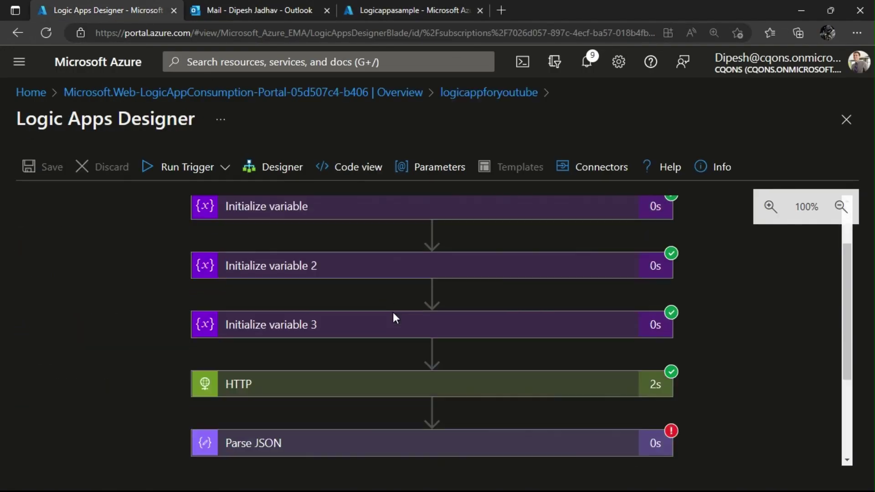
# Return to the editable workflow designer and expand the Parse JSON action.
pyautogui.scroll(-3, 393, 313)
pyautogui.click(394, 319)
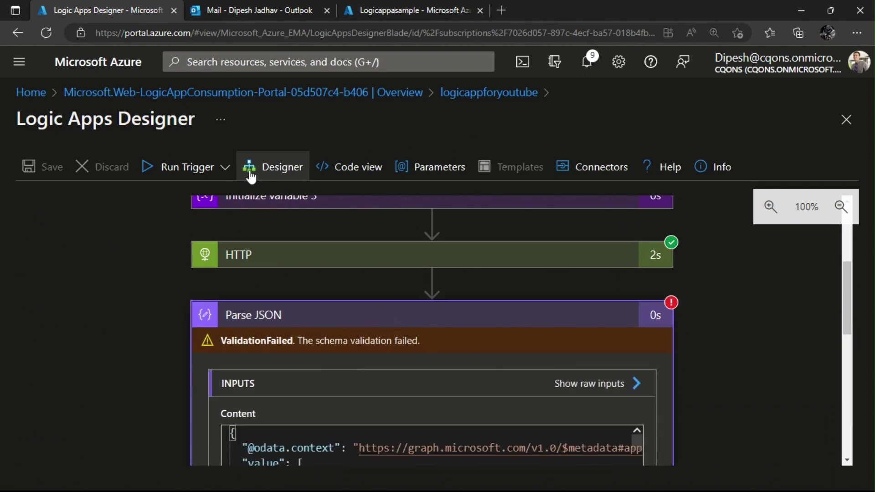
pyautogui.click(249, 168)
pyautogui.scroll(-3, 325, 325)
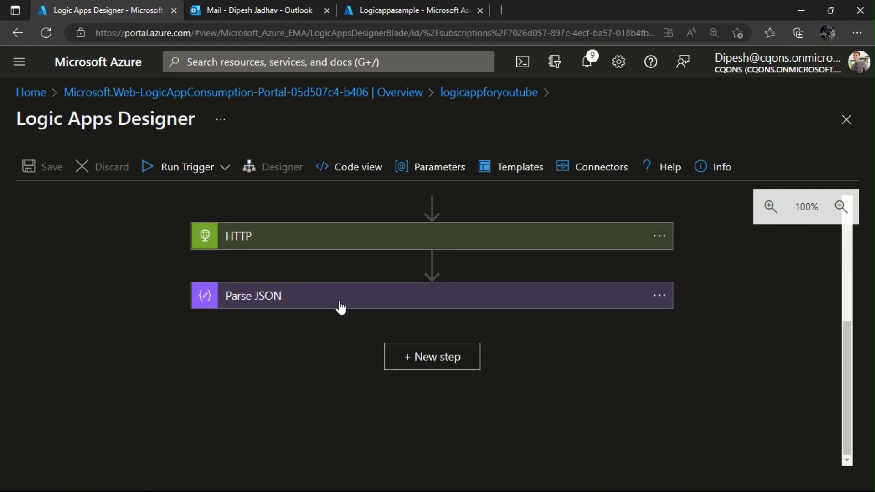
pyautogui.click(338, 303)
pyautogui.scroll(-5, 292, 370)
# Generate the schema from the pasted Graph applications sample and review the result.
pyautogui.click(344, 459)
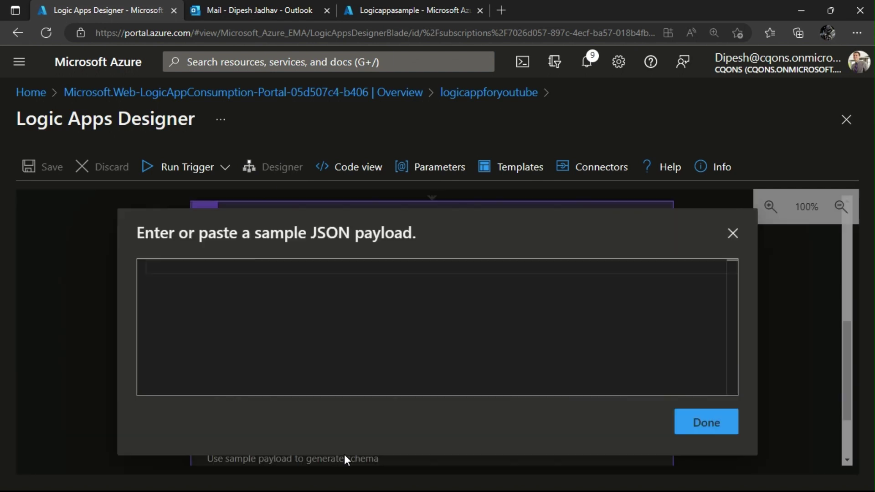
pyautogui.hotkey('ctrl', 'v')
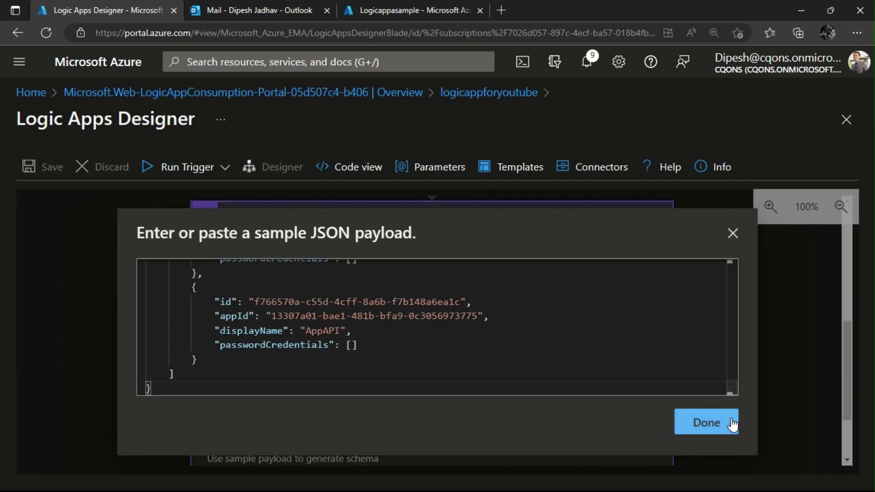
pyautogui.click(729, 422)
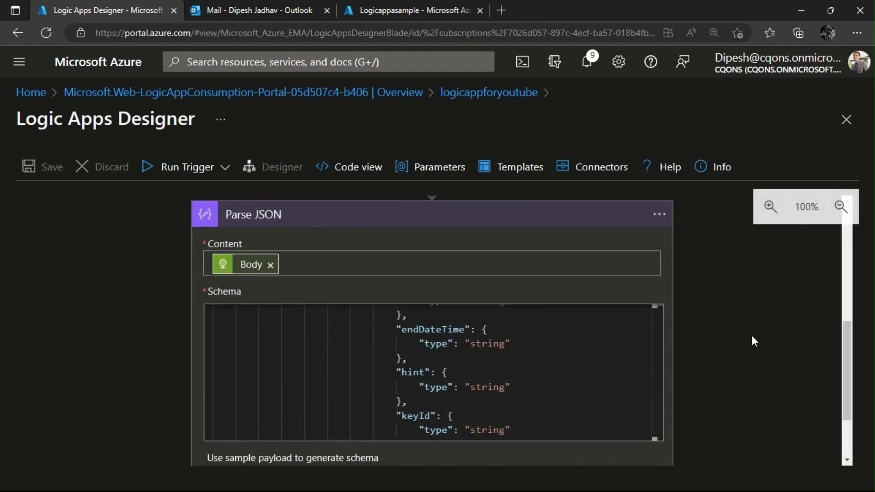
pyautogui.scroll(5, 751, 335)
pyautogui.scroll(-5, 651, 357)
pyautogui.scroll(10, 520, 372)
pyautogui.scroll(-5, 521, 356)
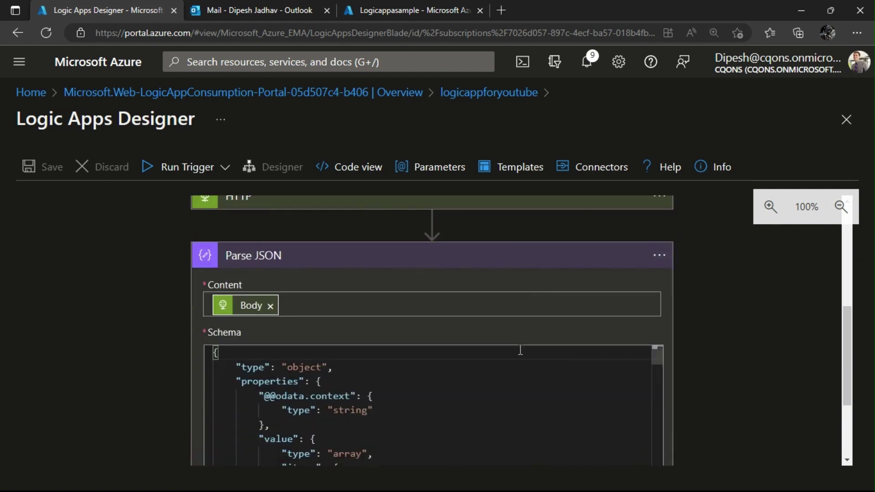
pyautogui.scroll(2, 519, 348)
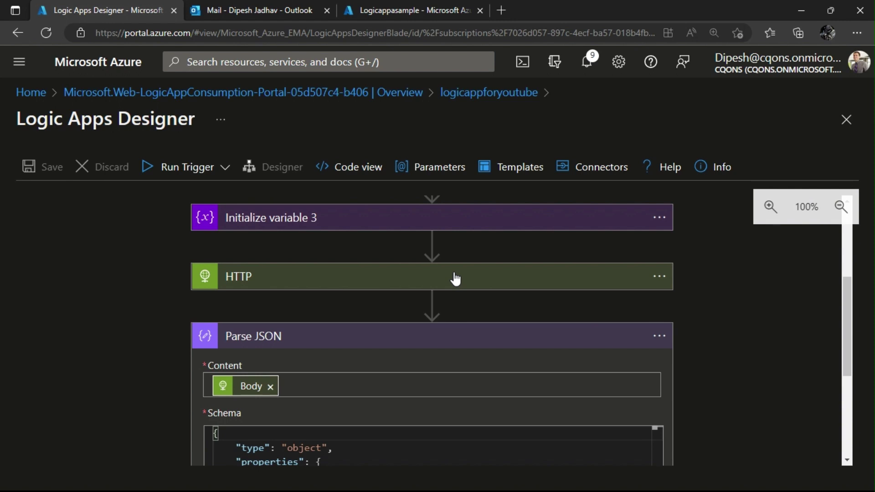
pyautogui.scroll(-3, 127, 338)
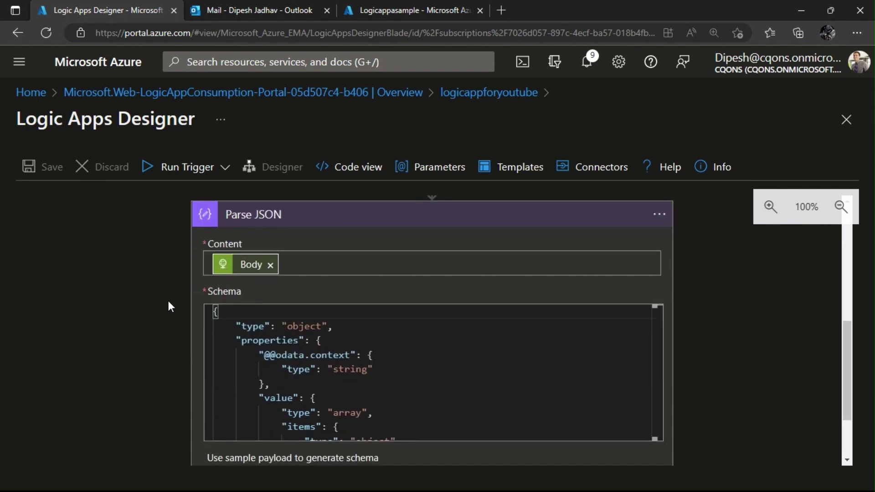
pyautogui.scroll(-2, 172, 305)
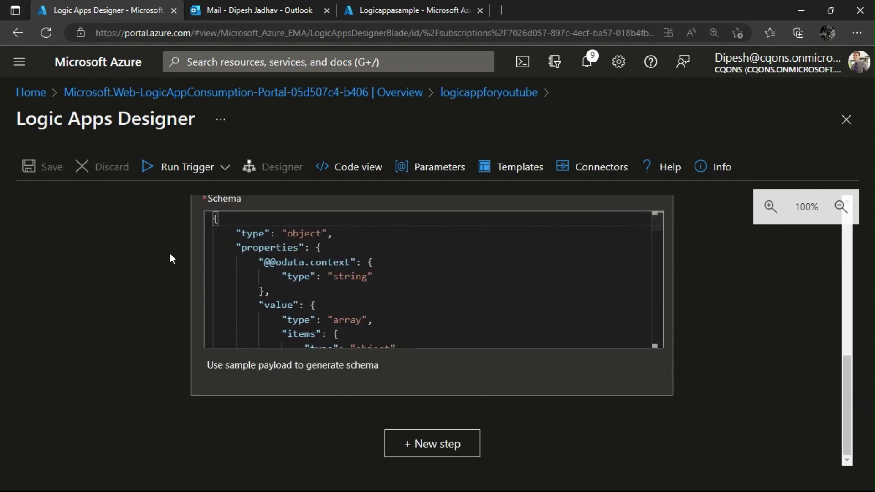
pyautogui.scroll(4, 144, 321)
pyautogui.scroll(-2, 182, 326)
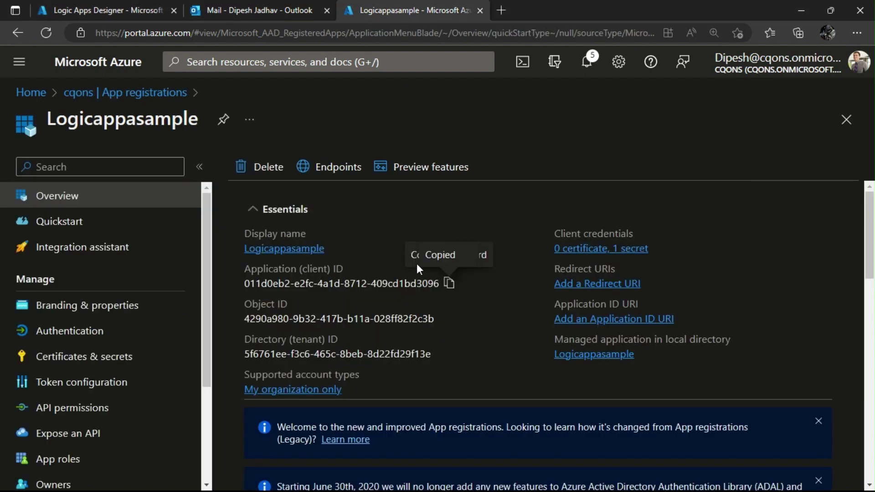
pyautogui.hotkey('alt', 'Tab')
pyautogui.press('Tab')
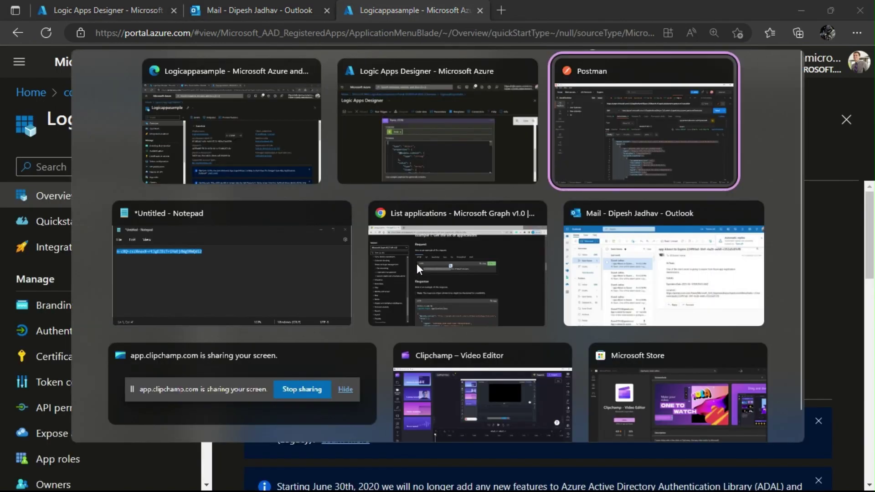
# Correct Postman's request URL from the misspelled $tope=2 to $top=1.
pyautogui.click(623, 135)
pyautogui.click(597, 139)
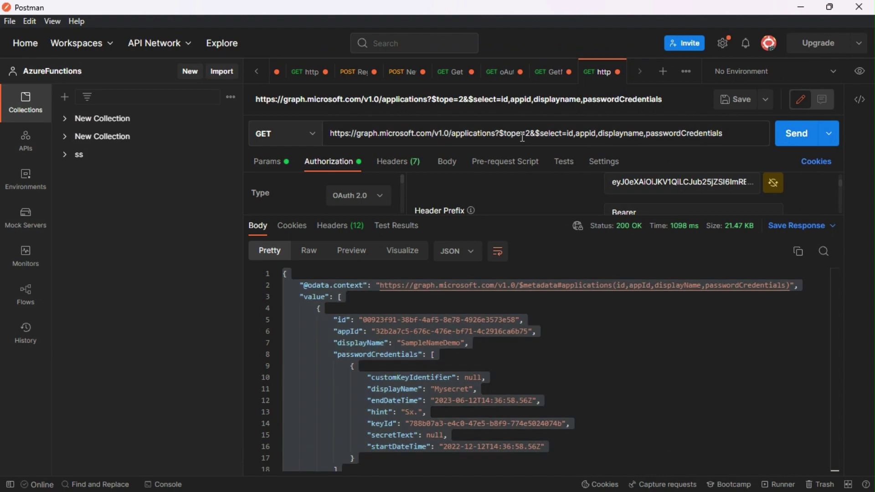
pyautogui.click(522, 136)
pyautogui.press('BackSpace')
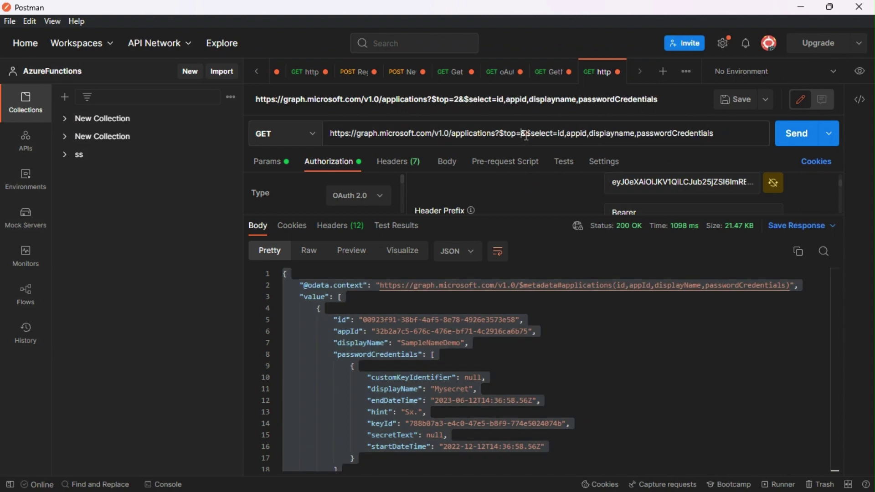
pyautogui.click(527, 137)
pyautogui.press('BackSpace')
pyautogui.write('1')
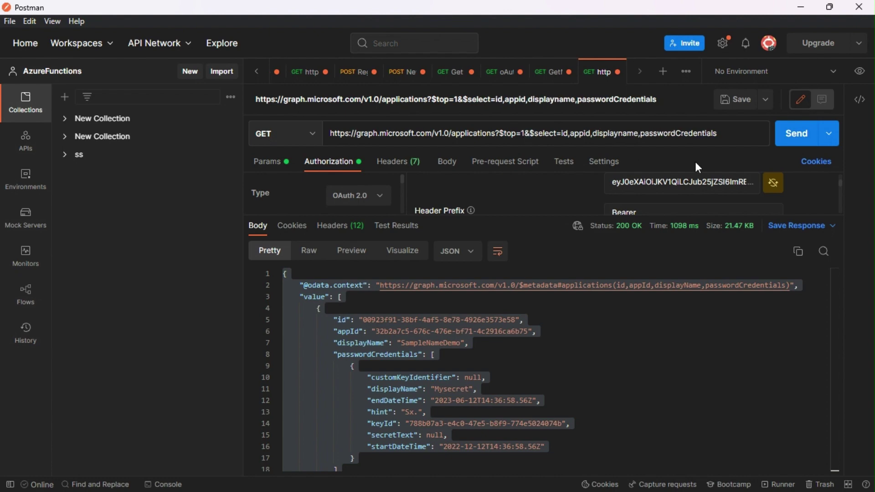
# Send the single-application request and select the entire JSON response.
pyautogui.click(797, 133)
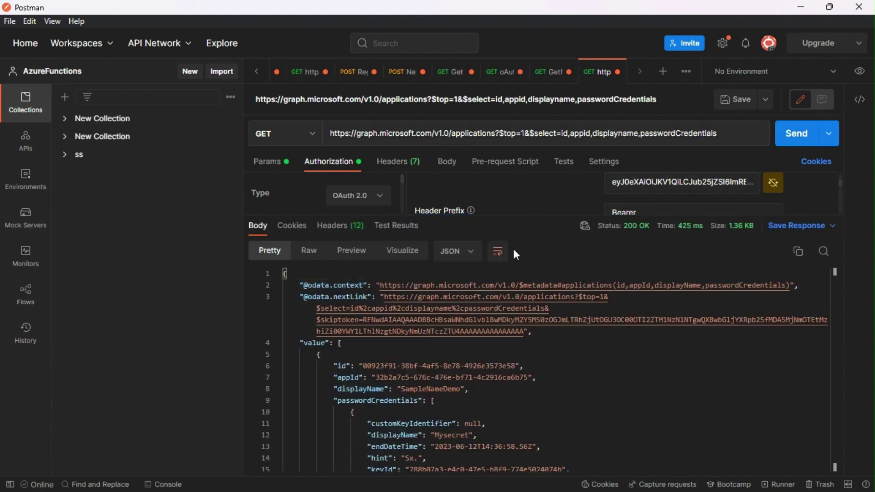
pyautogui.click(485, 378)
pyautogui.hotkey('ctrl', 'a')
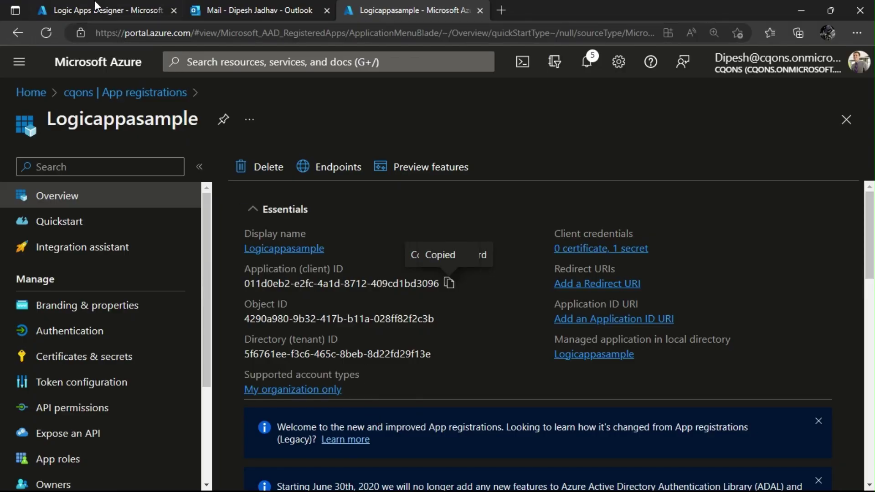
# Replace the Parse JSON schema text with the copied Postman response.
pyautogui.click(103, 10)
pyautogui.hotkey('ctrl', 'a')
pyautogui.hotkey('ctrl', 'v')
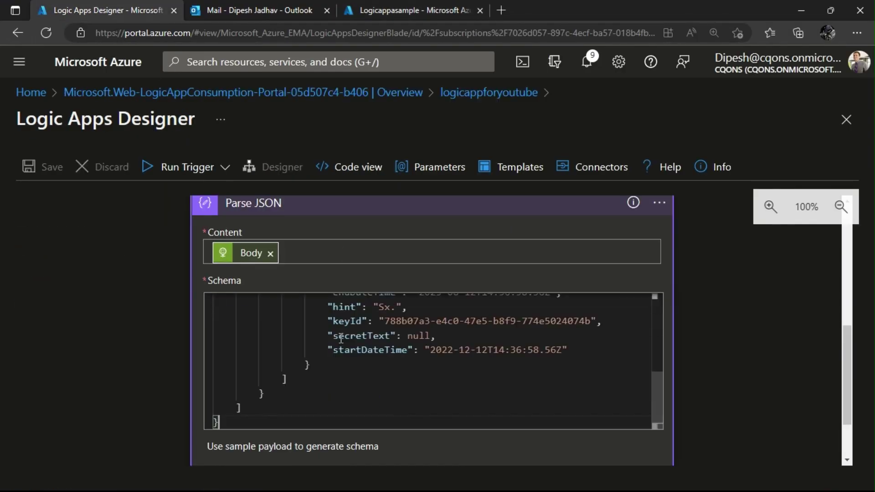
pyautogui.scroll(5, 341, 337)
pyautogui.scroll(3, 177, 363)
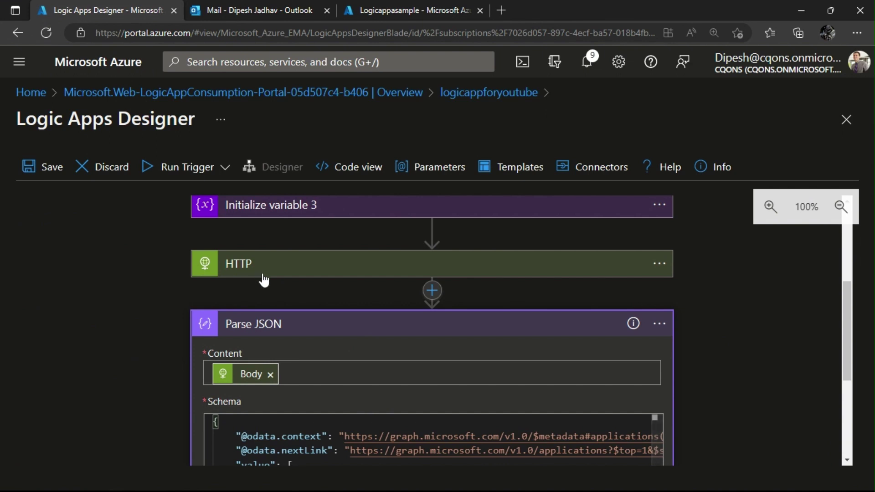
# Fix the HTTP action's URI so the query reads $top=2.
pyautogui.click(227, 266)
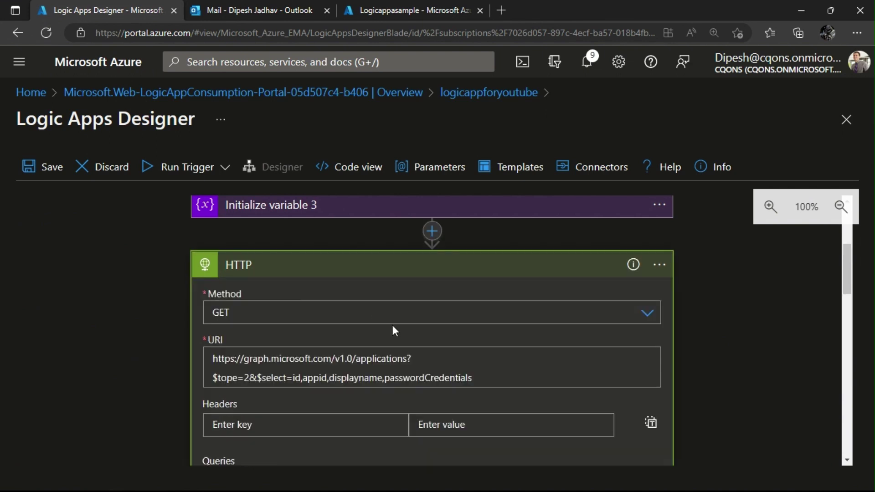
pyautogui.click(235, 378)
pyautogui.press('BackSpace')
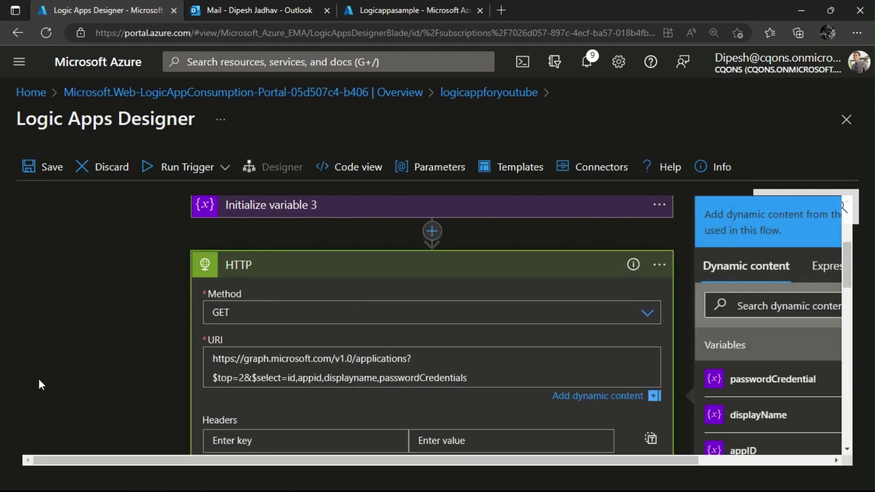
# Save the logic app, run its trigger, and save again.
pyautogui.click(47, 175)
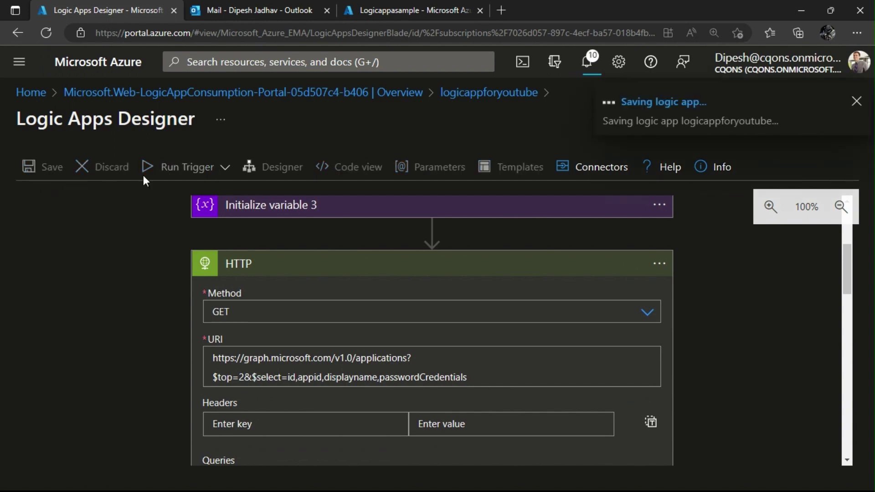
pyautogui.click(208, 179)
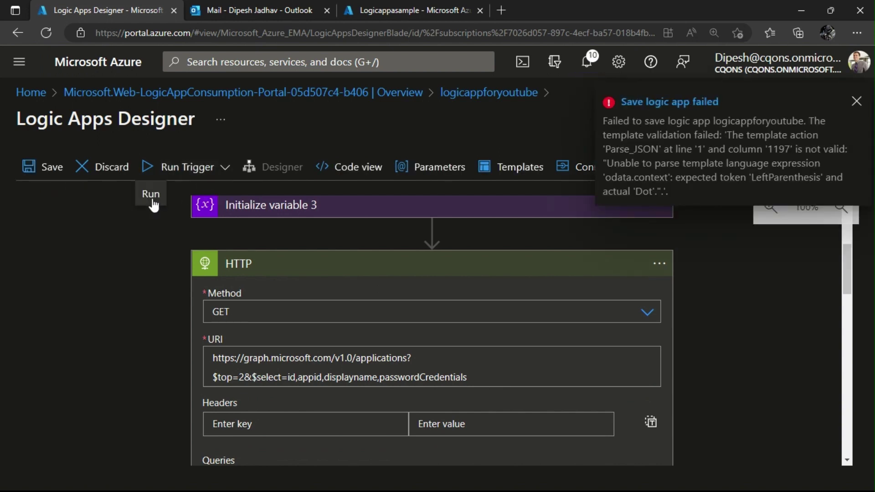
pyautogui.click(55, 174)
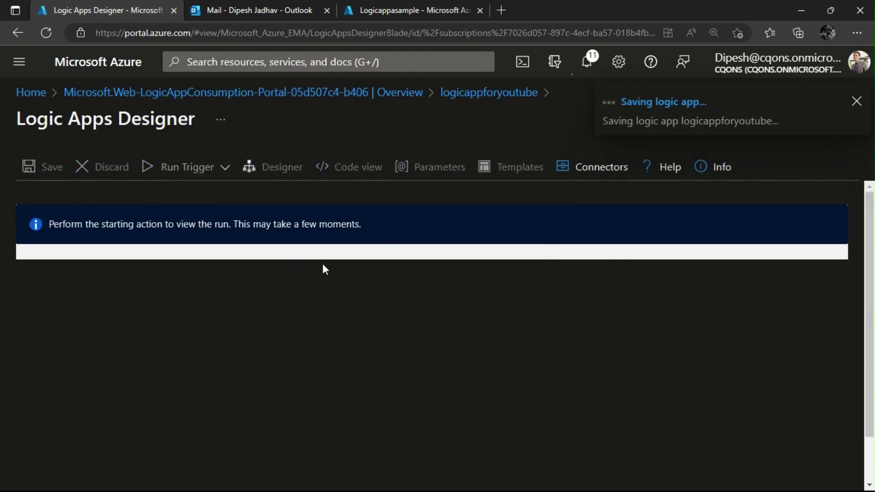
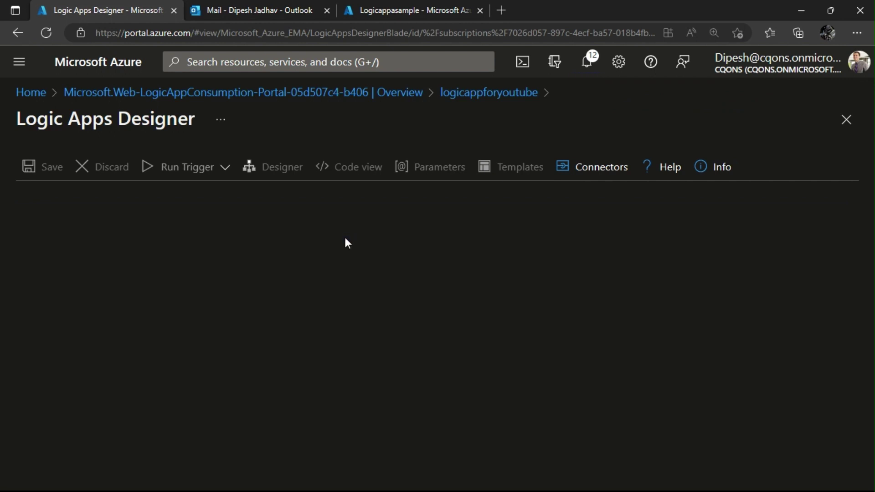
# Expand the failed run's HTTP step and inspect its URI input.
pyautogui.scroll(-4, 347, 251)
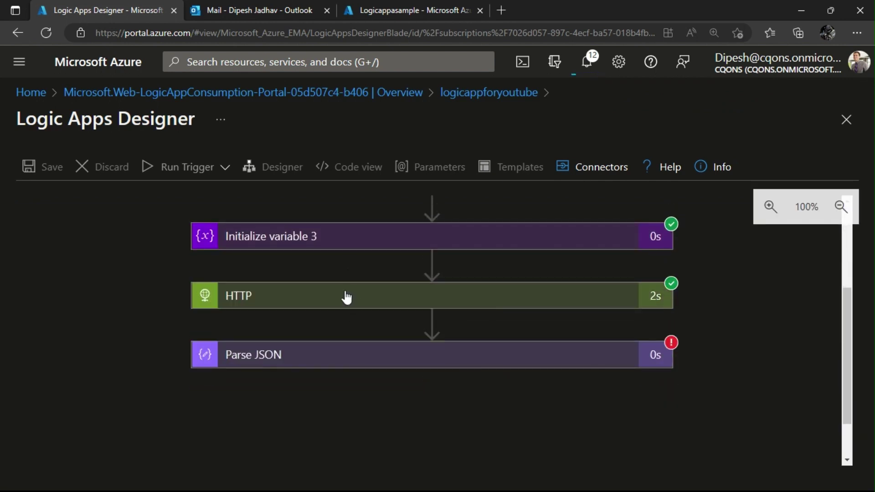
pyautogui.click(346, 296)
pyautogui.scroll(-3, 308, 294)
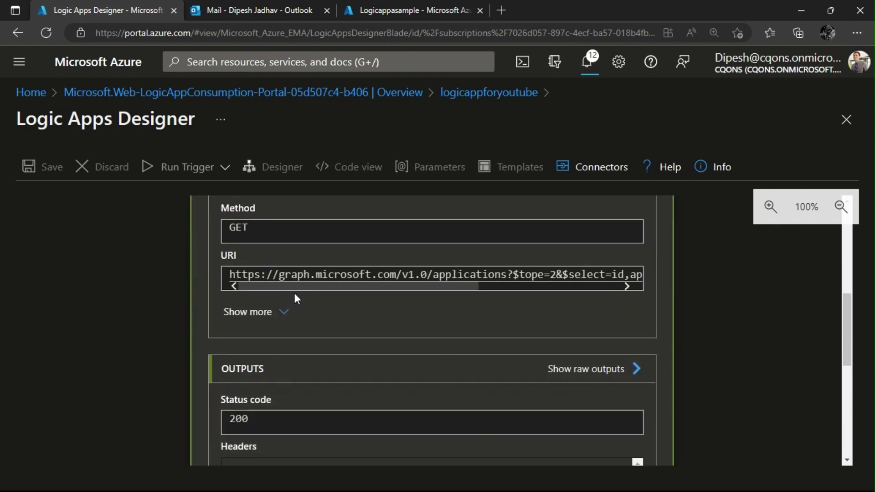
pyautogui.moveTo(296, 287); pyautogui.dragTo(224, 291)
pyautogui.scroll(3, 245, 225)
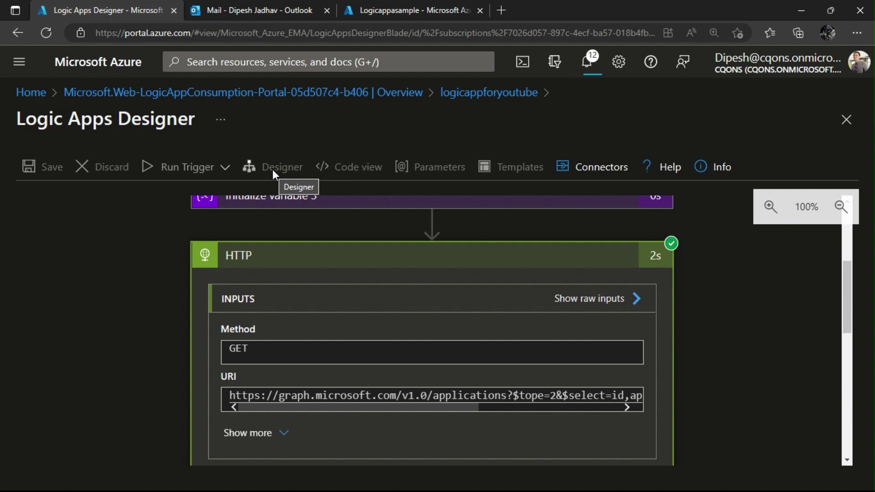
# Reload the browser page to return to the Logic Apps Designer.
pyautogui.doubleClick(718, 278)
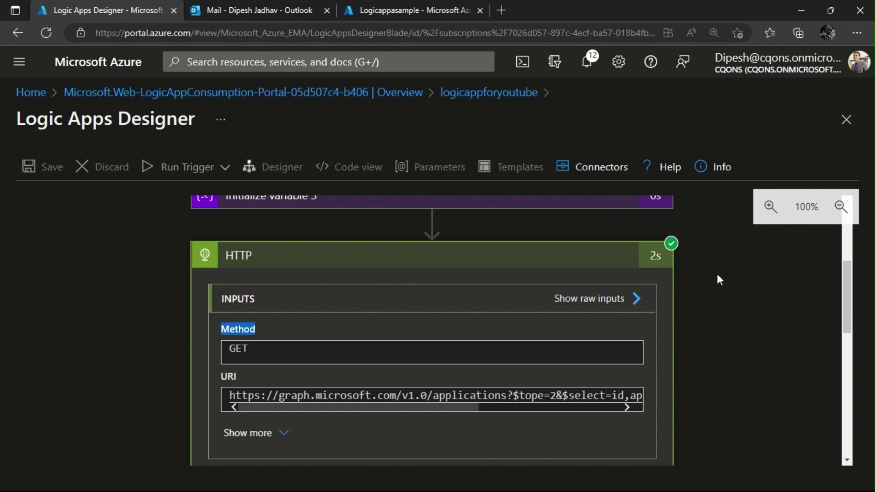
pyautogui.click(46, 33)
pyautogui.click(490, 103)
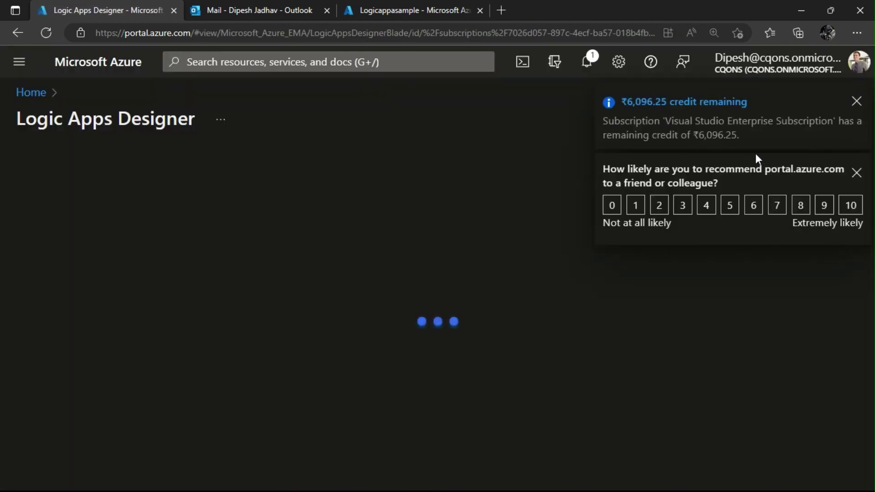
# Dismiss the credit and feedback notifications and expand the HTTP step.
pyautogui.click(857, 101)
pyautogui.click(856, 100)
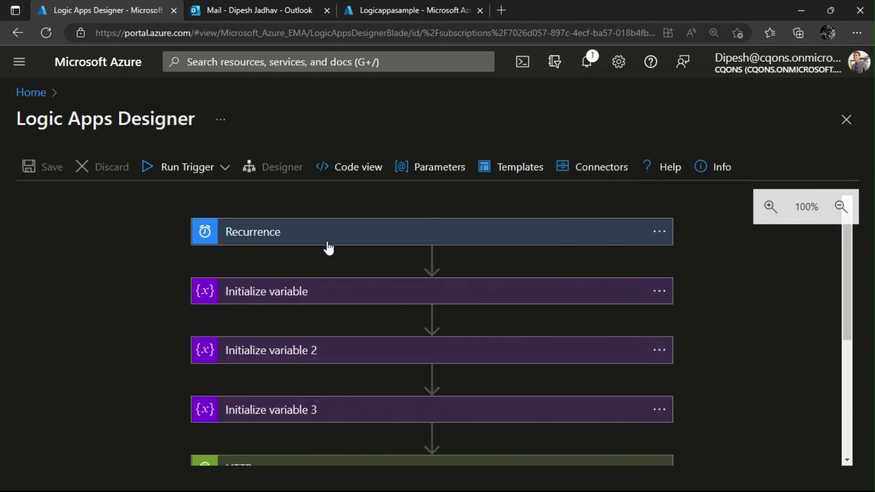
pyautogui.scroll(-4, 321, 260)
pyautogui.click(308, 333)
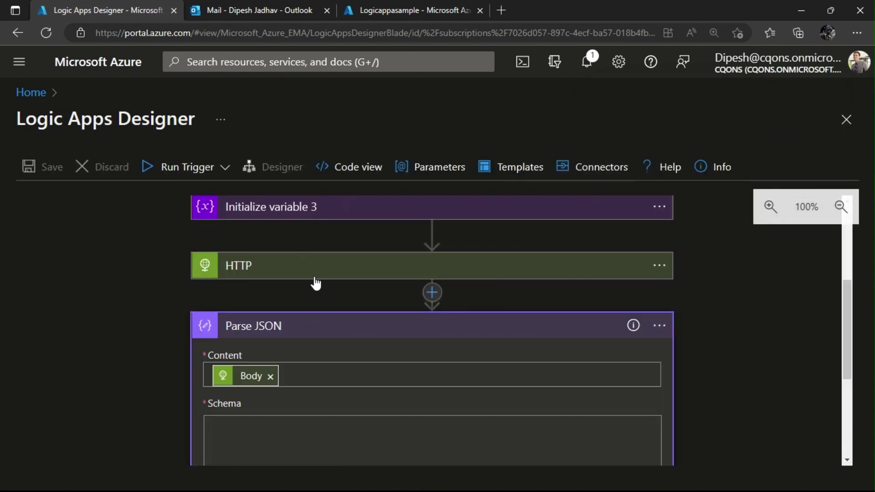
pyautogui.click(314, 272)
# Change $tope=2 to $top=2 in the HTTP URI and save the logic app.
pyautogui.scroll(-2, 330, 299)
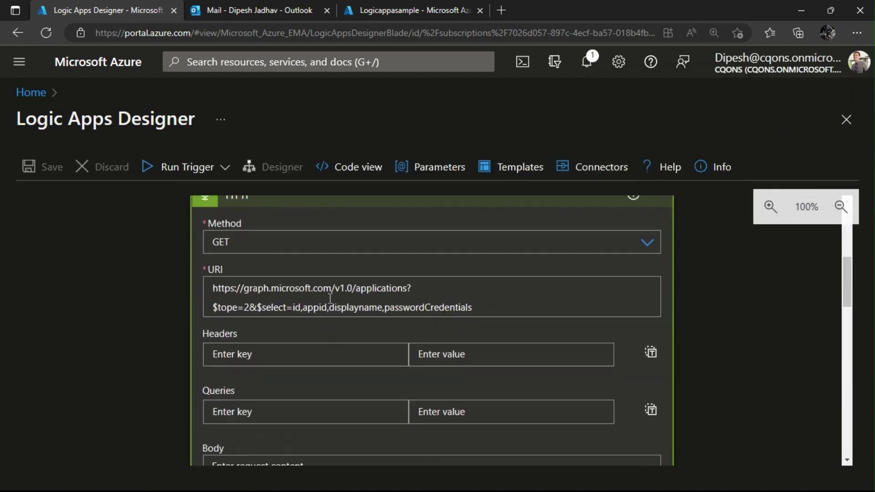
pyautogui.click(240, 301)
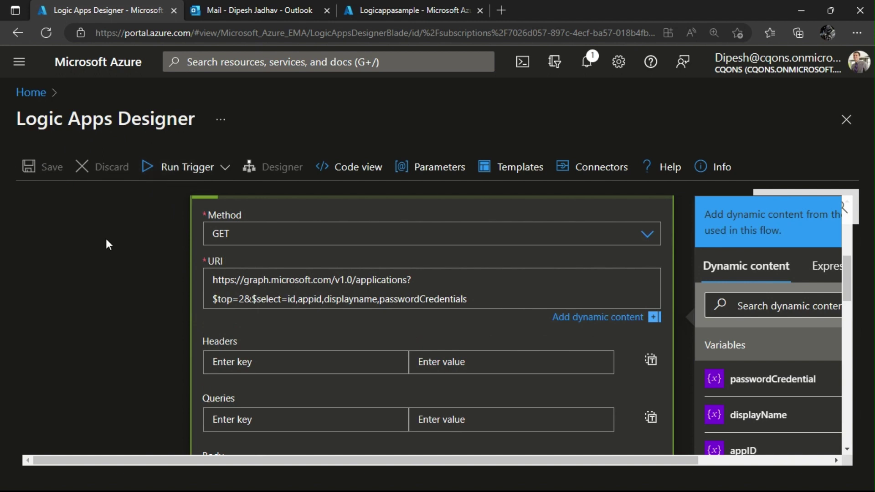
pyautogui.click(27, 185)
pyautogui.click(29, 168)
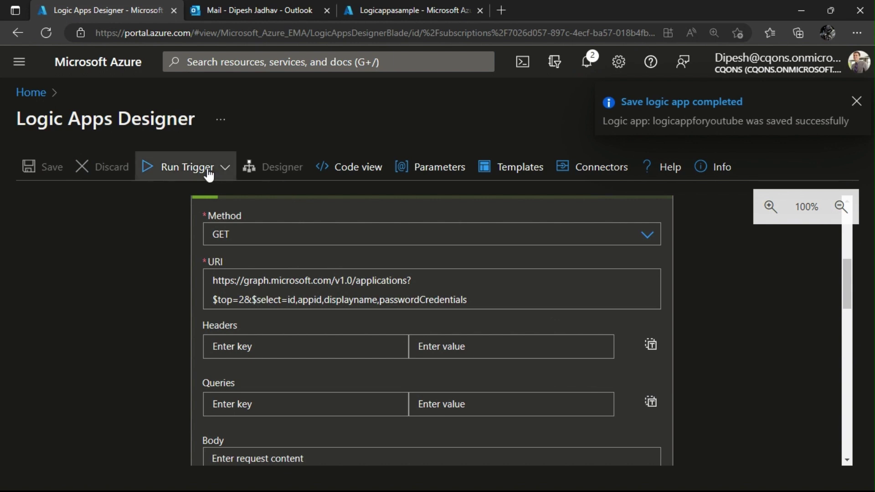
# Run the trigger, confirm HTTP and Parse JSON show green checks, then return to the Designer.
pyautogui.click(151, 168)
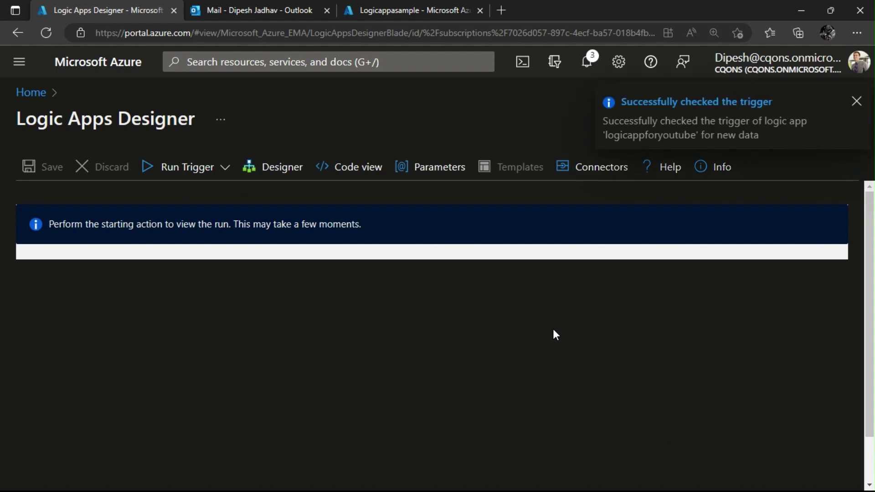
pyautogui.scroll(-1, 551, 337)
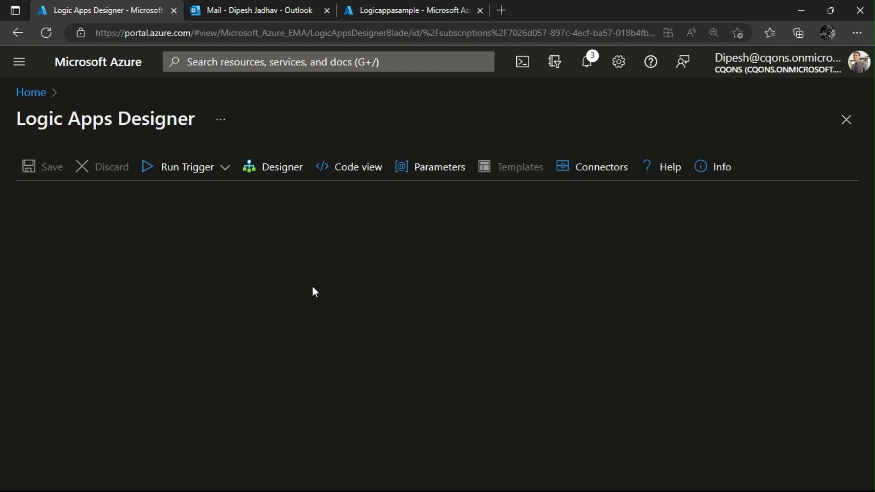
pyautogui.scroll(-5, 310, 296)
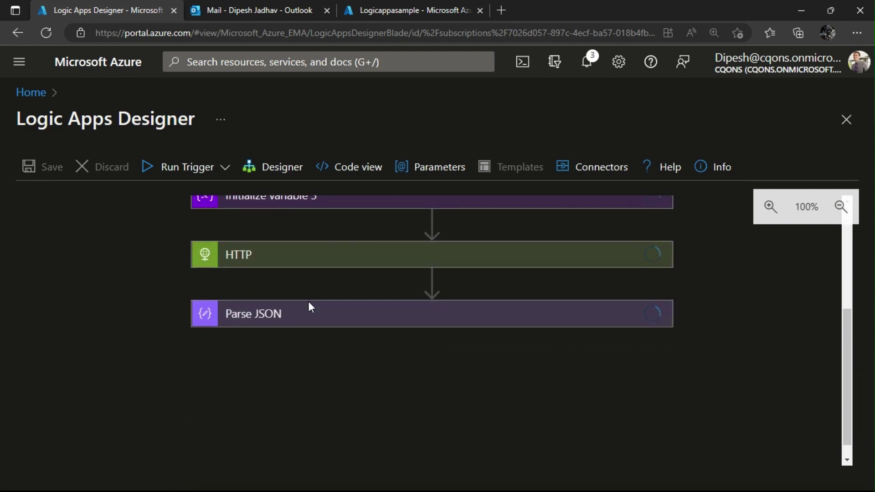
pyautogui.scroll(5, 308, 302)
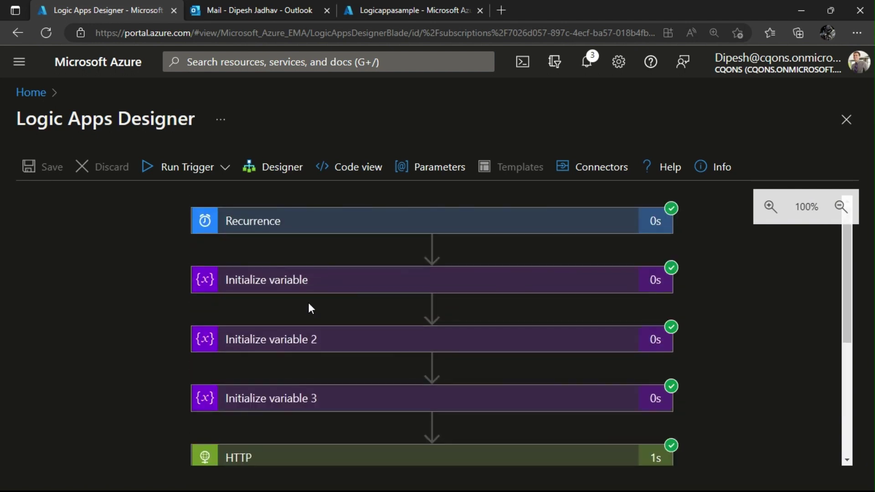
pyautogui.scroll(-5, 308, 303)
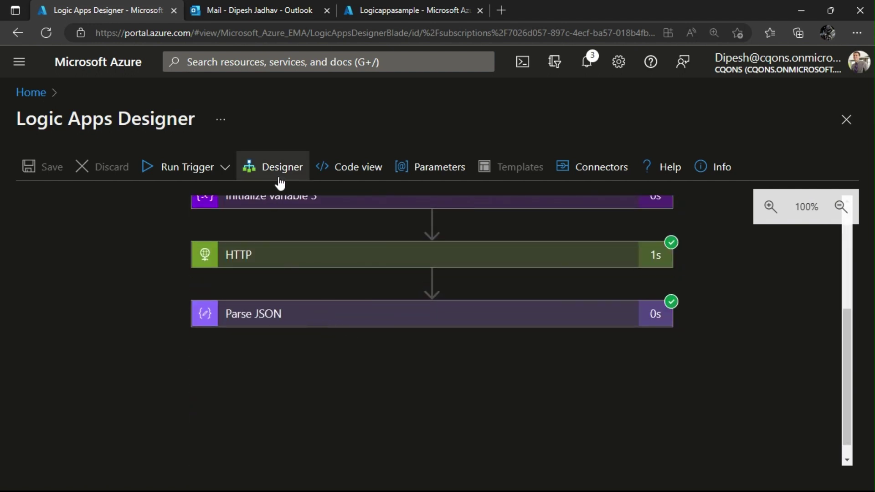
pyautogui.click(279, 183)
pyautogui.scroll(-5, 369, 262)
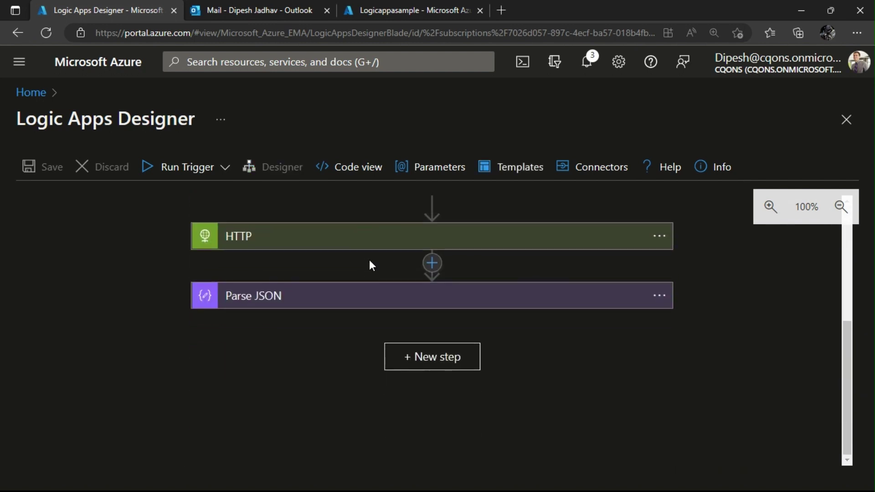
# Add a For each loop after Parse JSON that iterates over its 'value' output.
pyautogui.click(416, 355)
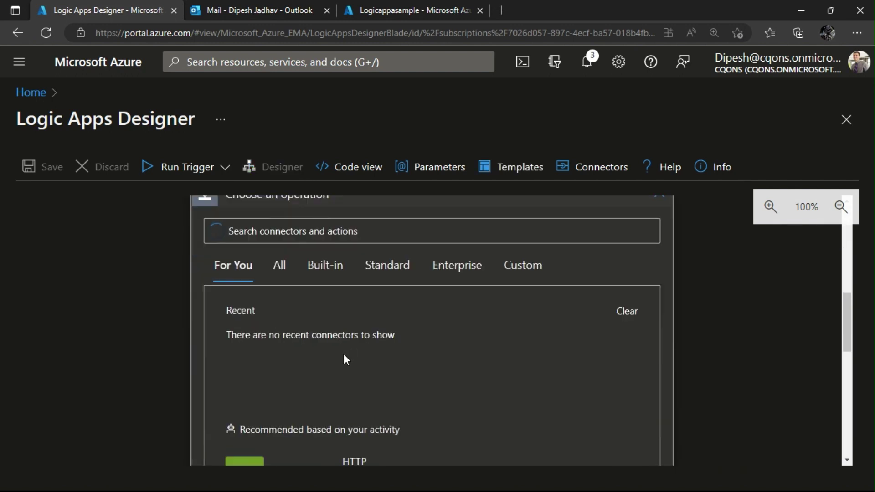
pyautogui.scroll(-10, 344, 355)
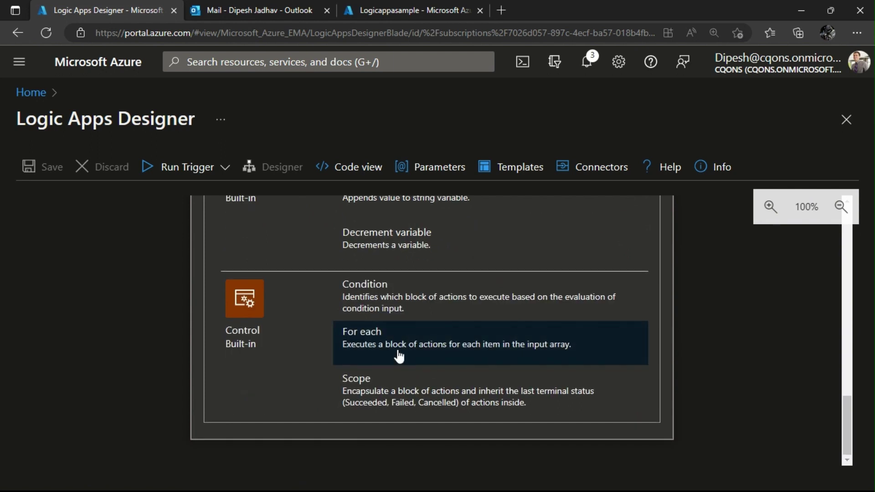
pyautogui.click(397, 352)
pyautogui.click(336, 389)
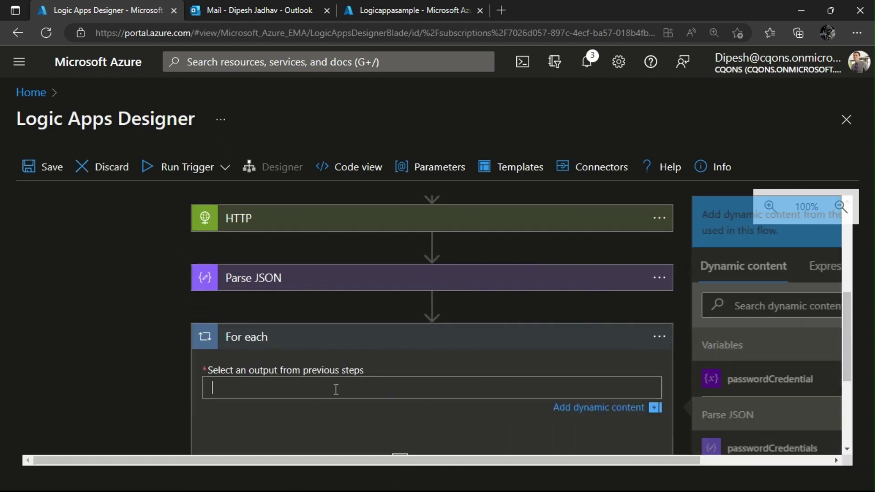
pyautogui.scroll(-2, 730, 398)
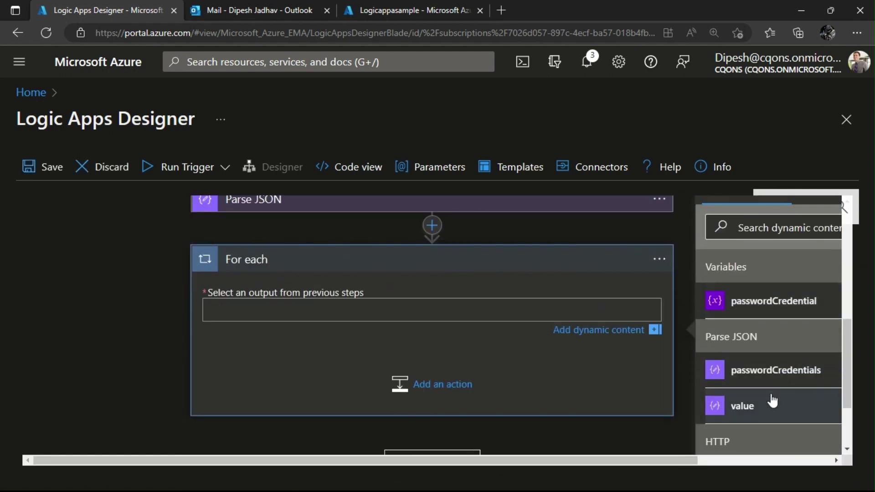
pyautogui.scroll(2, 772, 401)
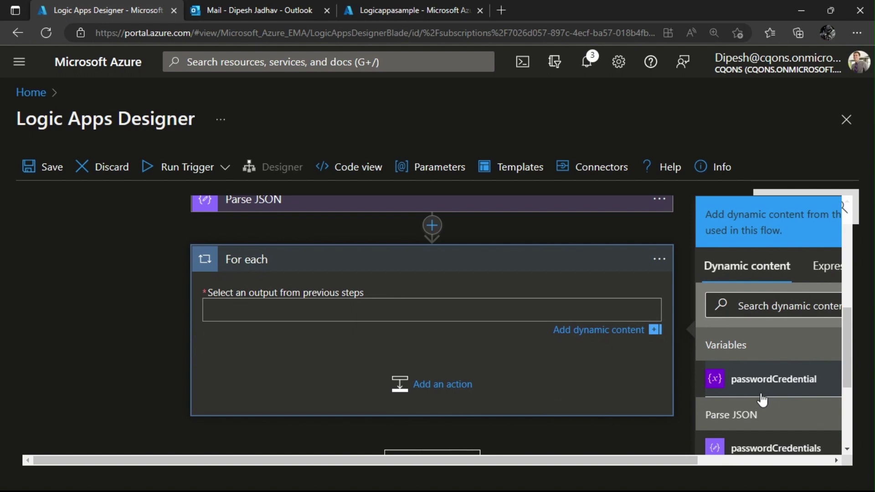
pyautogui.scroll(-2, 748, 402)
pyautogui.click(746, 403)
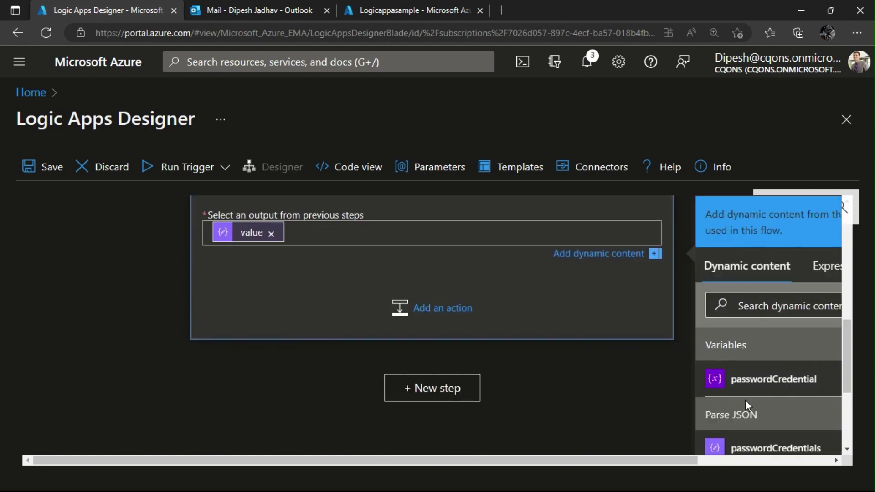
pyautogui.scroll(2, 99, 296)
pyautogui.scroll(-1, 182, 319)
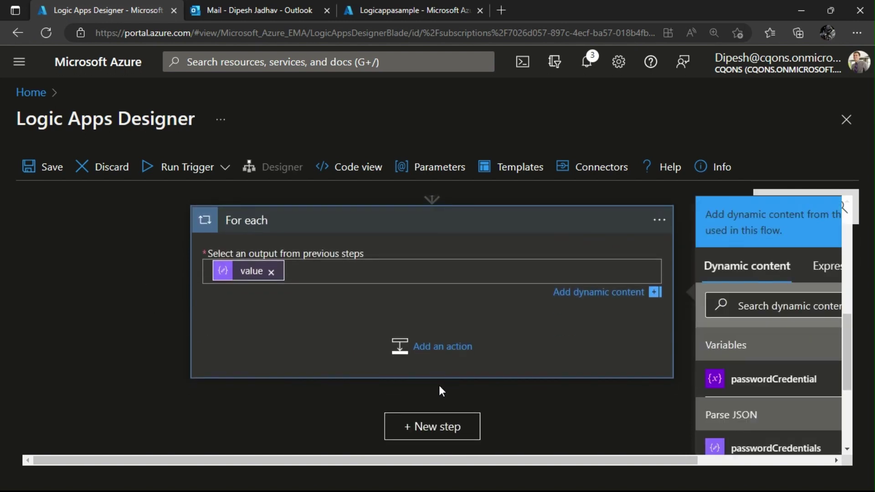
pyautogui.click(422, 360)
# Add a Set variable action in the loop assigning the appId value to appID.
pyautogui.scroll(-5, 176, 376)
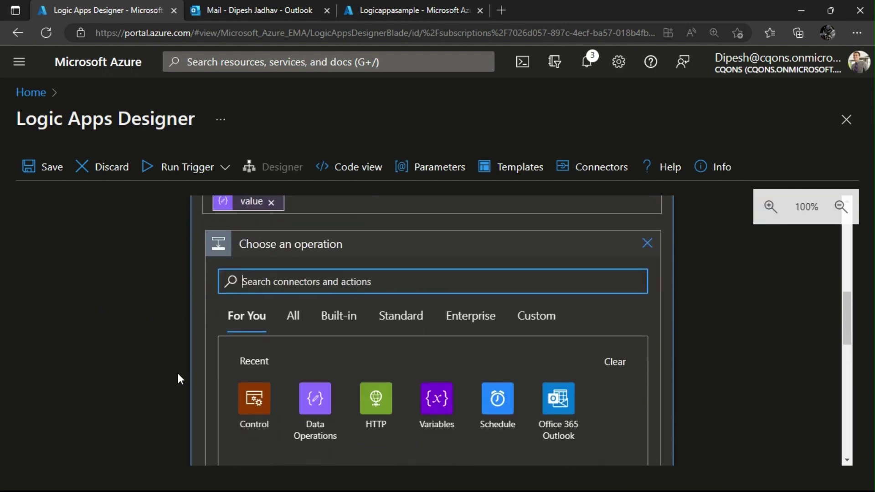
pyautogui.scroll(2, 456, 306)
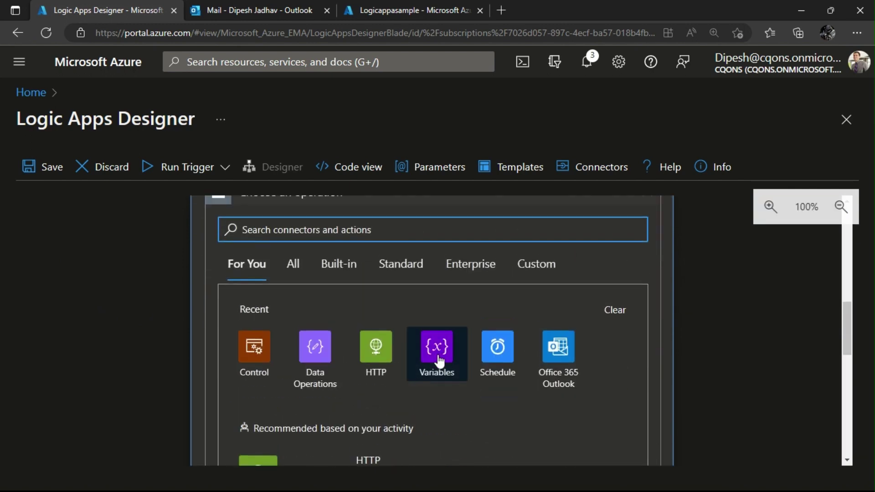
pyautogui.click(436, 342)
pyautogui.scroll(-5, 328, 361)
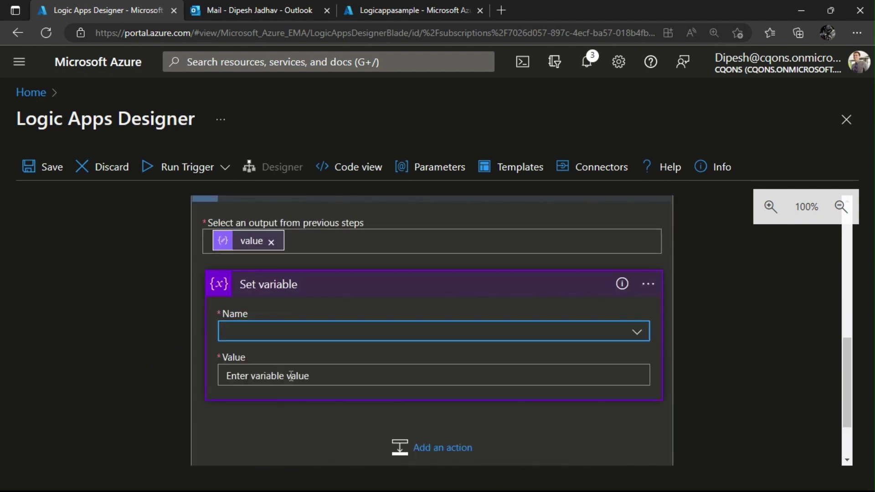
pyautogui.click(301, 340)
pyautogui.click(252, 441)
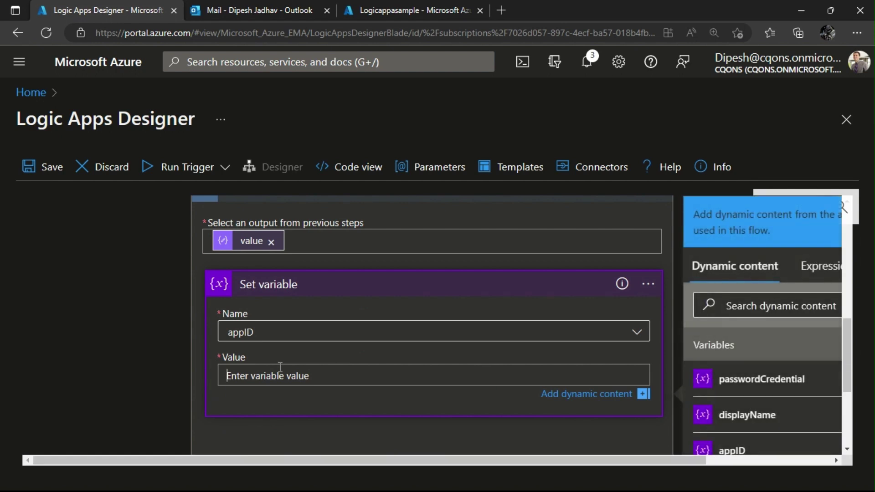
pyautogui.scroll(-1, 283, 359)
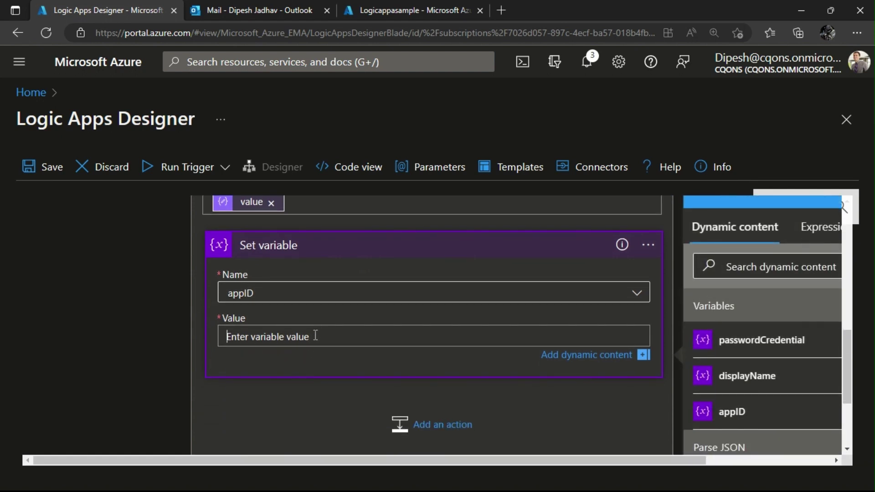
pyautogui.scroll(-2, 733, 405)
pyautogui.scroll(-1, 727, 401)
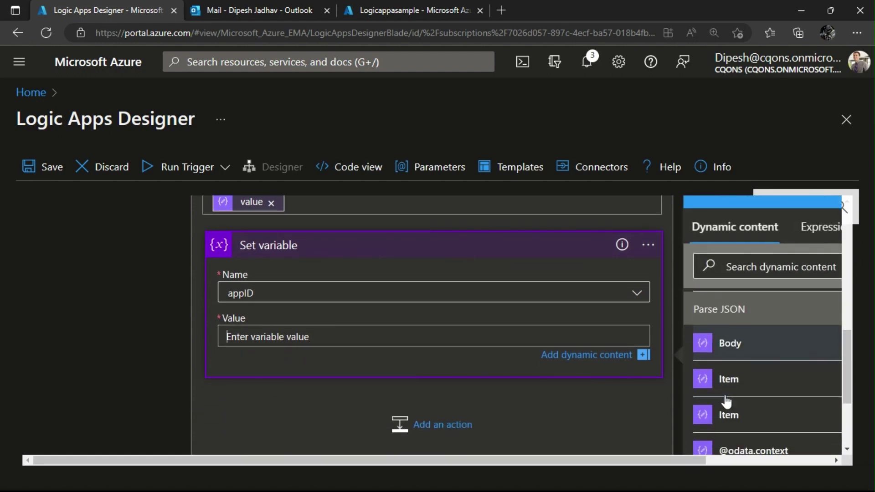
pyautogui.scroll(-2, 727, 402)
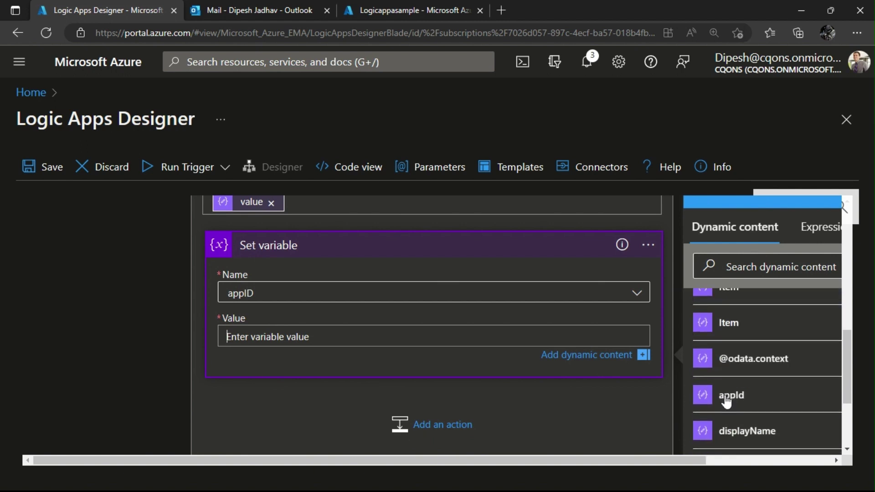
pyautogui.click(727, 402)
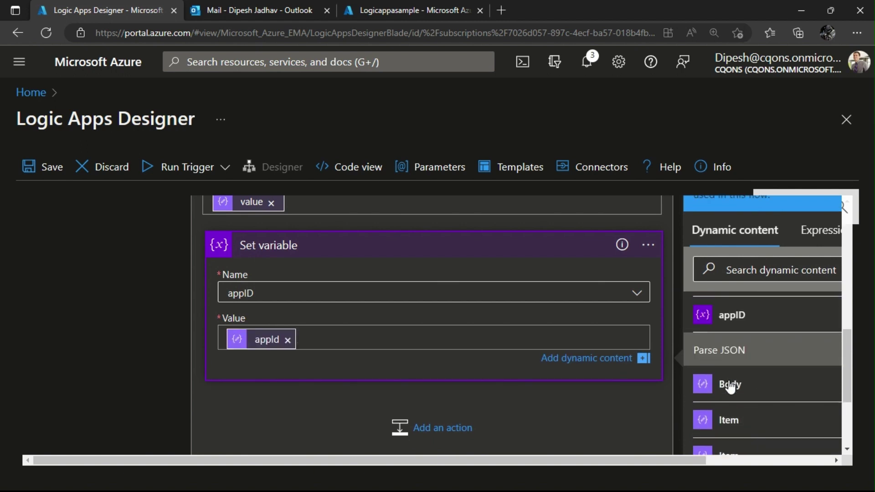
# Add a second, empty Set variable action after it.
pyautogui.scroll(-2, 731, 387)
pyautogui.scroll(-8, 731, 387)
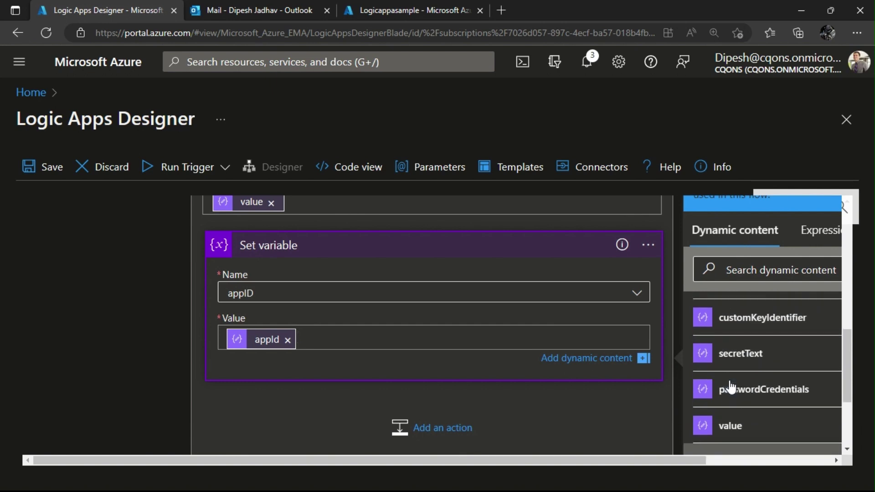
pyautogui.scroll(-2, 731, 386)
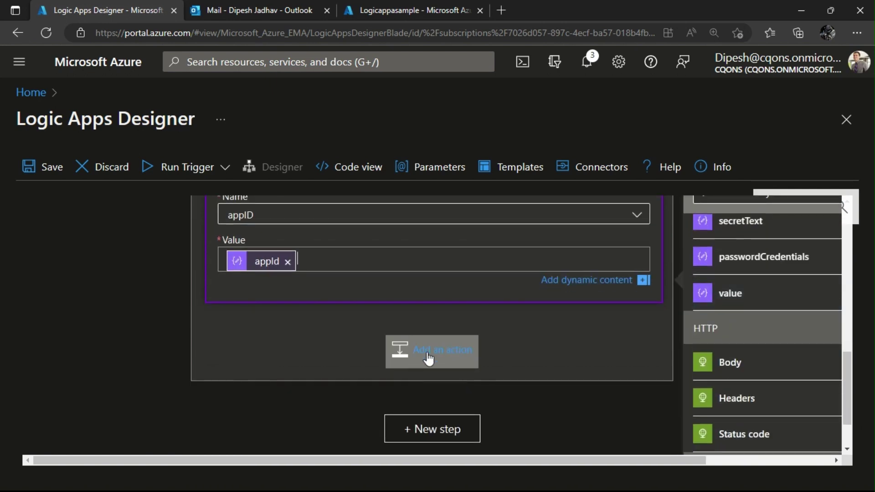
pyautogui.click(411, 360)
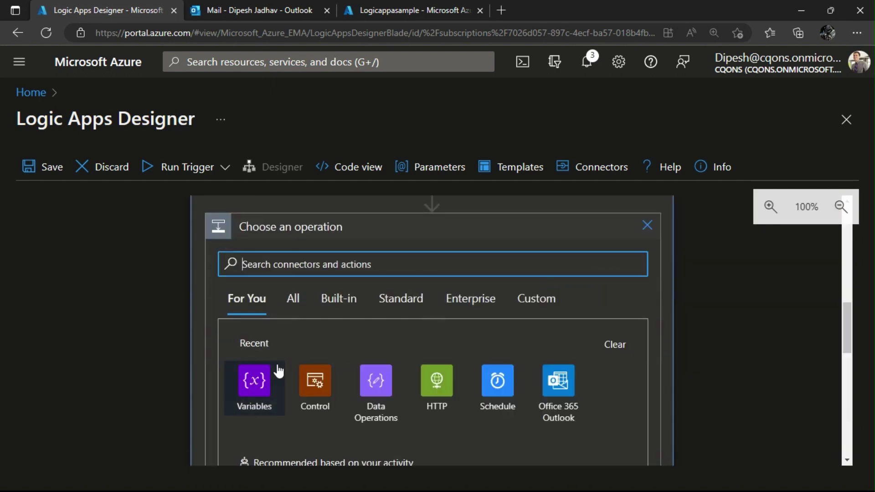
pyautogui.click(260, 402)
pyautogui.scroll(-3, 284, 391)
pyautogui.scroll(-2, 287, 378)
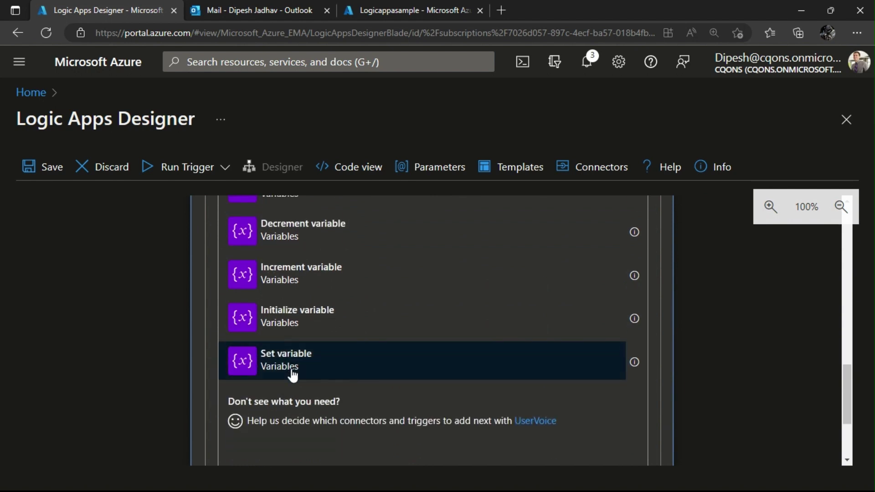
pyautogui.click(292, 370)
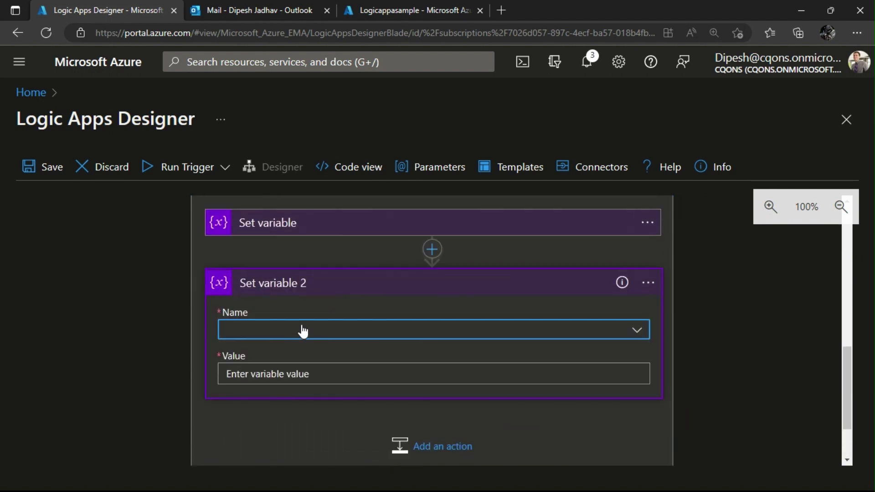
# Make Set variable 2 assign the displayName output to the displayName variable.
pyautogui.click(302, 329)
pyautogui.click(286, 411)
pyautogui.click(301, 374)
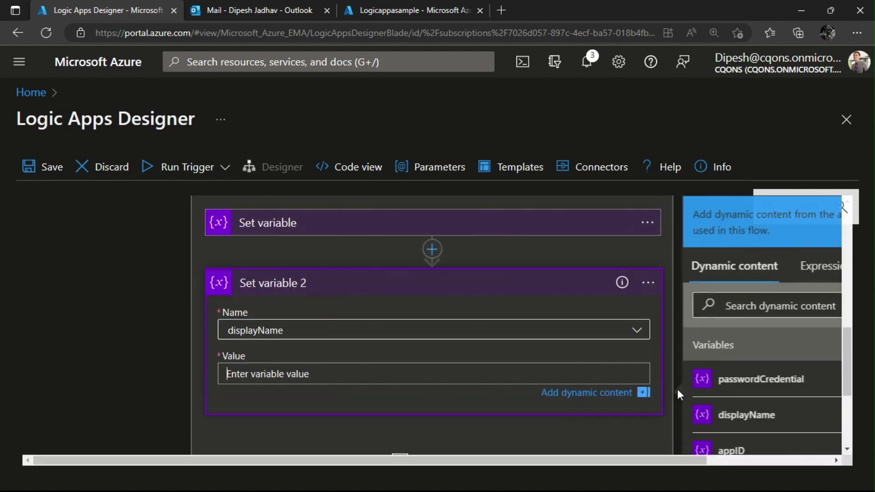
pyautogui.scroll(-5, 758, 391)
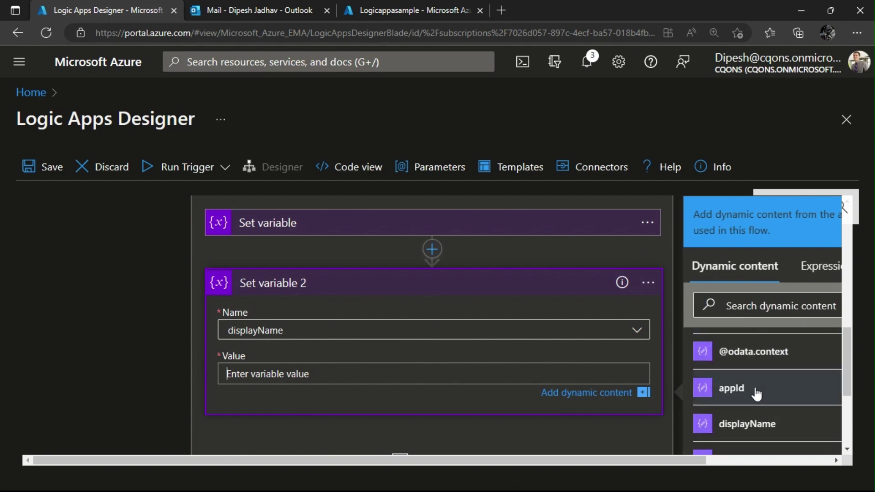
pyautogui.click(754, 382)
pyautogui.scroll(-2, 243, 359)
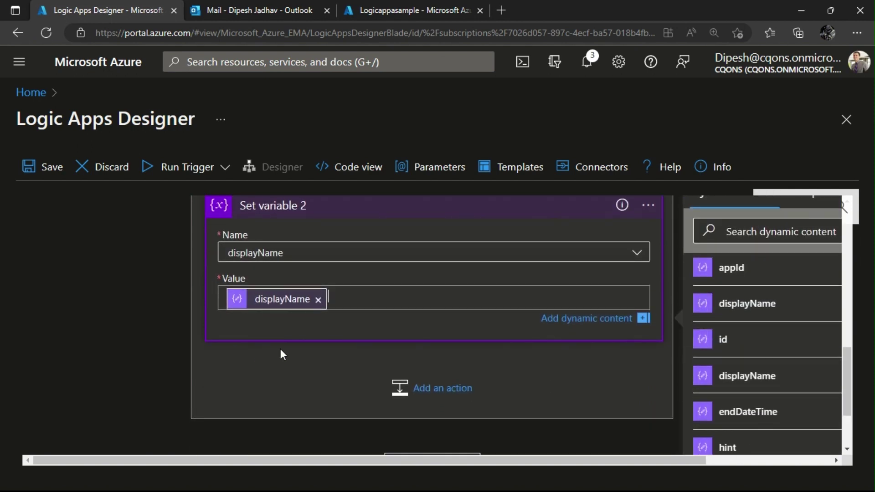
# Add Set variable 3 storing the passwordCredentials output in the passwordCredential variable.
pyautogui.click(447, 400)
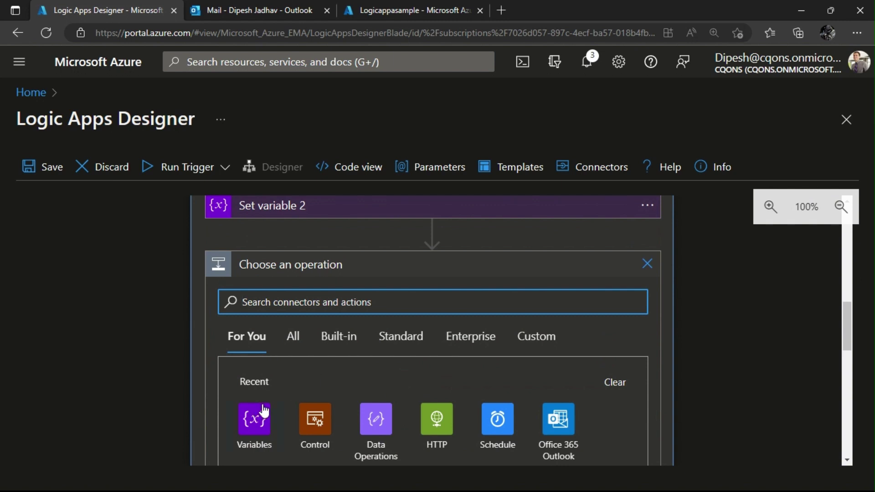
pyautogui.click(254, 418)
pyautogui.scroll(-3, 382, 392)
pyautogui.scroll(-3, 307, 410)
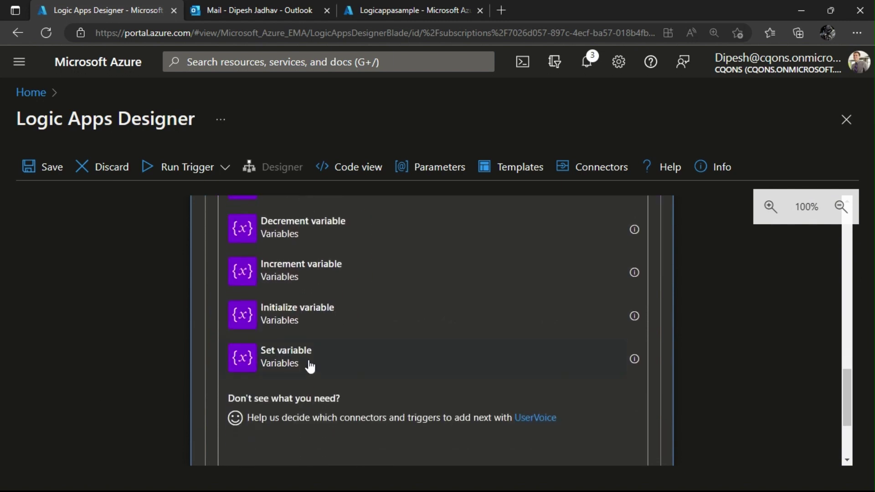
pyautogui.click(306, 363)
pyautogui.click(293, 251)
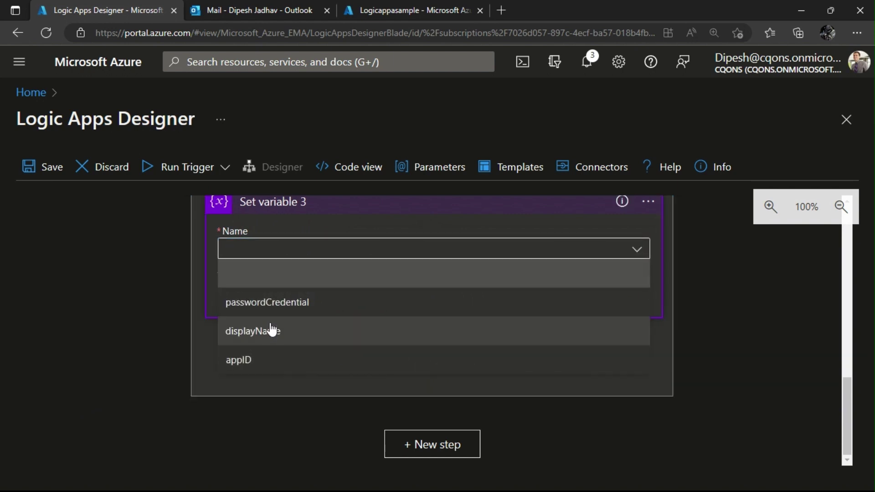
pyautogui.click(313, 304)
pyautogui.click(332, 293)
pyautogui.scroll(-5, 736, 392)
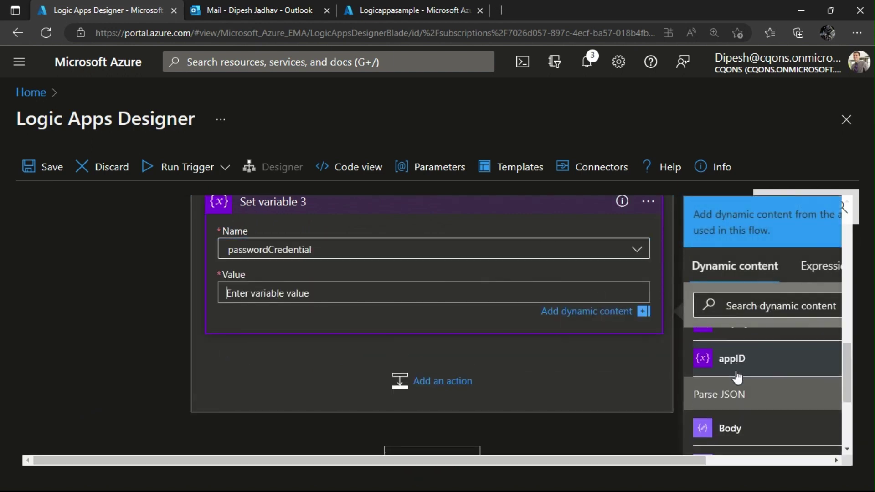
pyautogui.scroll(-8, 736, 399)
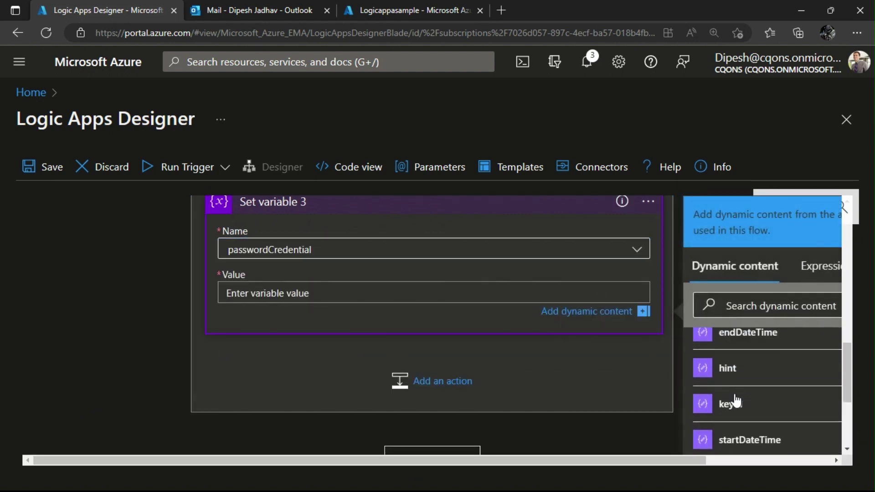
pyautogui.click(747, 370)
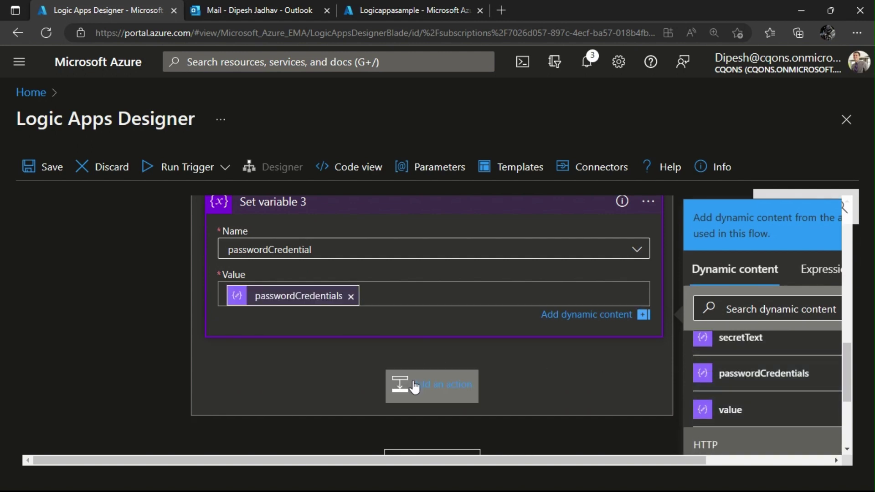
pyautogui.click(415, 387)
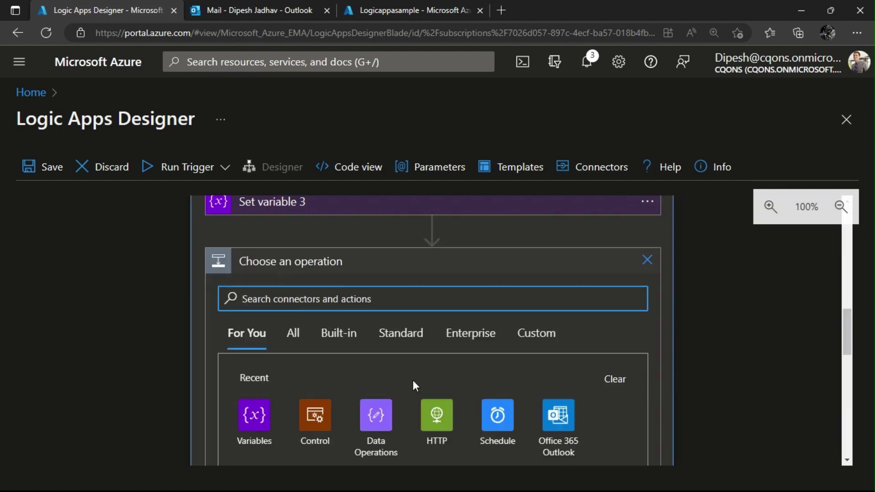
# Add a For each loop after Set variable 3 iterating over passwordCredentials.
pyautogui.scroll(-10, 413, 380)
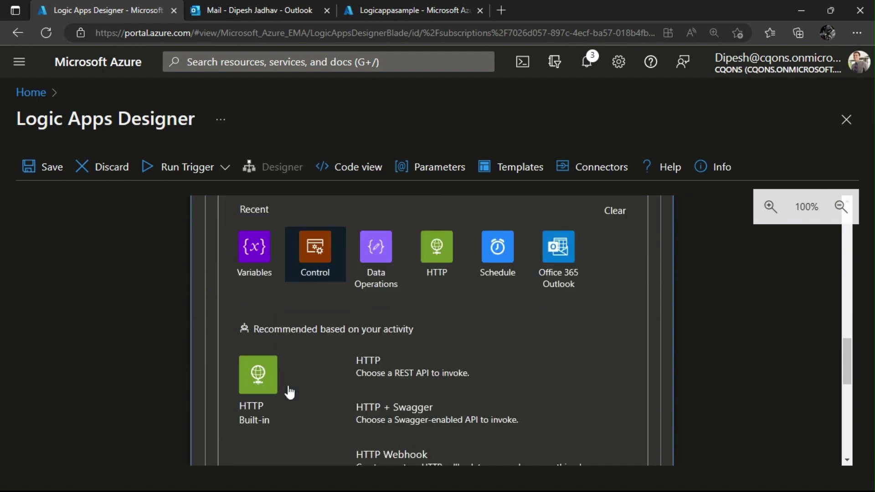
pyautogui.scroll(-3, 357, 379)
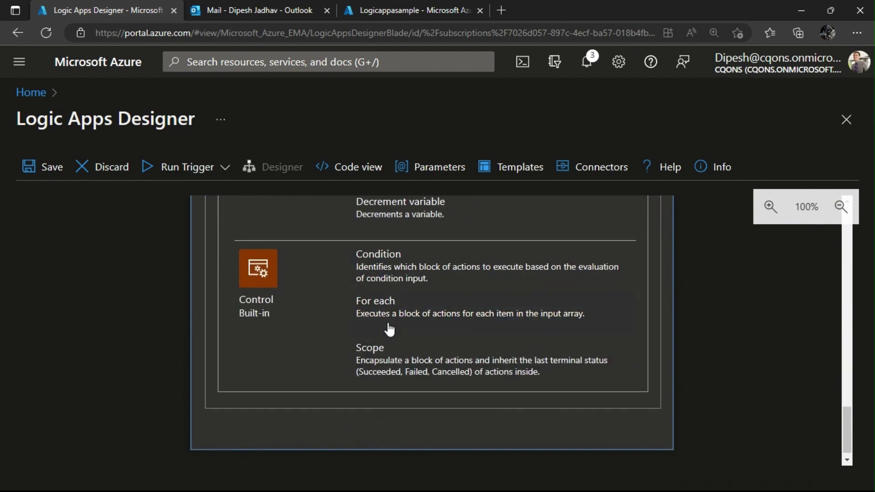
pyautogui.click(392, 315)
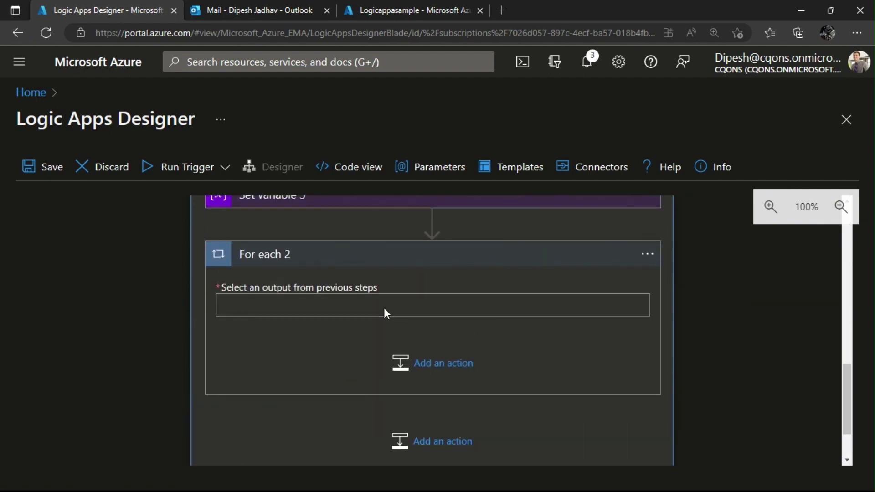
pyautogui.click(314, 310)
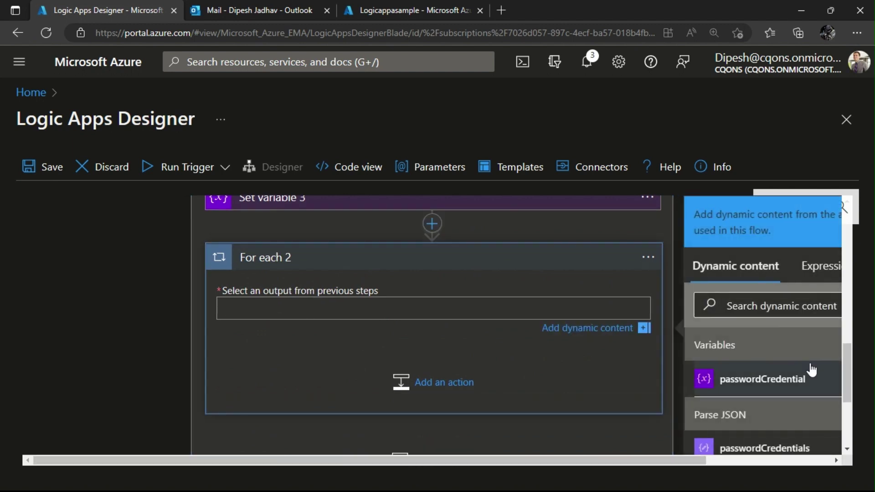
pyautogui.scroll(-2, 764, 379)
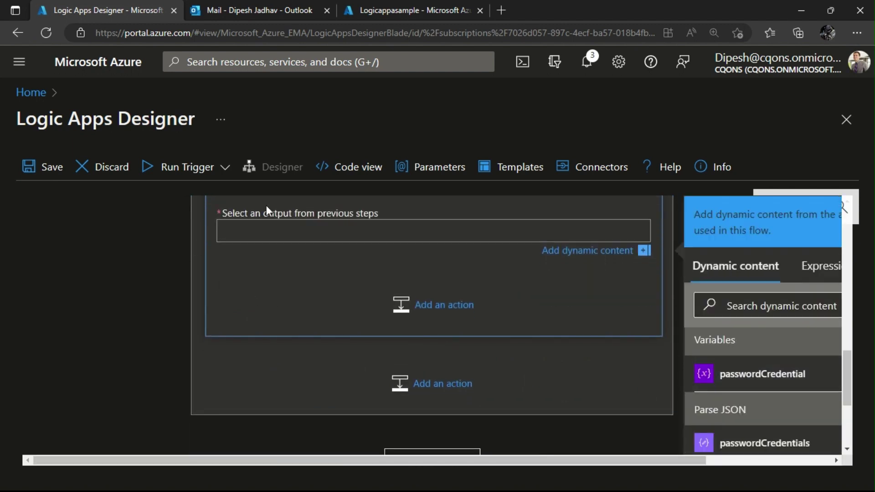
pyautogui.scroll(2, 269, 279)
pyautogui.scroll(-2, 269, 280)
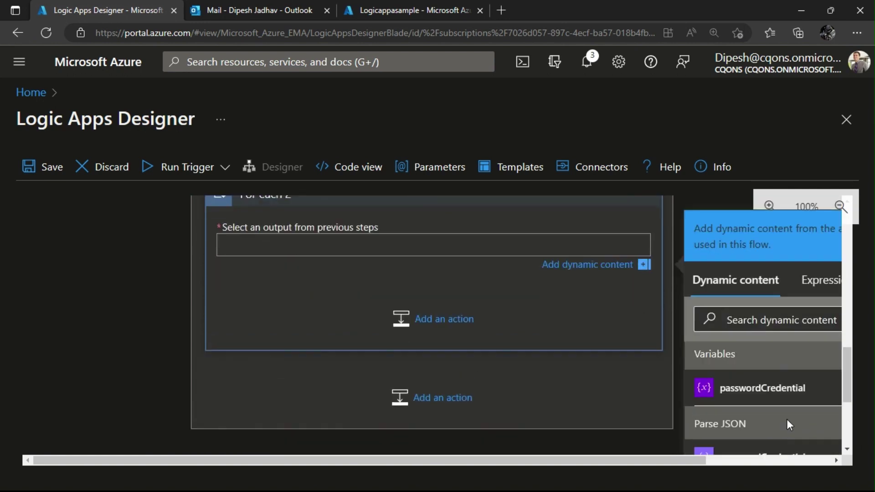
pyautogui.click(758, 443)
pyautogui.scroll(2, 537, 371)
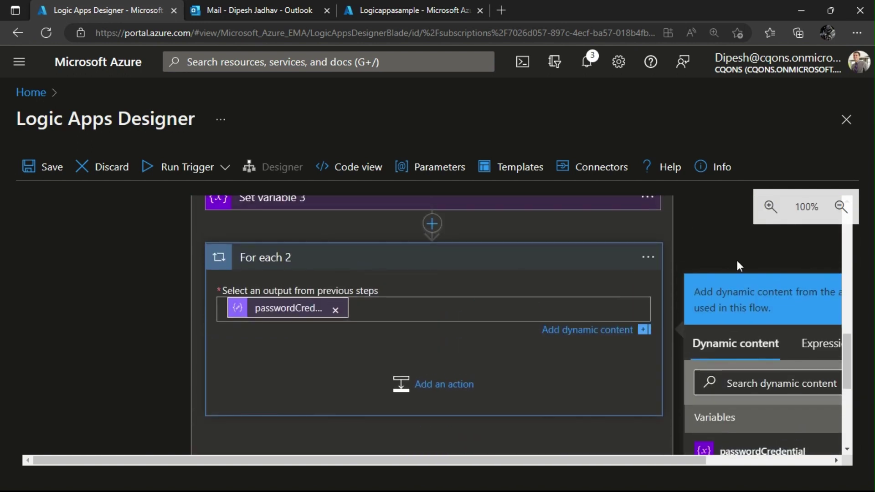
# Rename the new loop to 'For each passwordCredential'.
pyautogui.click(648, 257)
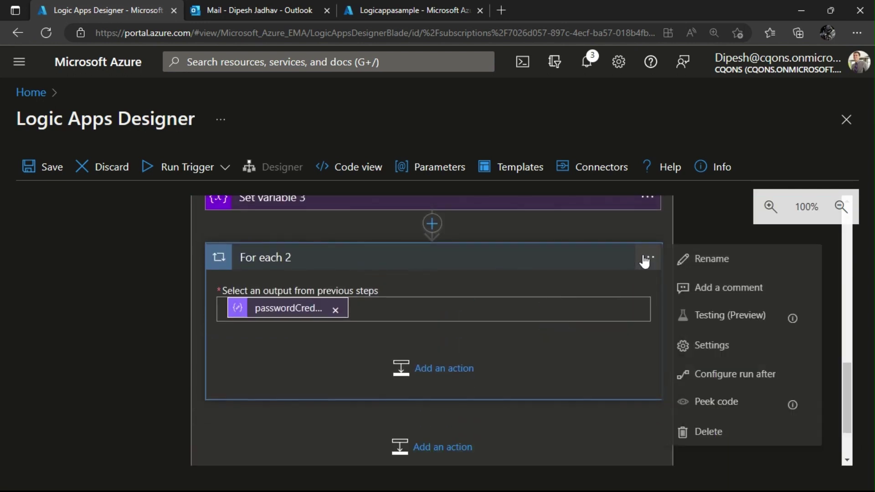
pyautogui.click(715, 255)
pyautogui.click(409, 252)
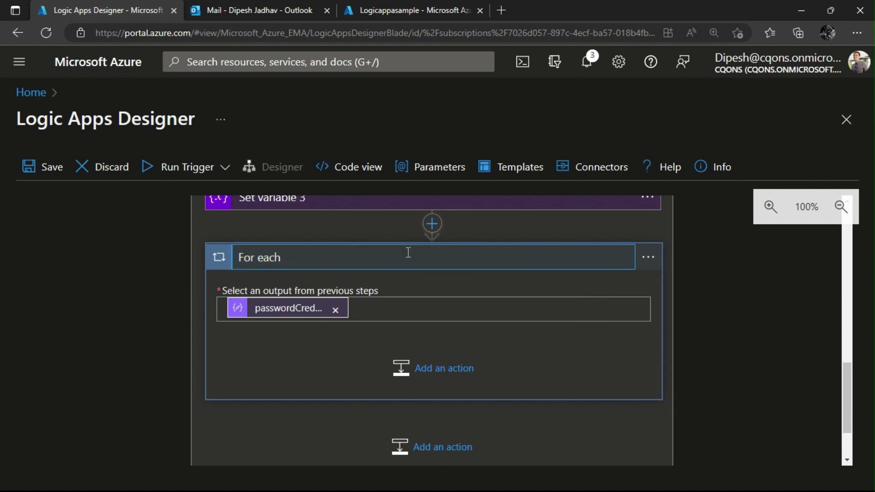
pyautogui.write('passwordCredentials')
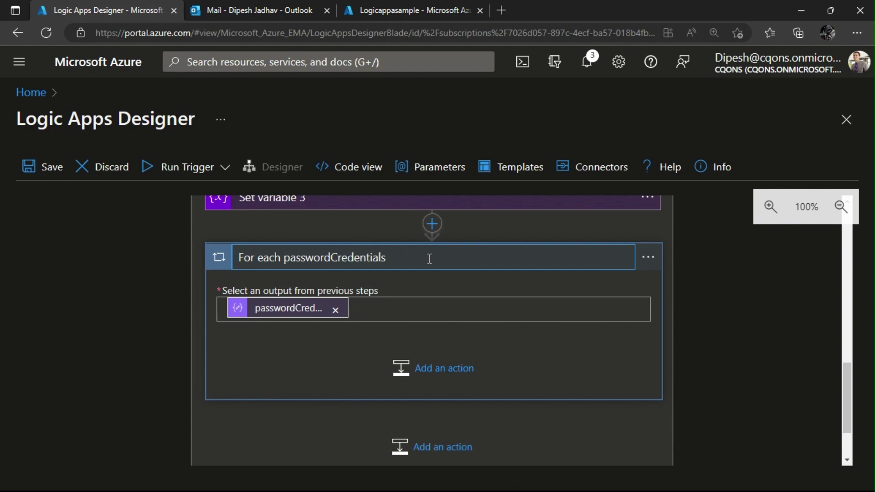
pyautogui.click(778, 320)
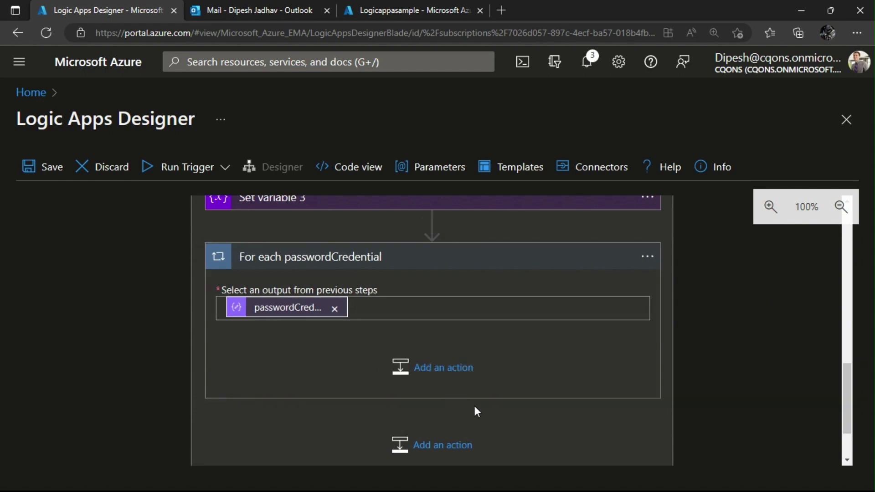
# Insert a Condition inside the For each passwordCredential loop and select its first value box.
pyautogui.click(422, 368)
pyautogui.scroll(-10, 324, 362)
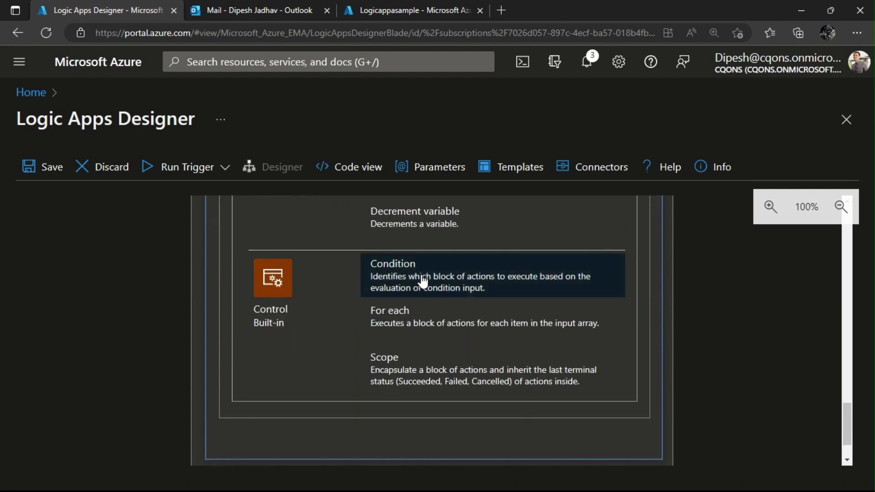
pyautogui.click(420, 281)
pyautogui.scroll(3, 423, 299)
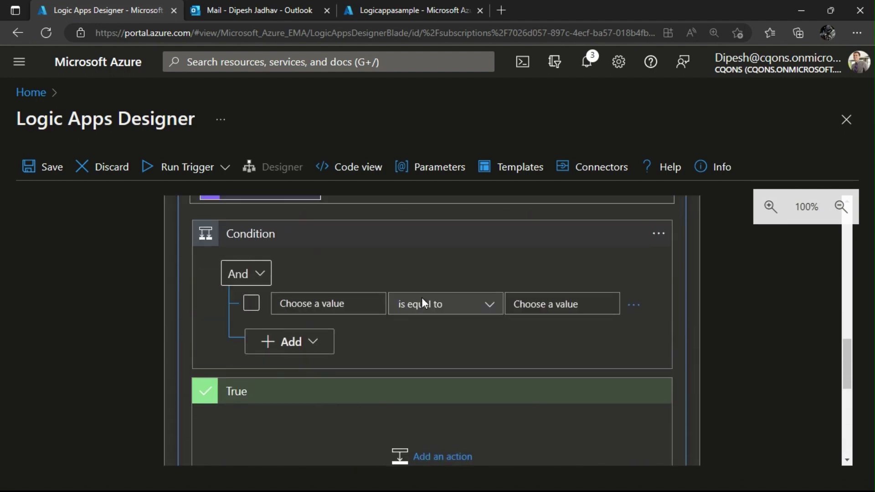
pyautogui.click(339, 312)
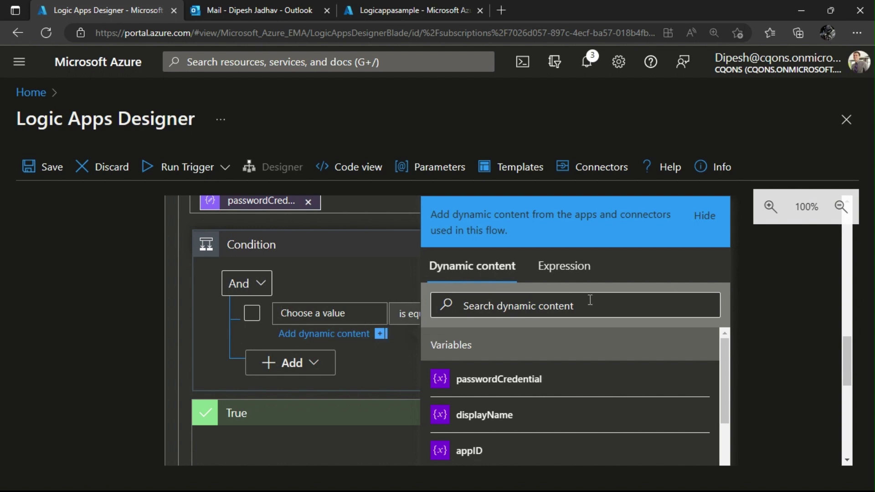
# Enter items('For_each_passwordCredential')?['endDateTime'] as the Condition's first value expression.
pyautogui.click(563, 268)
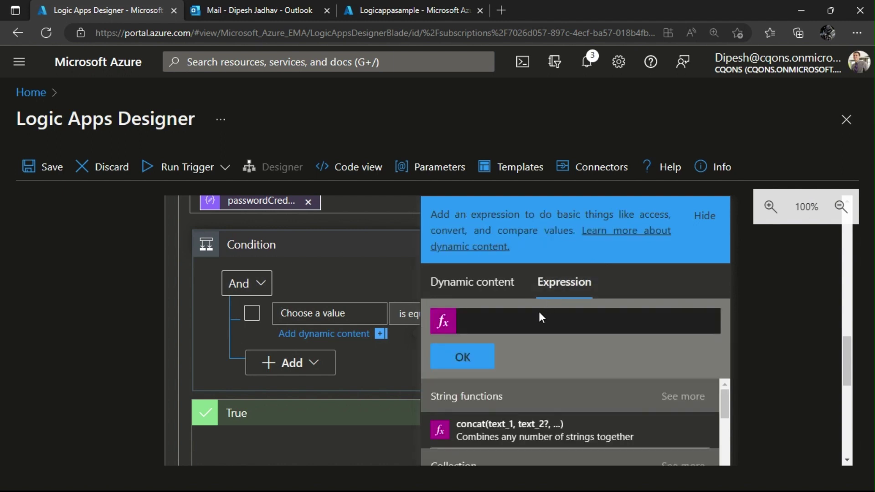
pyautogui.click(536, 324)
pyautogui.write('items')
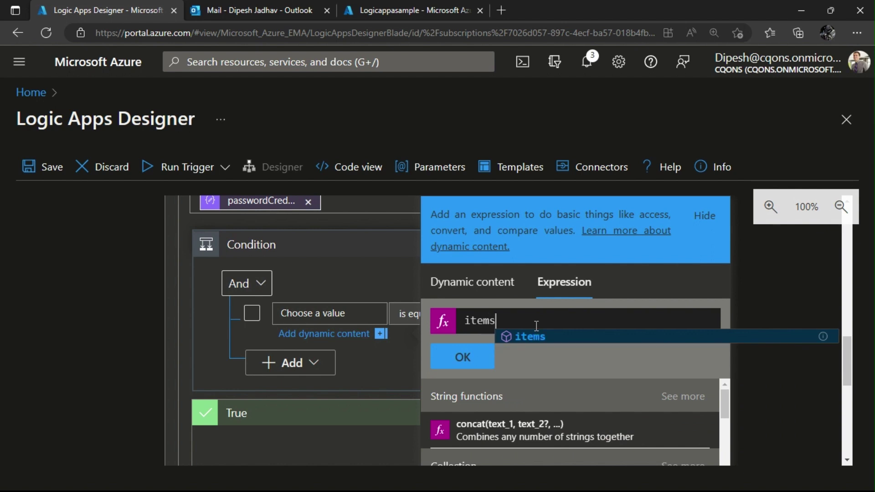
pyautogui.write("('For")
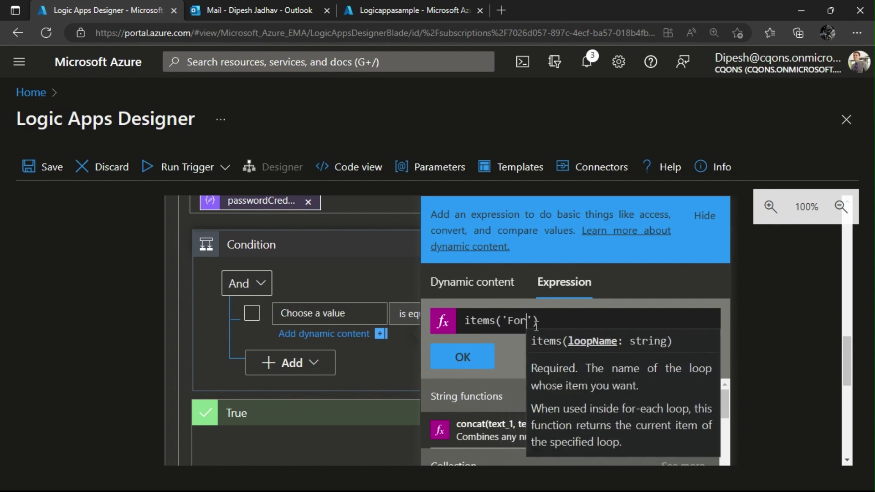
pyautogui.write('_each_')
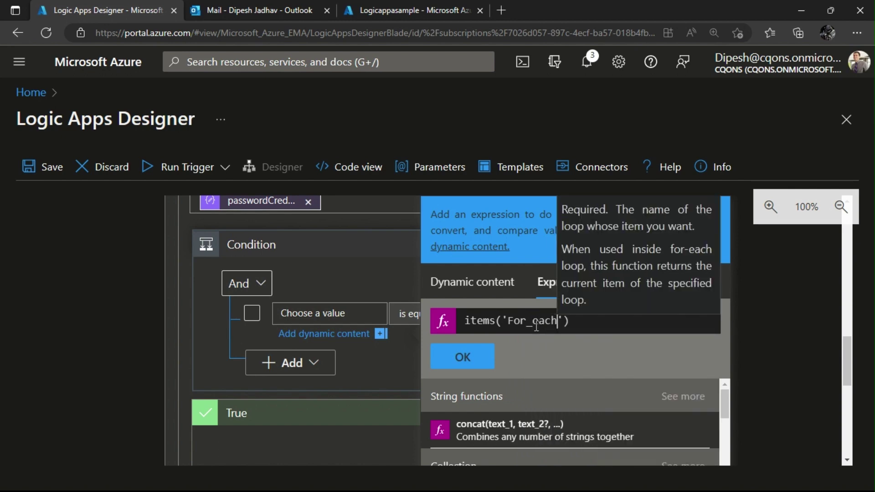
pyautogui.write('pass')
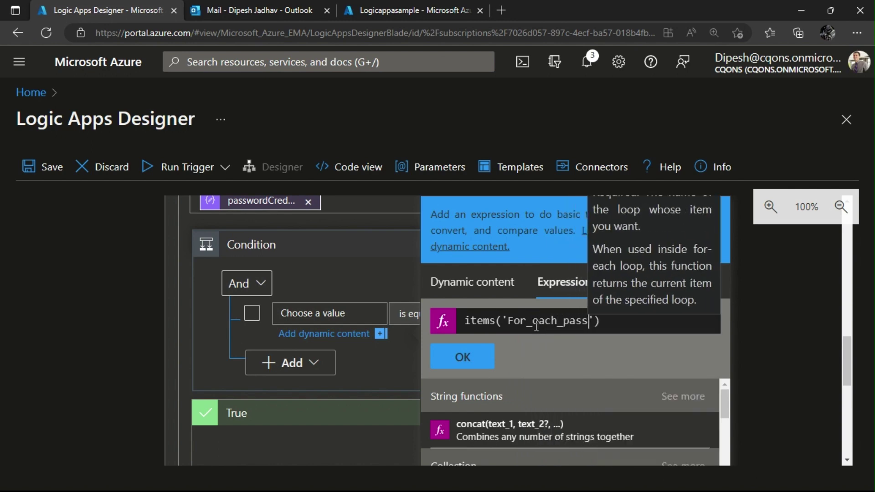
pyautogui.write('ewo')
pyautogui.press('BackSpace')
pyautogui.press('BackSpace')
pyautogui.press('BackSpace')
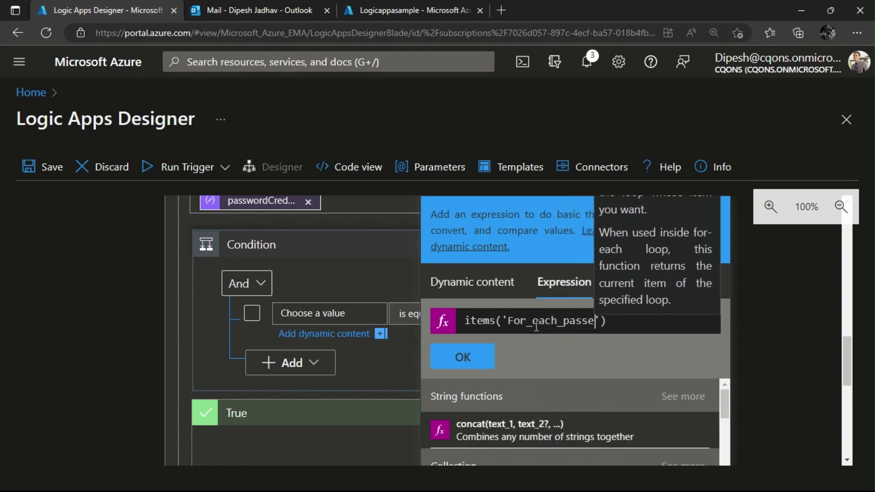
pyautogui.write('word')
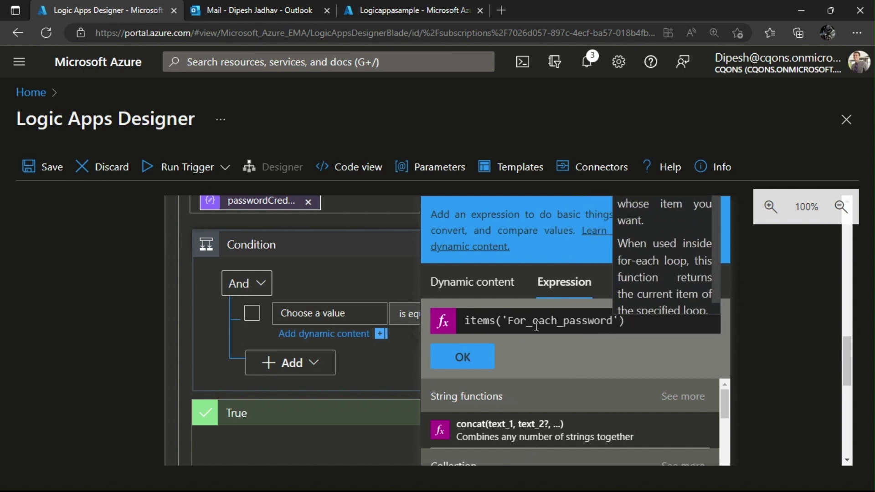
pyautogui.write('Credential')
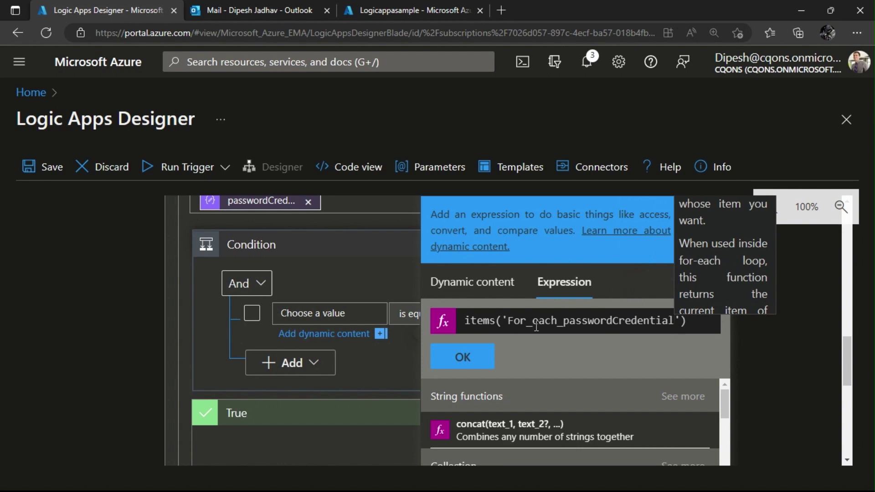
pyautogui.press('End')
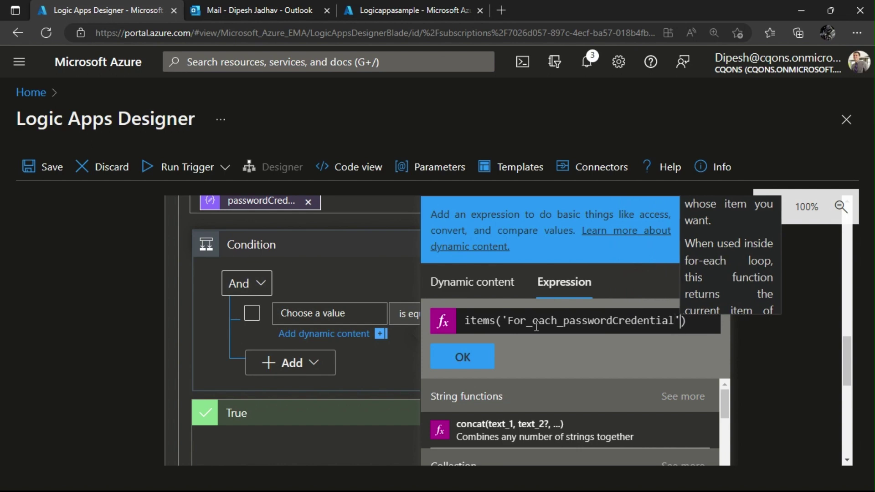
pyautogui.write('?')
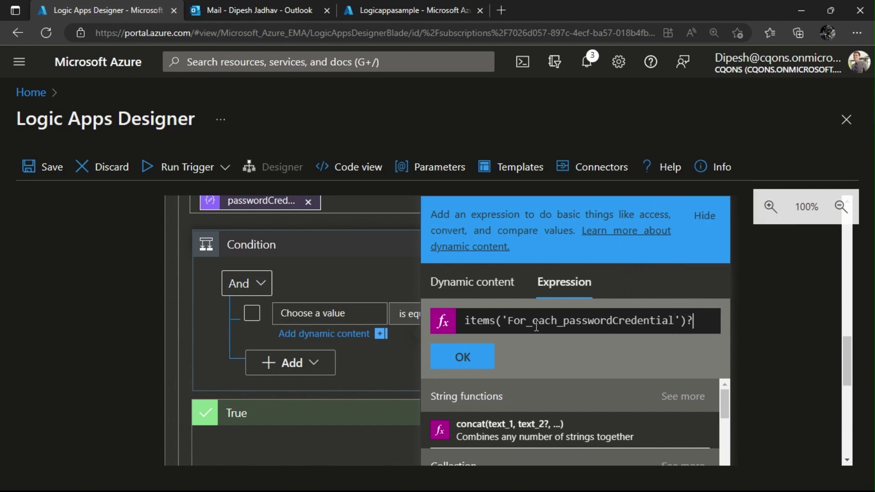
pyautogui.write('[]')
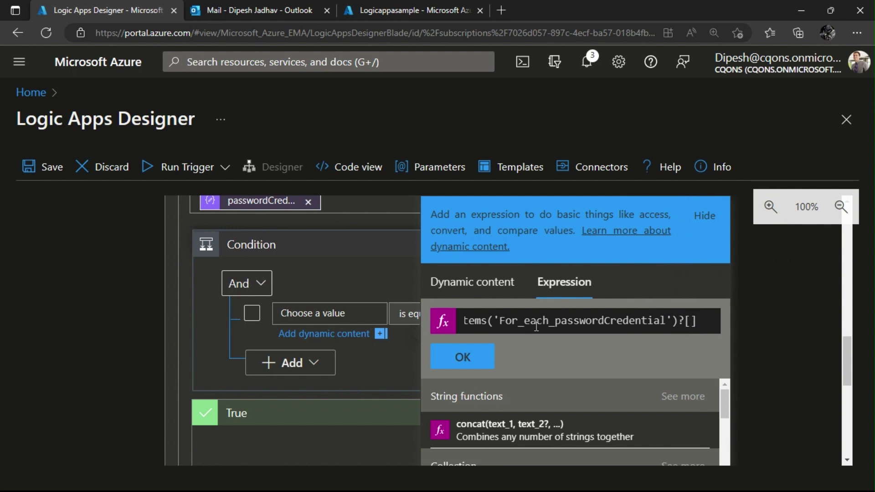
pyautogui.press('Left')
pyautogui.write("'endD")
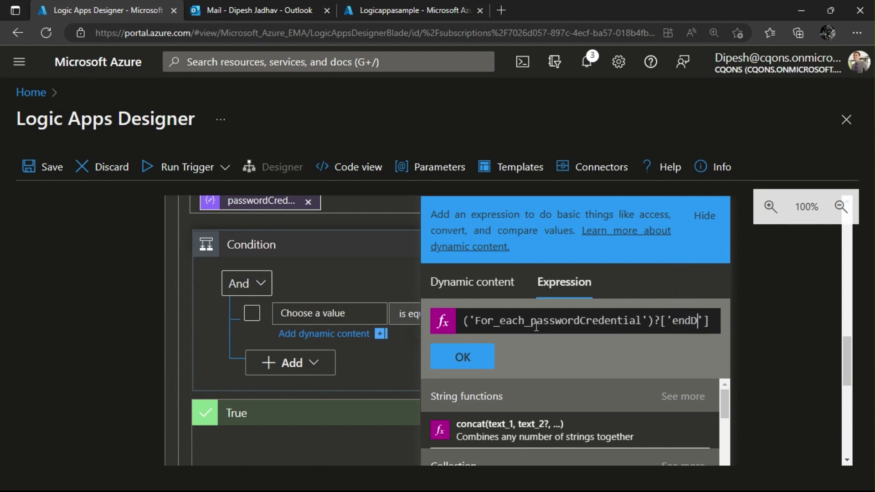
pyautogui.write('ateTime')
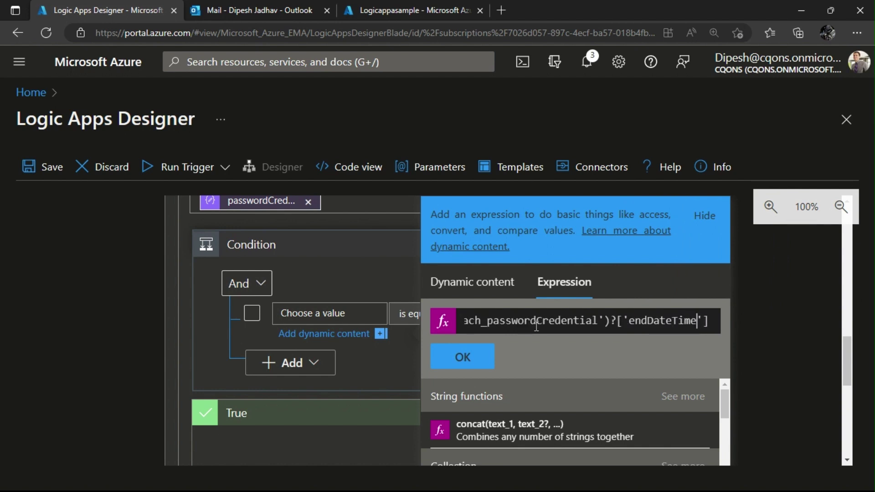
pyautogui.click(471, 360)
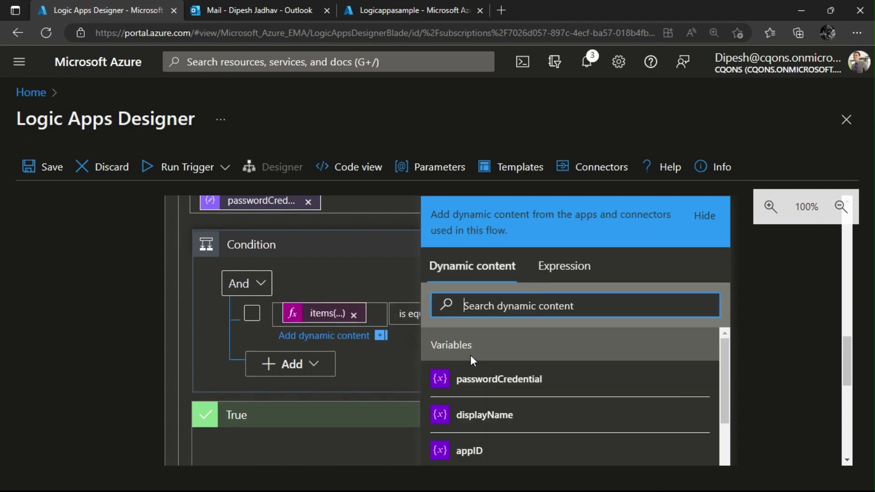
# Set the operator to 'is less than' and begin an addToTime(utcNow(),14,...) expression.
pyautogui.click(402, 314)
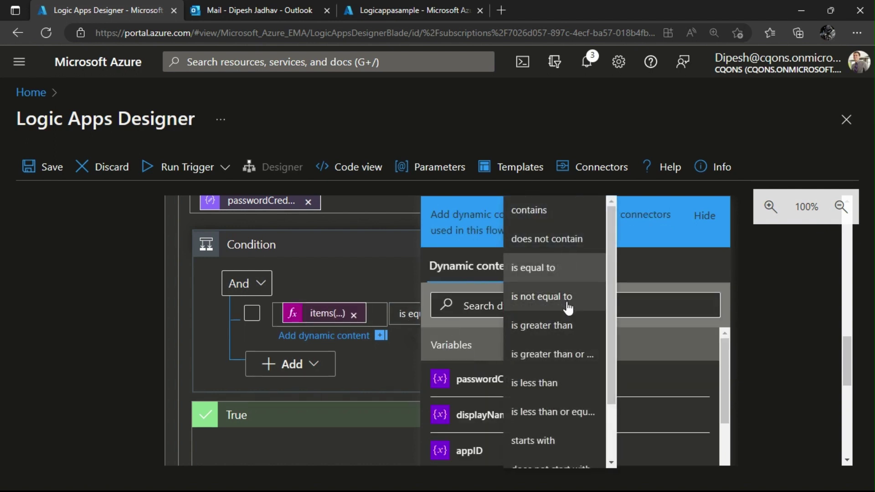
pyautogui.click(550, 384)
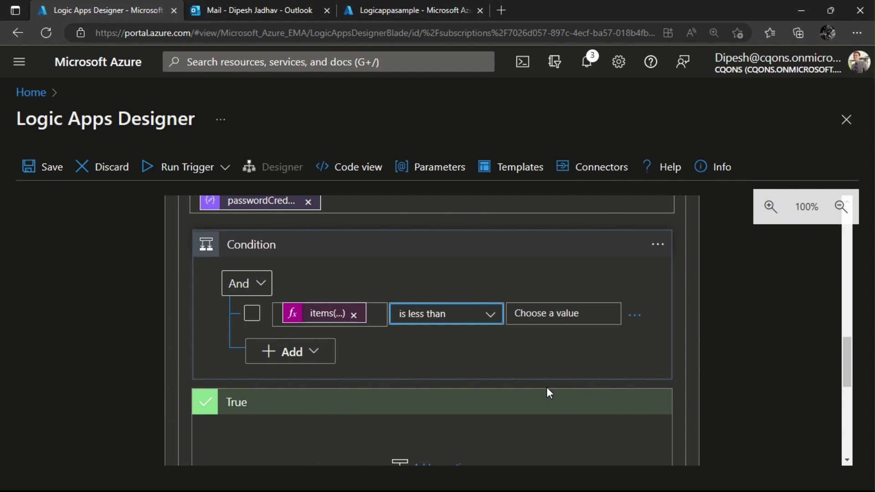
pyautogui.click(563, 305)
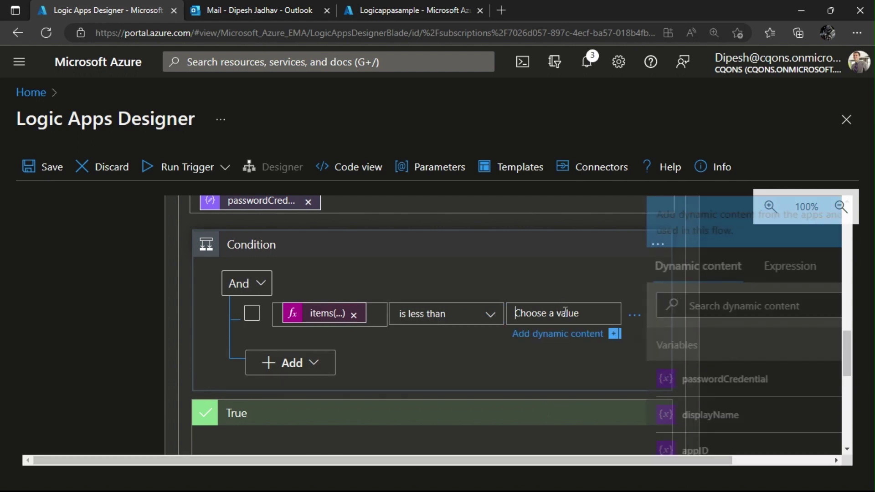
pyautogui.click(782, 275)
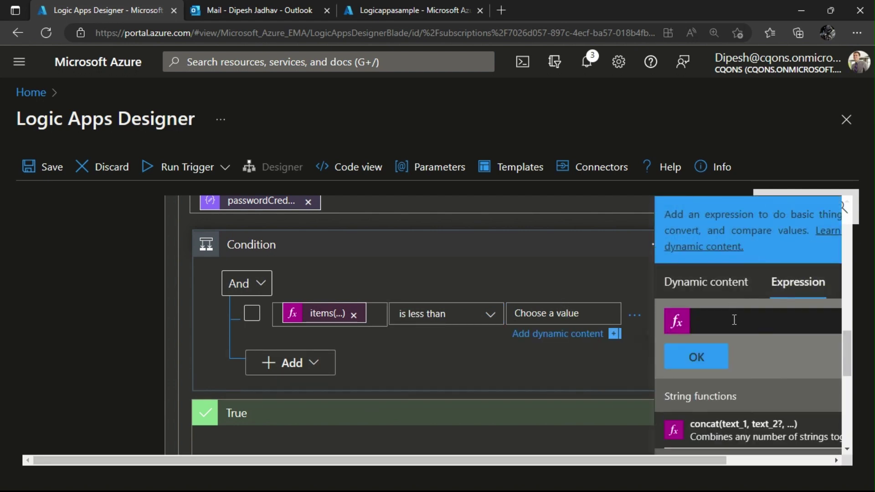
pyautogui.write('addTo')
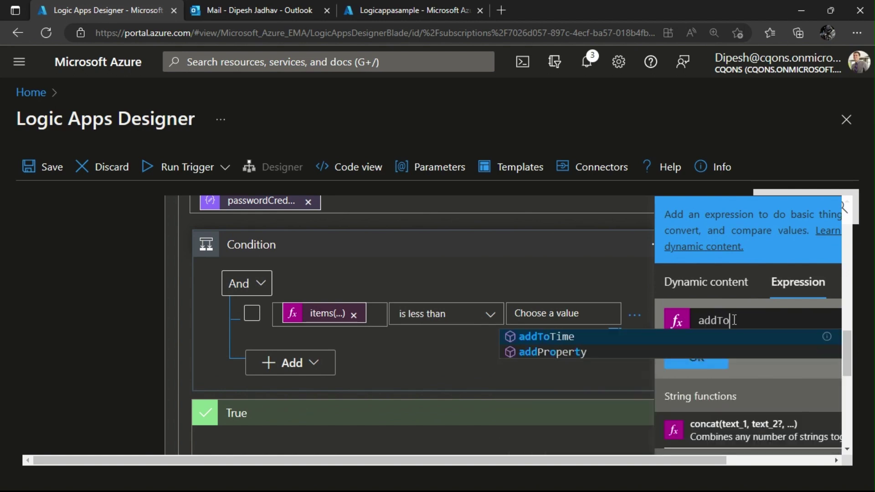
pyautogui.write('Time')
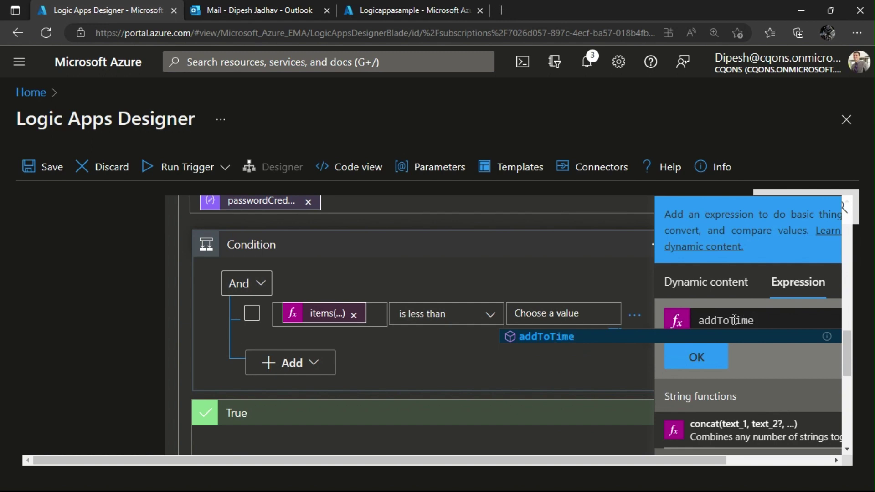
pyautogui.click(730, 337)
pyautogui.write('(u')
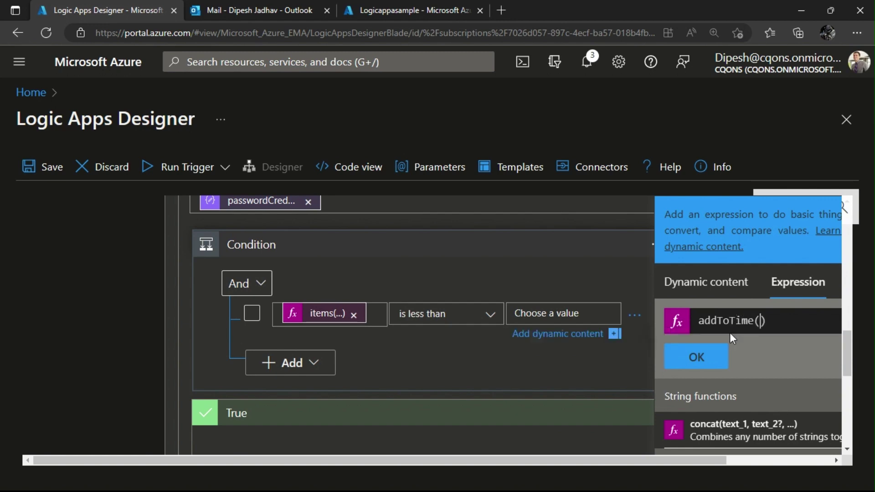
pyautogui.write('tcNow')
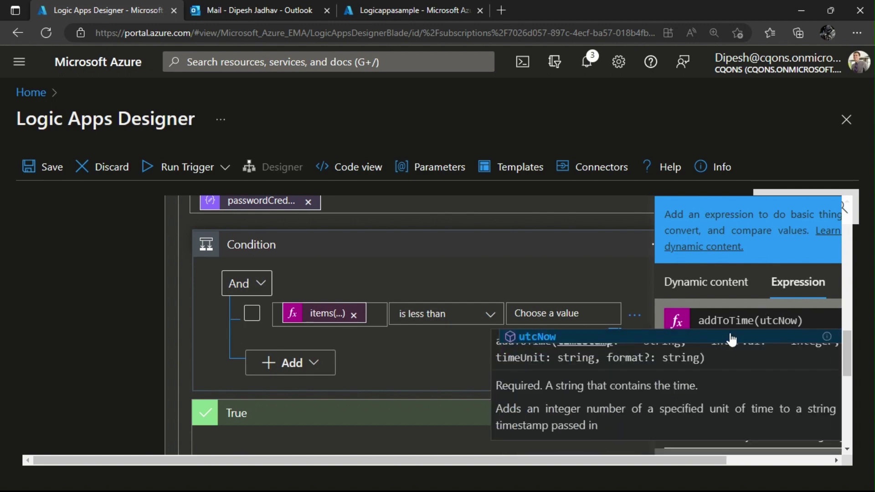
pyautogui.write('()')
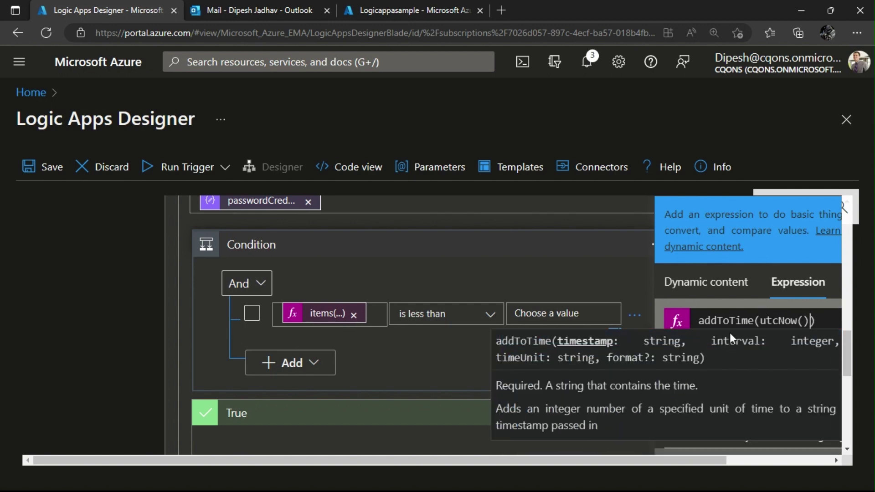
pyautogui.write(',1')
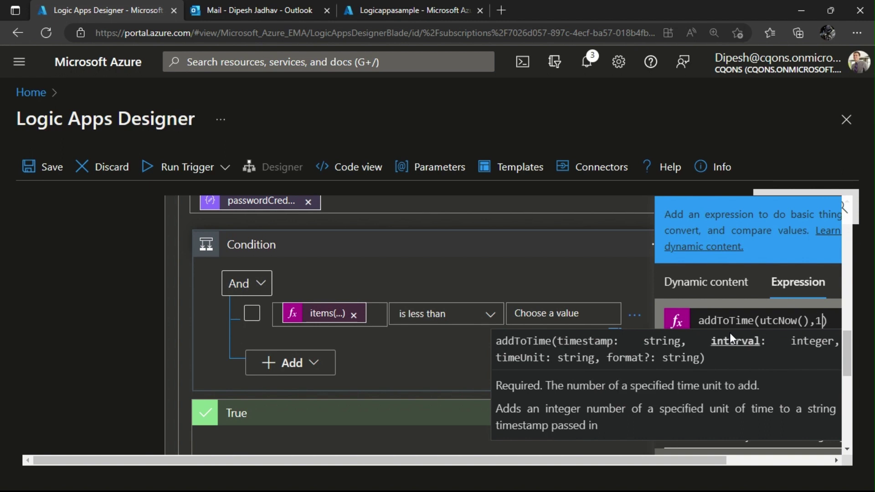
pyautogui.write("4,'")
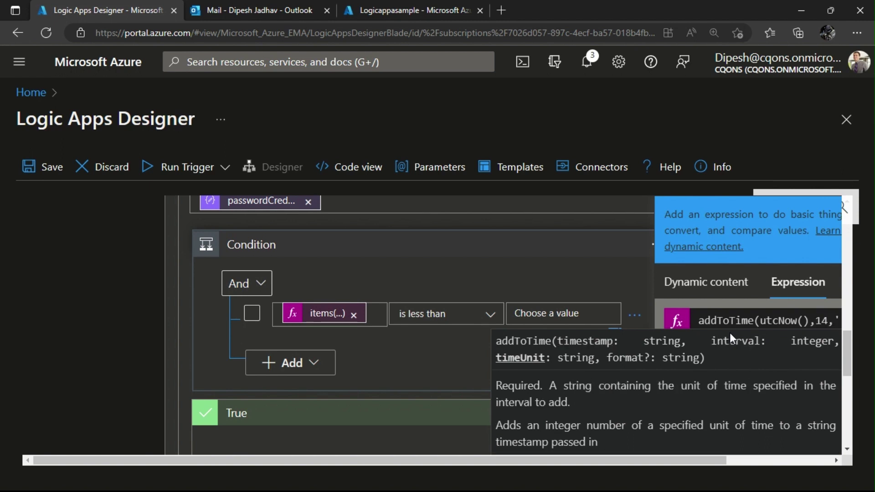
pyautogui.write('da')
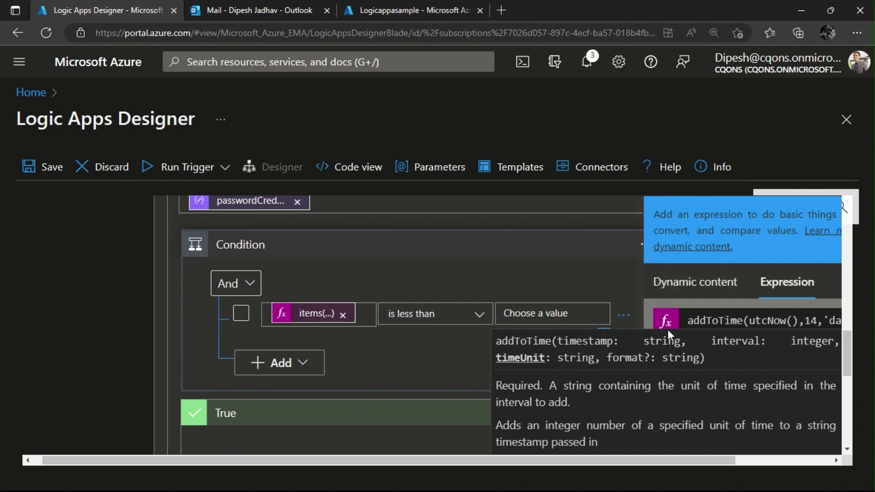
pyautogui.scroll(-2, 683, 305)
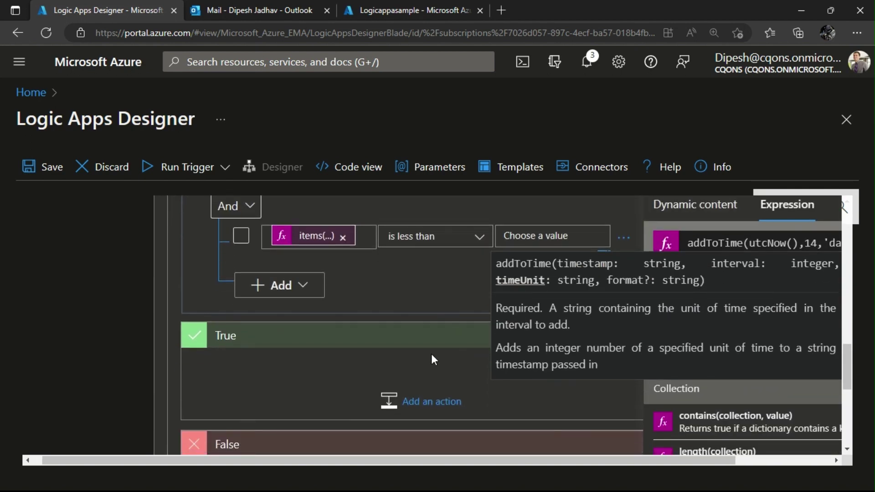
# Re-enter addToTime(ytcnow(),14,'day') as the comparison value and insert it.
pyautogui.click(431, 360)
pyautogui.click(563, 235)
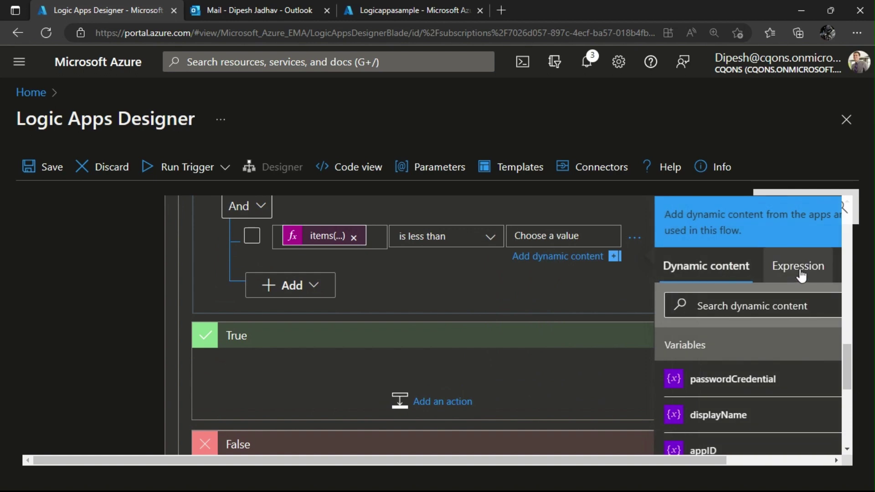
pyautogui.click(801, 276)
pyautogui.write('a')
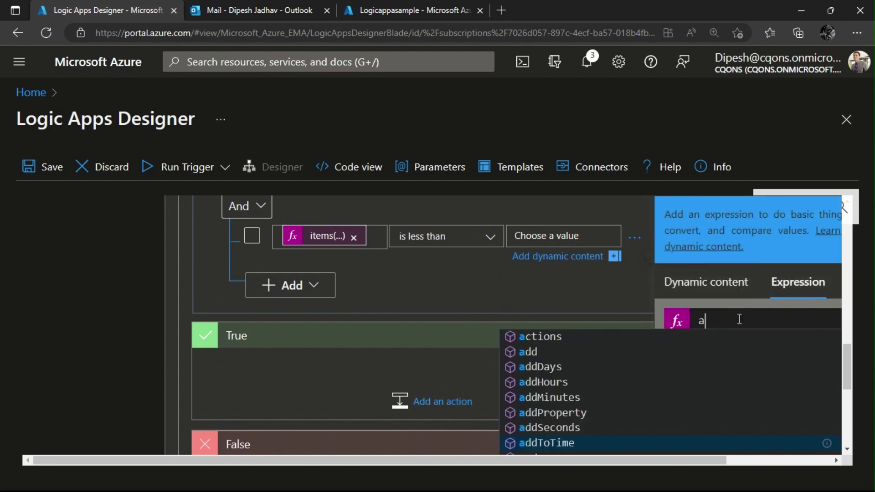
pyautogui.write('ddtotime')
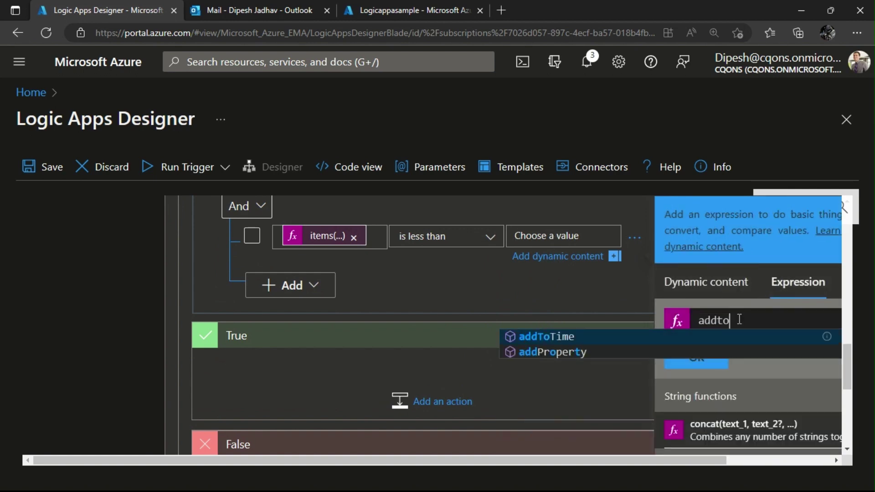
pyautogui.click(738, 336)
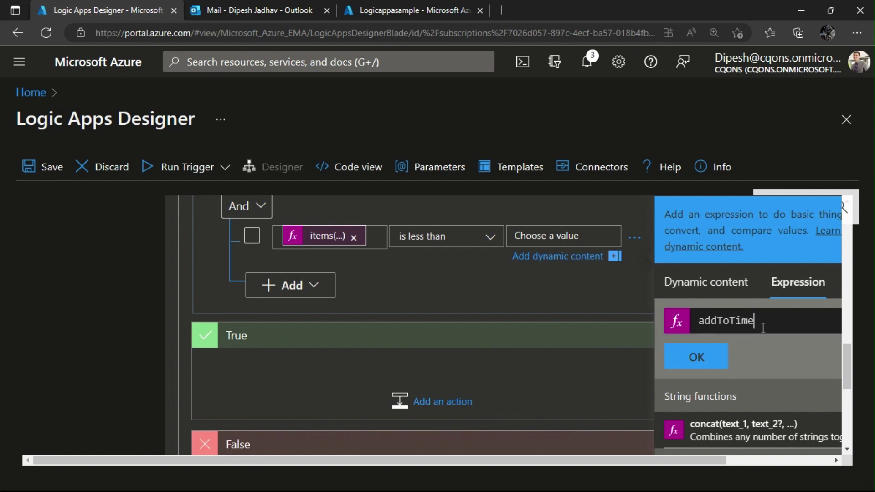
pyautogui.write('(ytcn')
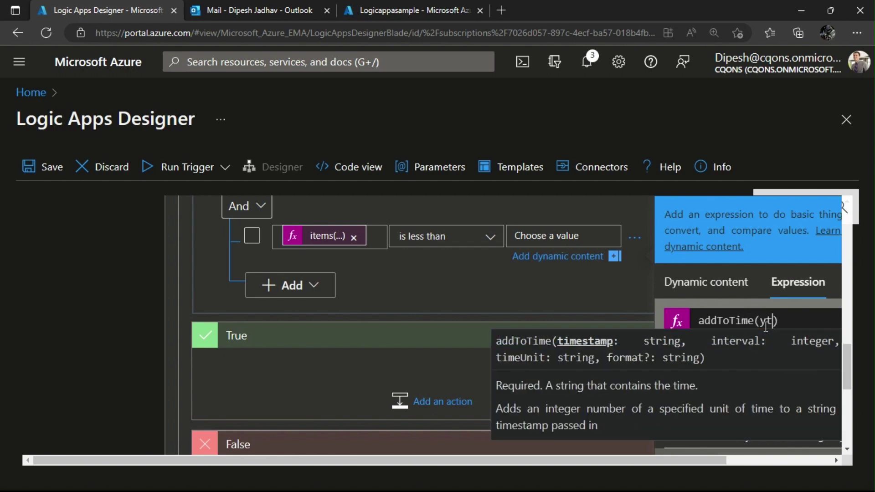
pyautogui.write("ow(),14,'")
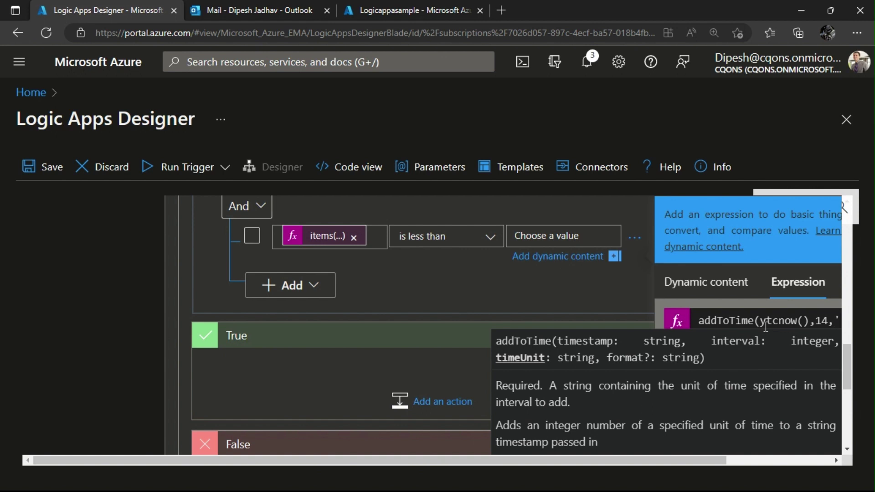
pyautogui.write('da')
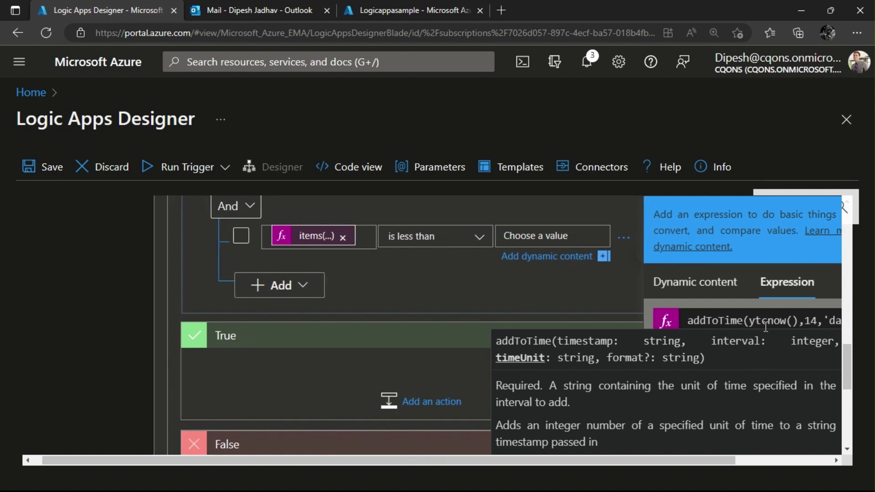
pyautogui.scroll(-3, 766, 327)
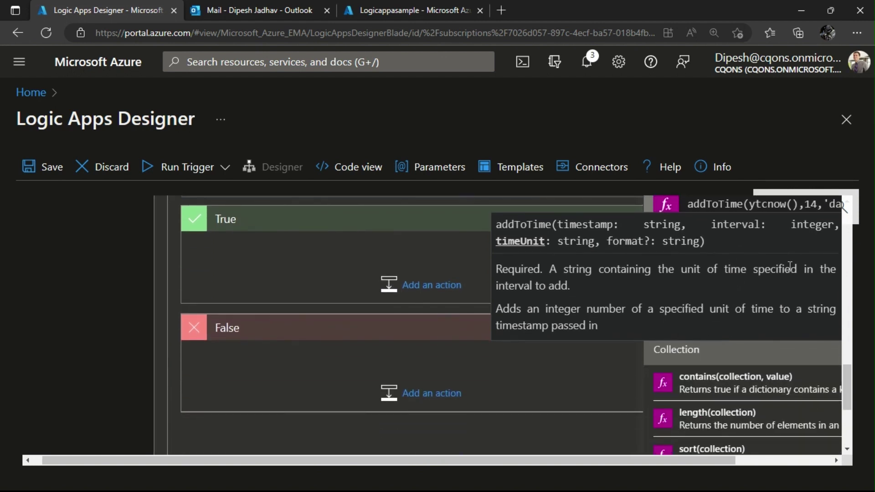
pyautogui.moveTo(790, 269); pyautogui.dragTo(816, 251)
pyautogui.moveTo(846, 388); pyautogui.dragTo(848, 360)
pyautogui.click(713, 307)
pyautogui.write("y')")
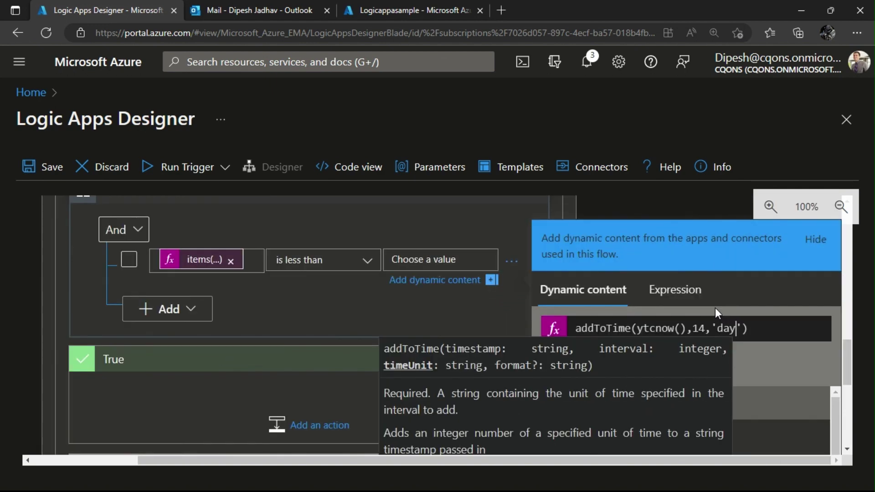
pyautogui.click(573, 364)
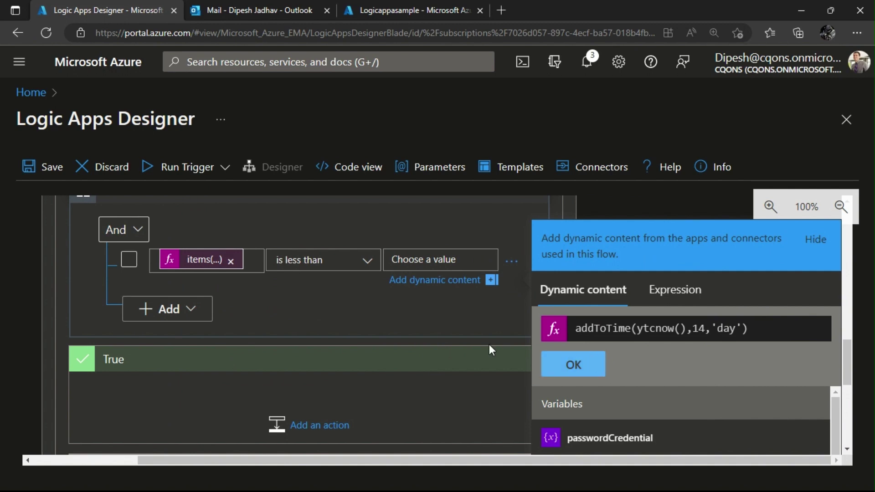
pyautogui.scroll(-2, 185, 316)
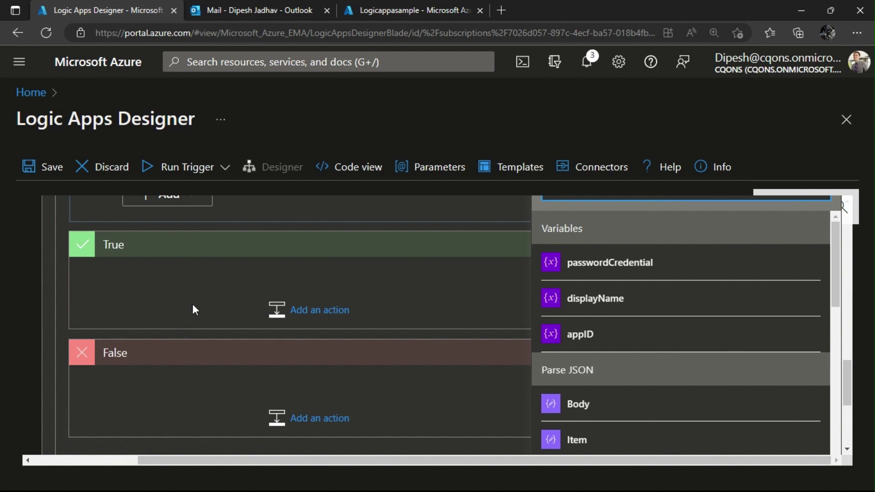
pyautogui.scroll(2, 158, 312)
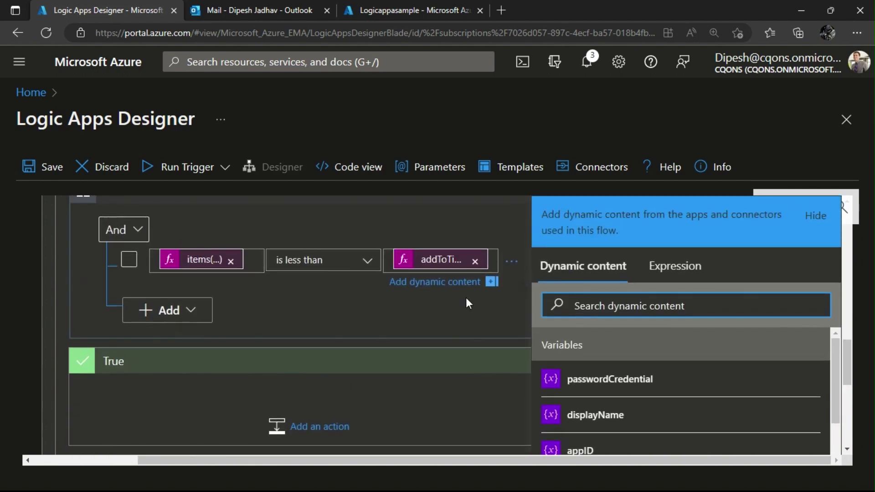
pyautogui.scroll(2, 228, 305)
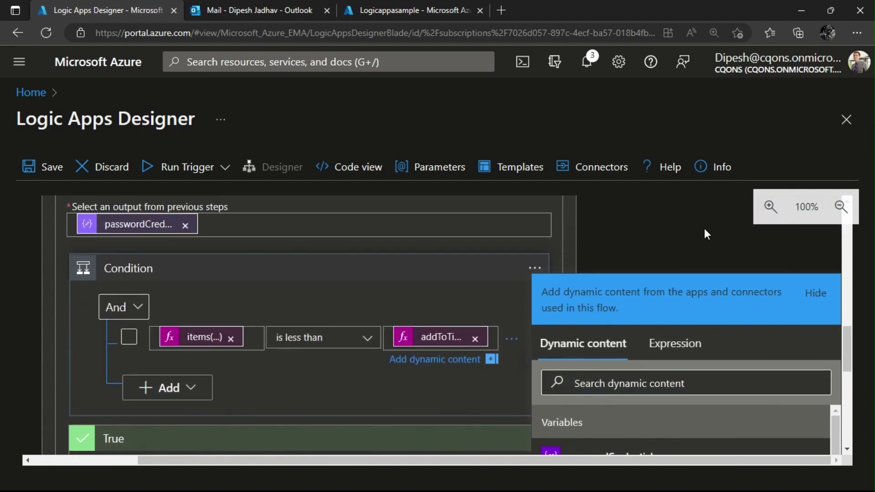
# Reopen the Condition's addToTime(…,14,'day') expression in the Expression editor and scroll to the True branch.
pyautogui.click(704, 234)
pyautogui.click(558, 338)
pyautogui.scroll(-1, 284, 246)
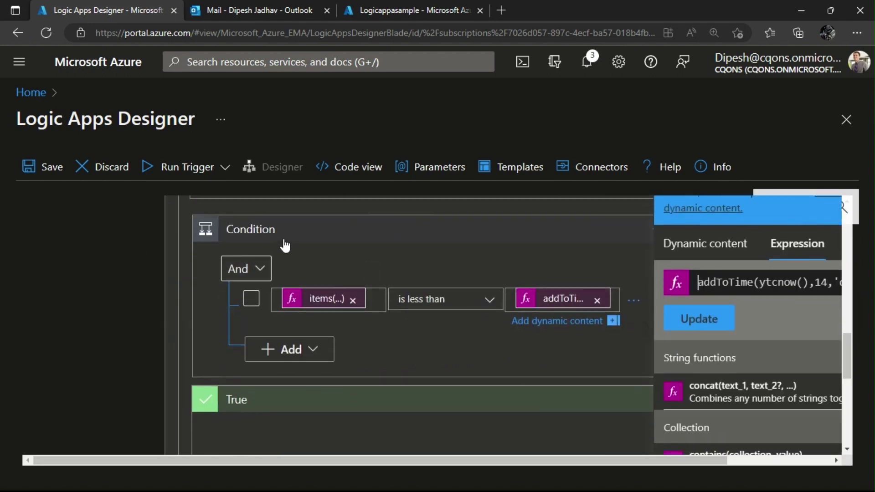
pyautogui.scroll(-1, 474, 319)
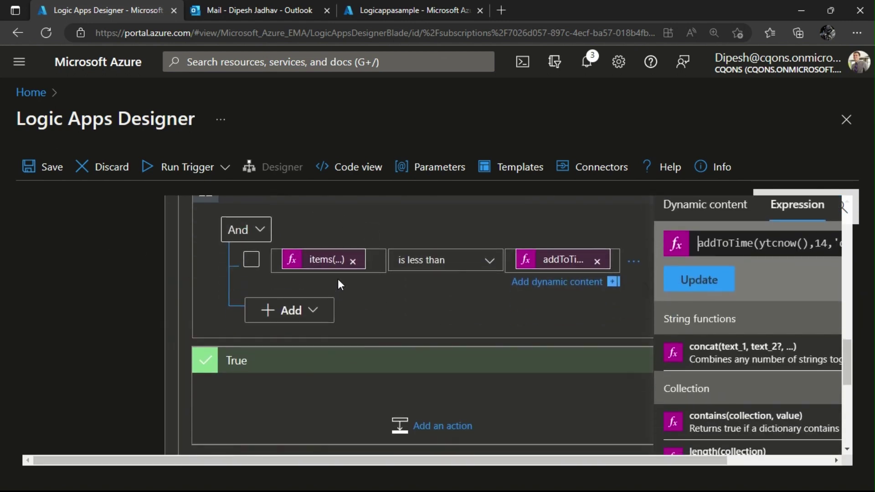
pyautogui.scroll(-1, 339, 285)
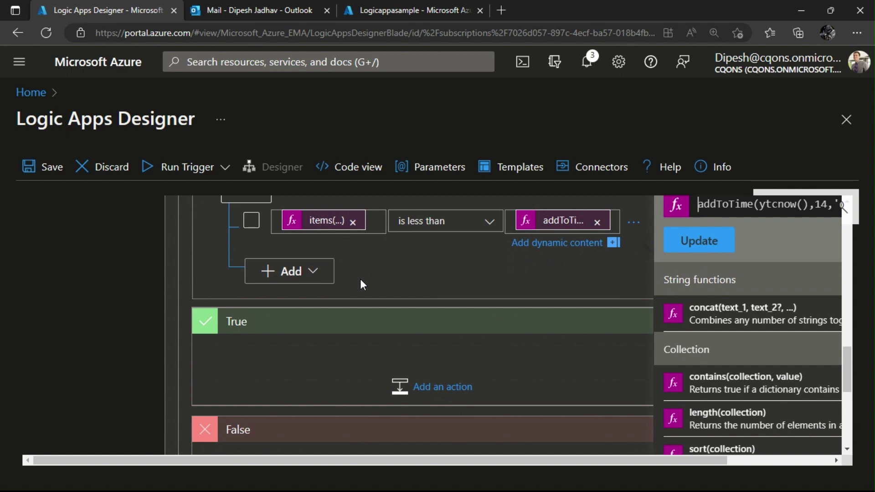
pyautogui.scroll(-1, 361, 280)
pyautogui.scroll(2, 361, 279)
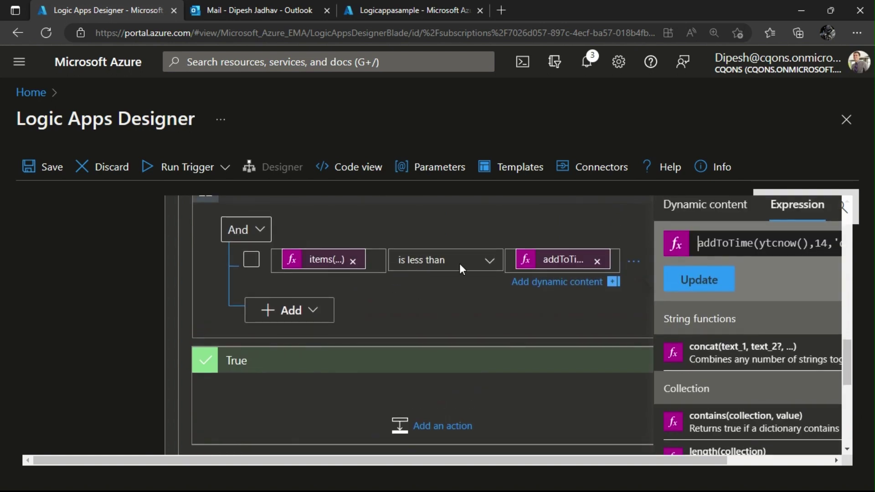
pyautogui.scroll(-2, 401, 356)
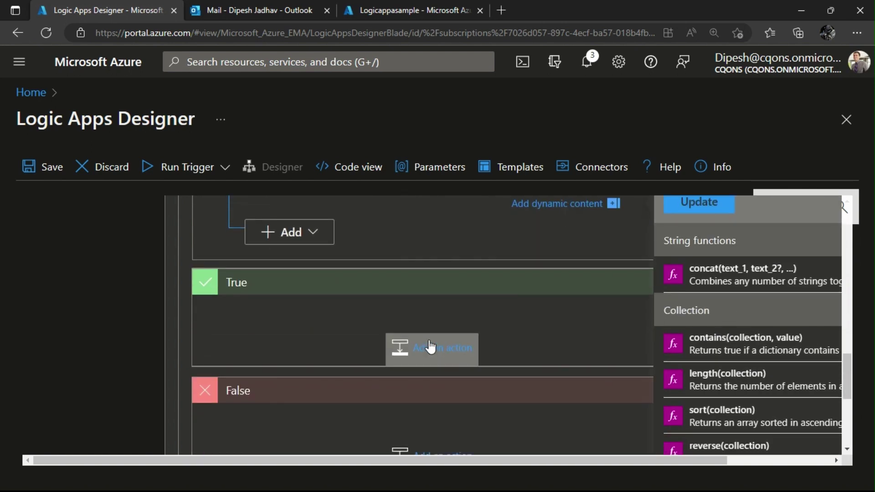
pyautogui.scroll(-2, 431, 347)
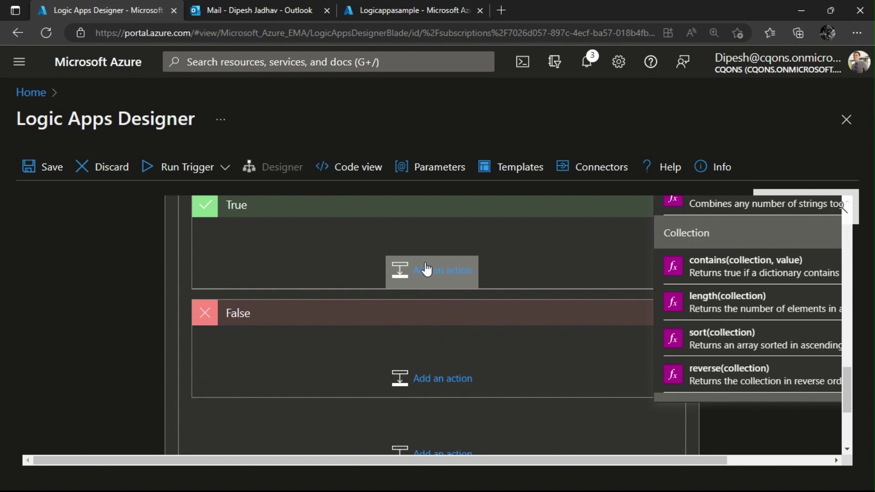
pyautogui.scroll(2, 426, 268)
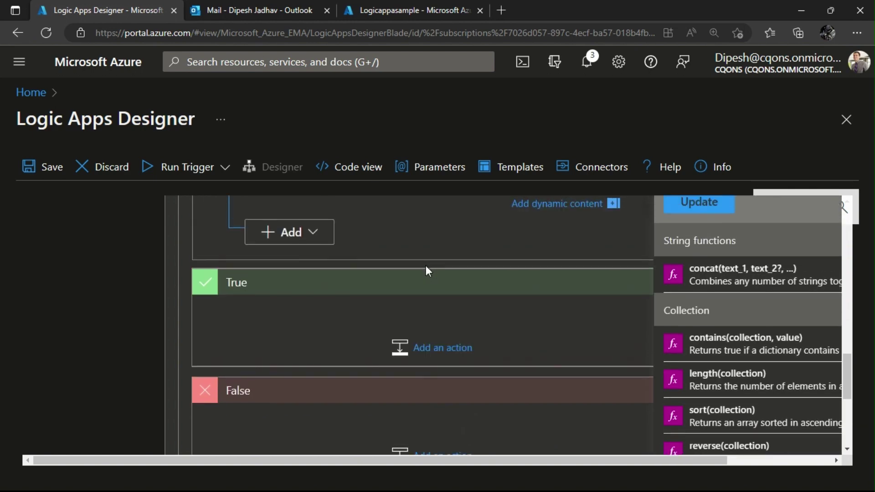
pyautogui.scroll(-2, 426, 267)
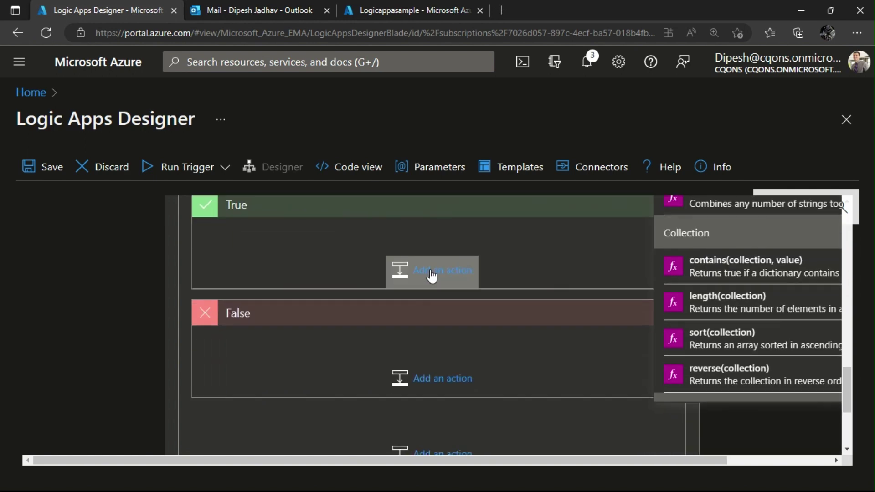
# Add an Office 365 Outlook Send an email (V2) action to the True branch.
pyautogui.click(432, 276)
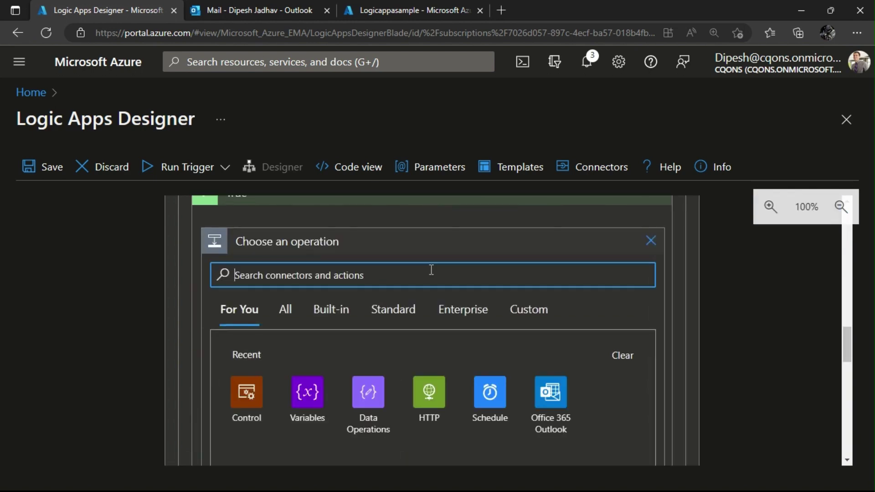
pyautogui.click(545, 416)
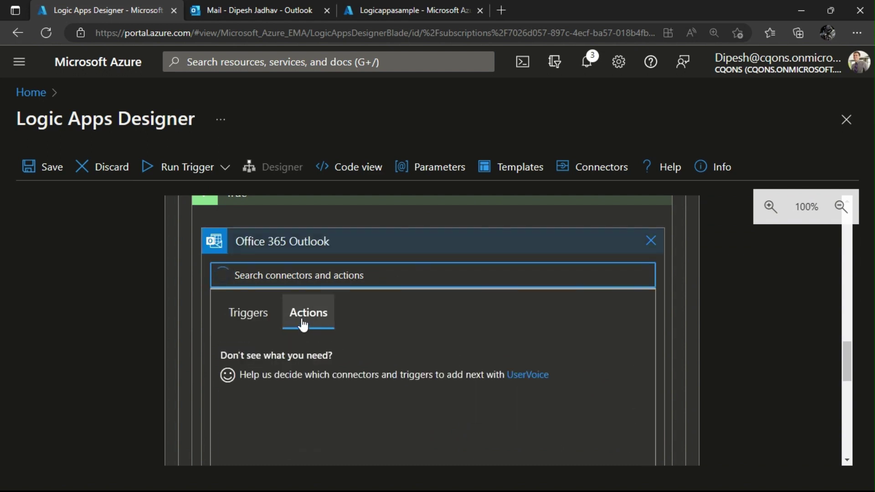
pyautogui.scroll(-4, 302, 337)
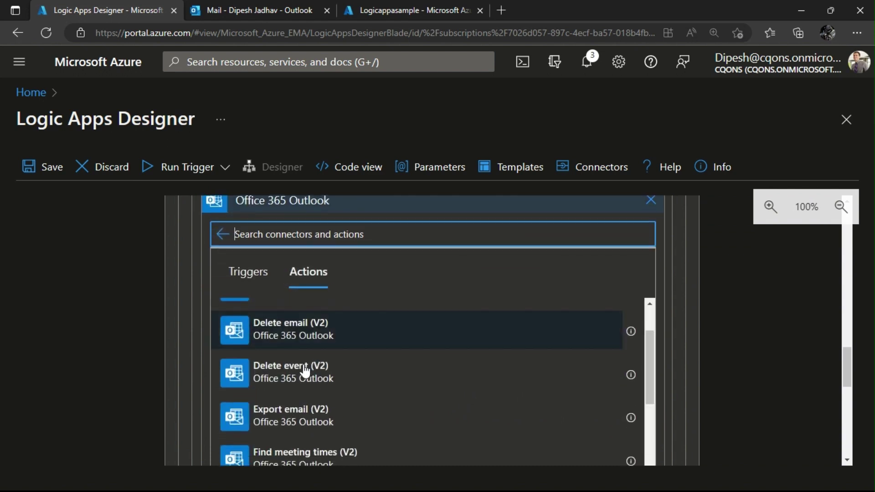
pyautogui.scroll(-8, 305, 371)
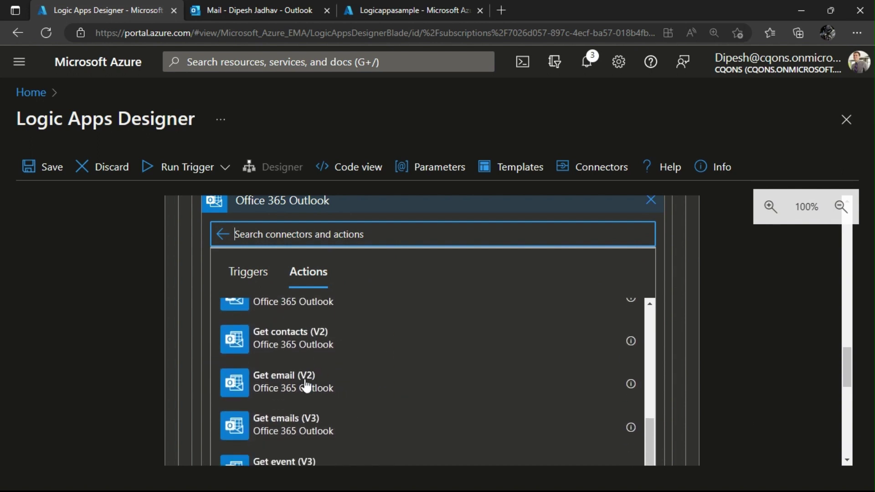
pyautogui.scroll(-8, 306, 386)
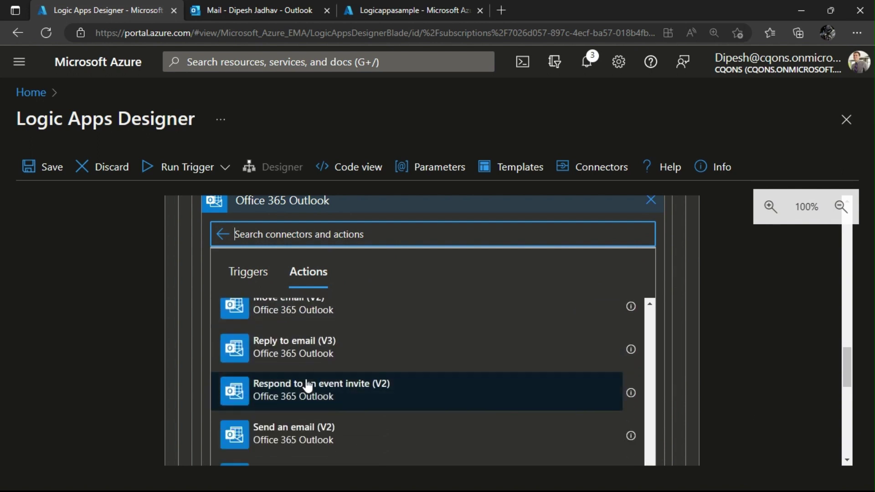
pyautogui.scroll(-8, 308, 380)
pyautogui.scroll(3, 310, 364)
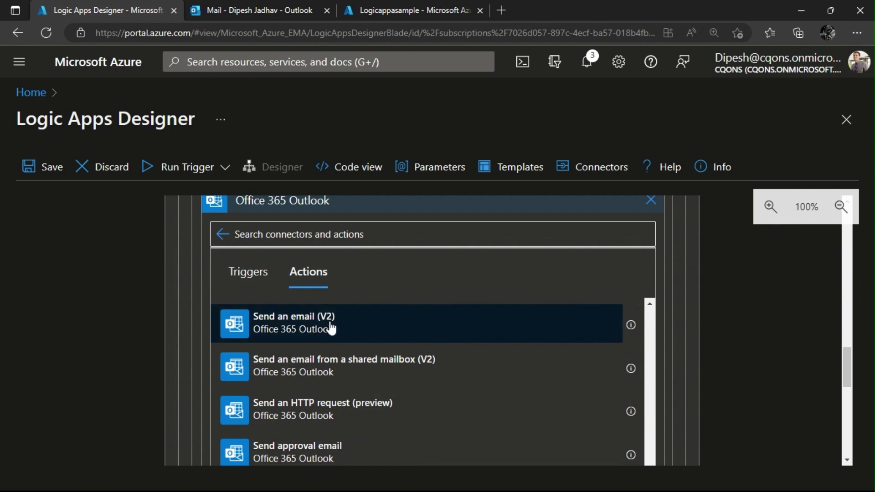
pyautogui.click(331, 328)
# Sign in to connect the Outlook action to the work account.
pyautogui.click(429, 260)
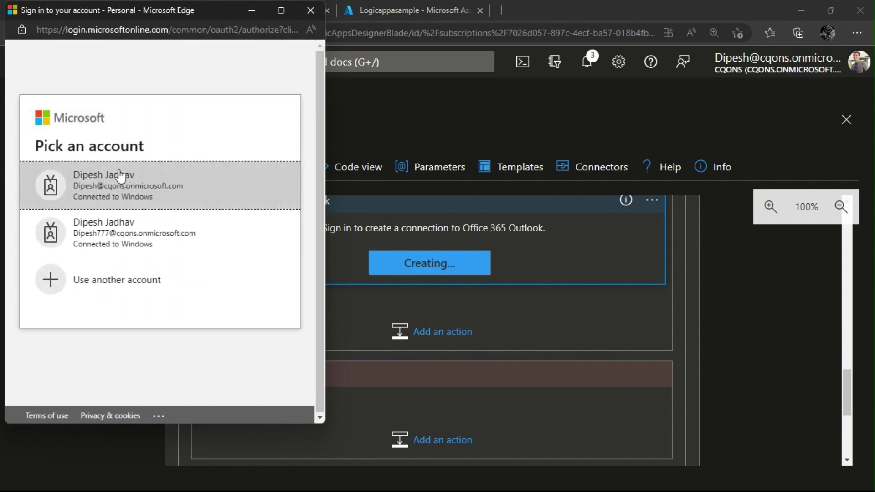
pyautogui.click(121, 194)
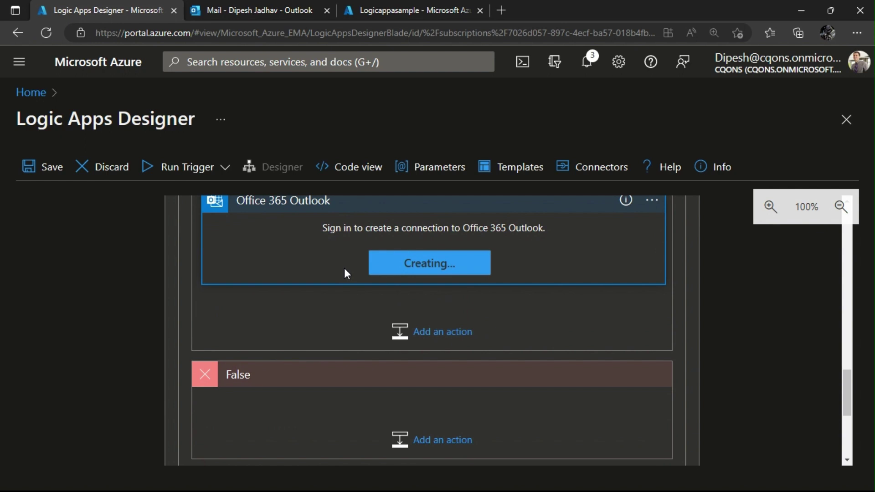
pyautogui.scroll(-3, 343, 268)
pyautogui.scroll(3, 409, 314)
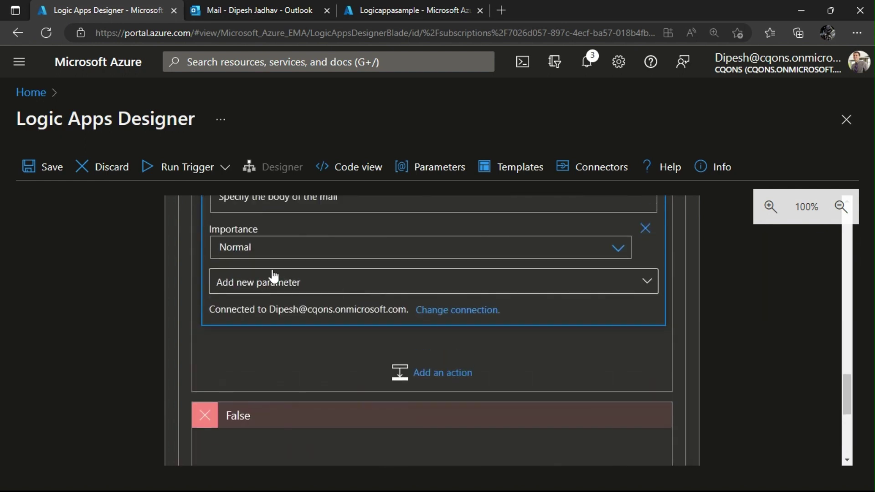
# Enter the recipient's e-mail address in the To field of Send an email (V2) 2.
pyautogui.scroll(3, 274, 279)
pyautogui.scroll(1, 274, 263)
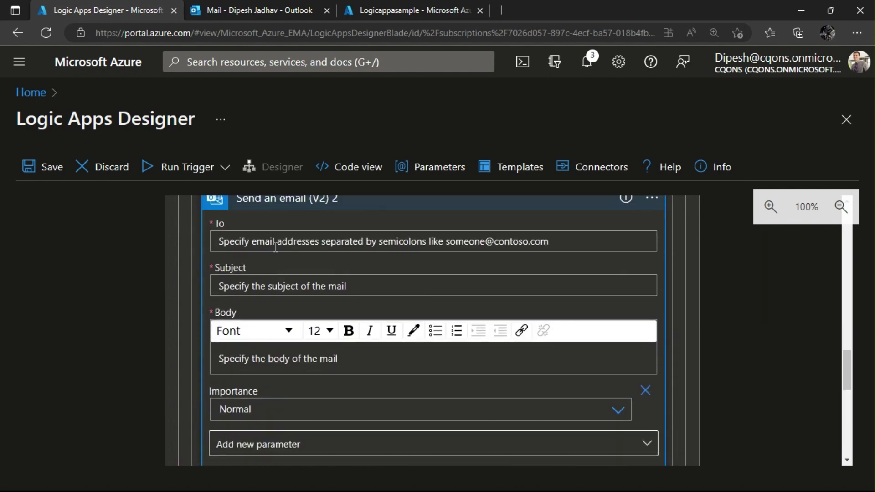
pyautogui.click(331, 241)
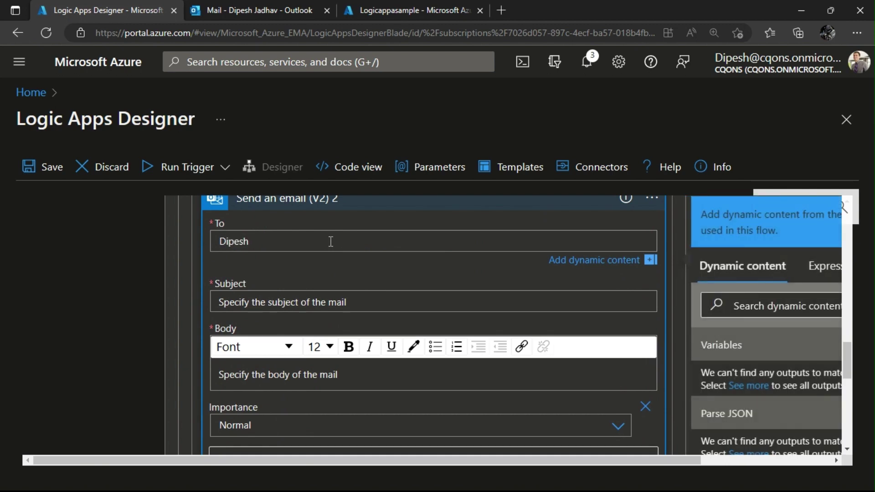
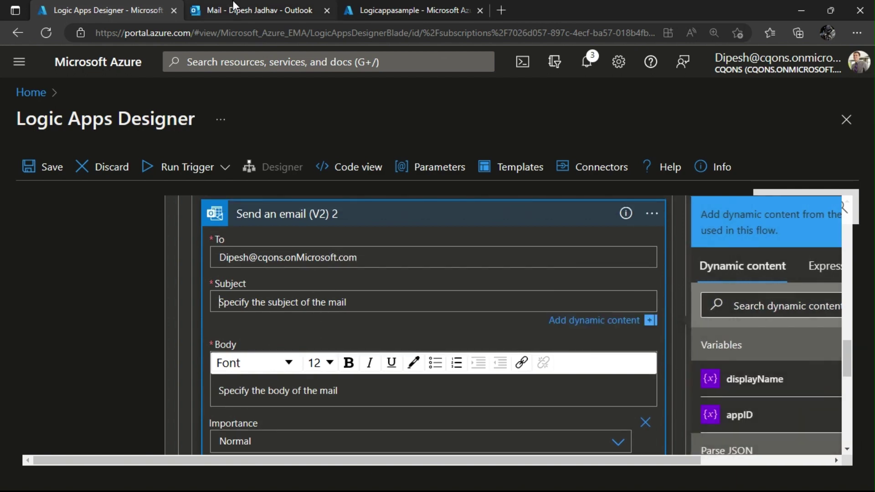
# Copy the subject 'app About to Expire' from a previously sent alert in Outlook on the web.
pyautogui.click(233, 1)
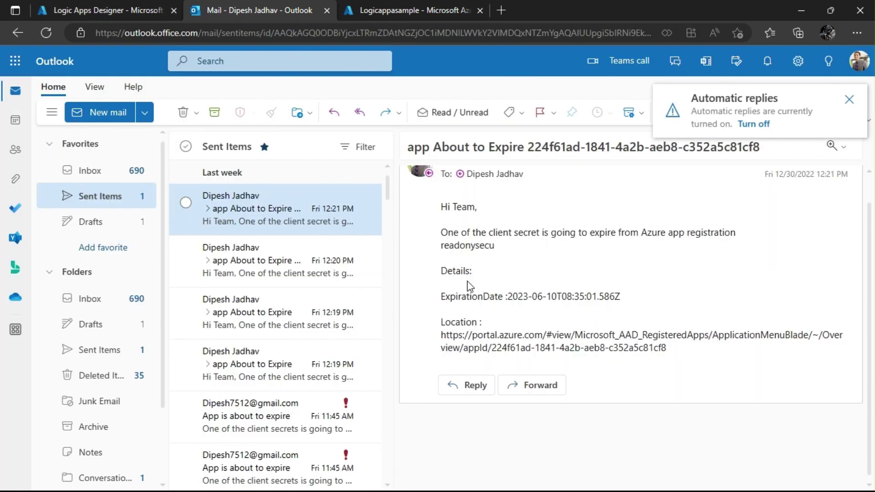
pyautogui.moveTo(484, 147); pyautogui.dragTo(509, 153)
pyautogui.click(409, 154)
pyautogui.hotkey('ctrl', 'c')
pyautogui.click(100, 10)
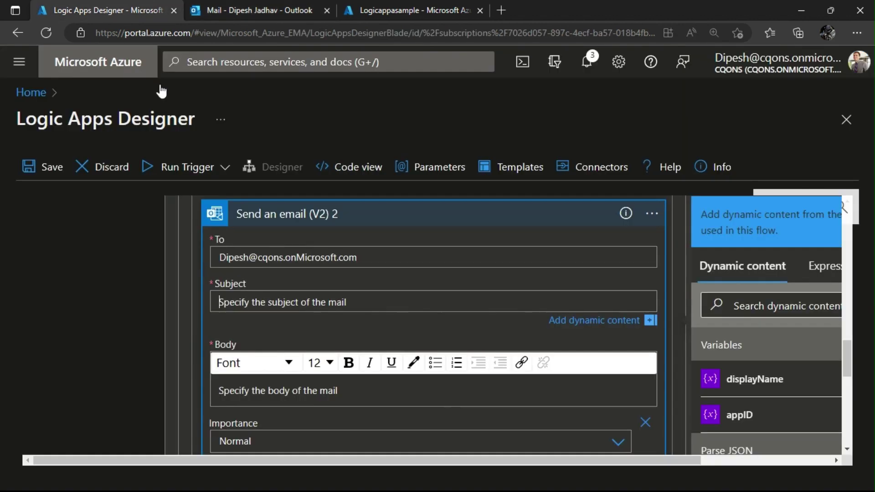
# Paste 'app About to Expire' into the Subject of Send an email (V2) 2.
pyautogui.click(296, 303)
pyautogui.hotkey('ctrl', 'v')
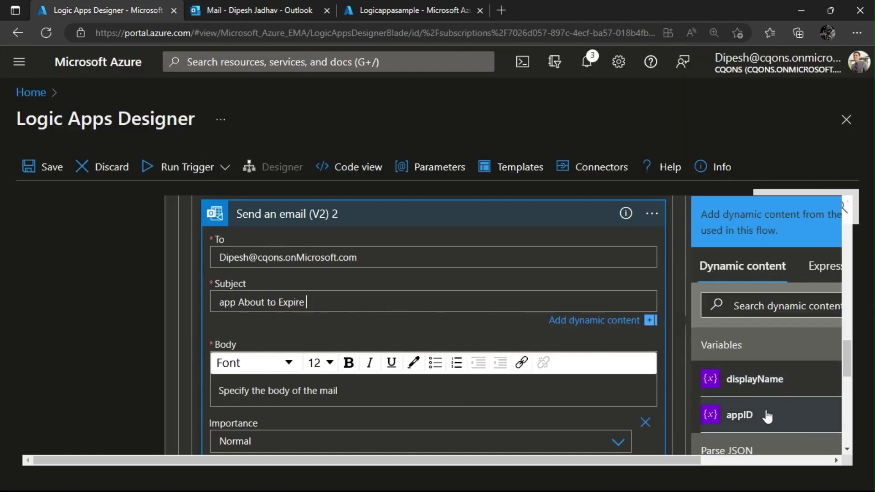
pyautogui.scroll(-3, 767, 413)
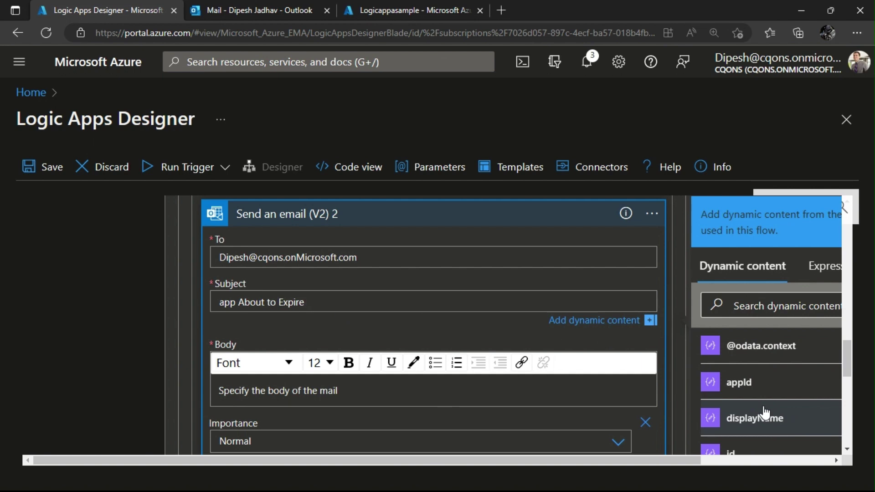
pyautogui.scroll(-5, 766, 412)
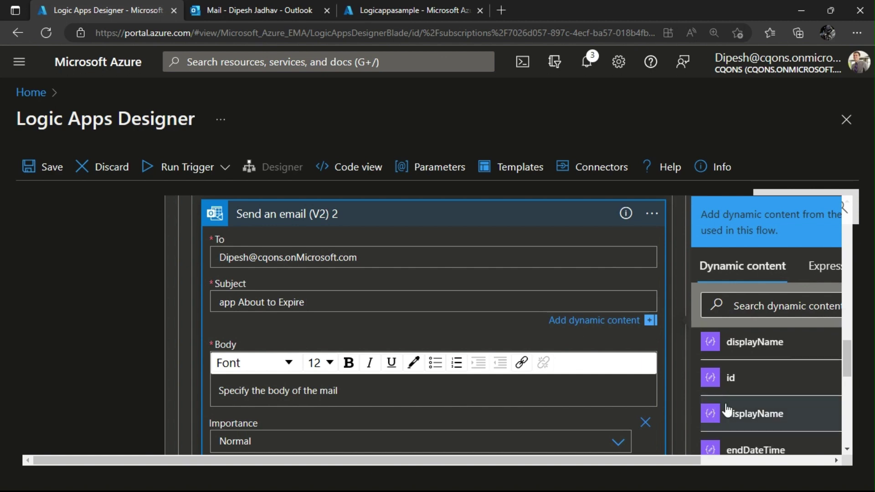
pyautogui.scroll(5, 753, 336)
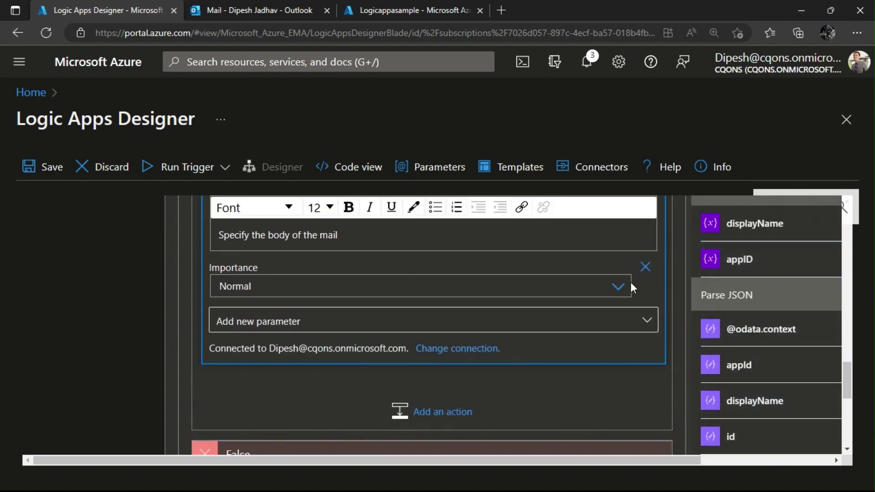
pyautogui.scroll(3, 364, 264)
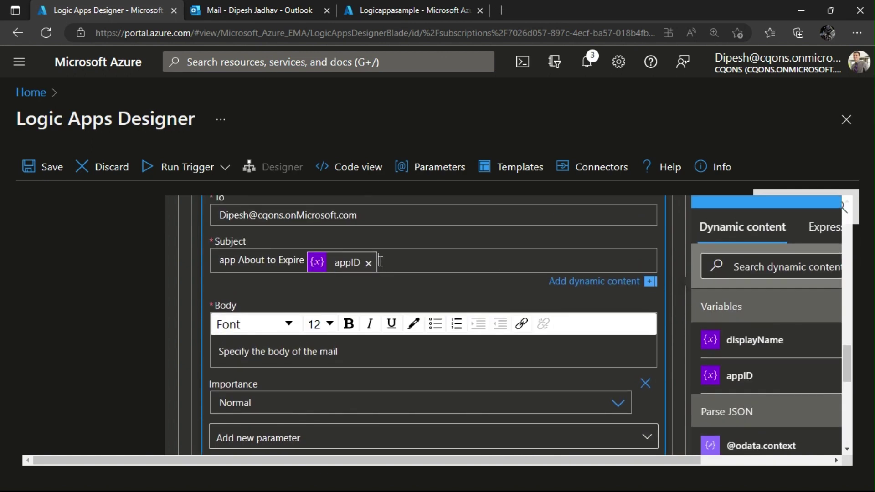
# Paste the sent alert's message, from 'Hi Team' through the ExpirationDate line, into the Body.
pyautogui.click(266, 350)
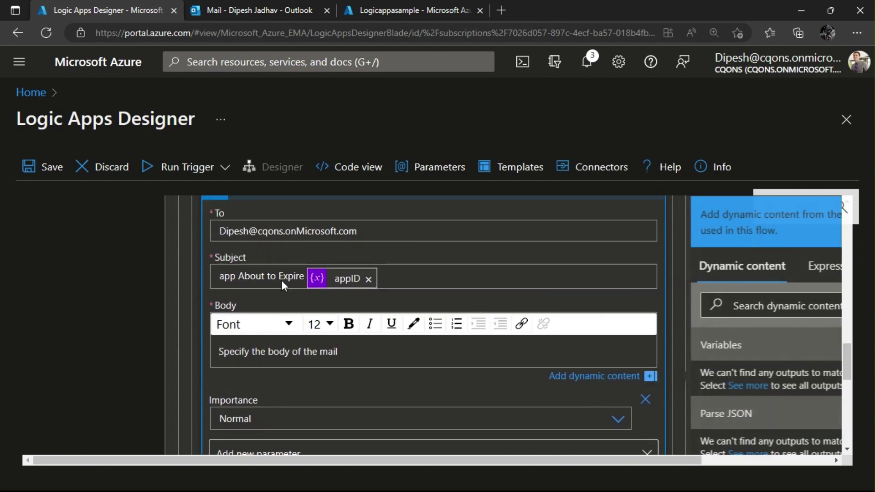
pyautogui.click(264, 10)
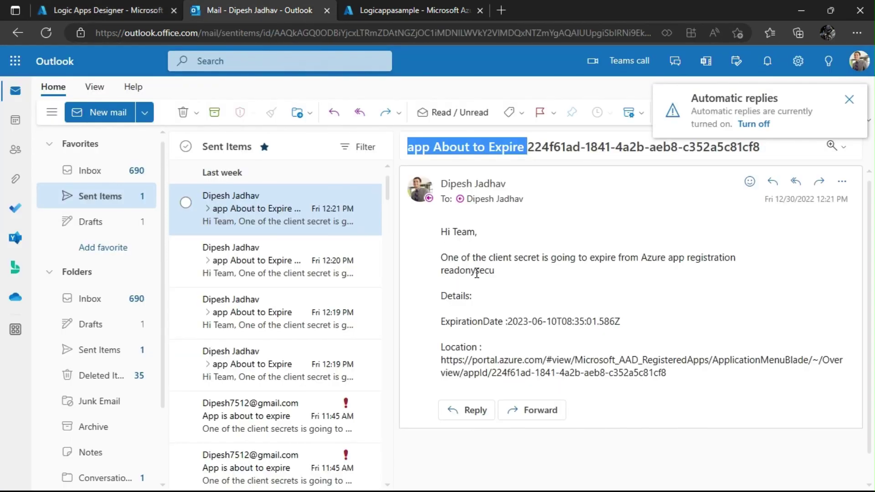
pyautogui.moveTo(671, 375); pyautogui.dragTo(443, 235)
pyautogui.hotkey('ctrl', 'c')
pyautogui.click(101, 10)
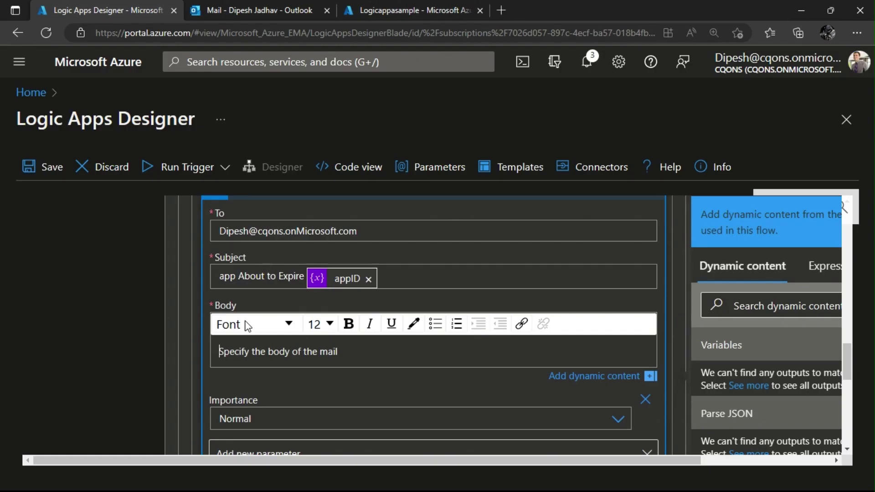
pyautogui.hotkey('ctrl', 'v')
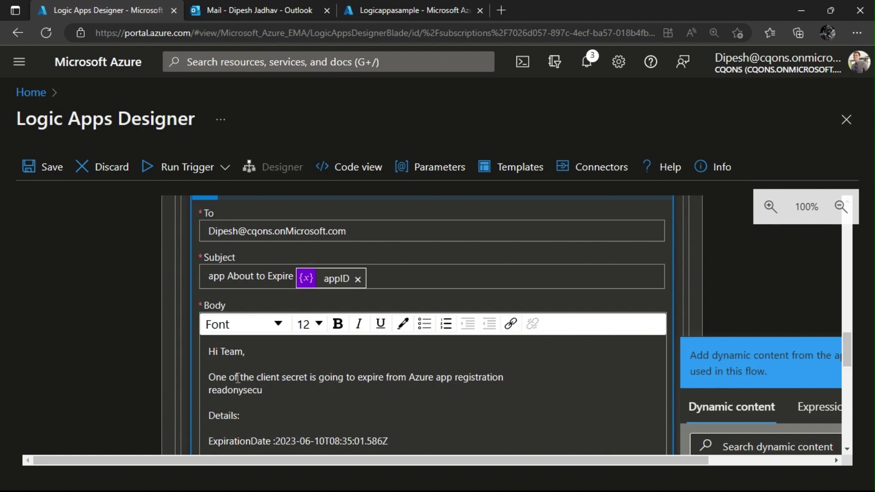
pyautogui.click(263, 406)
# Replace the hard-coded app name 'readonysecu' in the Body with the displayName token.
pyautogui.moveTo(307, 385); pyautogui.dragTo(193, 391)
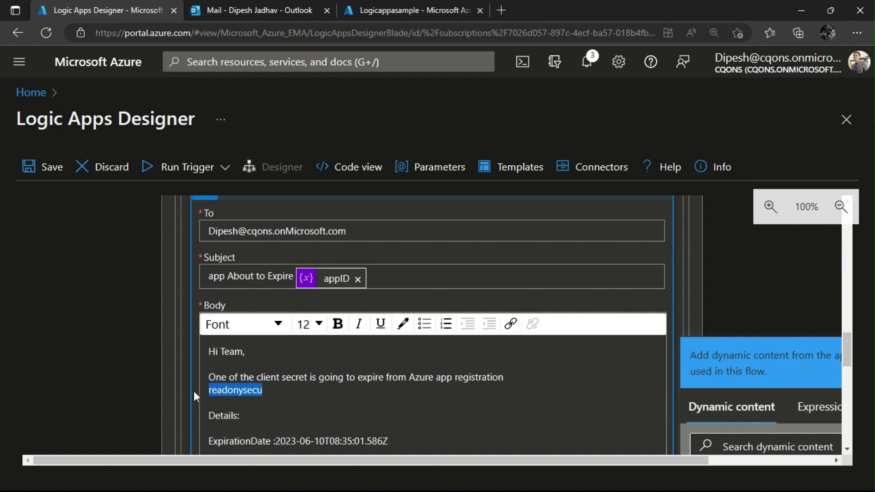
pyautogui.press('BackSpace')
pyautogui.scroll(-3, 731, 383)
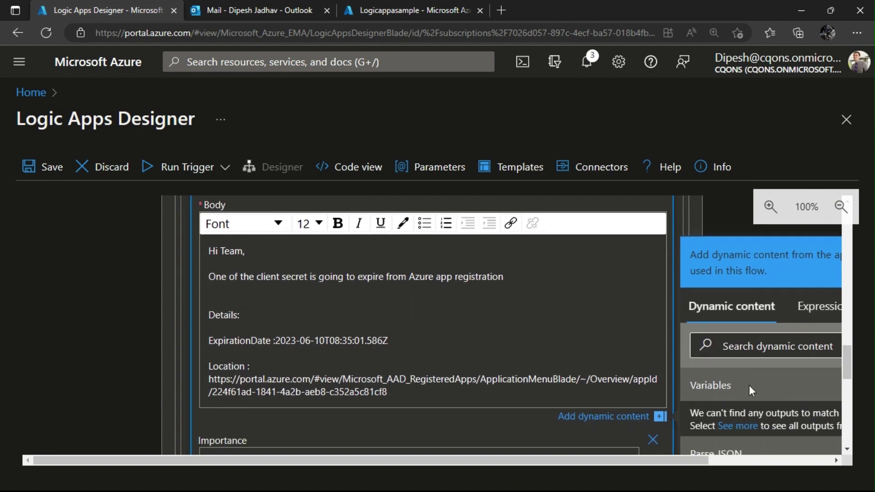
pyautogui.click(737, 441)
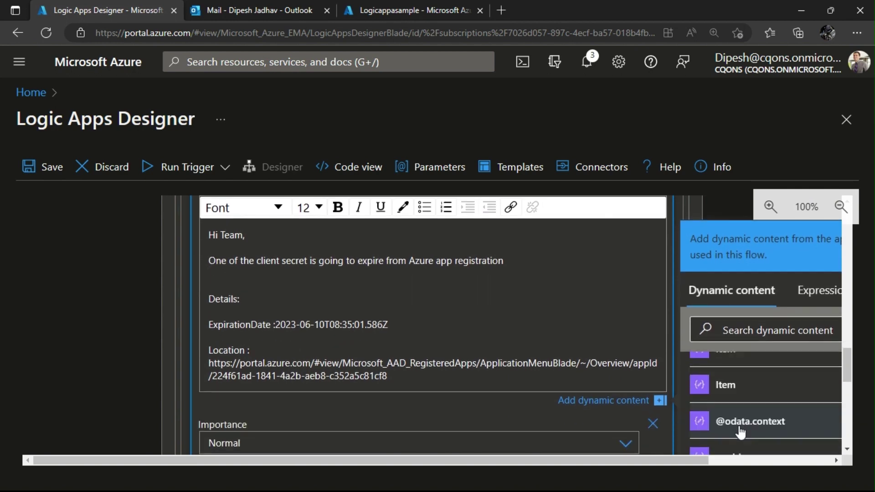
pyautogui.scroll(-2, 732, 402)
pyautogui.click(732, 397)
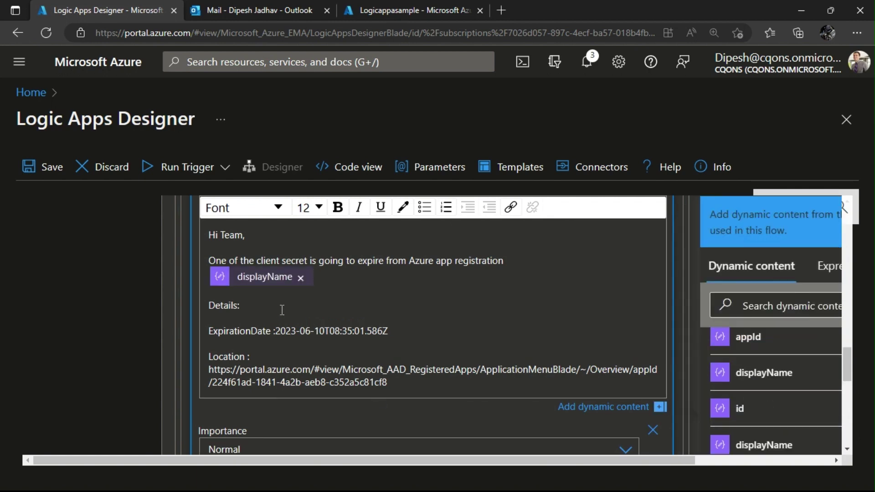
# Replace the hard-coded expiration date with the endDateTime token.
pyautogui.moveTo(275, 331); pyautogui.dragTo(434, 335)
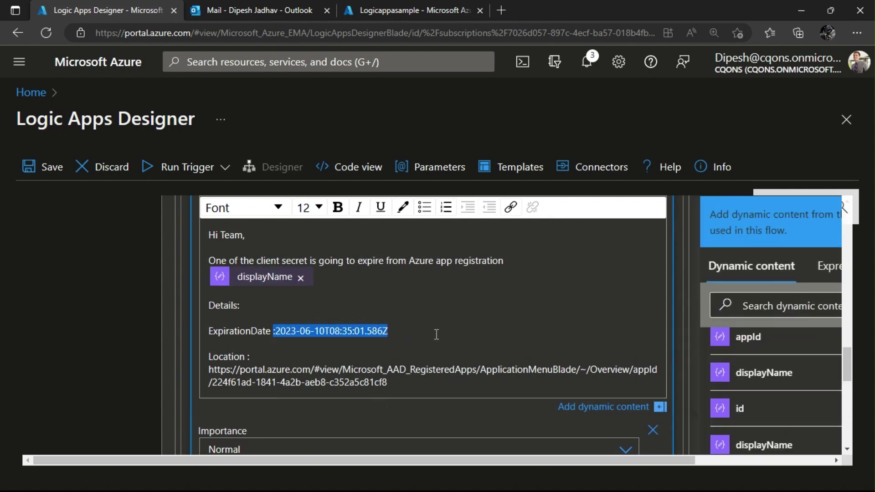
pyautogui.press('BackSpace')
pyautogui.scroll(-3, 747, 405)
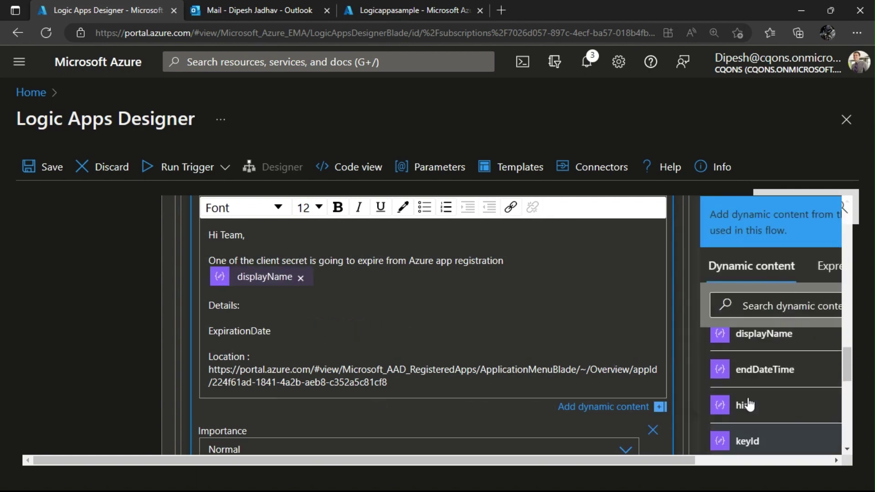
pyautogui.scroll(1, 749, 404)
pyautogui.click(757, 387)
# Replace the hard-coded app ID in the Location link with the appId token.
pyautogui.scroll(-1, 405, 362)
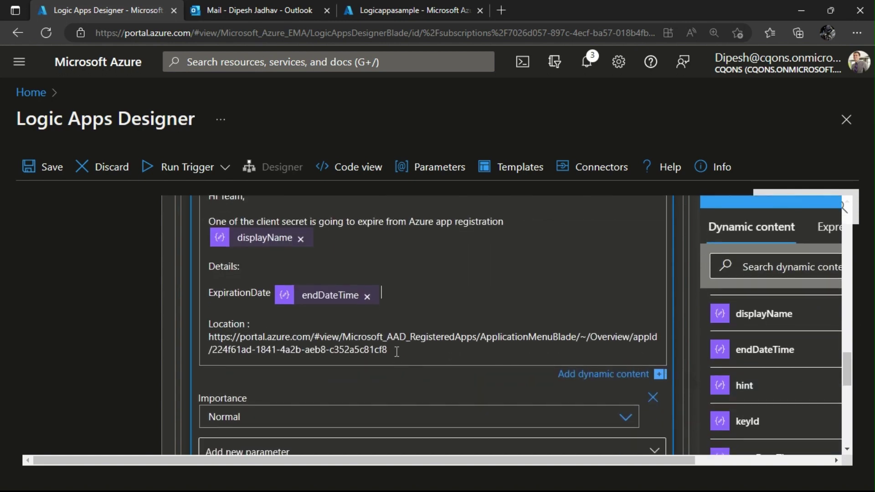
pyautogui.moveTo(396, 352); pyautogui.dragTo(213, 347)
pyautogui.press('BackSpace')
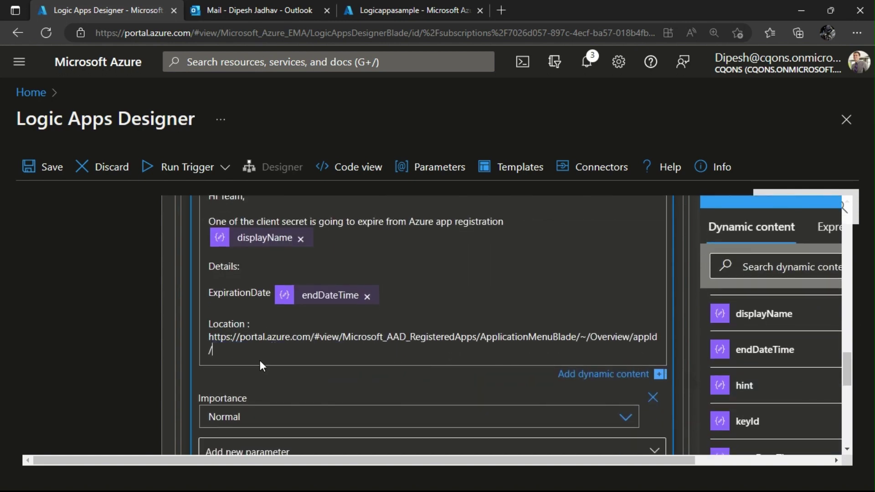
pyautogui.scroll(-2, 766, 390)
pyautogui.scroll(-6, 766, 391)
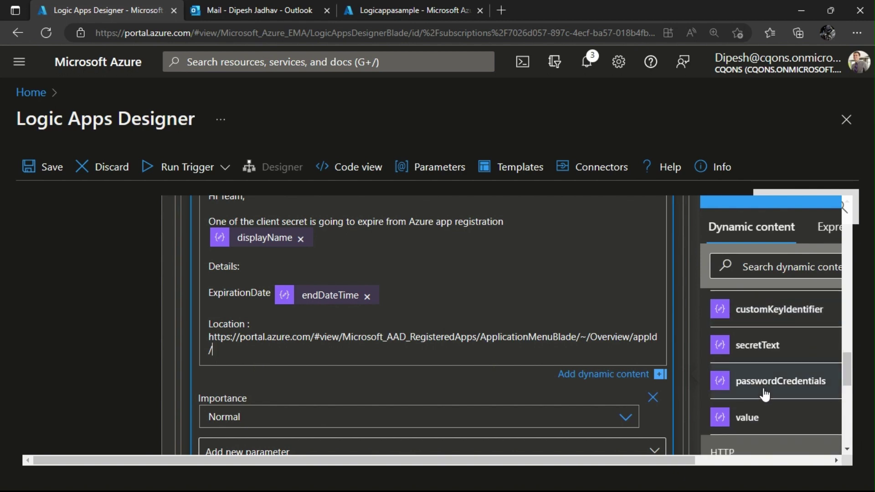
pyautogui.scroll(2, 764, 393)
pyautogui.scroll(-1, 765, 410)
pyautogui.click(764, 403)
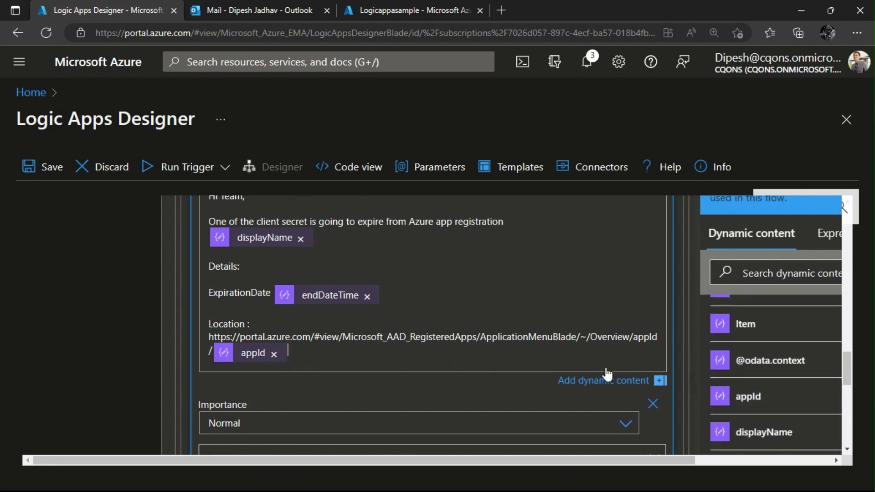
pyautogui.scroll(3, 396, 319)
# Start a new action in the False branch and choose the Office 365 Outlook connector.
pyautogui.scroll(2, 396, 299)
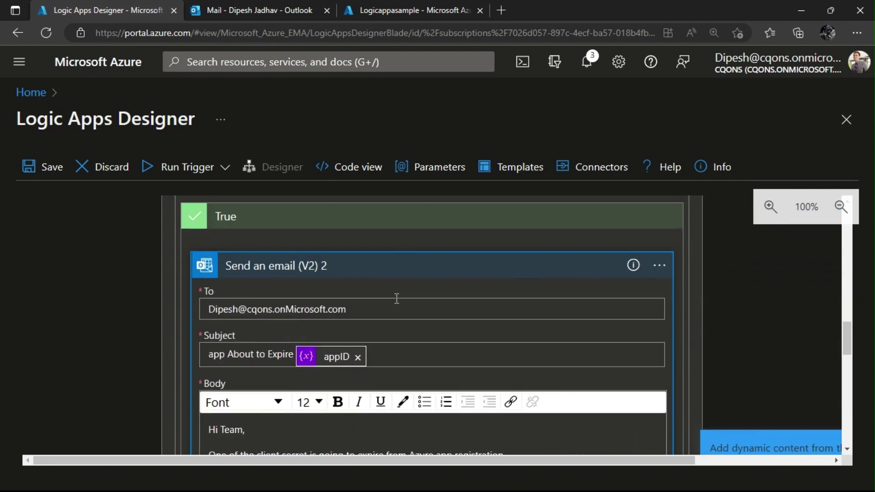
pyautogui.scroll(-3, 396, 299)
pyautogui.scroll(3, 396, 300)
pyautogui.scroll(-8, 395, 299)
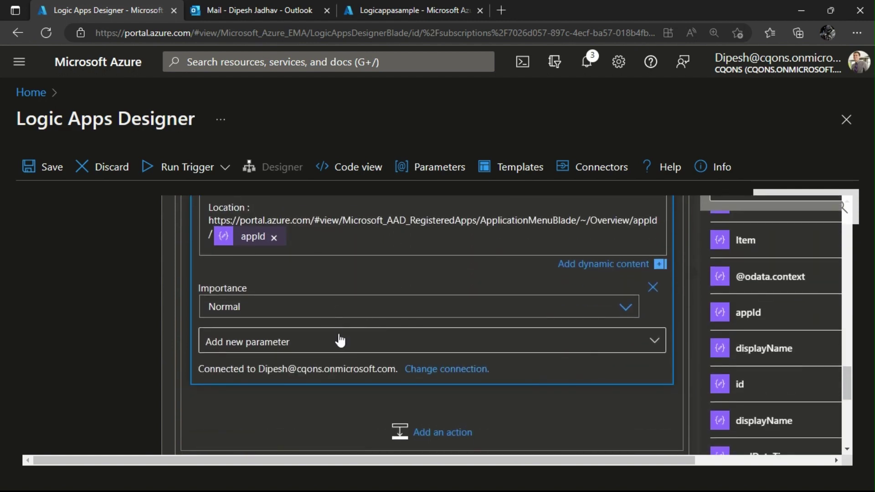
pyautogui.scroll(-3, 340, 341)
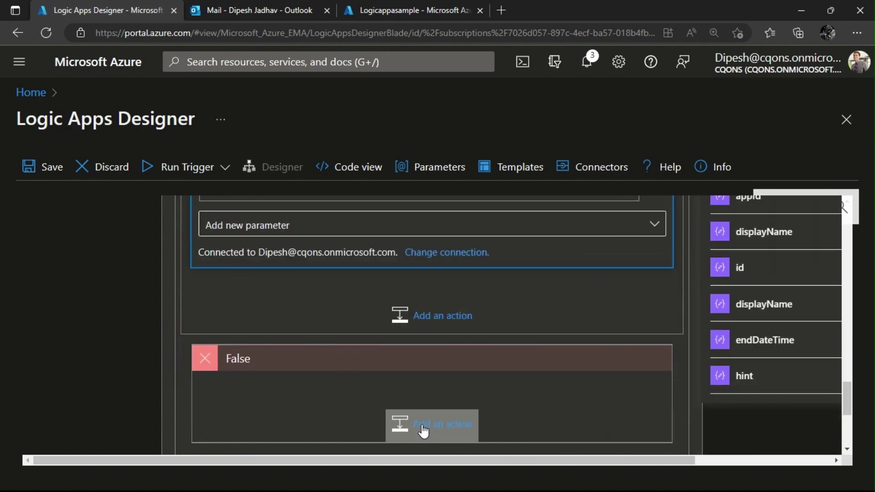
pyautogui.click(423, 430)
pyautogui.scroll(-4, 355, 383)
pyautogui.scroll(7, 368, 372)
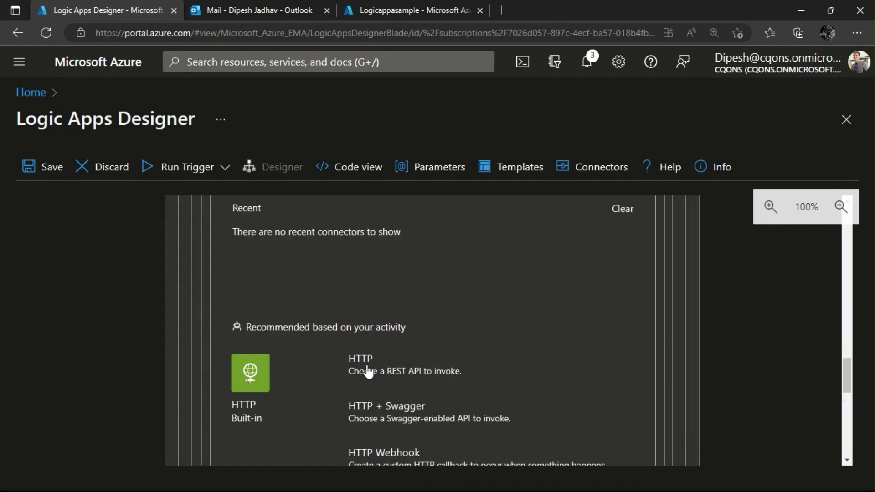
pyautogui.scroll(5, 368, 373)
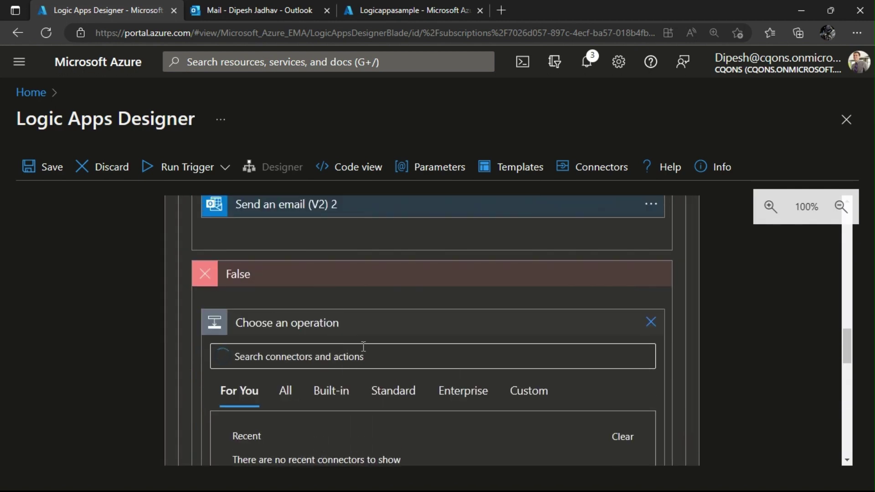
pyautogui.scroll(-2, 352, 357)
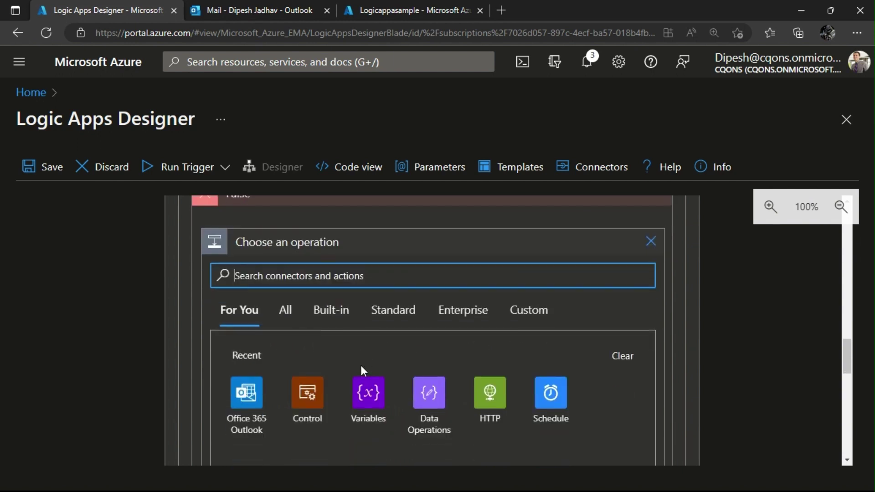
pyautogui.click(242, 412)
# Add the Send an email (V2) action from the Outlook actions list.
pyautogui.scroll(-12, 266, 413)
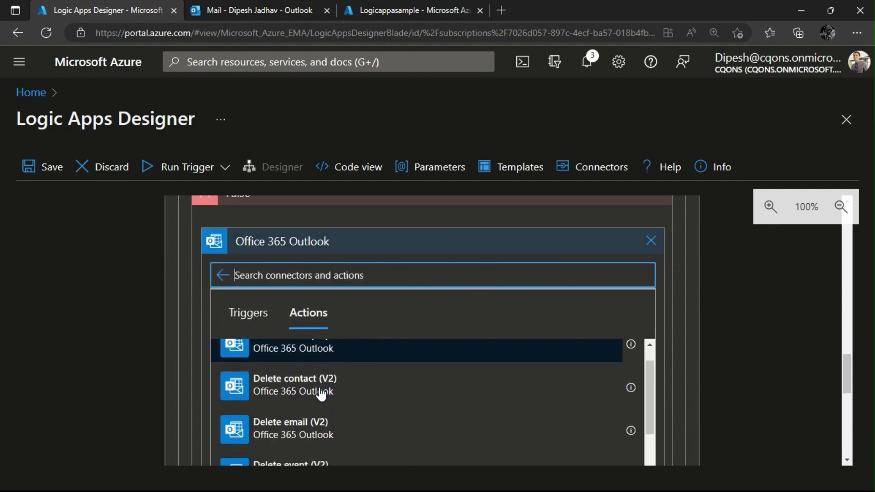
pyautogui.scroll(-8, 320, 416)
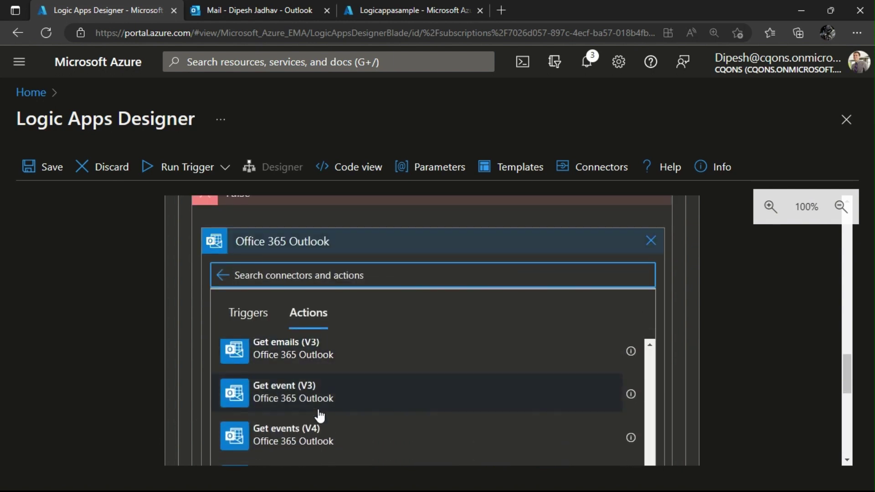
pyautogui.scroll(-10, 320, 414)
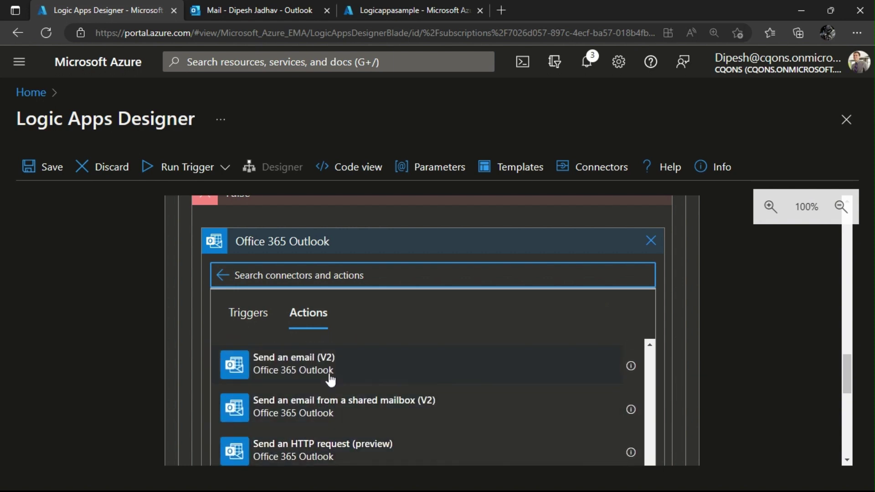
pyautogui.click(328, 377)
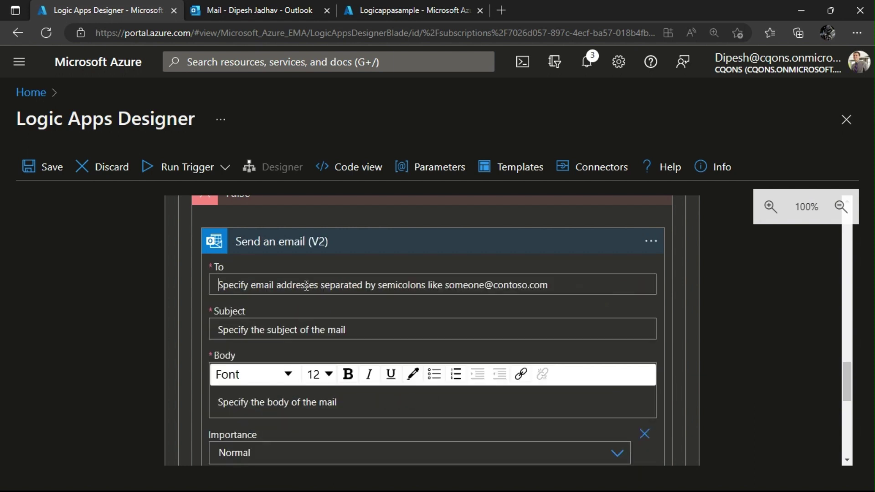
# Enter the recipient's e-mail address in the False branch email's To field.
pyautogui.click(307, 286)
pyautogui.scroll(8, 422, 293)
pyautogui.scroll(-5, 422, 293)
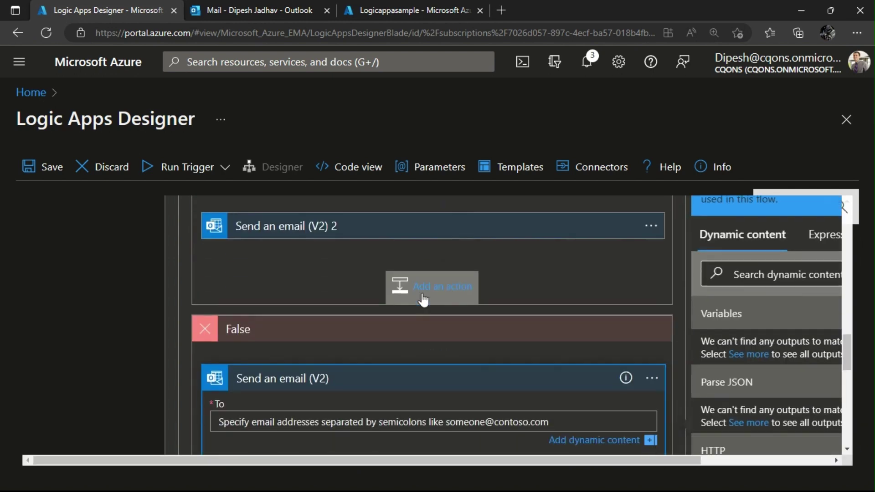
pyautogui.scroll(-3, 422, 294)
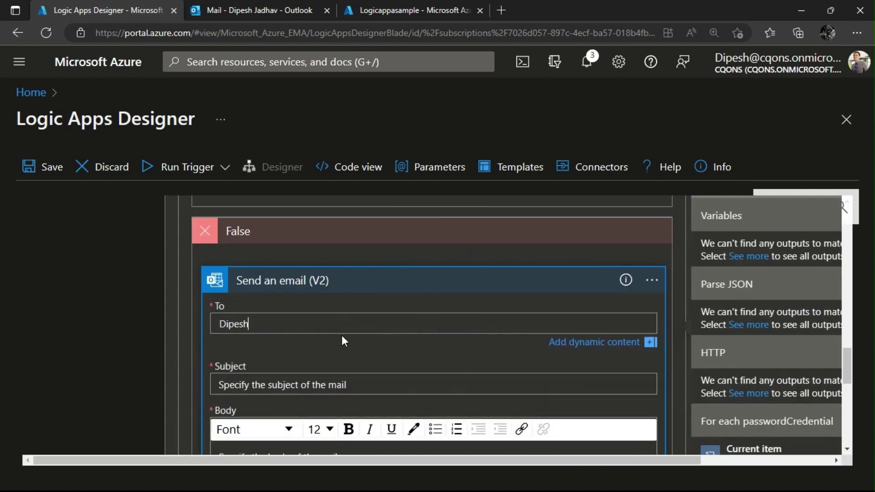
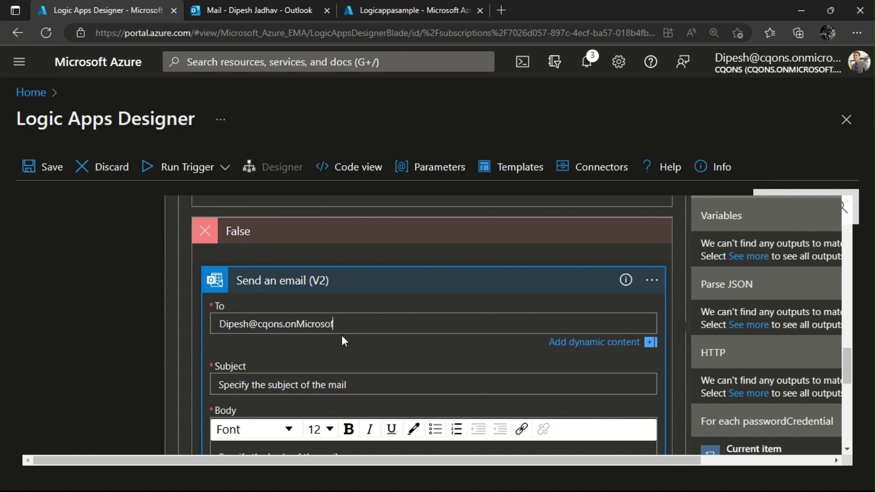
# Give the False branch email the True branch's 'app About to Expire' plus appID subject.
pyautogui.click(345, 385)
pyautogui.click(255, 10)
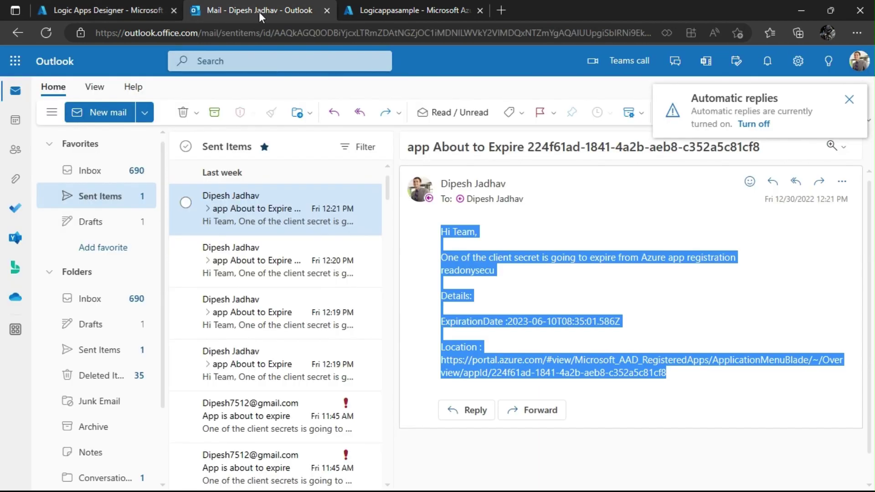
pyautogui.click(73, 3)
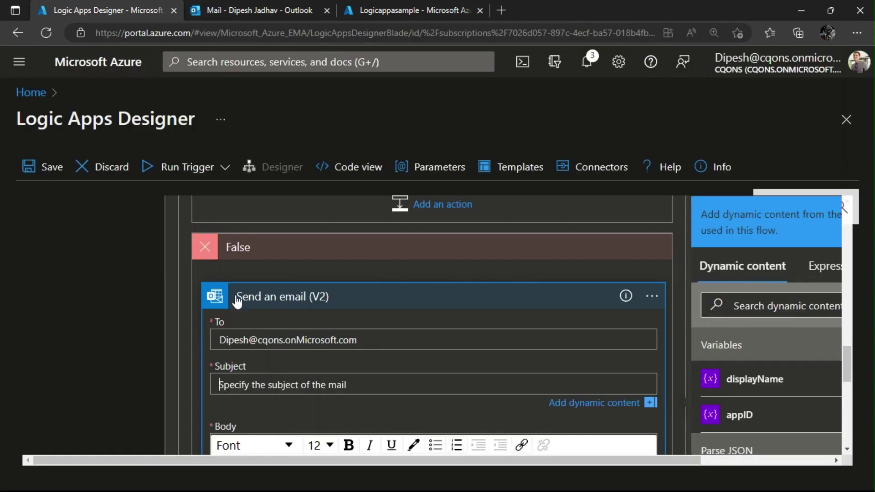
pyautogui.scroll(3, 299, 289)
pyautogui.click(306, 274)
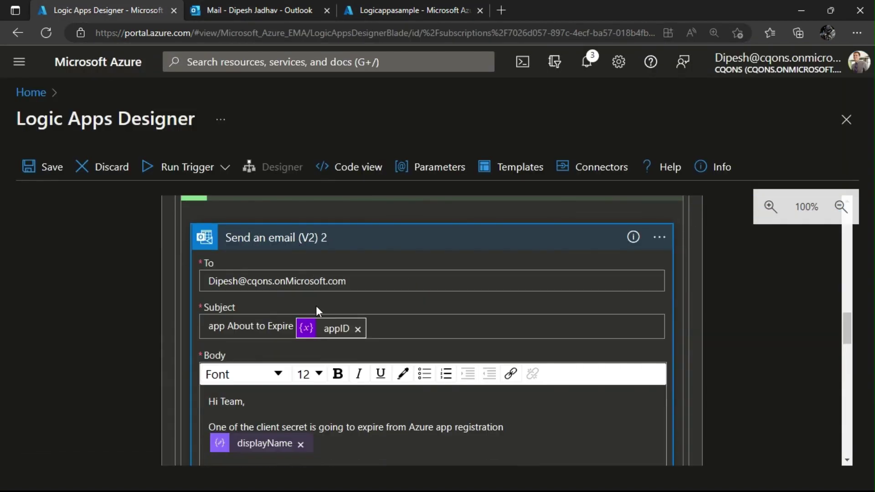
pyautogui.click(405, 308)
pyautogui.scroll(-5, 314, 306)
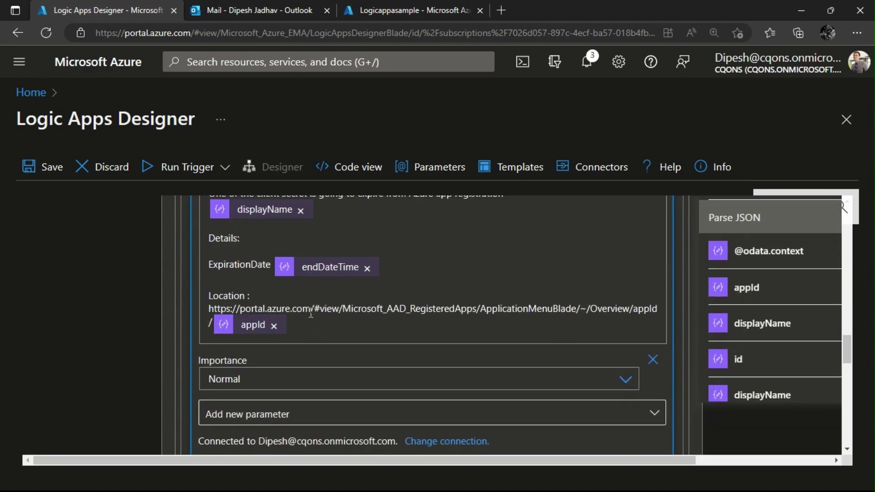
pyautogui.scroll(-7, 311, 313)
pyautogui.click(273, 370)
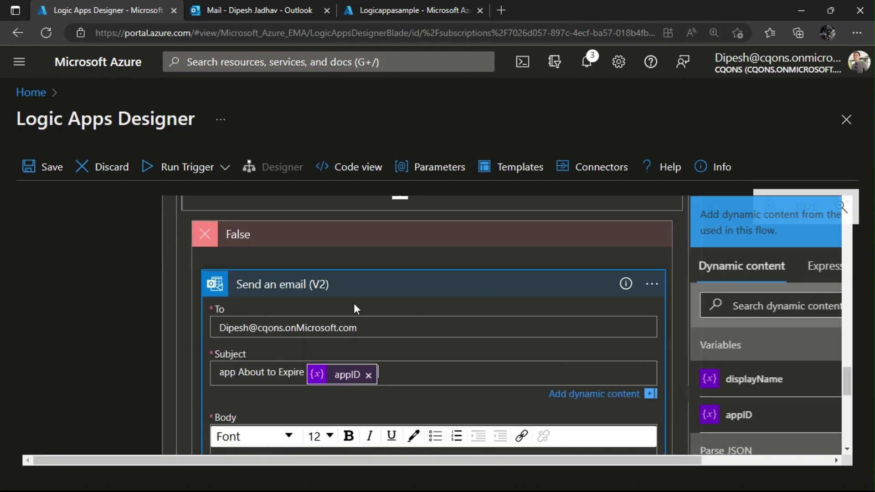
# Copy the True branch email's alert body template into the False branch email's Body.
pyautogui.scroll(-8, 353, 302)
pyautogui.scroll(4, 354, 302)
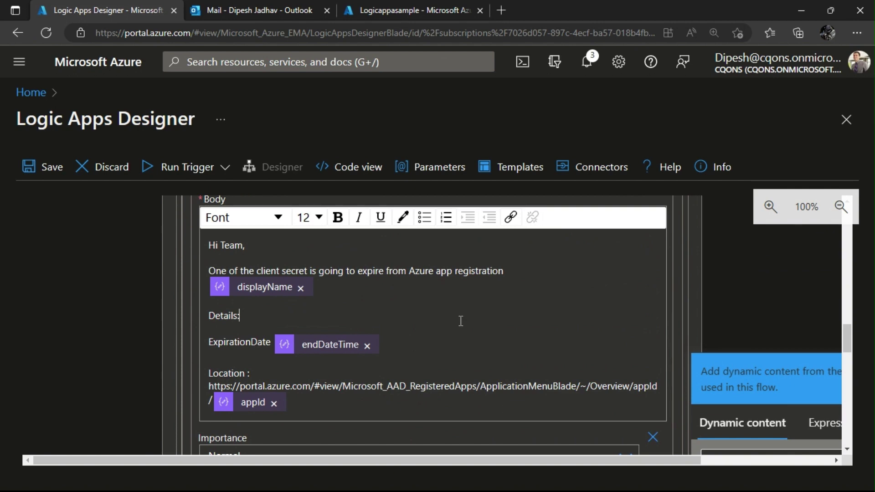
pyautogui.hotkey('ctrl', 'a')
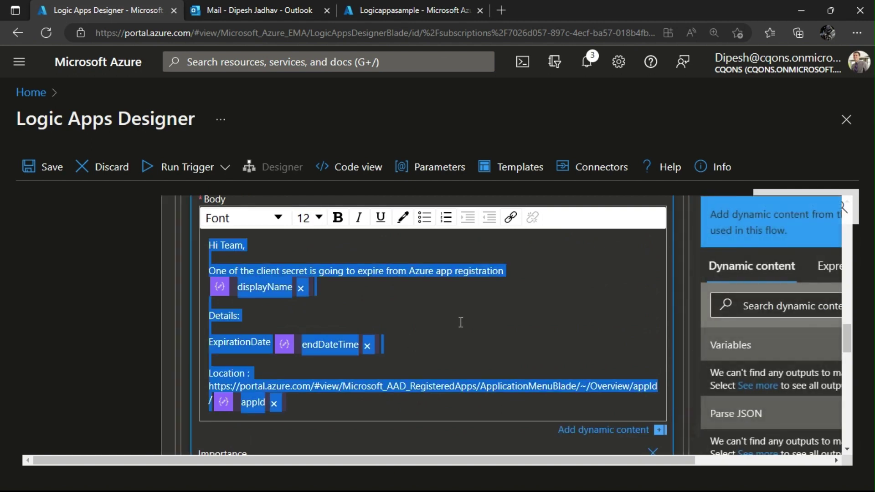
pyautogui.scroll(-4, 461, 322)
pyautogui.press('BackSpace')
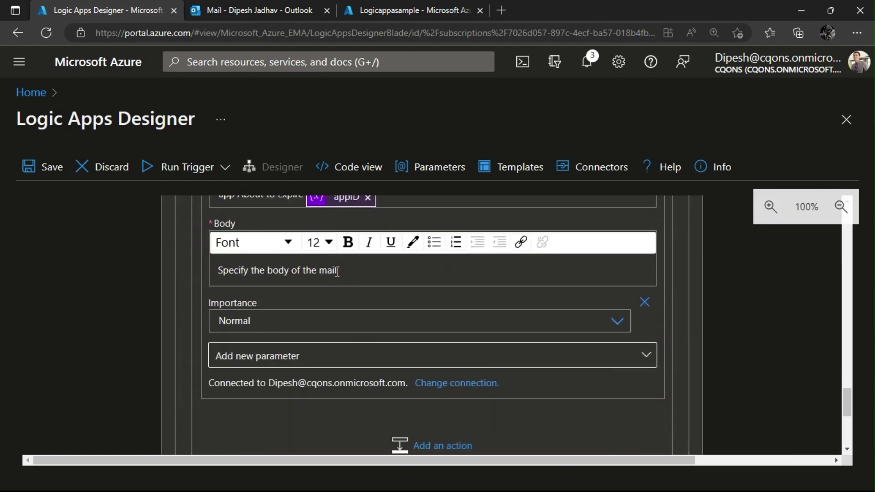
pyautogui.click(338, 271)
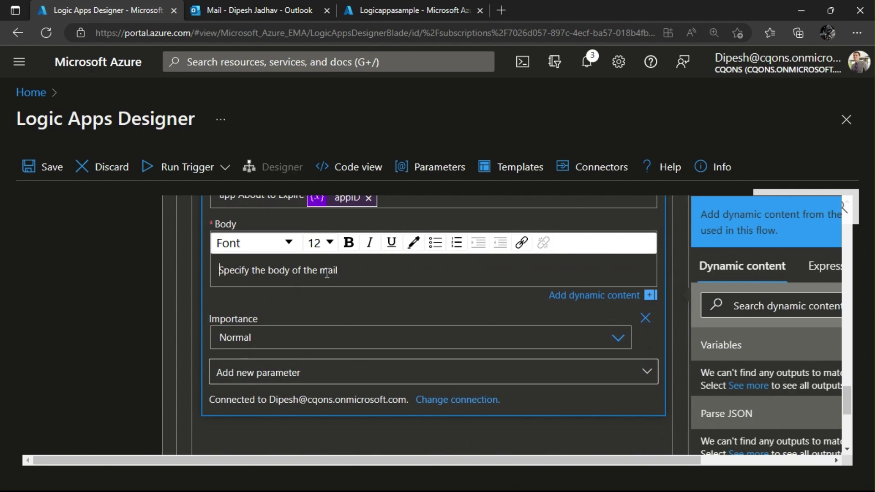
pyautogui.scroll(10, 388, 284)
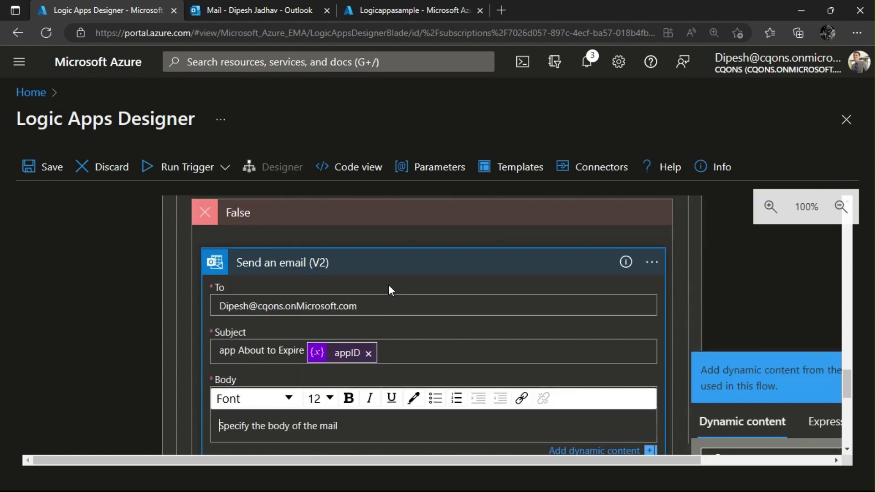
pyautogui.scroll(1, 388, 290)
pyautogui.click(456, 349)
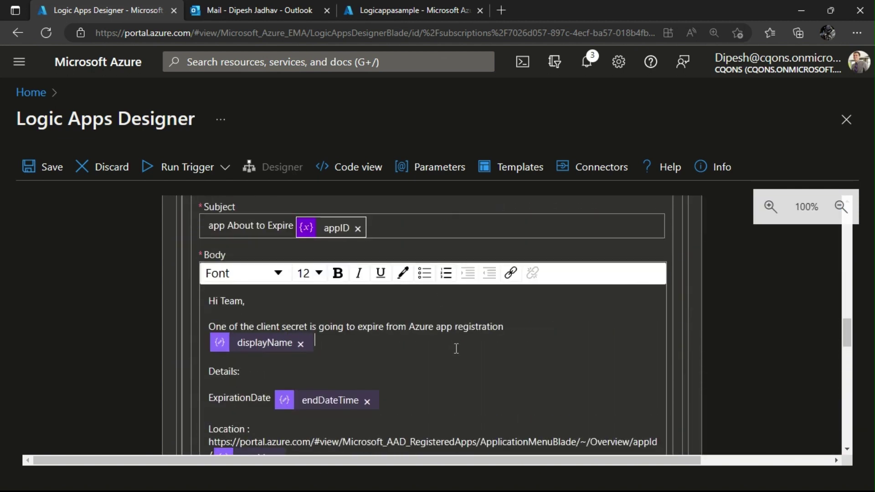
pyautogui.hotkey('ctrl', 'a')
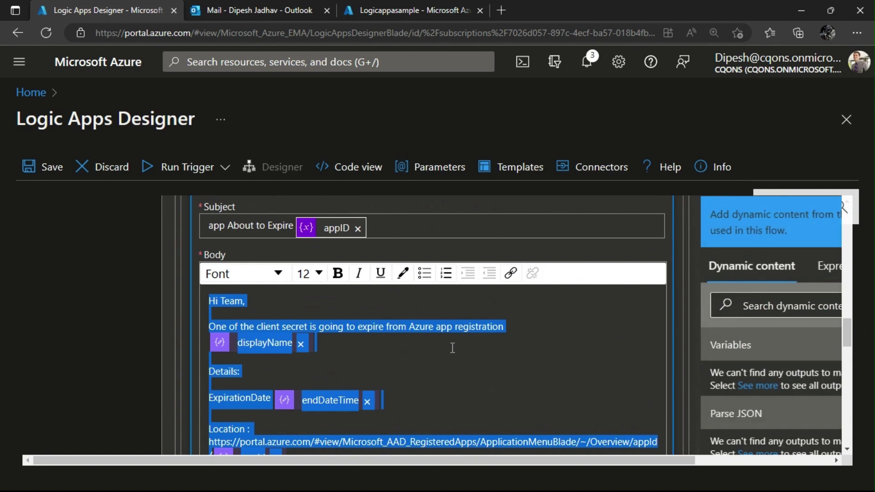
pyautogui.scroll(-10, 456, 349)
pyautogui.click(343, 258)
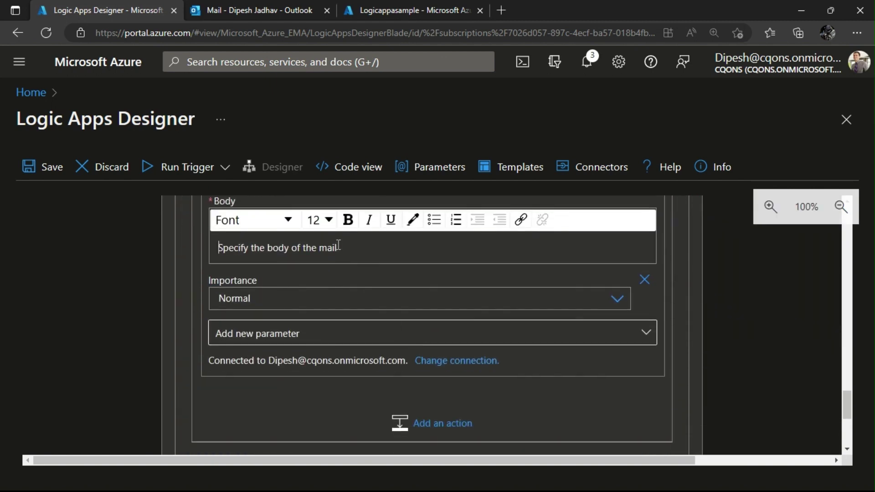
pyautogui.hotkey('ctrl', 'v')
pyautogui.scroll(-3, 122, 305)
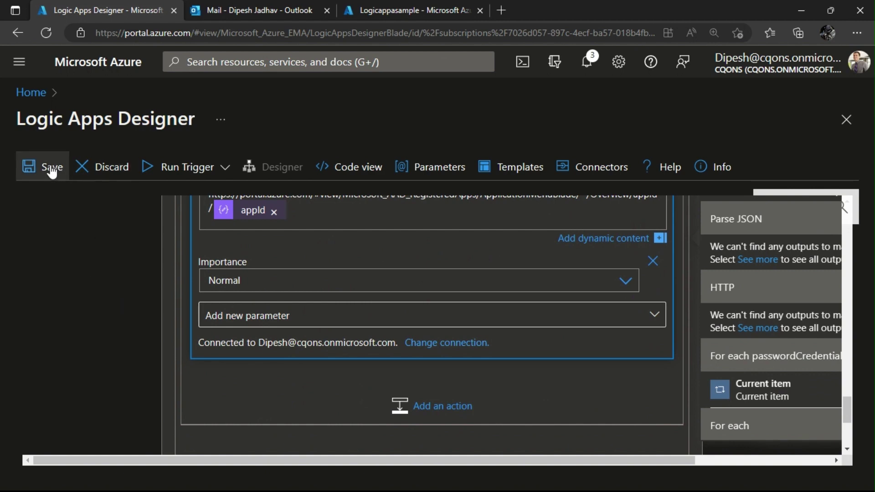
# Save the logic app, run its trigger, and mark all Outlook inbox mail as read.
pyautogui.click(45, 164)
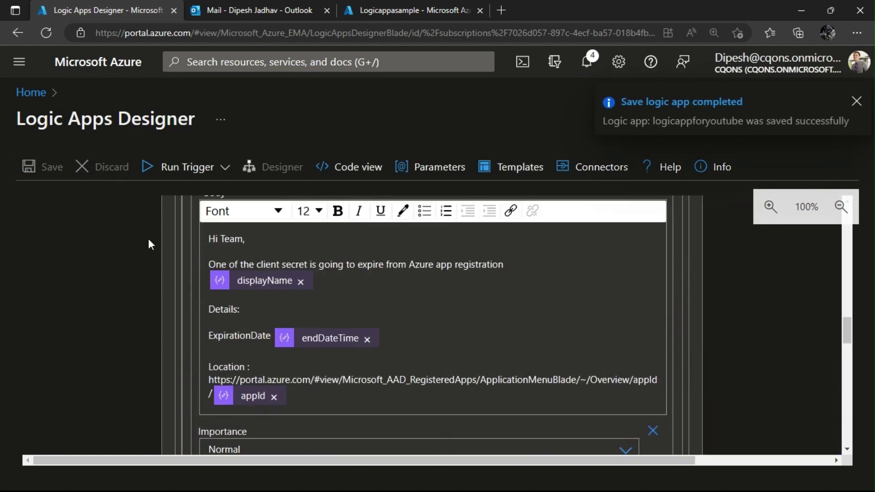
pyautogui.click(142, 201)
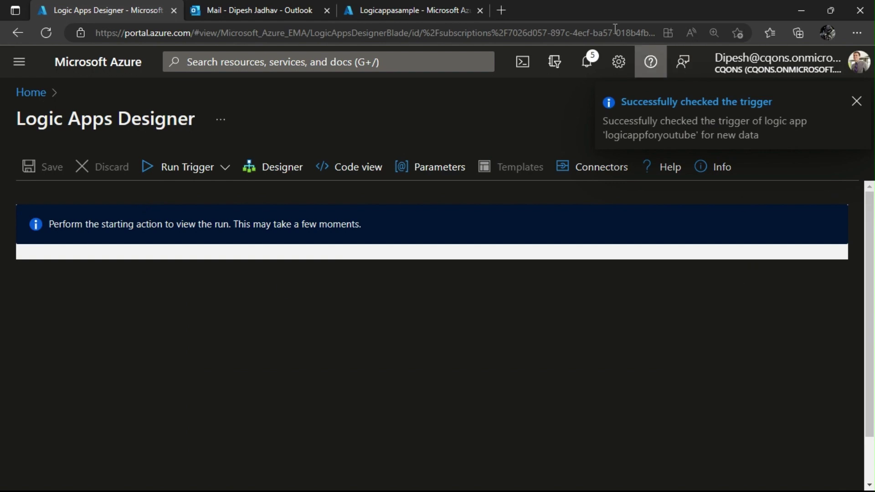
pyautogui.click(272, 7)
pyautogui.click(107, 175)
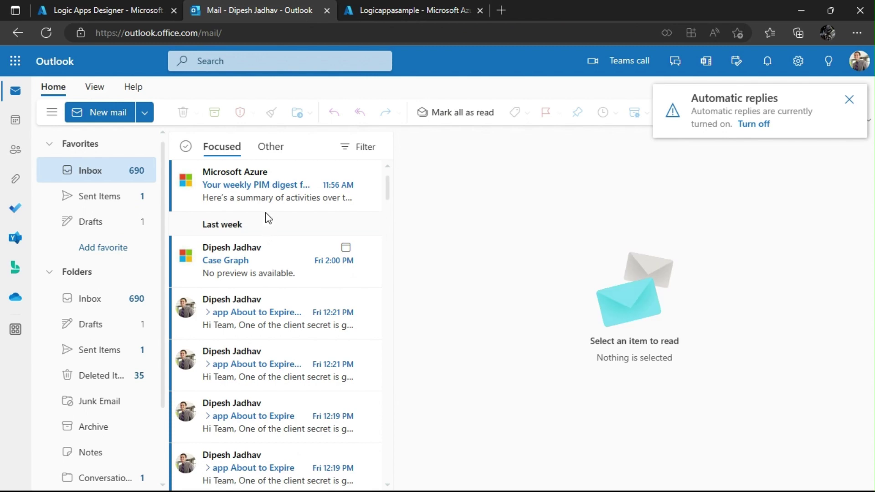
pyautogui.click(436, 114)
pyautogui.click(449, 311)
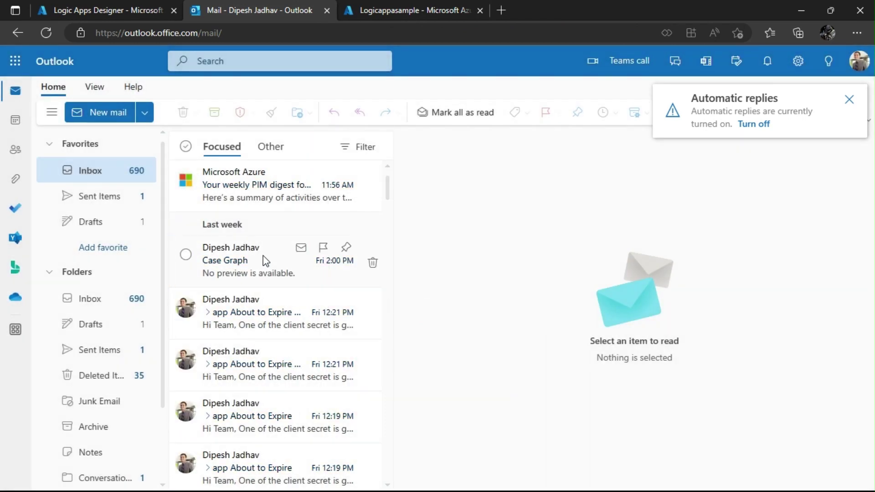
# Expand the failed For each passwordCredential loop and Condition to read the InvalidTemplate error.
pyautogui.click(116, 10)
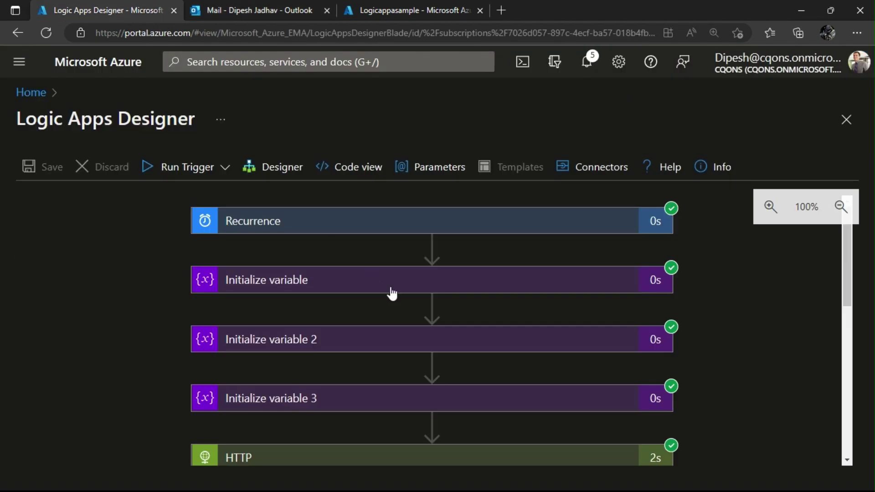
pyautogui.scroll(-5, 430, 335)
pyautogui.scroll(-2, 427, 353)
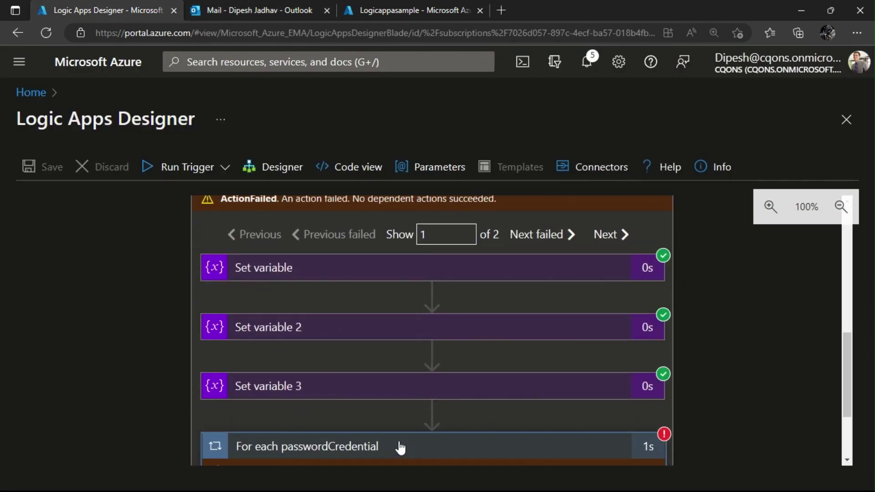
pyautogui.click(403, 452)
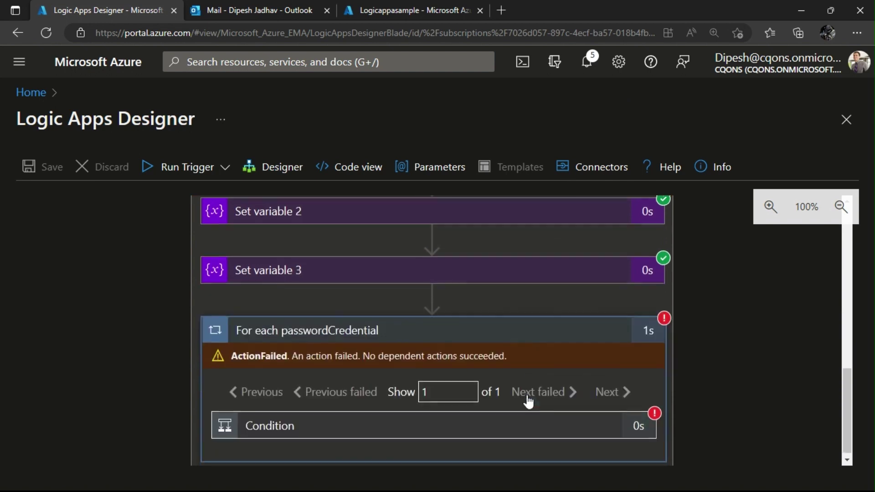
pyautogui.click(423, 425)
pyautogui.scroll(-3, 546, 417)
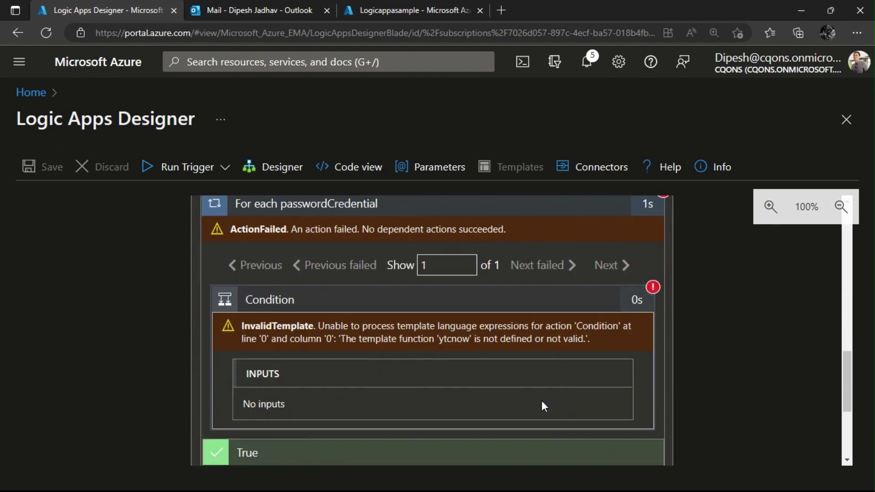
pyautogui.scroll(-4, 366, 376)
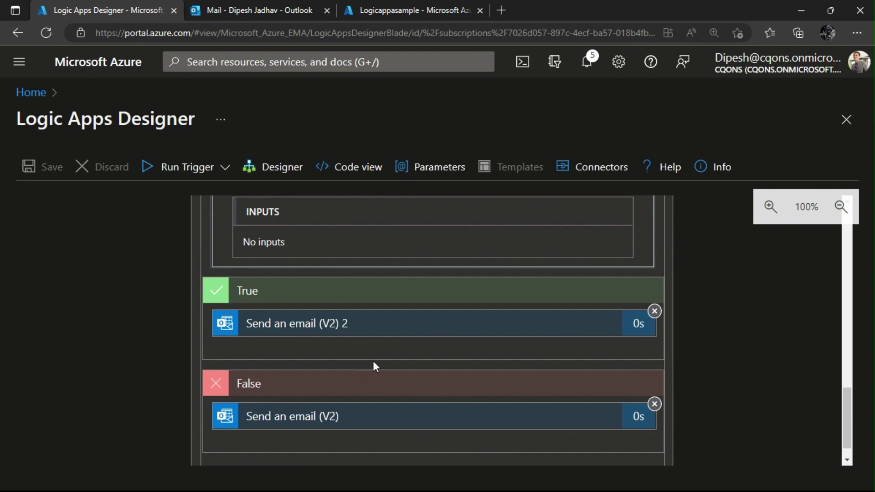
# Highlight the misspelled 'ytcnow' function in the error, then return to the Designer.
pyautogui.scroll(3, 375, 364)
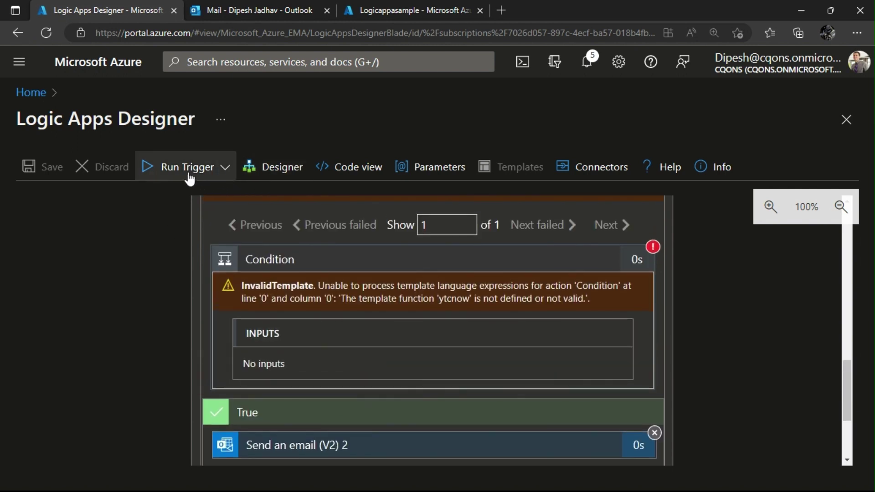
pyautogui.doubleClick(445, 305)
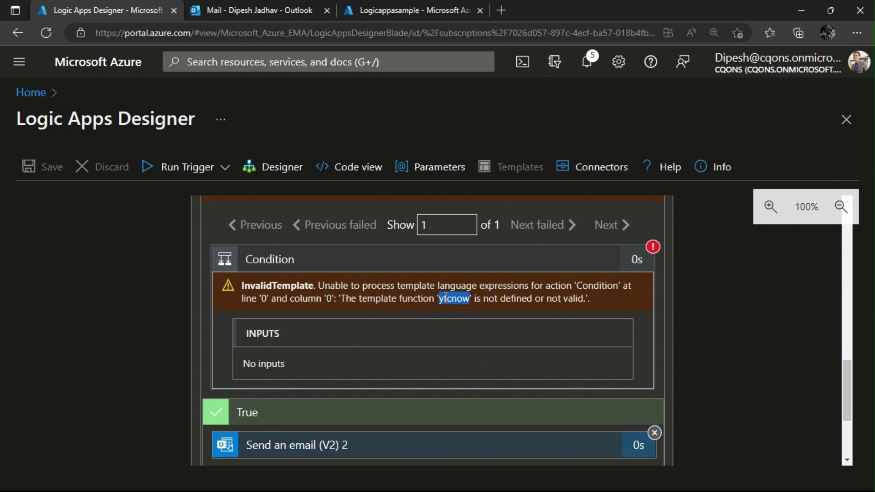
pyautogui.click(272, 167)
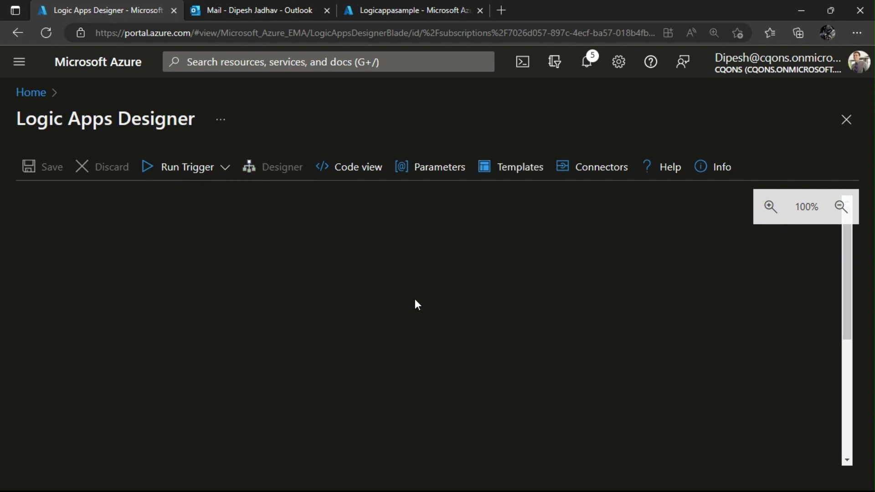
# Correct the Condition's addToTime expression from 'ytcnow' to 'utcnow' and apply it.
pyautogui.scroll(-5, 415, 300)
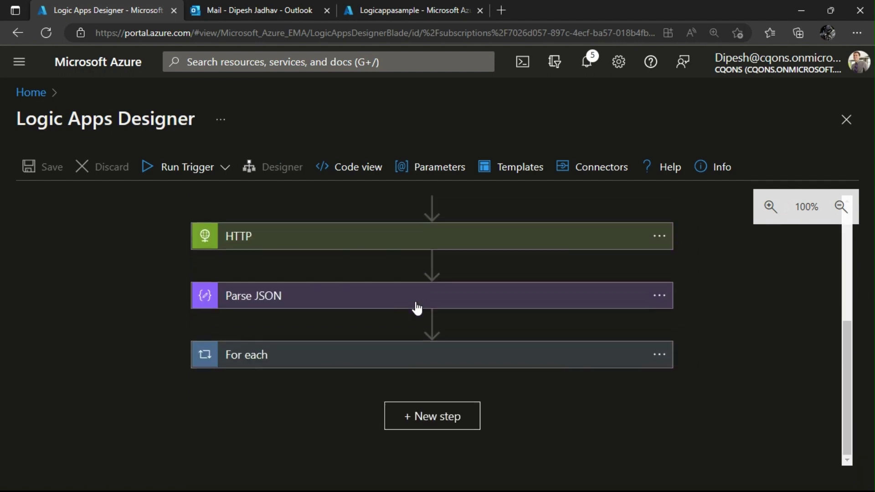
pyautogui.click(436, 358)
pyautogui.scroll(-3, 435, 355)
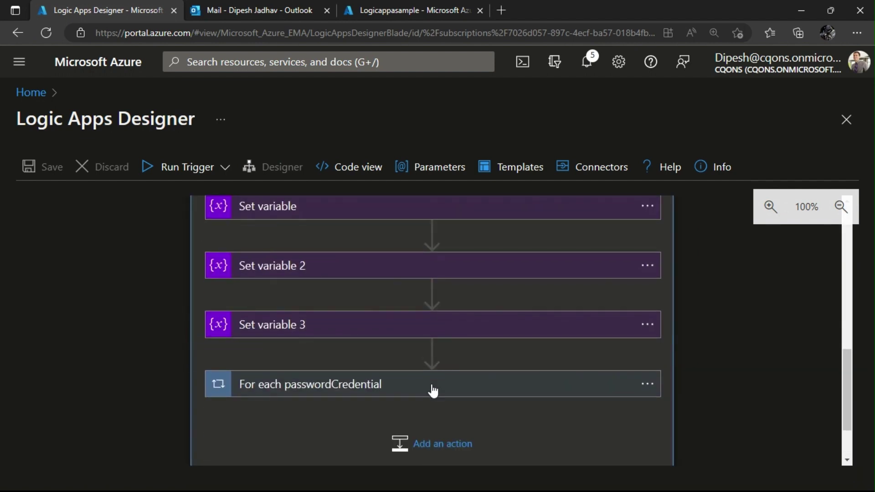
pyautogui.click(433, 391)
pyautogui.click(416, 237)
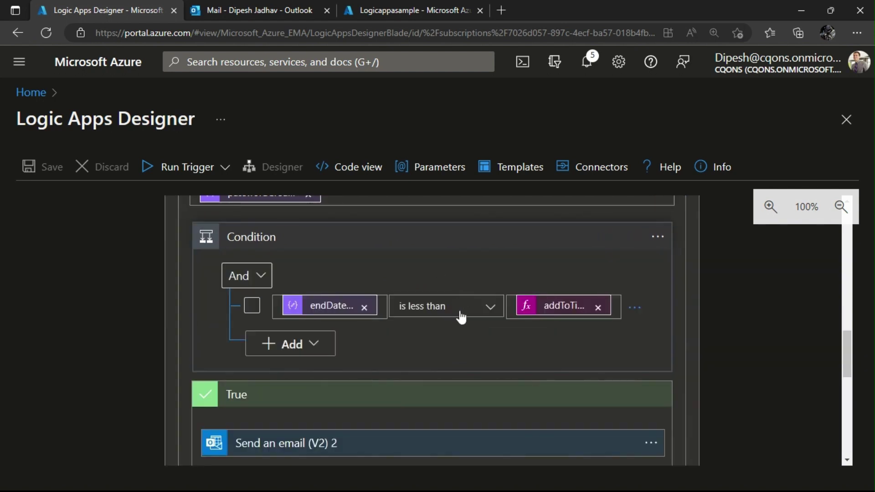
pyautogui.click(565, 311)
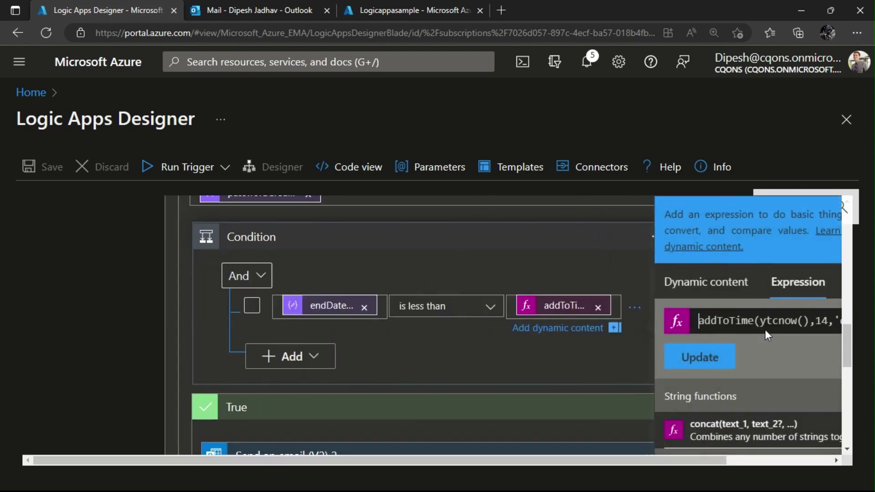
pyautogui.press('BackSpace')
pyautogui.write('u')
pyautogui.moveTo(791, 324); pyautogui.dragTo(817, 324)
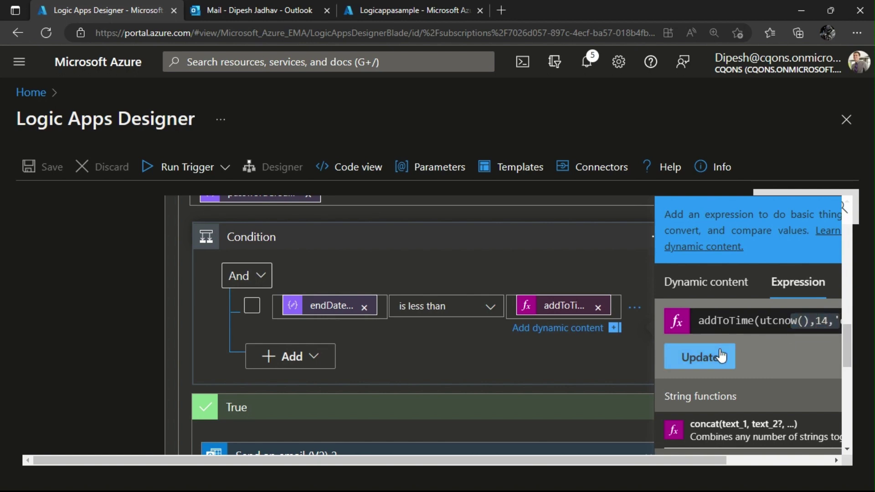
pyautogui.click(722, 355)
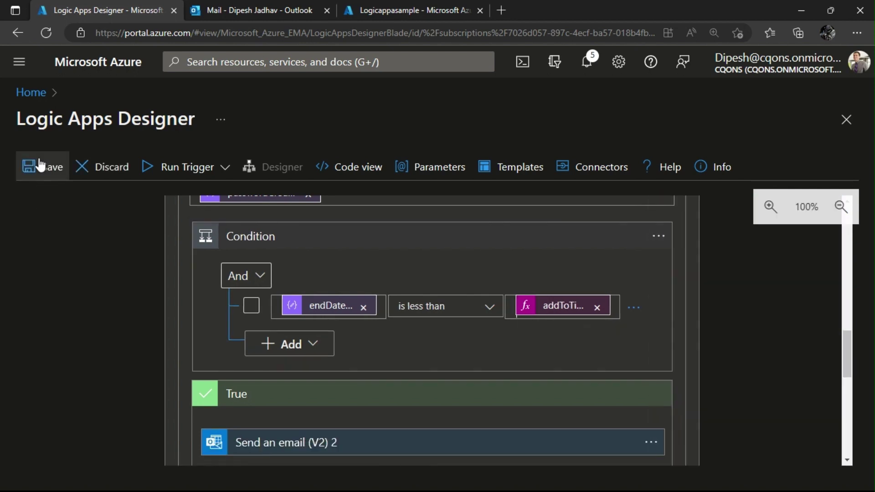
# Save the logic app, run the trigger, and open the newest expiry alert in Outlook.
pyautogui.click(36, 166)
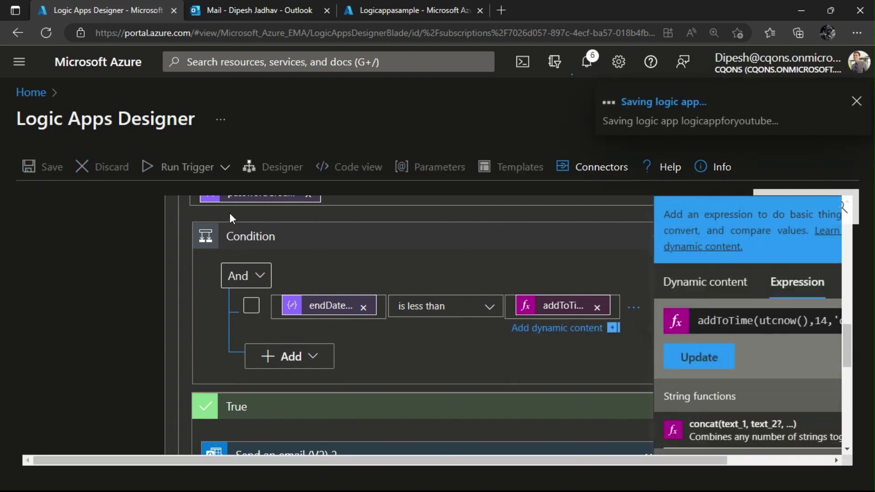
pyautogui.click(209, 176)
pyautogui.click(150, 193)
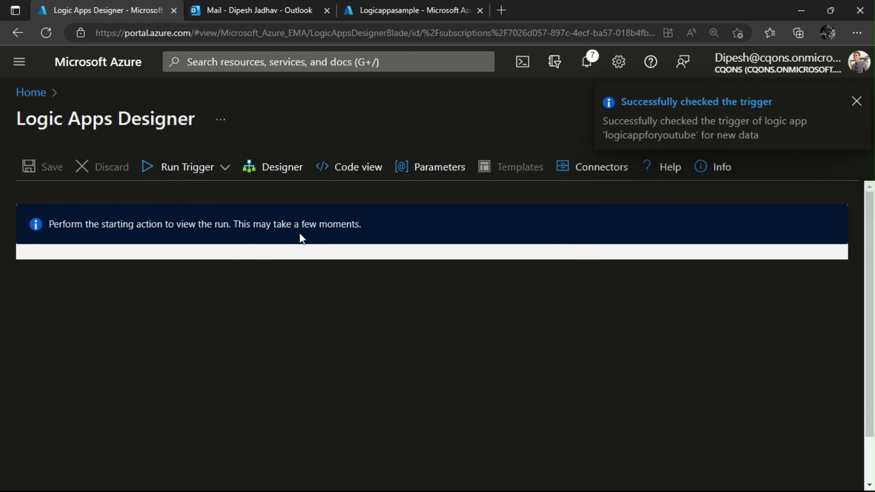
pyautogui.click(256, 7)
pyautogui.click(250, 248)
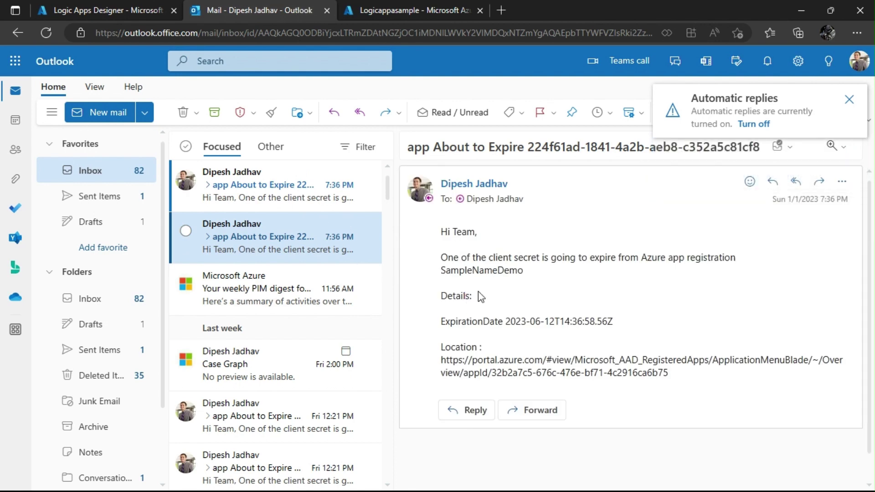
# Review the SampleNameDemo alert's app name, expiration date and details.
pyautogui.moveTo(522, 270); pyautogui.dragTo(444, 279)
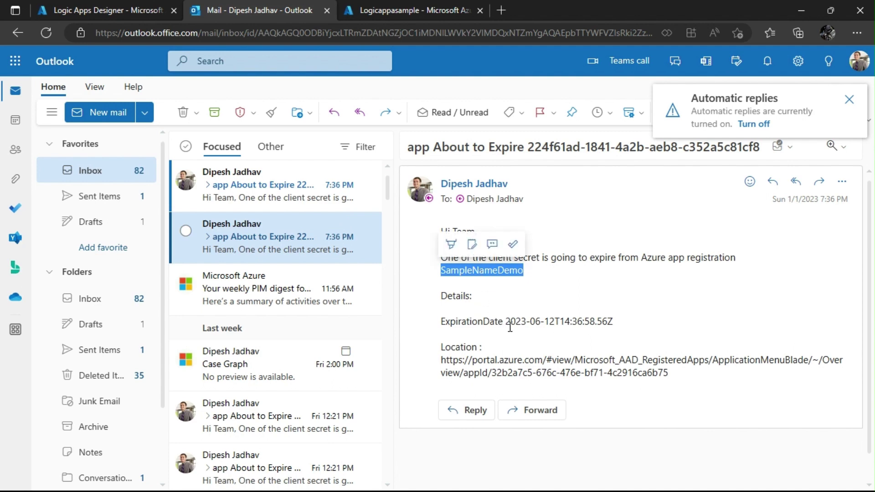
pyautogui.moveTo(506, 322); pyautogui.dragTo(571, 321)
pyautogui.scroll(-1, 633, 329)
pyautogui.moveTo(664, 348); pyautogui.dragTo(441, 322)
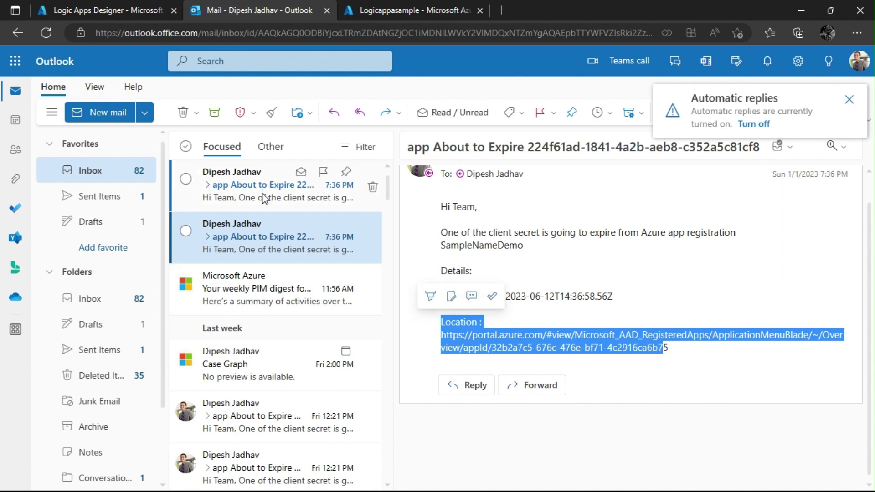
# Check the ReadOnlyClinetApp alert in the other email, then return to the Logic Apps Designer run.
pyautogui.click(265, 200)
pyautogui.moveTo(530, 276); pyautogui.dragTo(442, 275)
pyautogui.scroll(-1, 442, 276)
pyautogui.moveTo(505, 296); pyautogui.dragTo(607, 296)
pyautogui.click(561, 333)
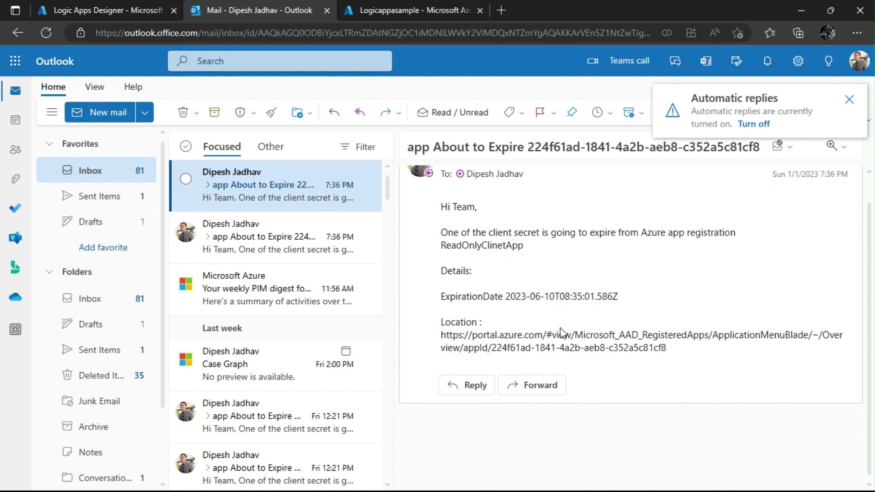
pyautogui.click(93, 2)
pyautogui.scroll(-8, 320, 351)
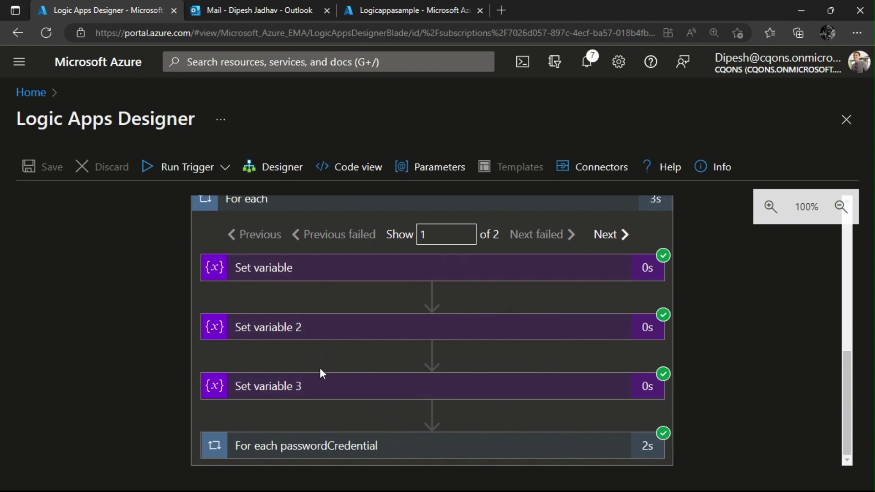
# Confirm the Condition evaluated false and its False branch sent the email, then minimize the browser.
pyautogui.click(357, 446)
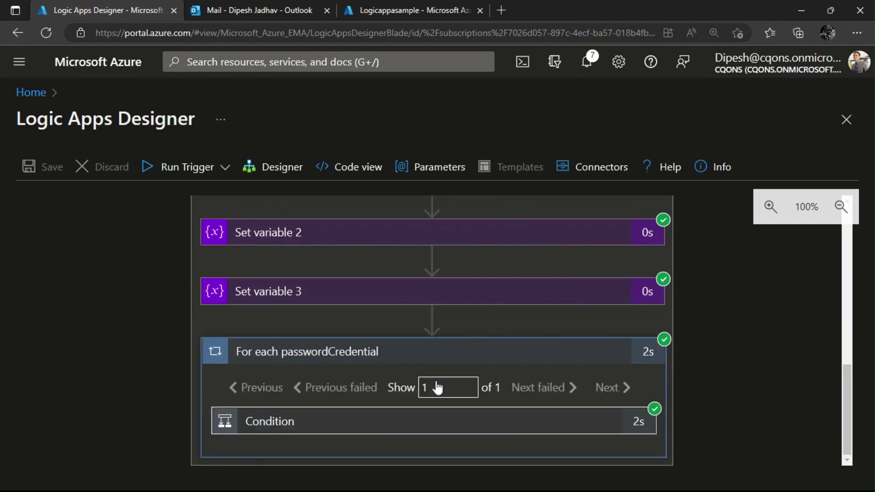
pyautogui.click(350, 423)
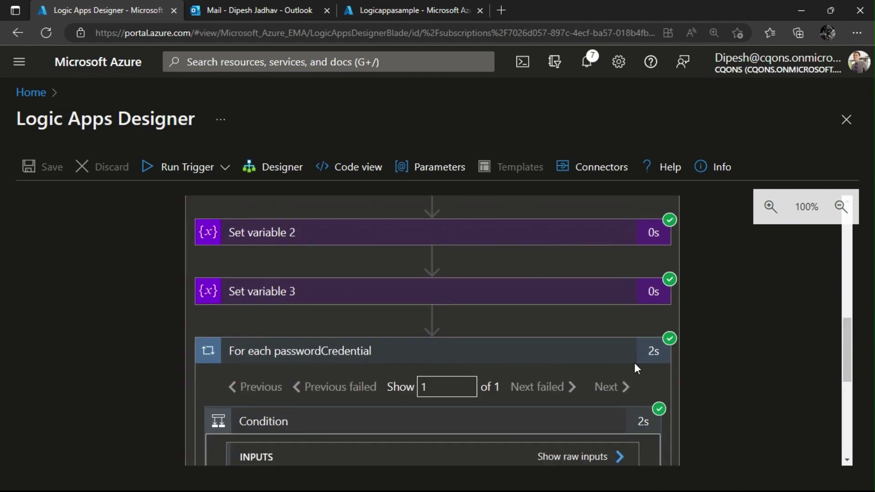
pyautogui.scroll(-6, 634, 362)
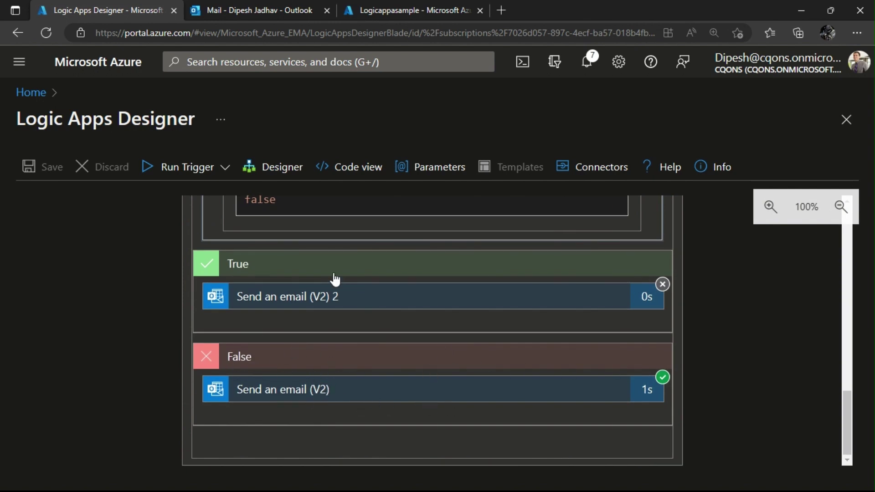
pyautogui.scroll(3, 379, 292)
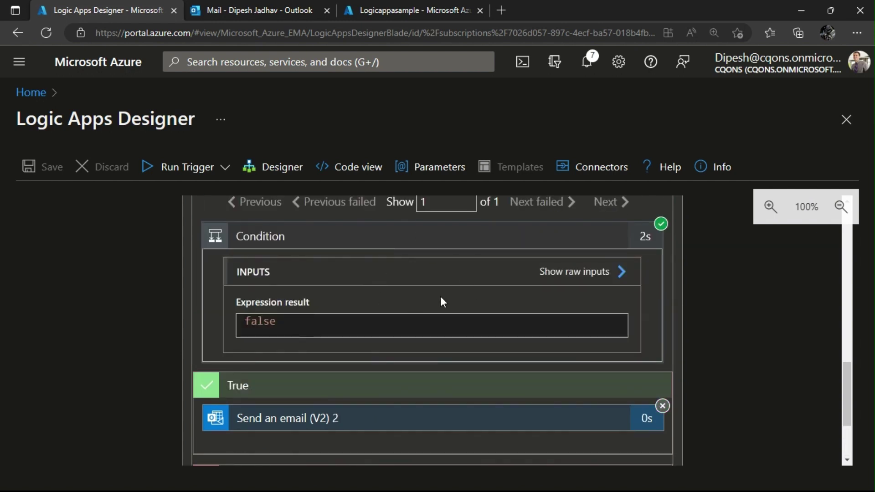
pyautogui.scroll(-3, 440, 299)
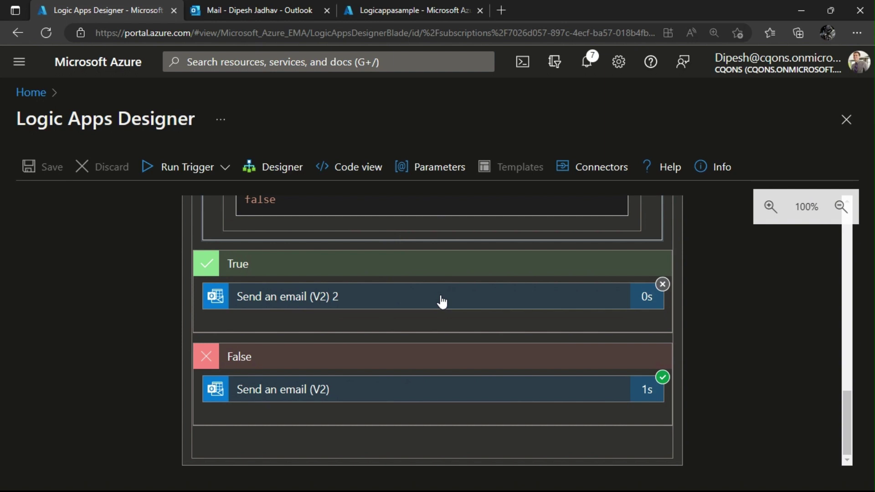
pyautogui.scroll(5, 442, 301)
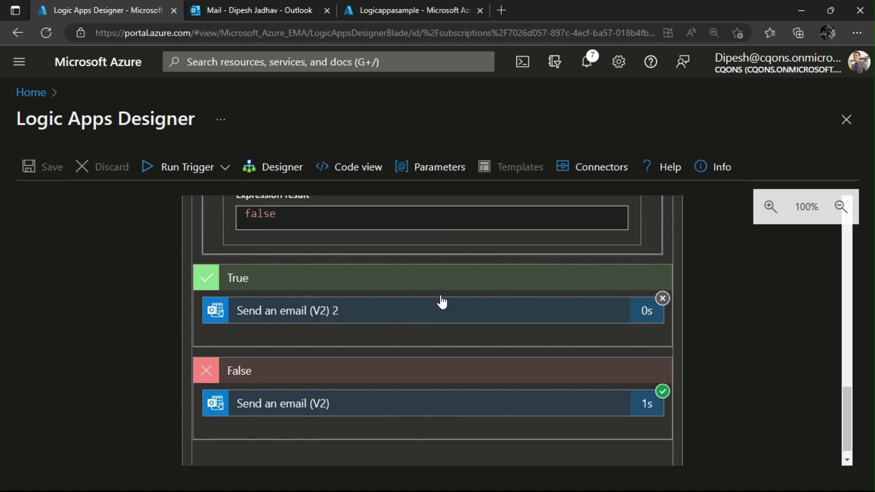
pyautogui.scroll(-2, 450, 363)
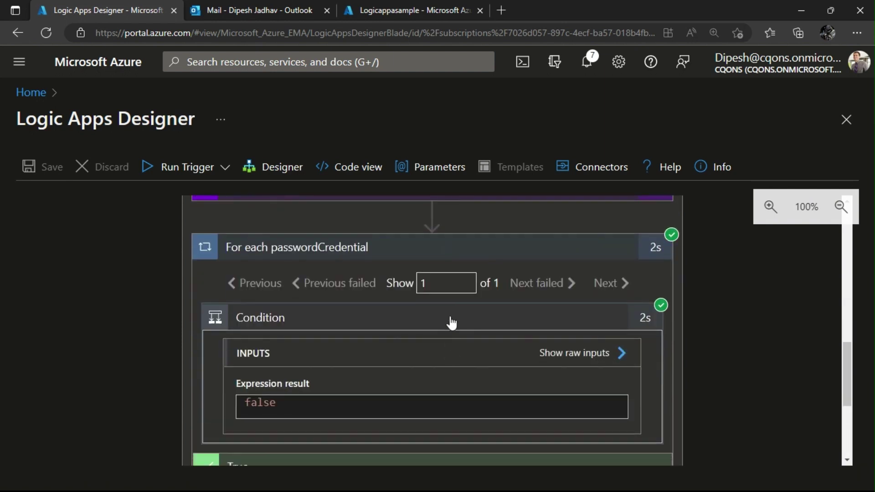
pyautogui.scroll(10, 452, 323)
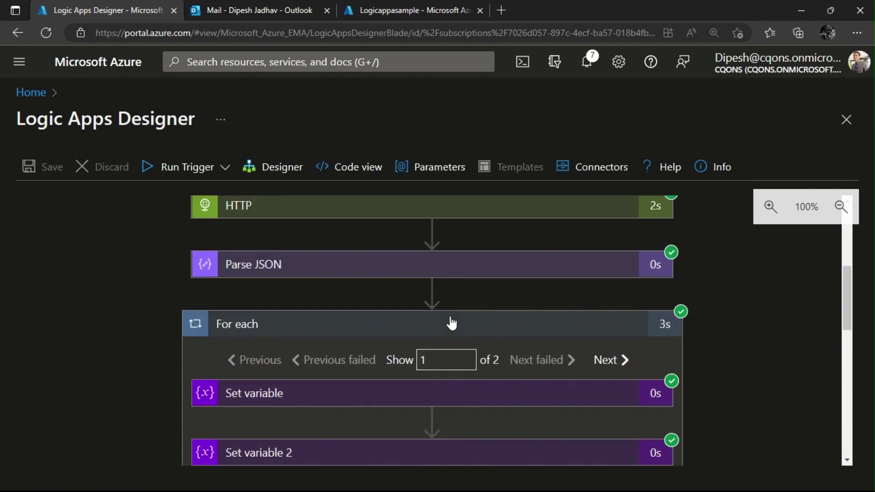
pyautogui.scroll(1, 418, 236)
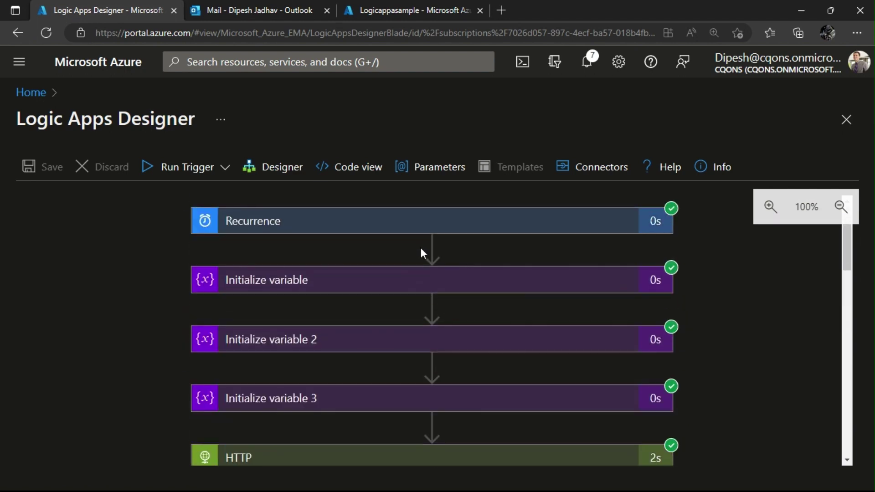
pyautogui.scroll(-4, 420, 247)
pyautogui.scroll(-3, 422, 258)
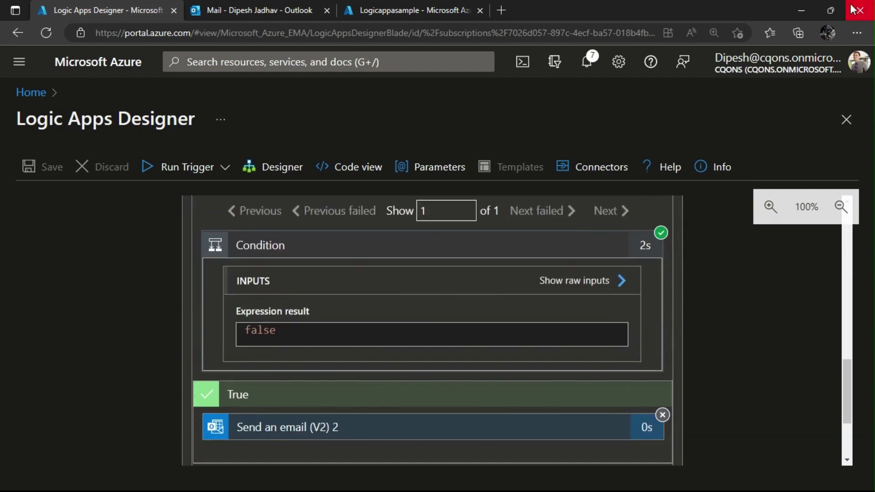
pyautogui.click(801, 10)
# In Postman, verify SampleNameDemo's secret ends 2023-06-12T14:36:58.56Z, then switch back to the browser.
pyautogui.click(566, 412)
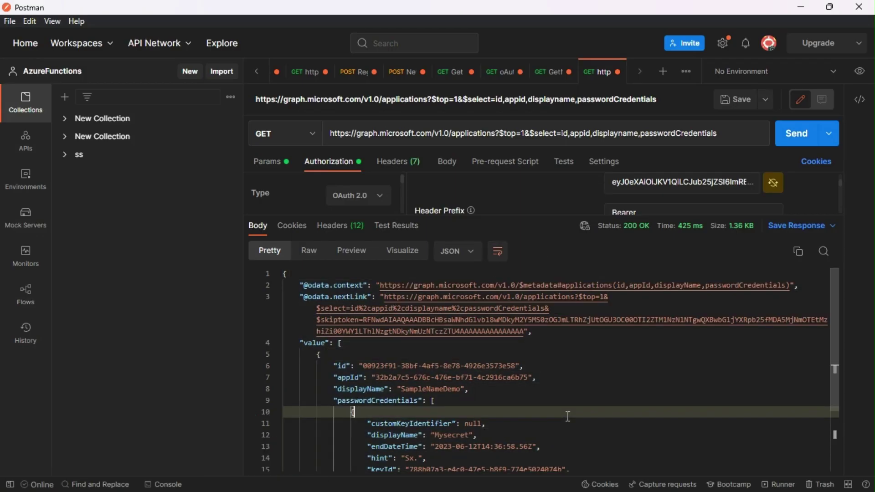
pyautogui.scroll(-4, 566, 412)
pyautogui.scroll(1, 566, 411)
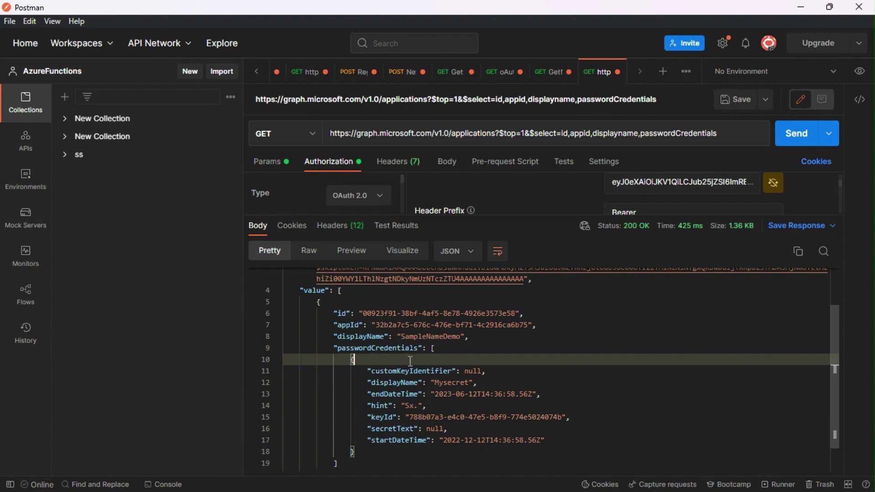
pyautogui.hotkey('alt', 'Tab')
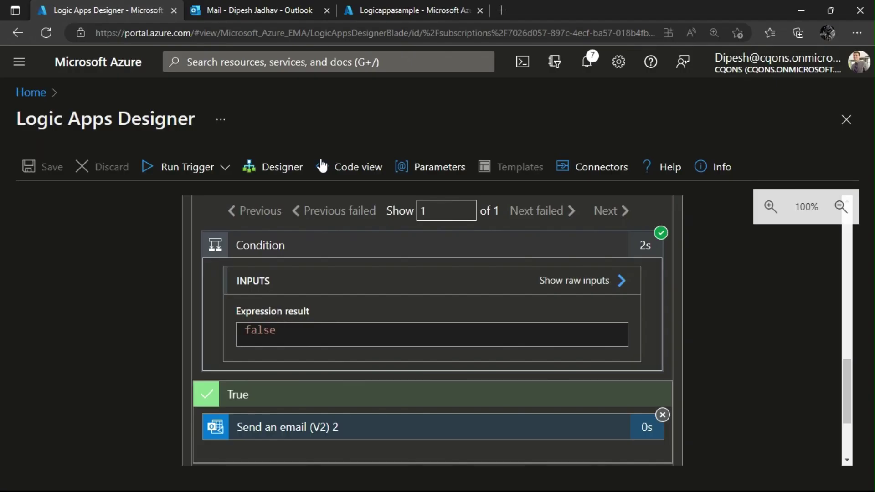
pyautogui.click(253, 6)
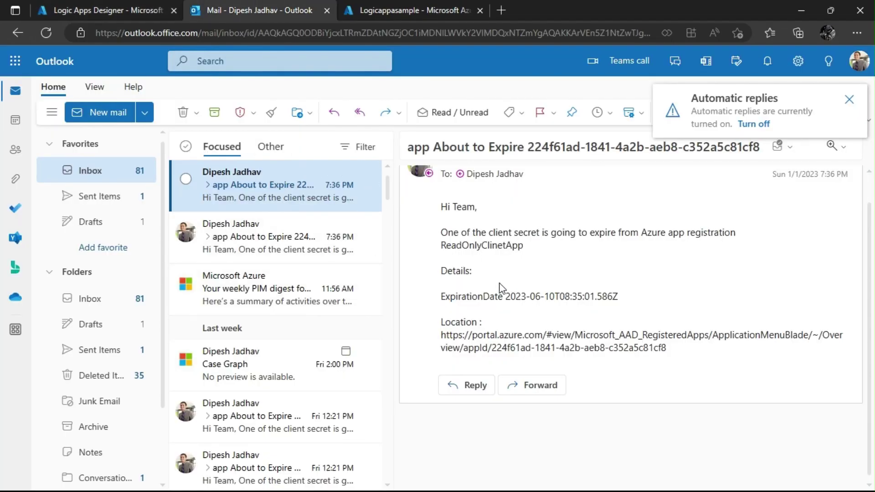
pyautogui.click(137, 5)
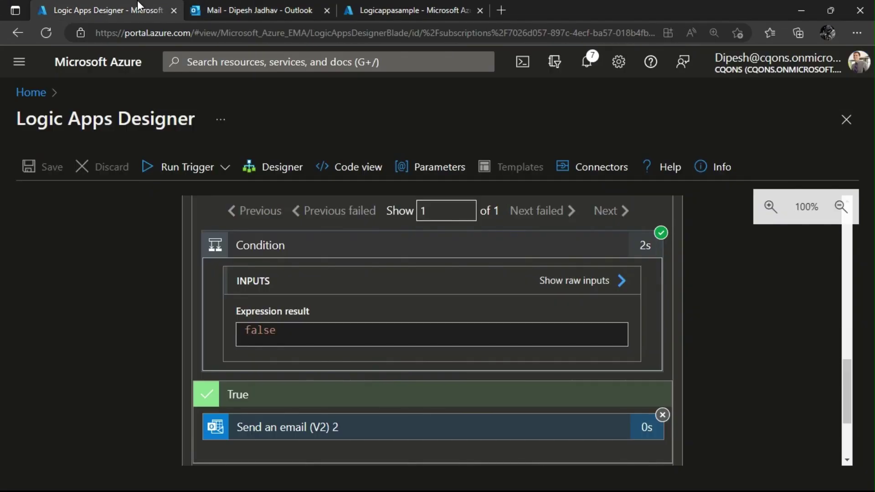
pyautogui.scroll(5, 427, 407)
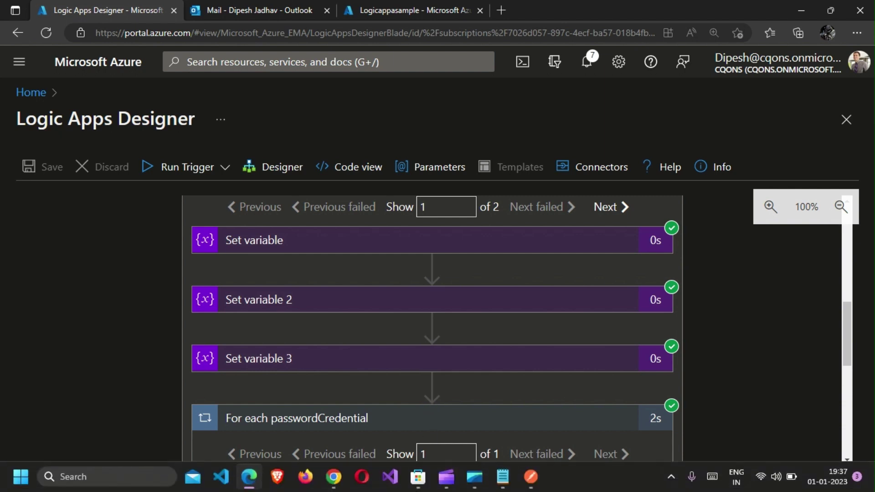
pyautogui.moveTo(447, 485)
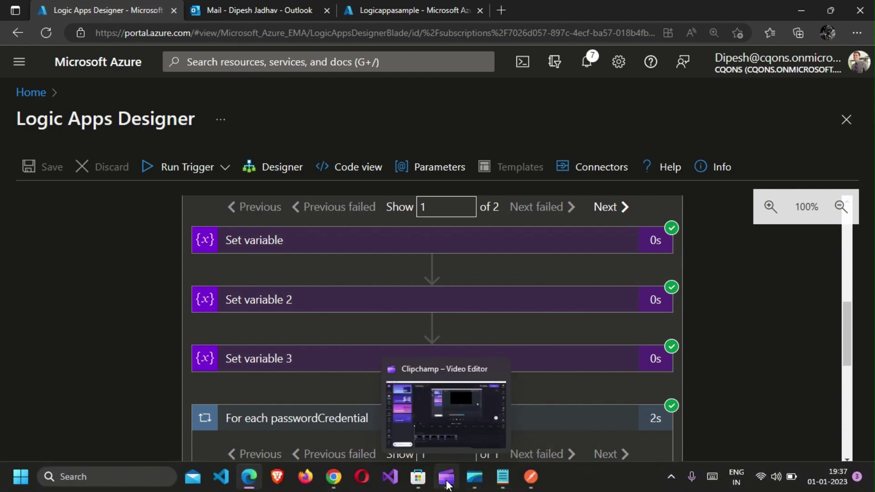
pyautogui.click(470, 410)
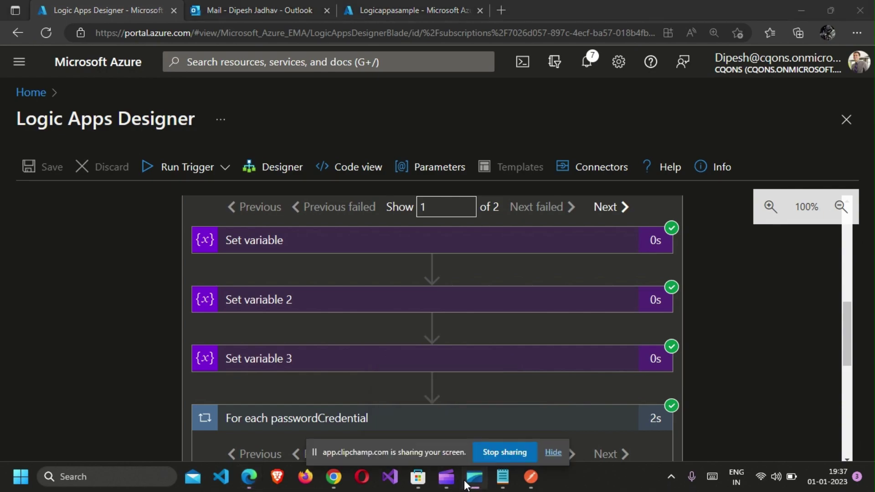